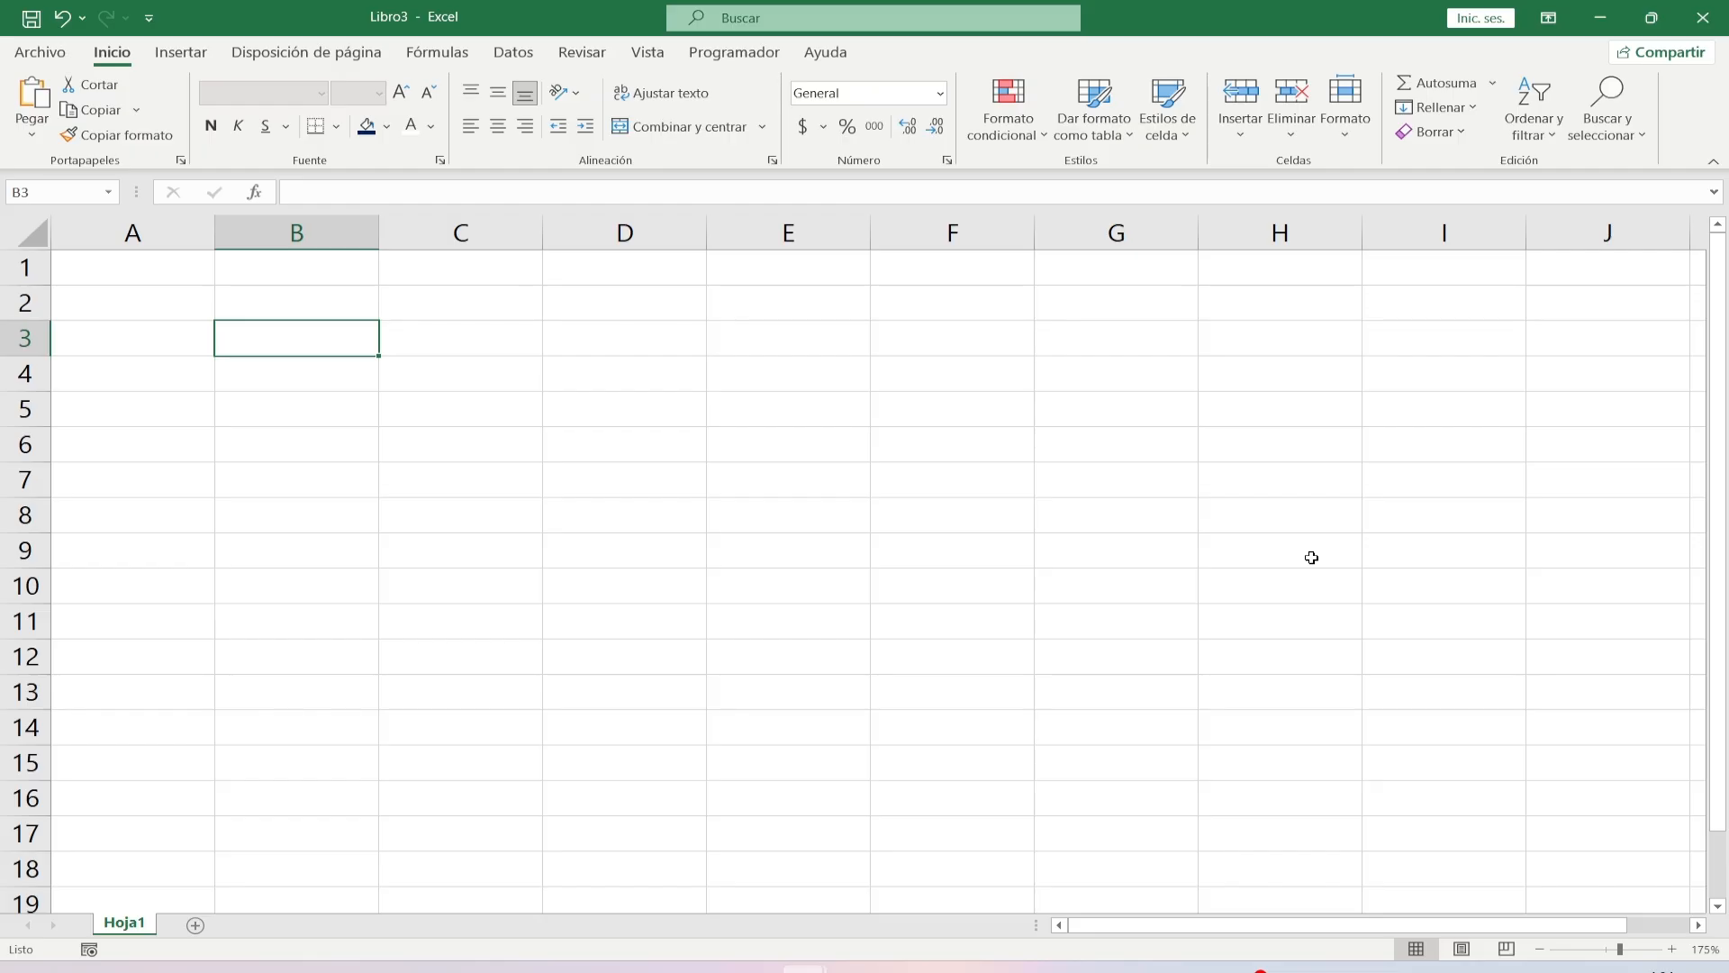
Enter the headers Productos in B3 and Pendiente in C3.
type("Producto")
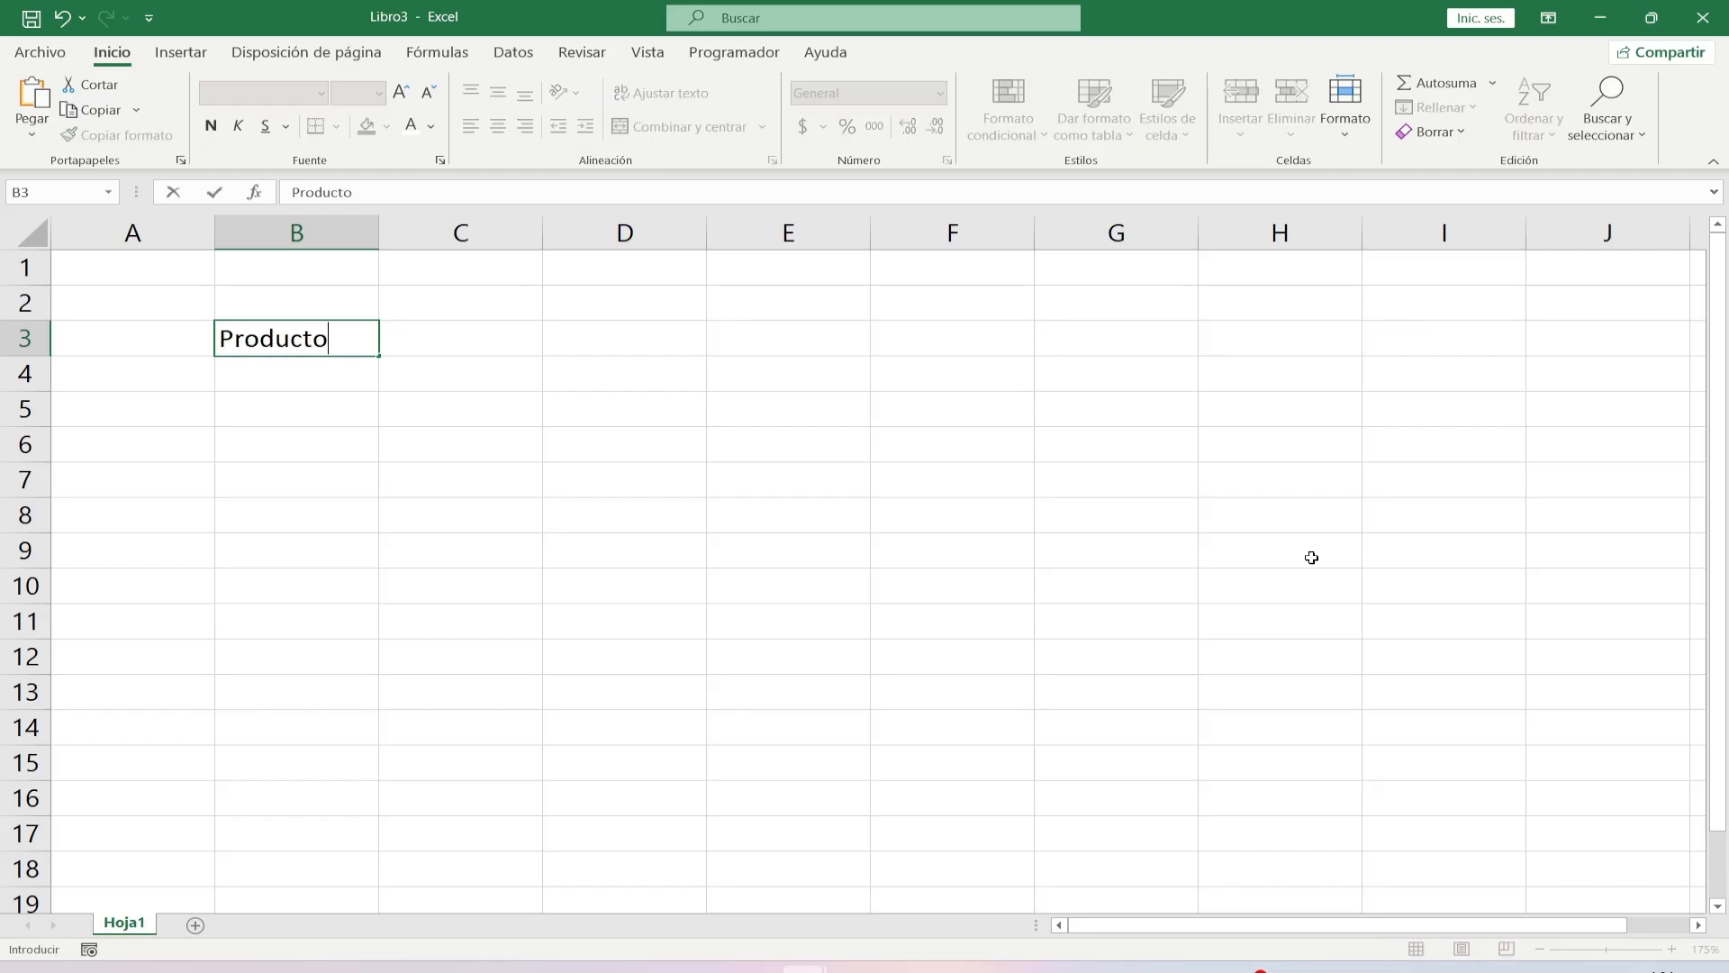
key("Tab")
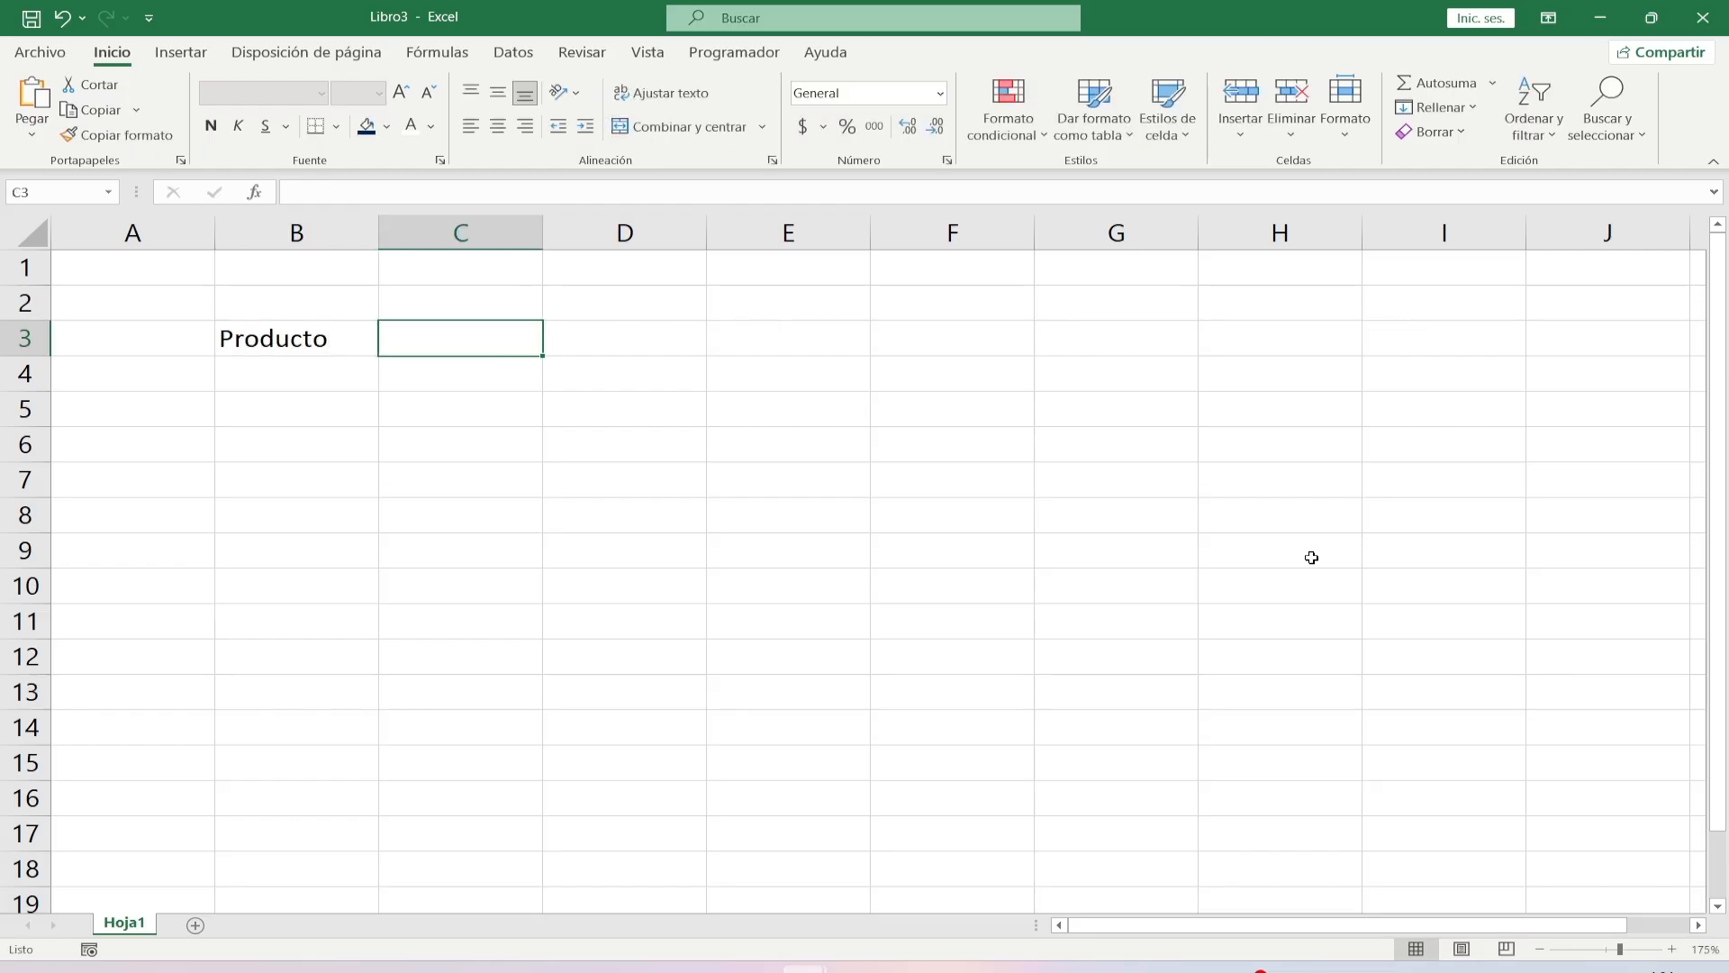
key("shift+Tab")
key("F2")
type("s")
key("Tab")
key("F2")
type("Pemd")
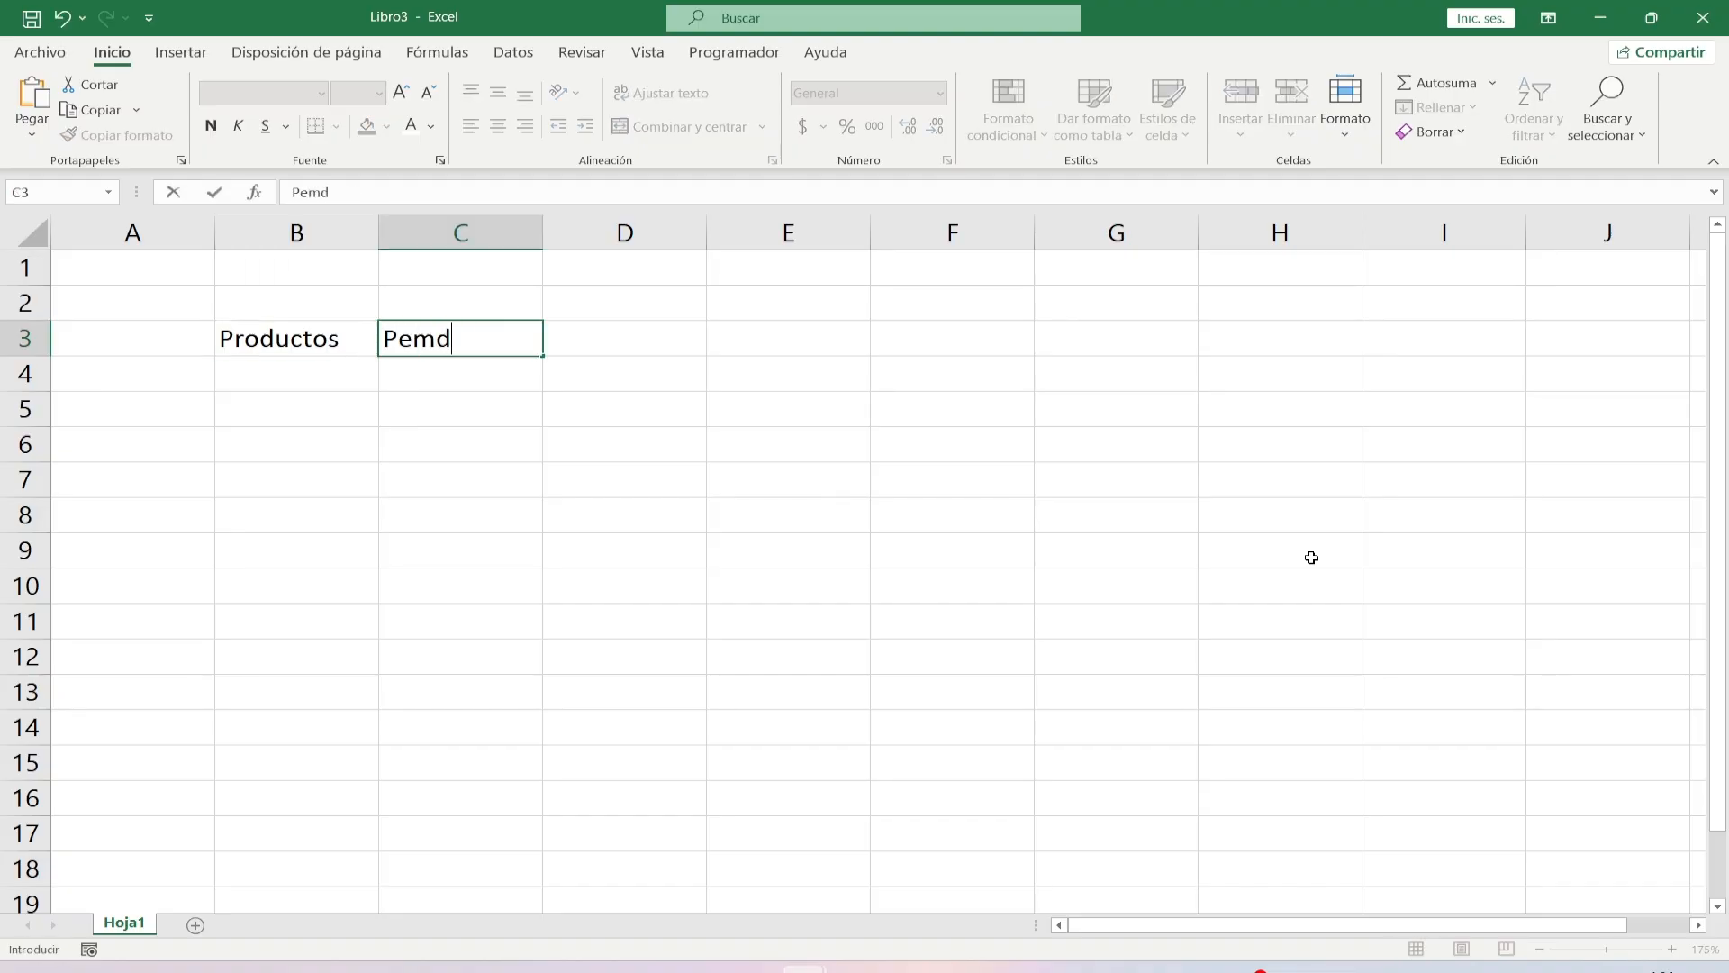
key("BackSpace")
key("BackSpace")
type("ndiente")
key("Tab")
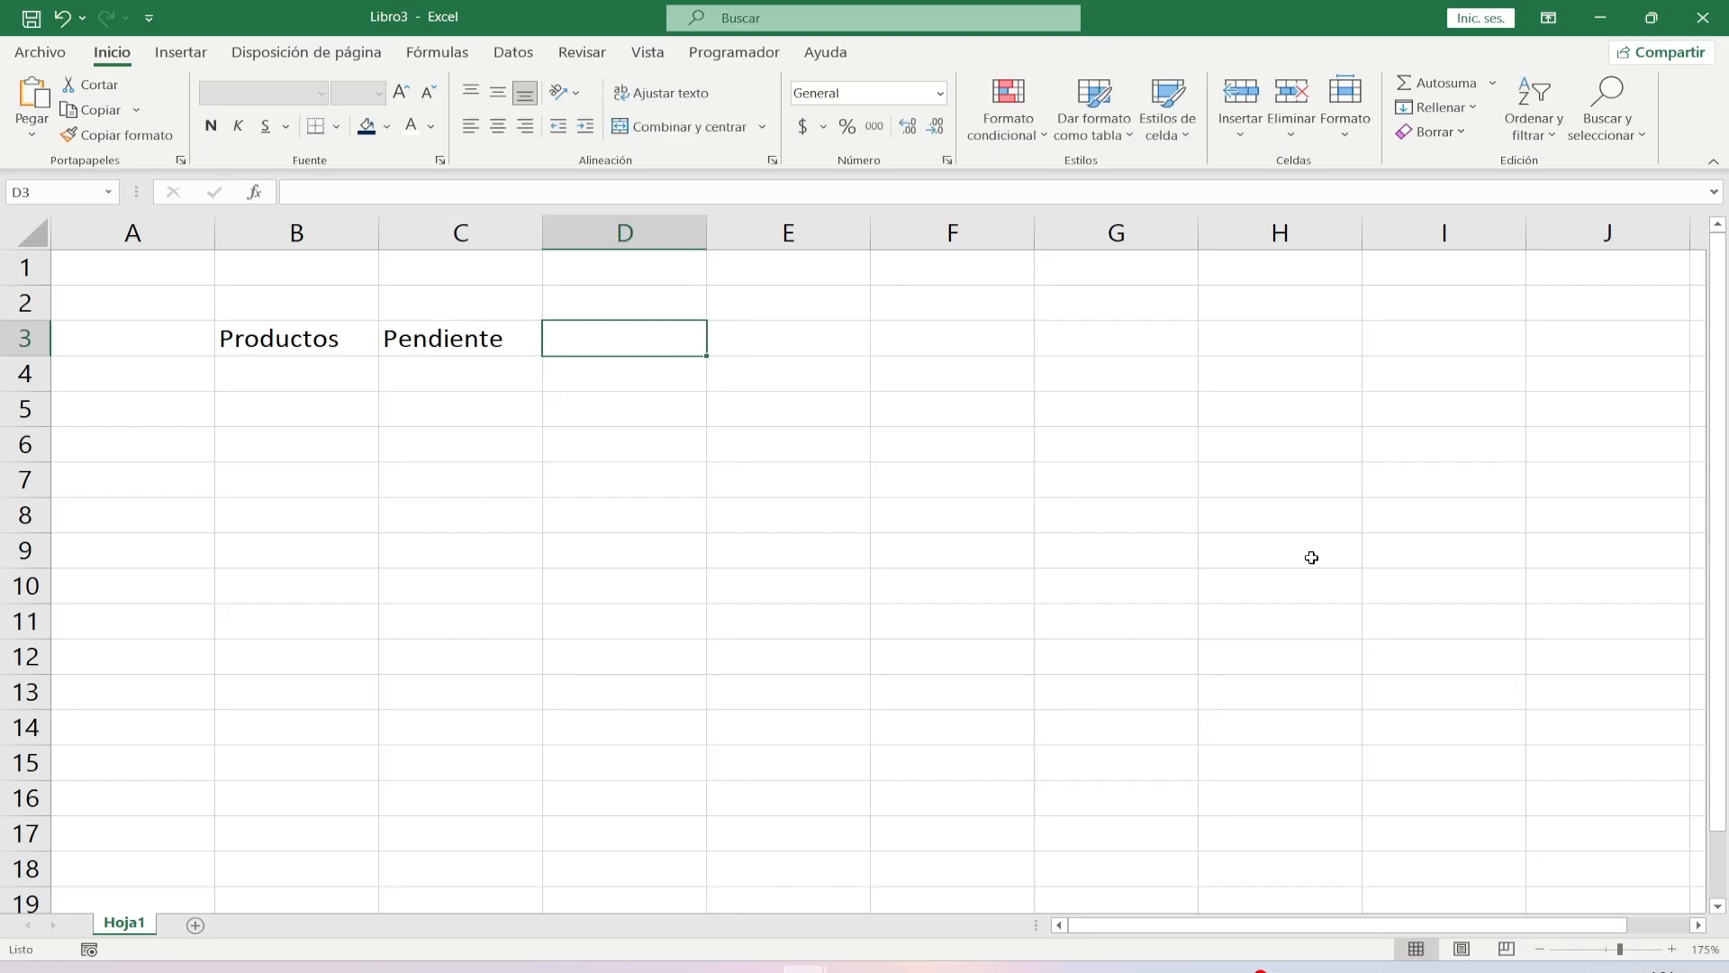
Enter the headers En transito, Entregando... and Estado in D3, E3 and F3.
key("F2")
type("En transito")
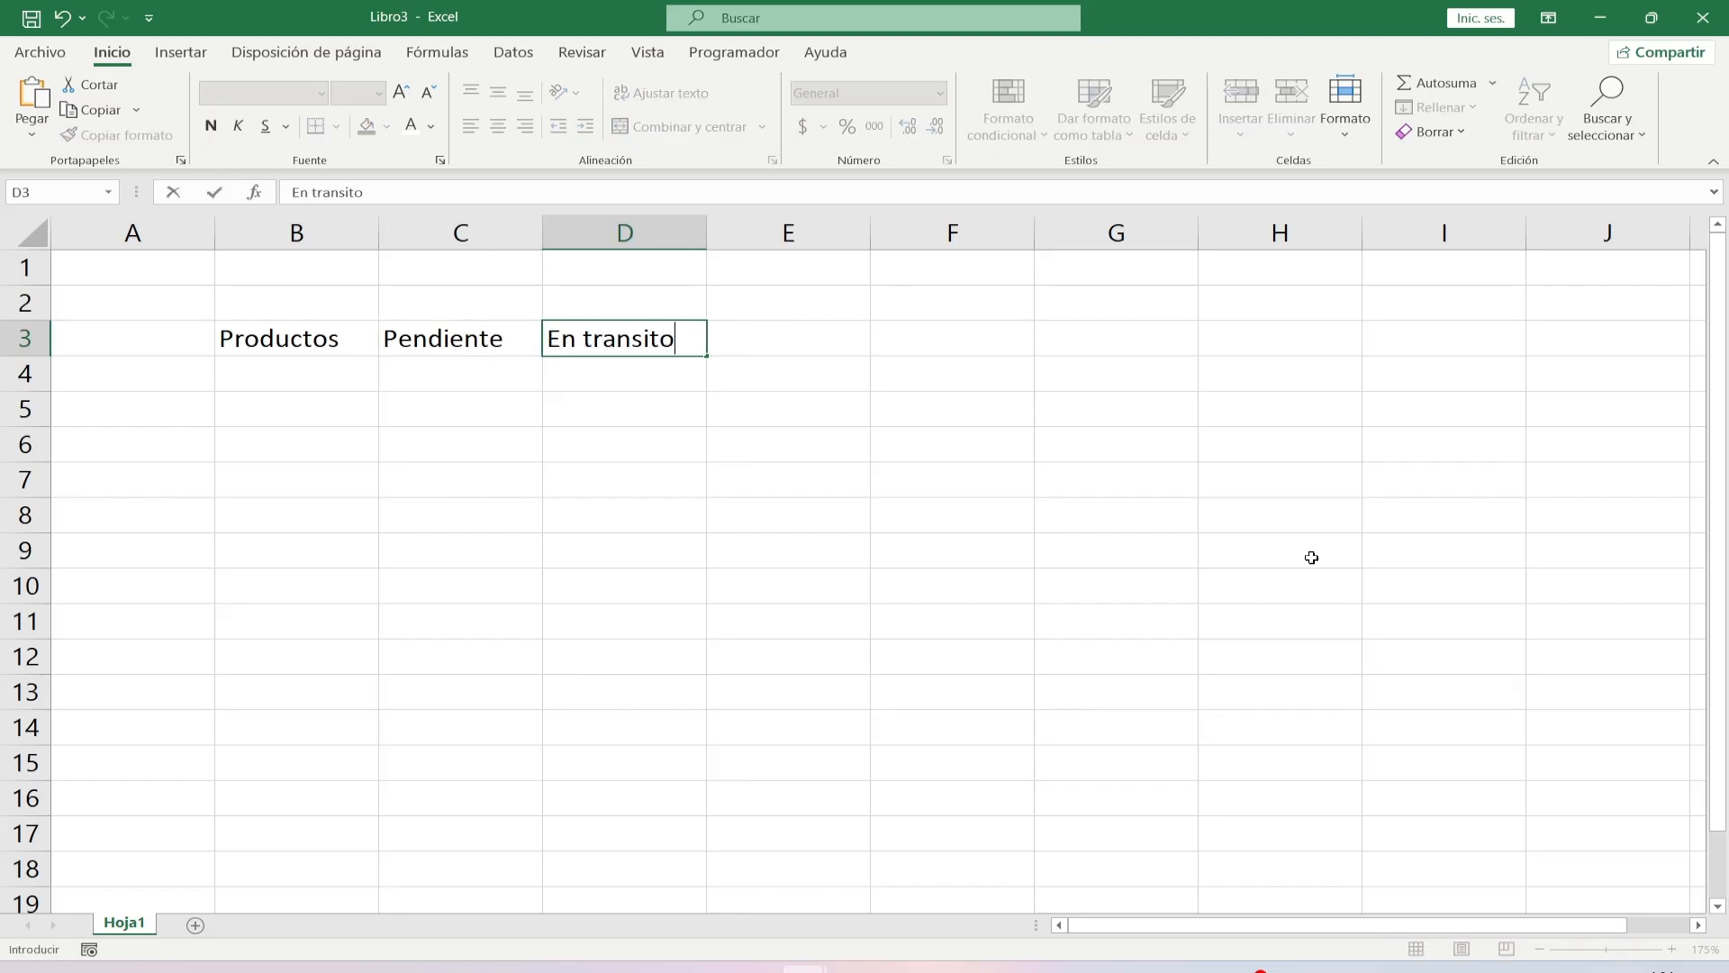
key("Tab")
type("Entre")
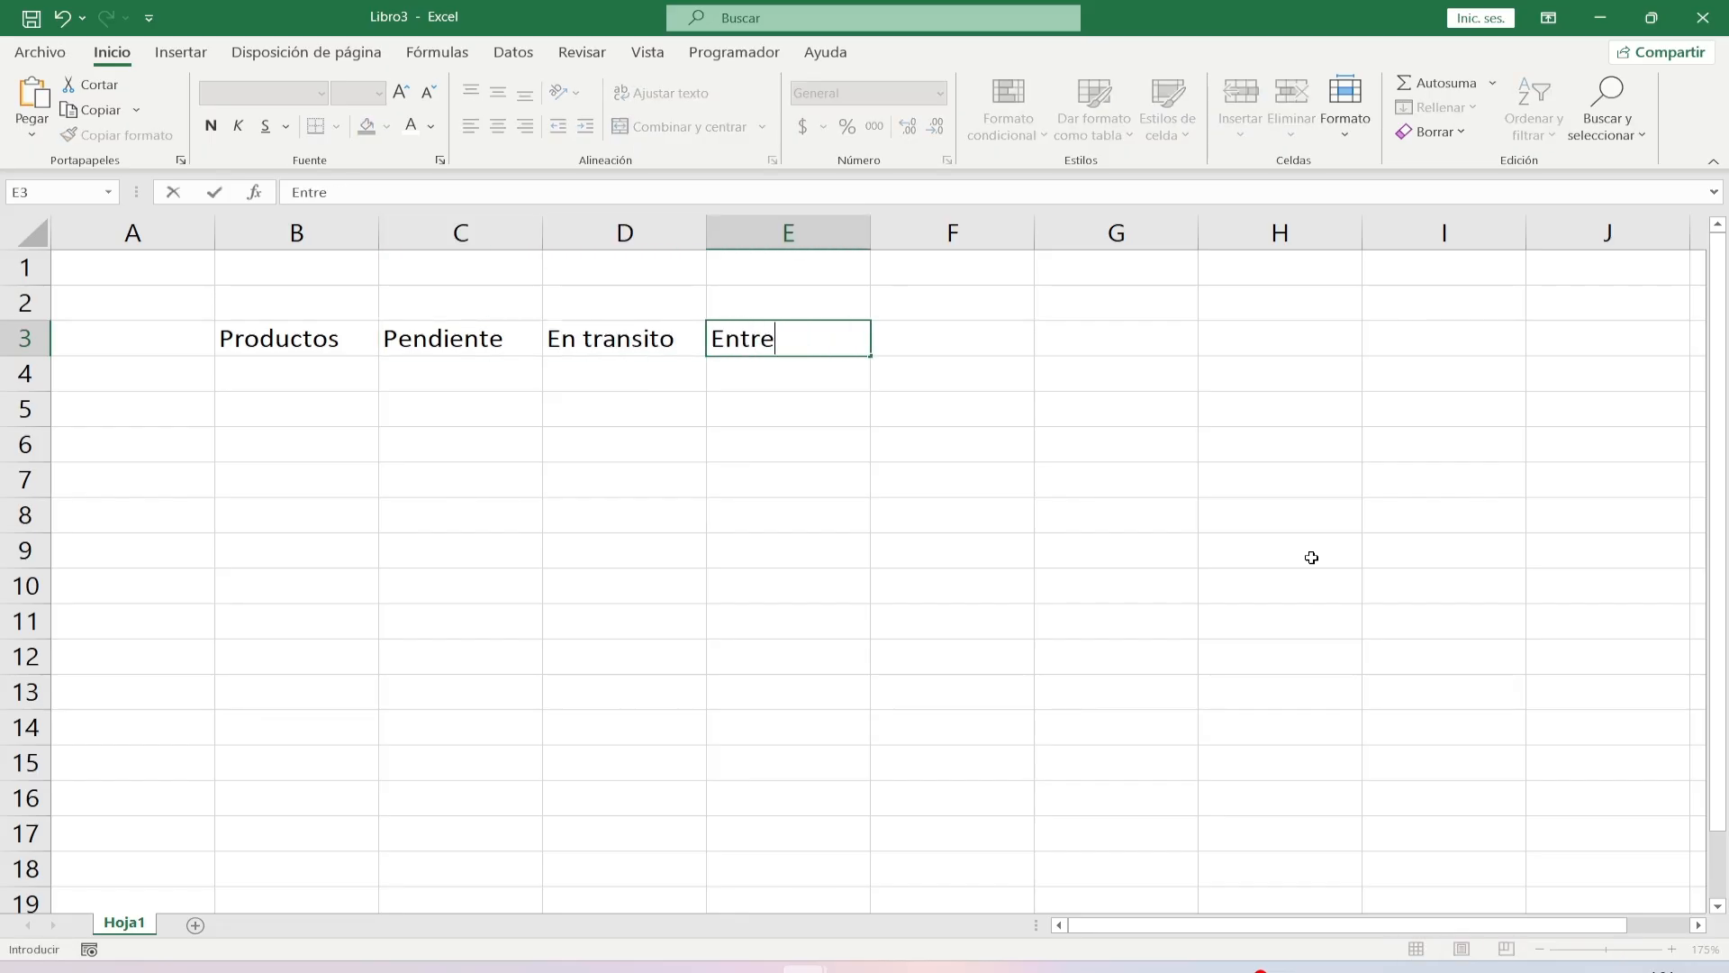
type("gando...")
key("Tab")
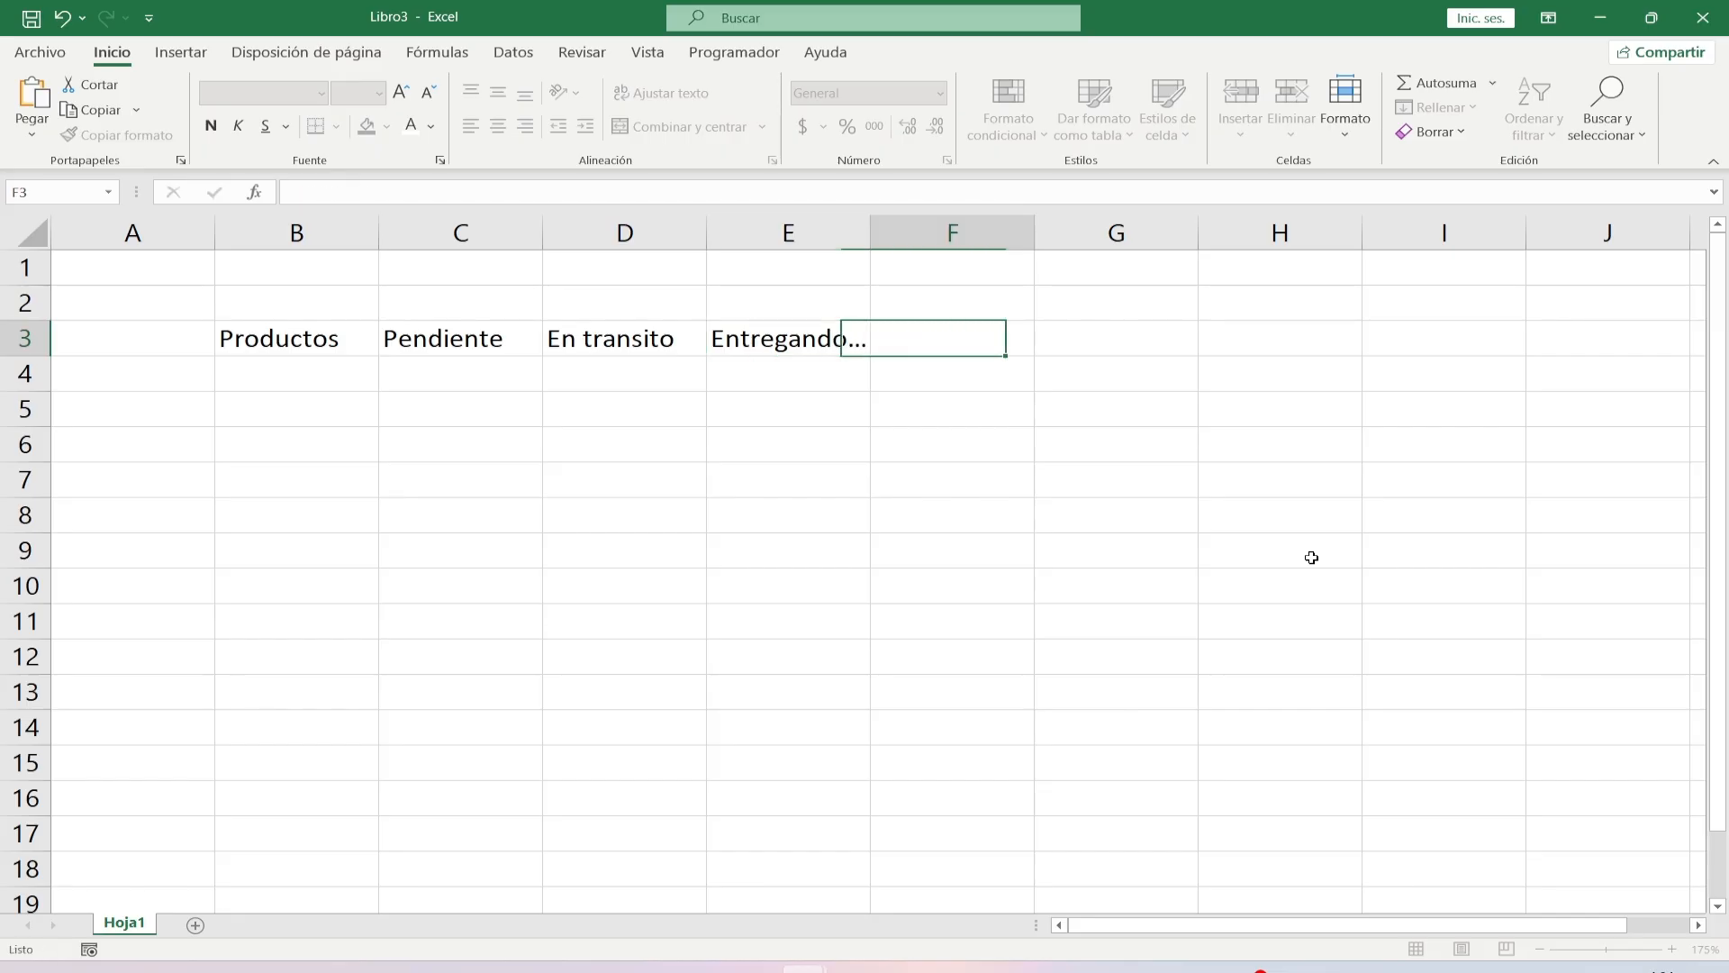
key("F2")
type("Estado")
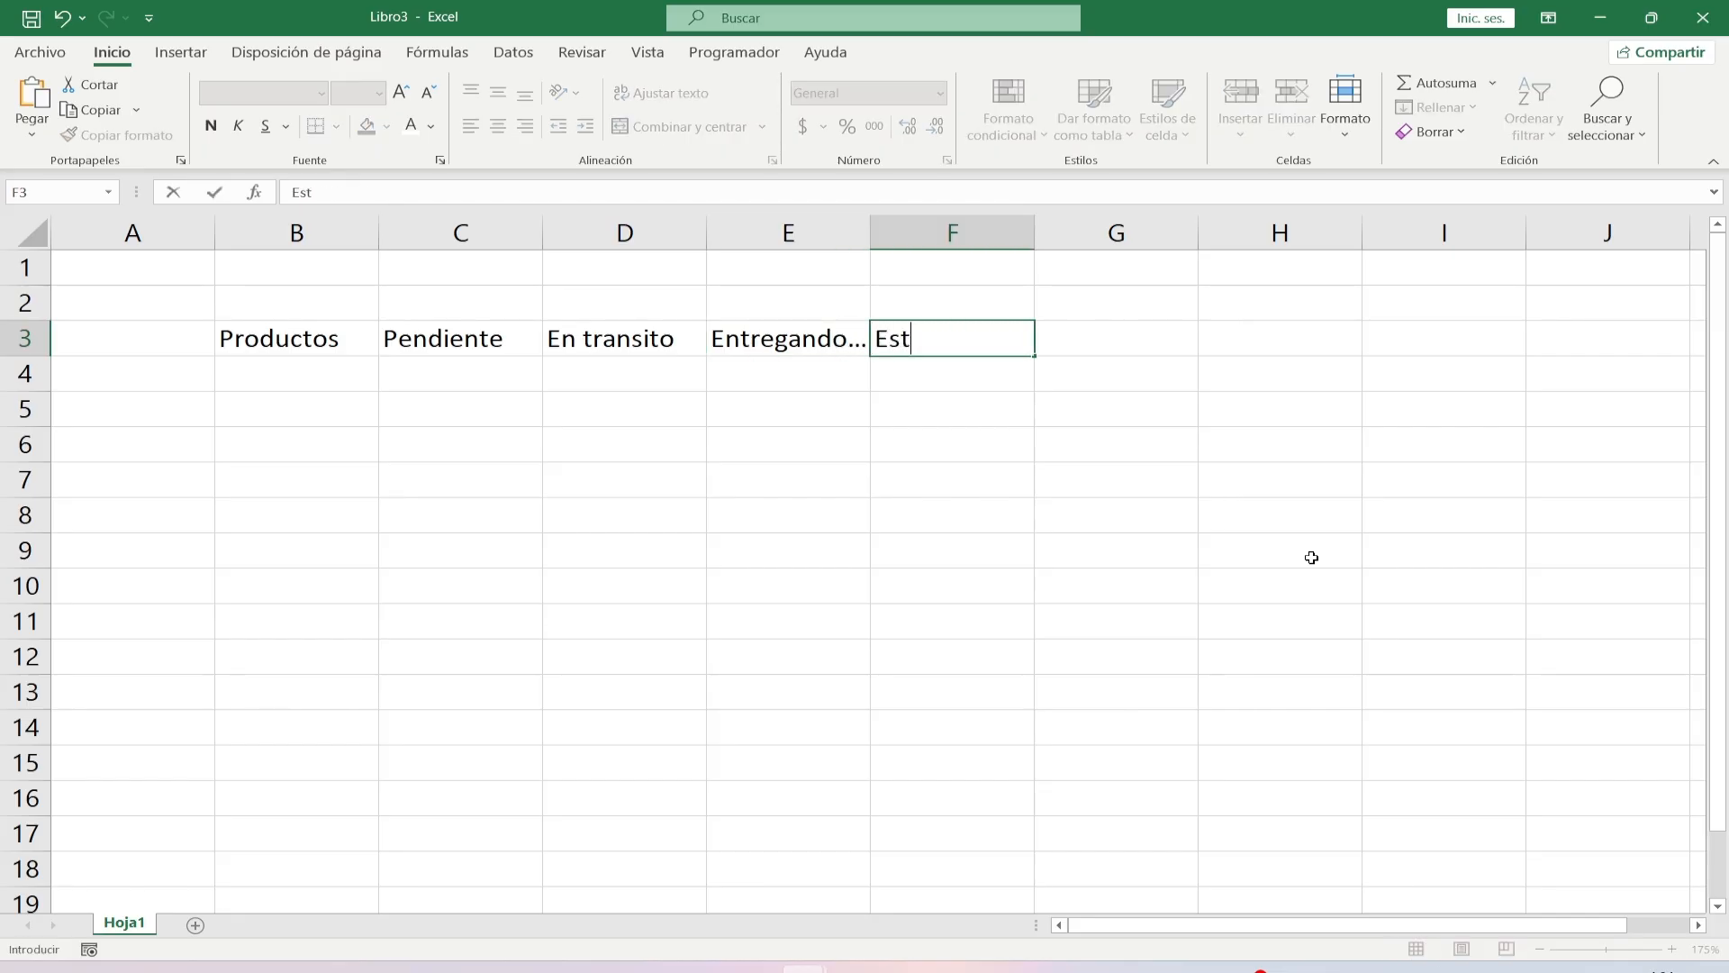
key("Tab")
Generate four numbered product names from B4 with the formula ="Producto-"&SECUENCIA(4;1).
key("Left")
key("Left")
key("Left")
key("Down")
key("Left")
key("Left")
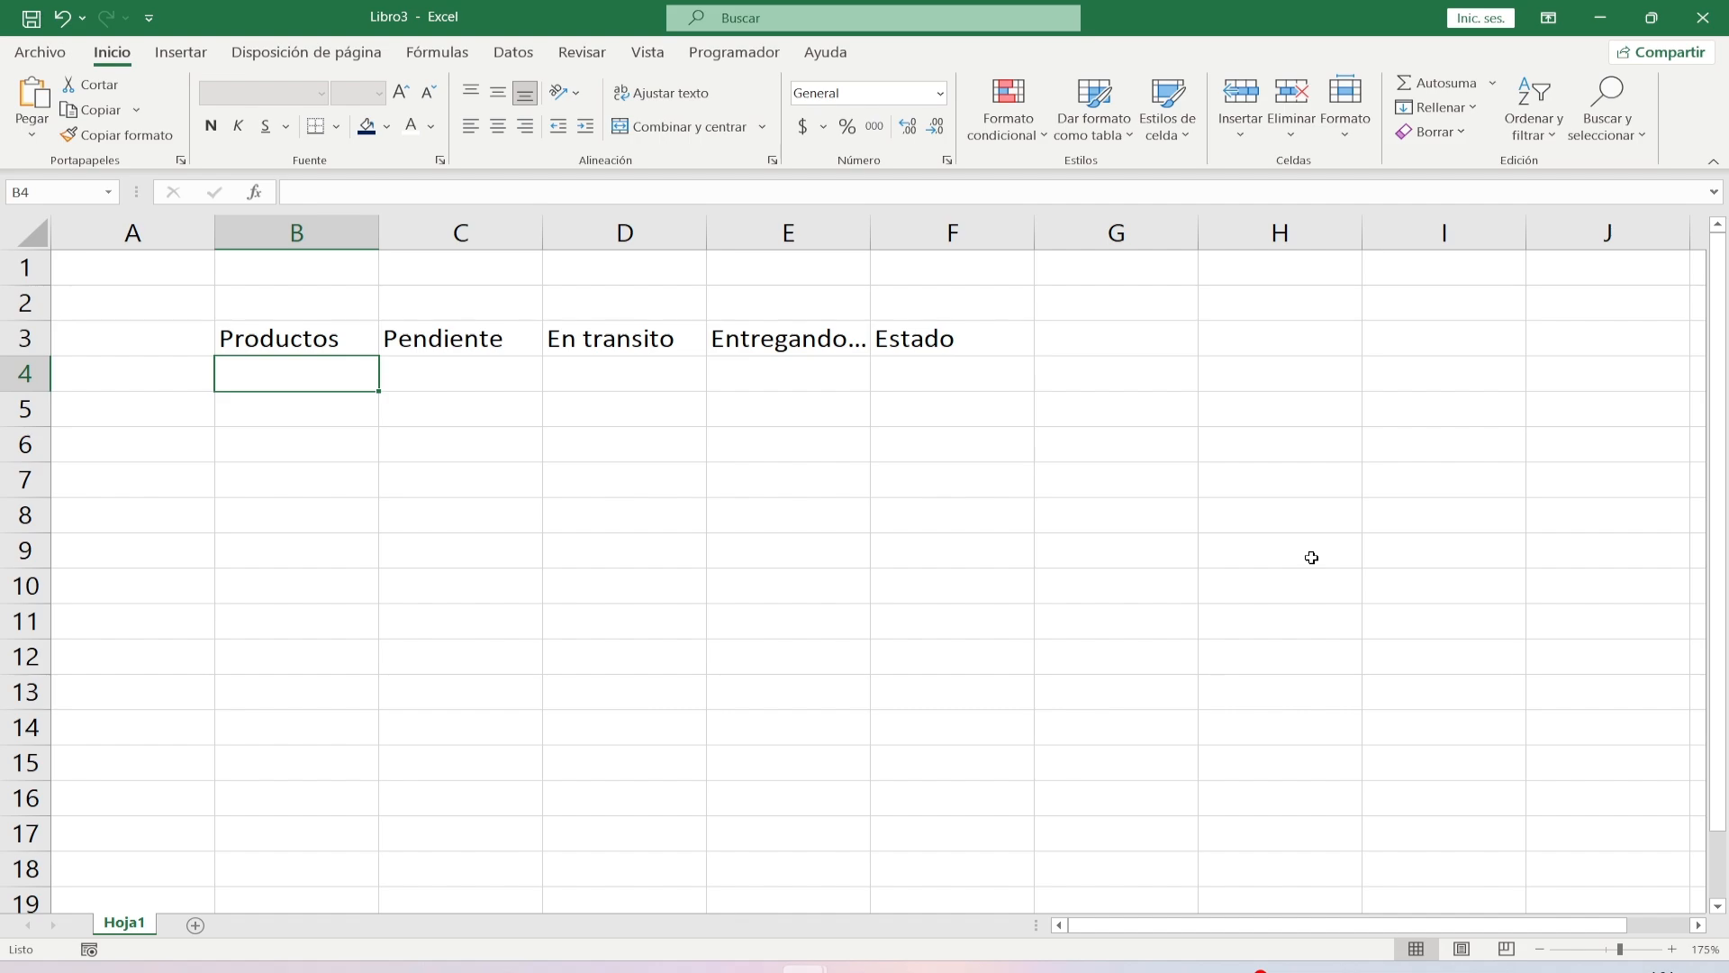
type("=")
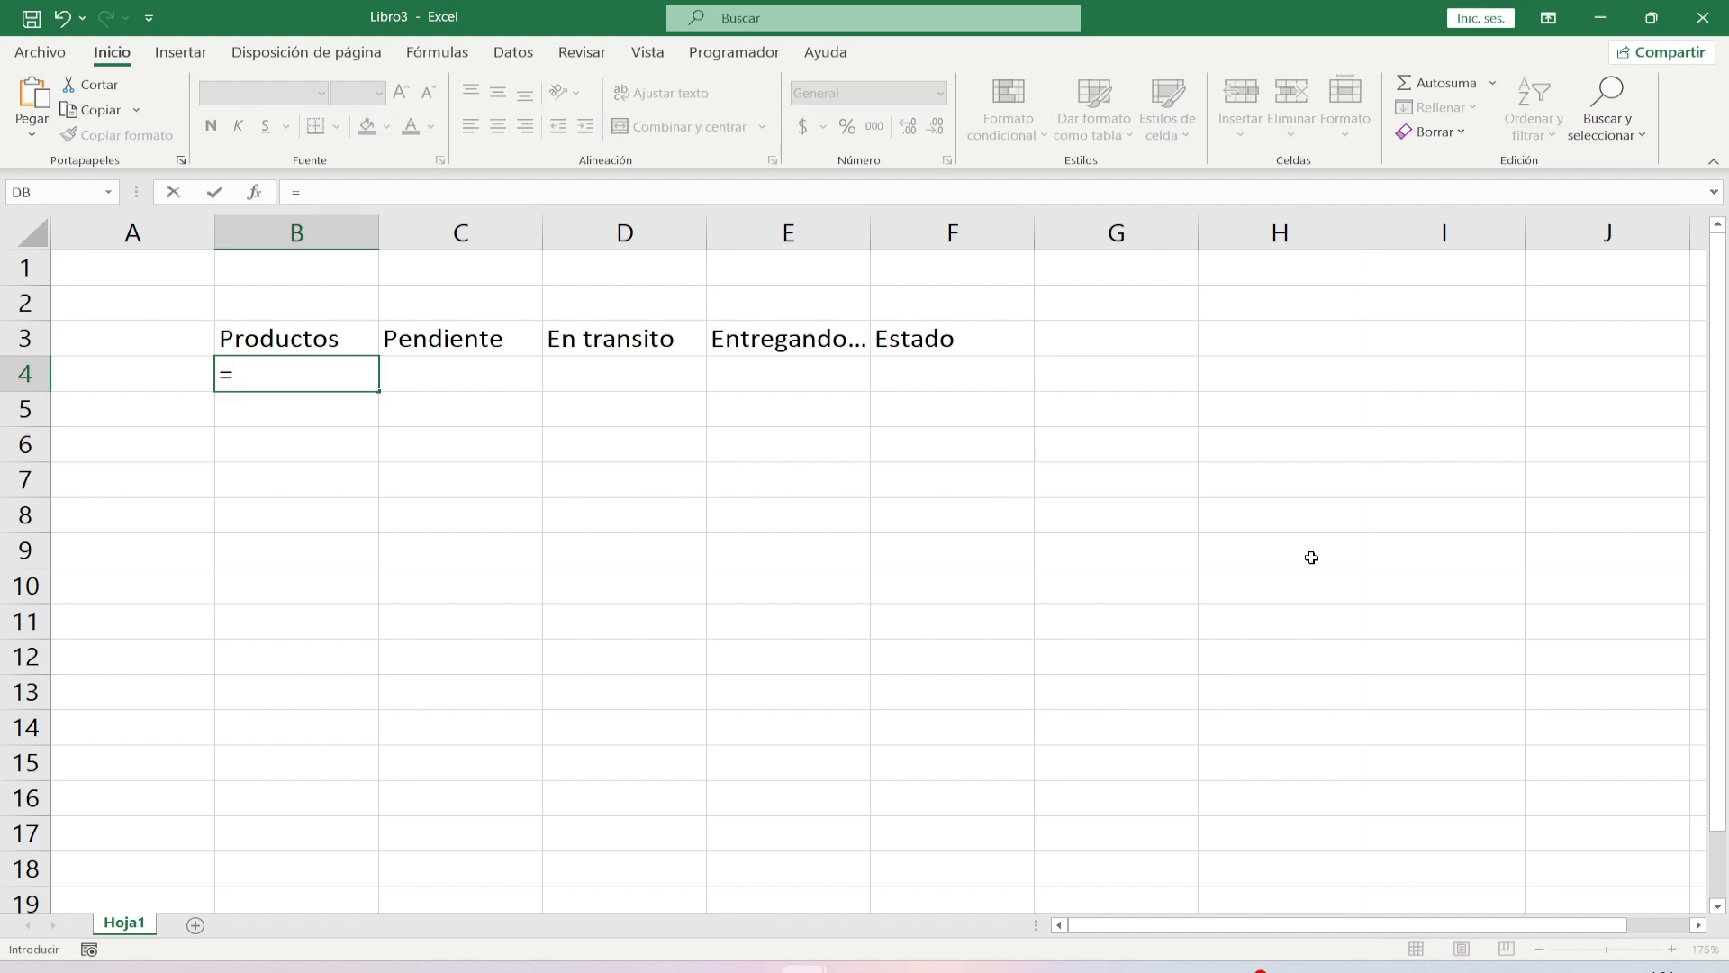
type("\"Producto")
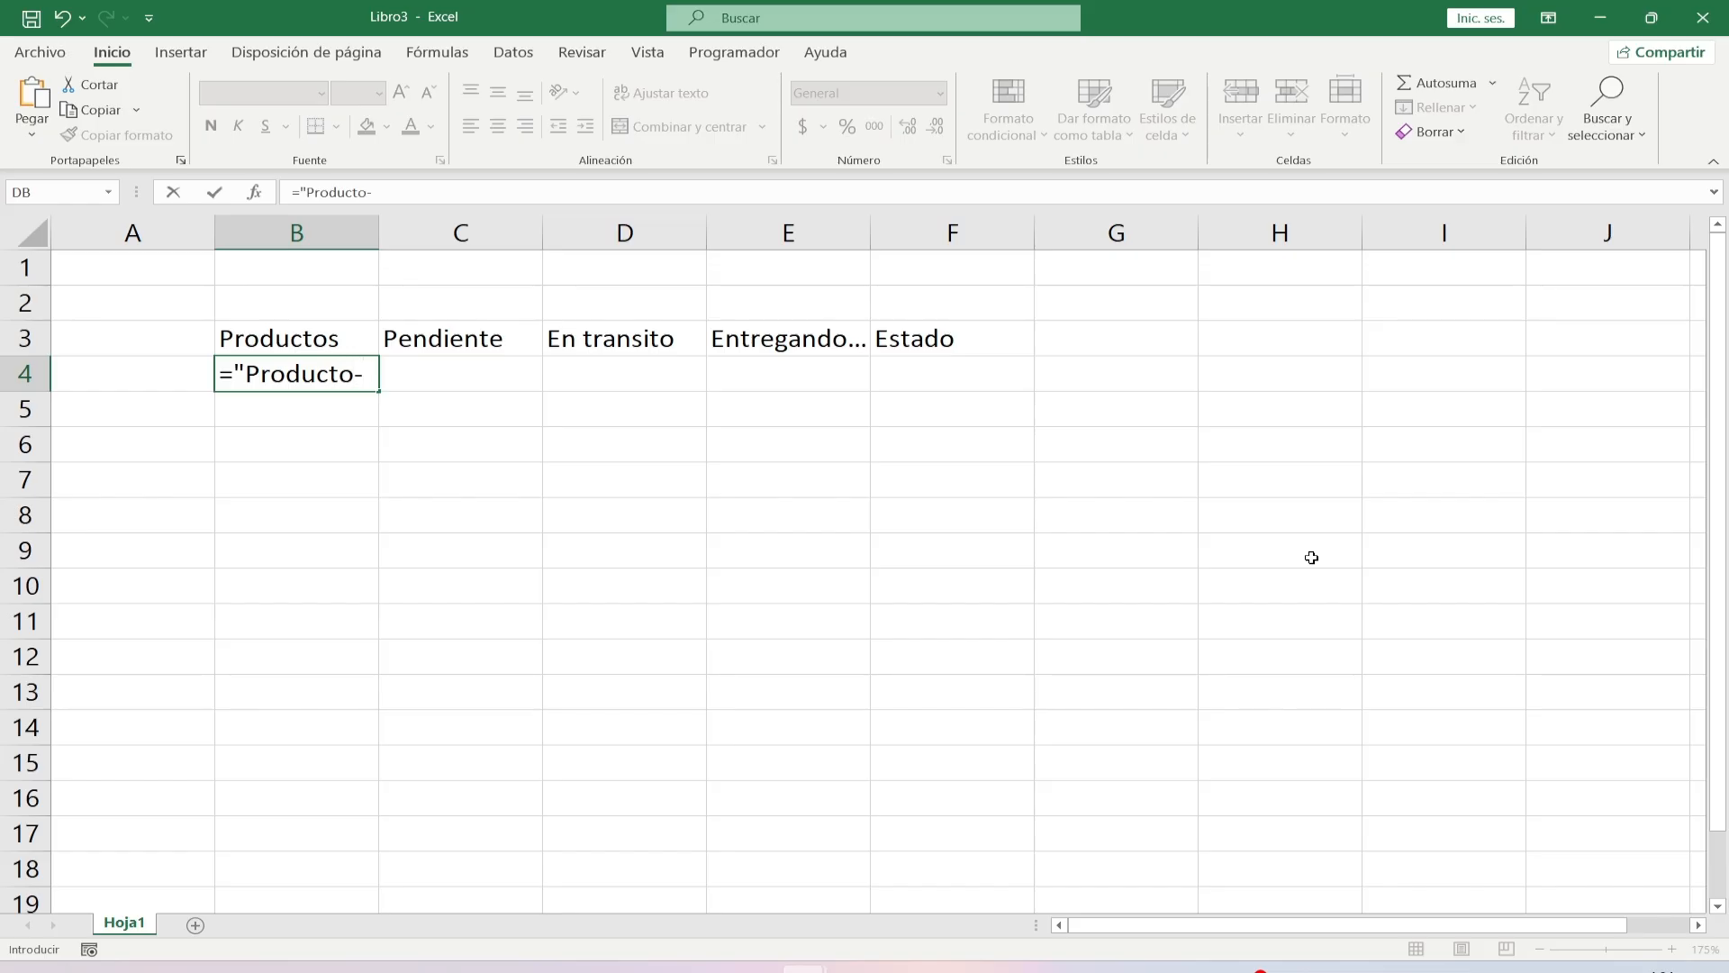
type("-\"&")
key("Left")
key("shift+Right")
key("shift+Left")
key("BackSpace")
type("SECU")
key("Tab")
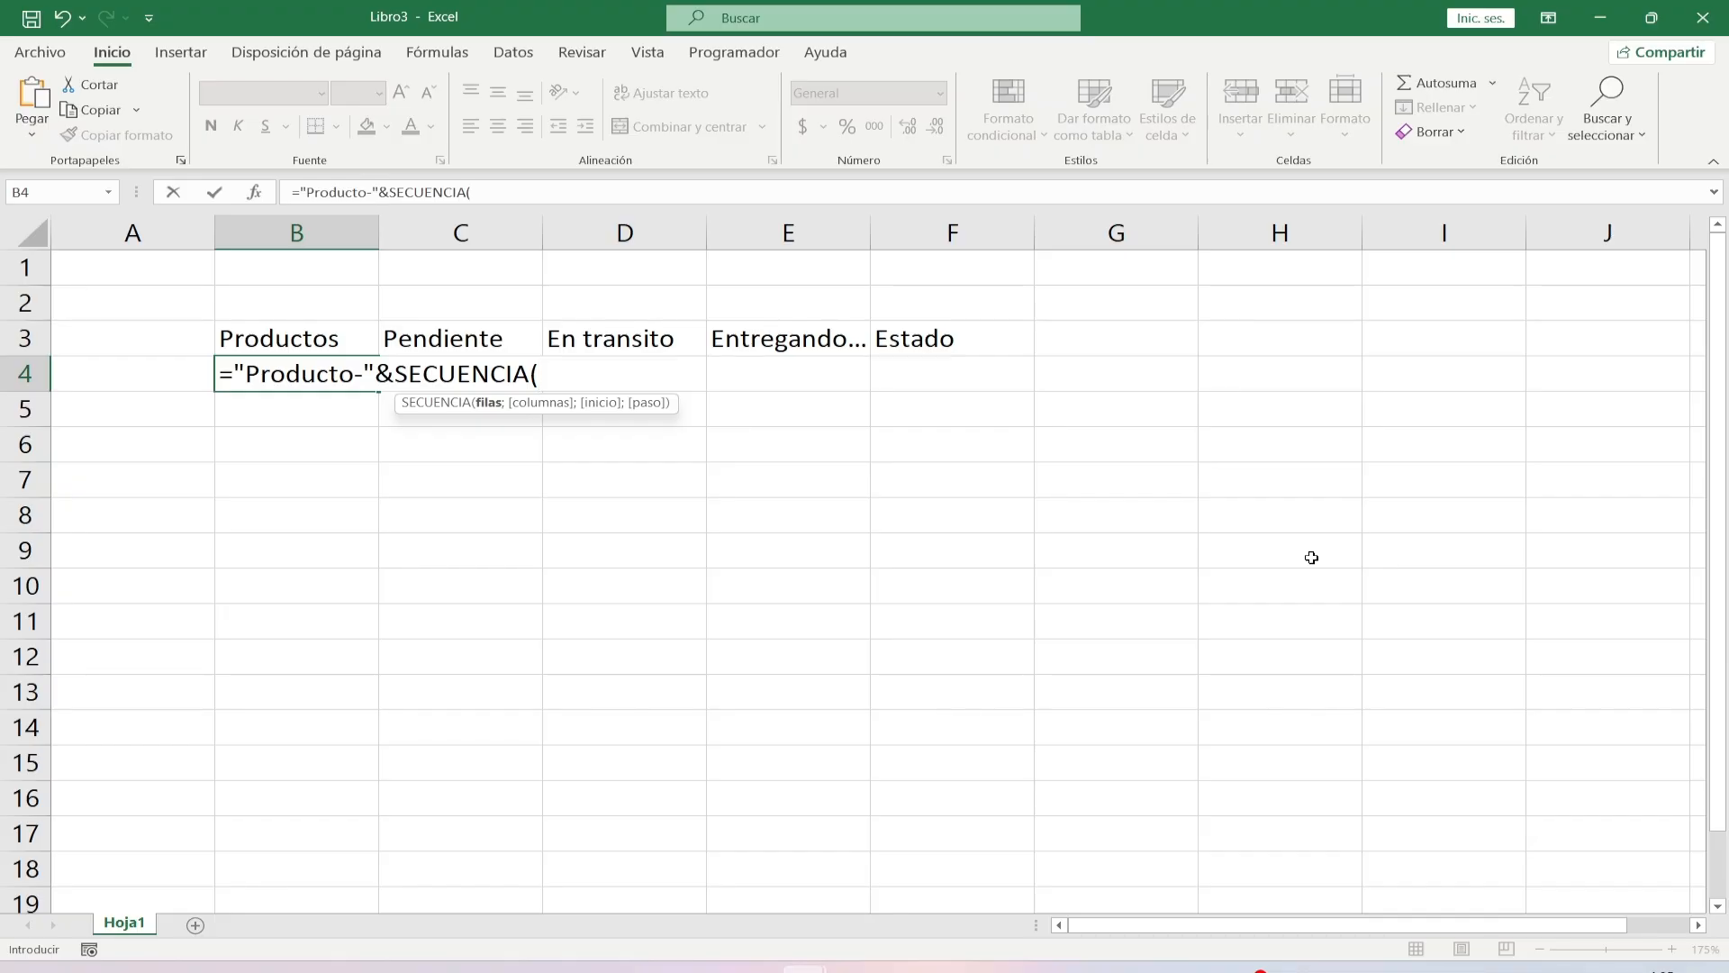
type("4;")
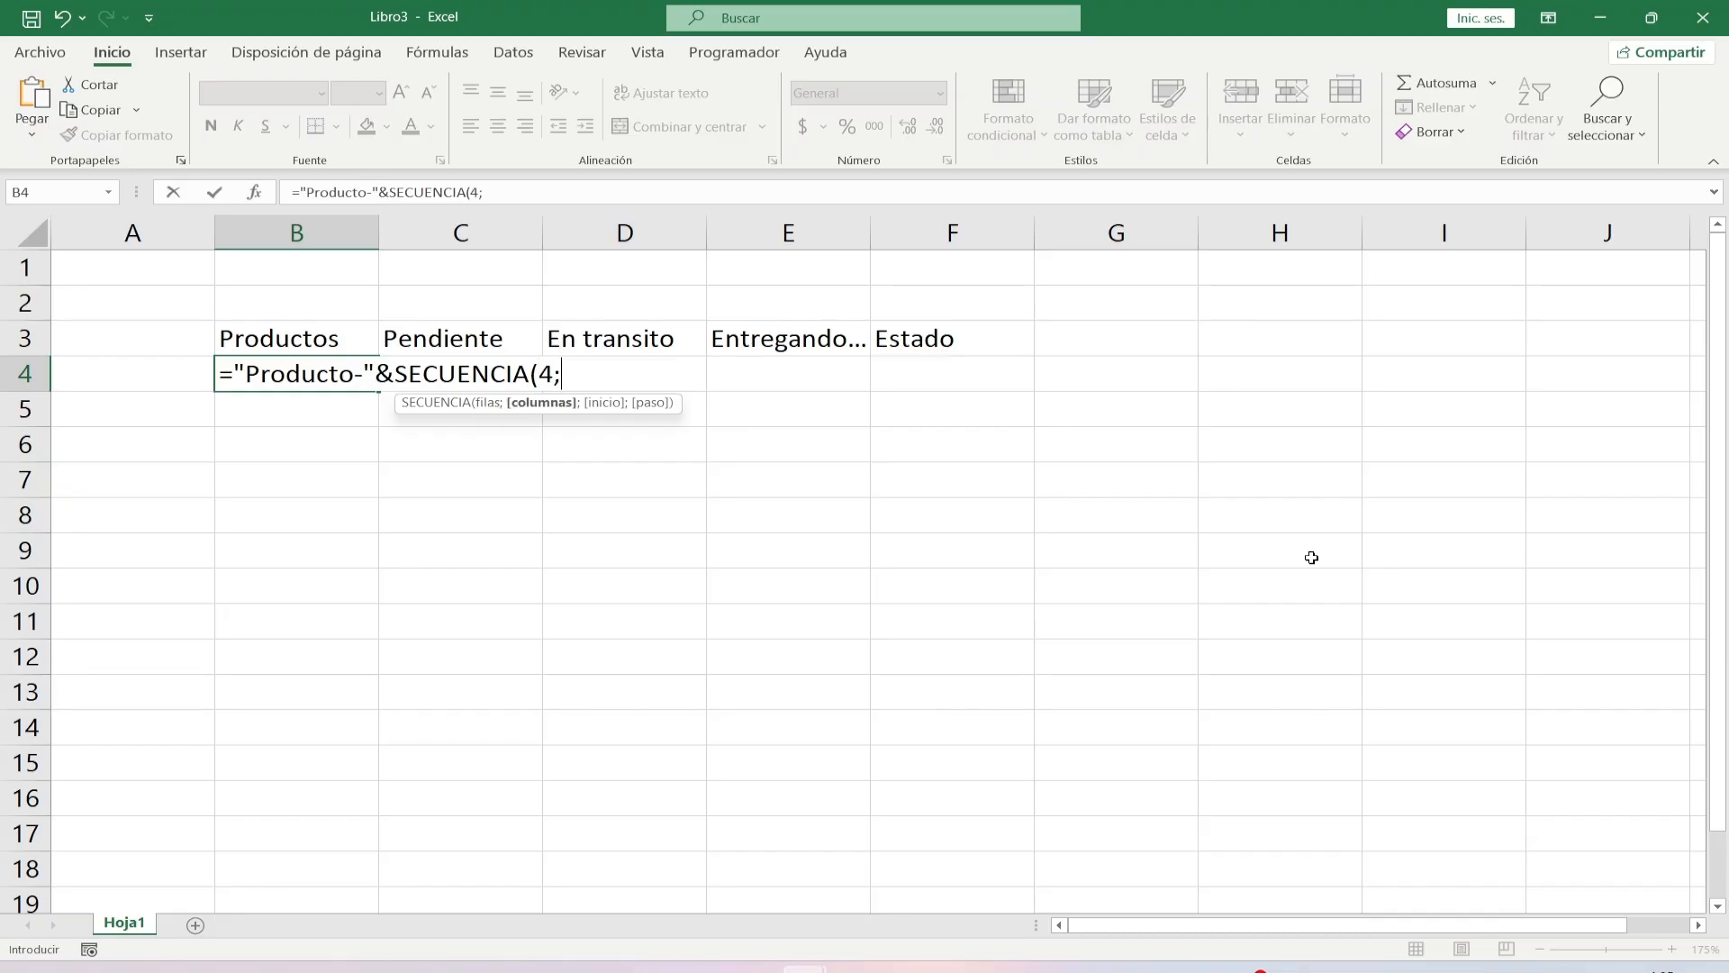
type("1)")
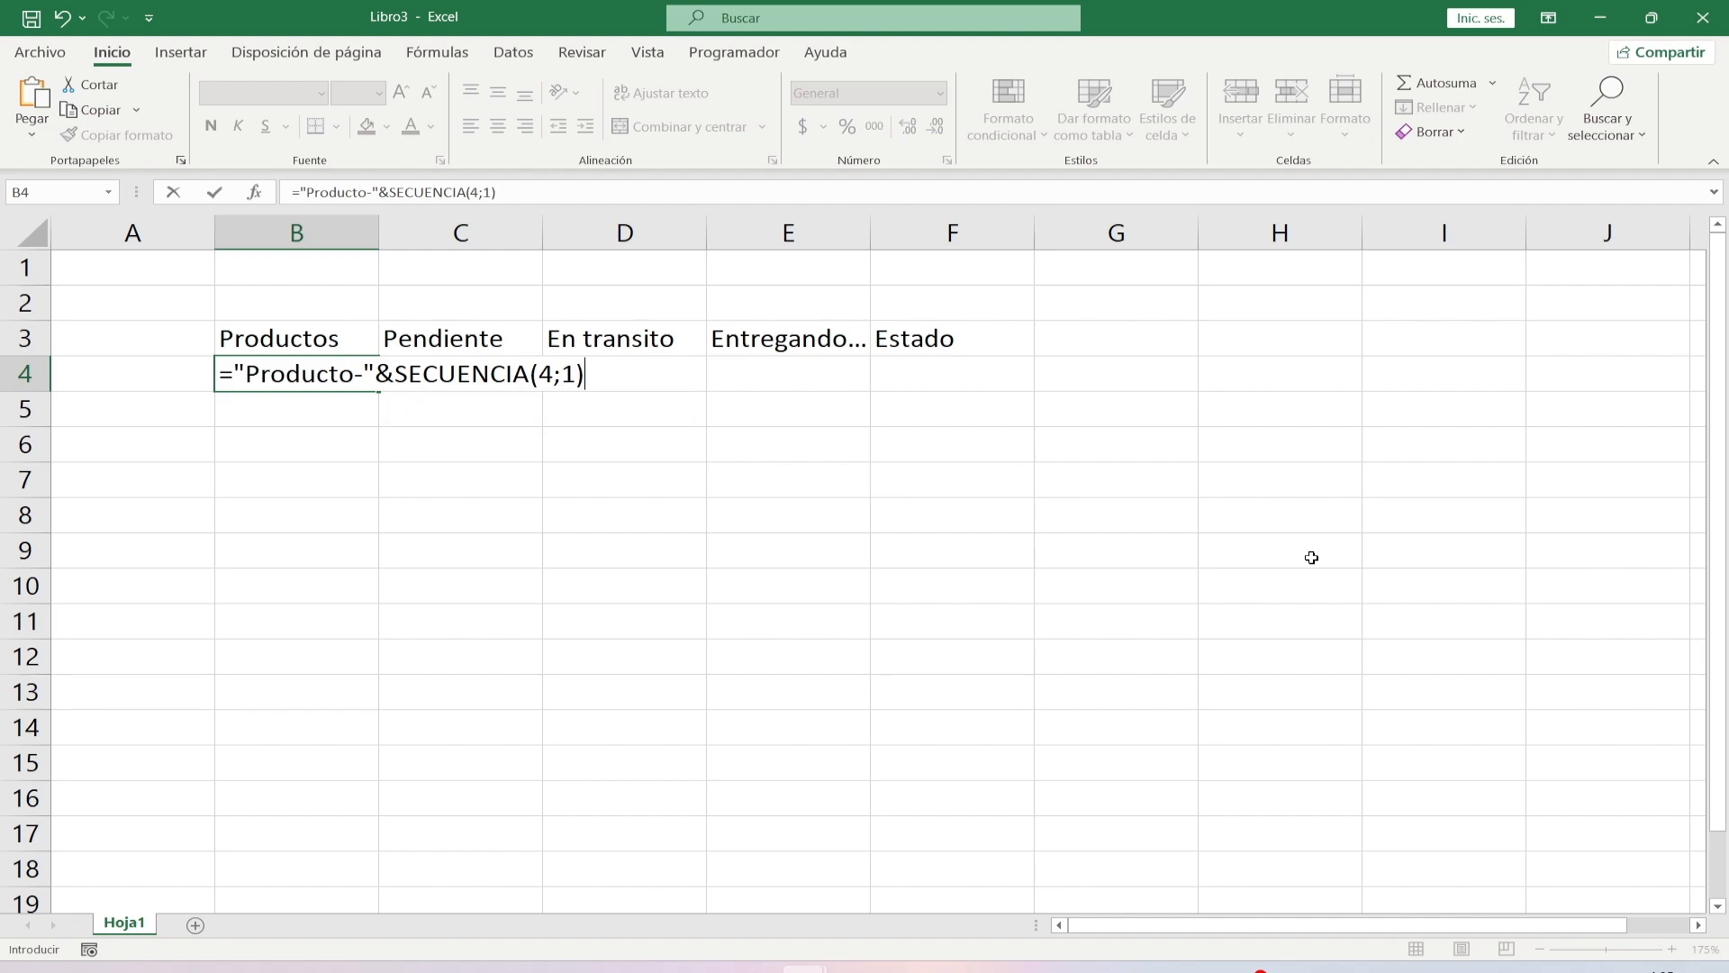
key("Return")
key("Up")
key("ctrl+shift+Down")
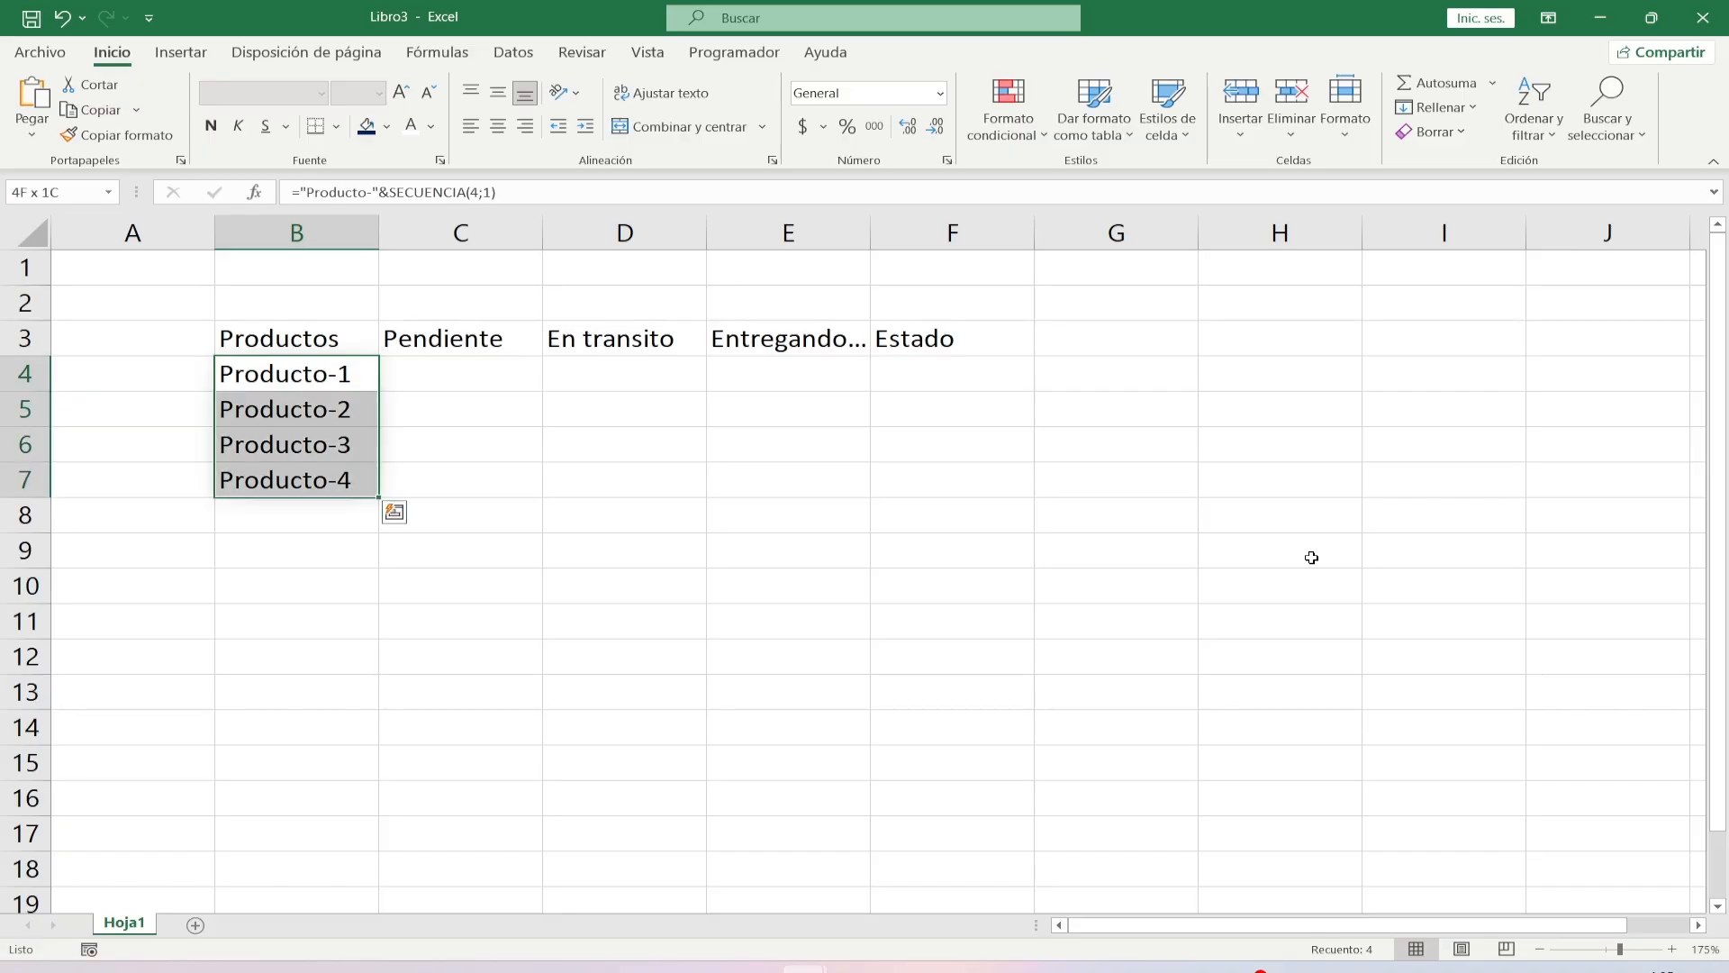
Try the product sequence in B4 with 50 rows, view the extended list and undo the change.
key("Up")
key("Down")
key("F2")
key("Left")
key("Left")
key("Left")
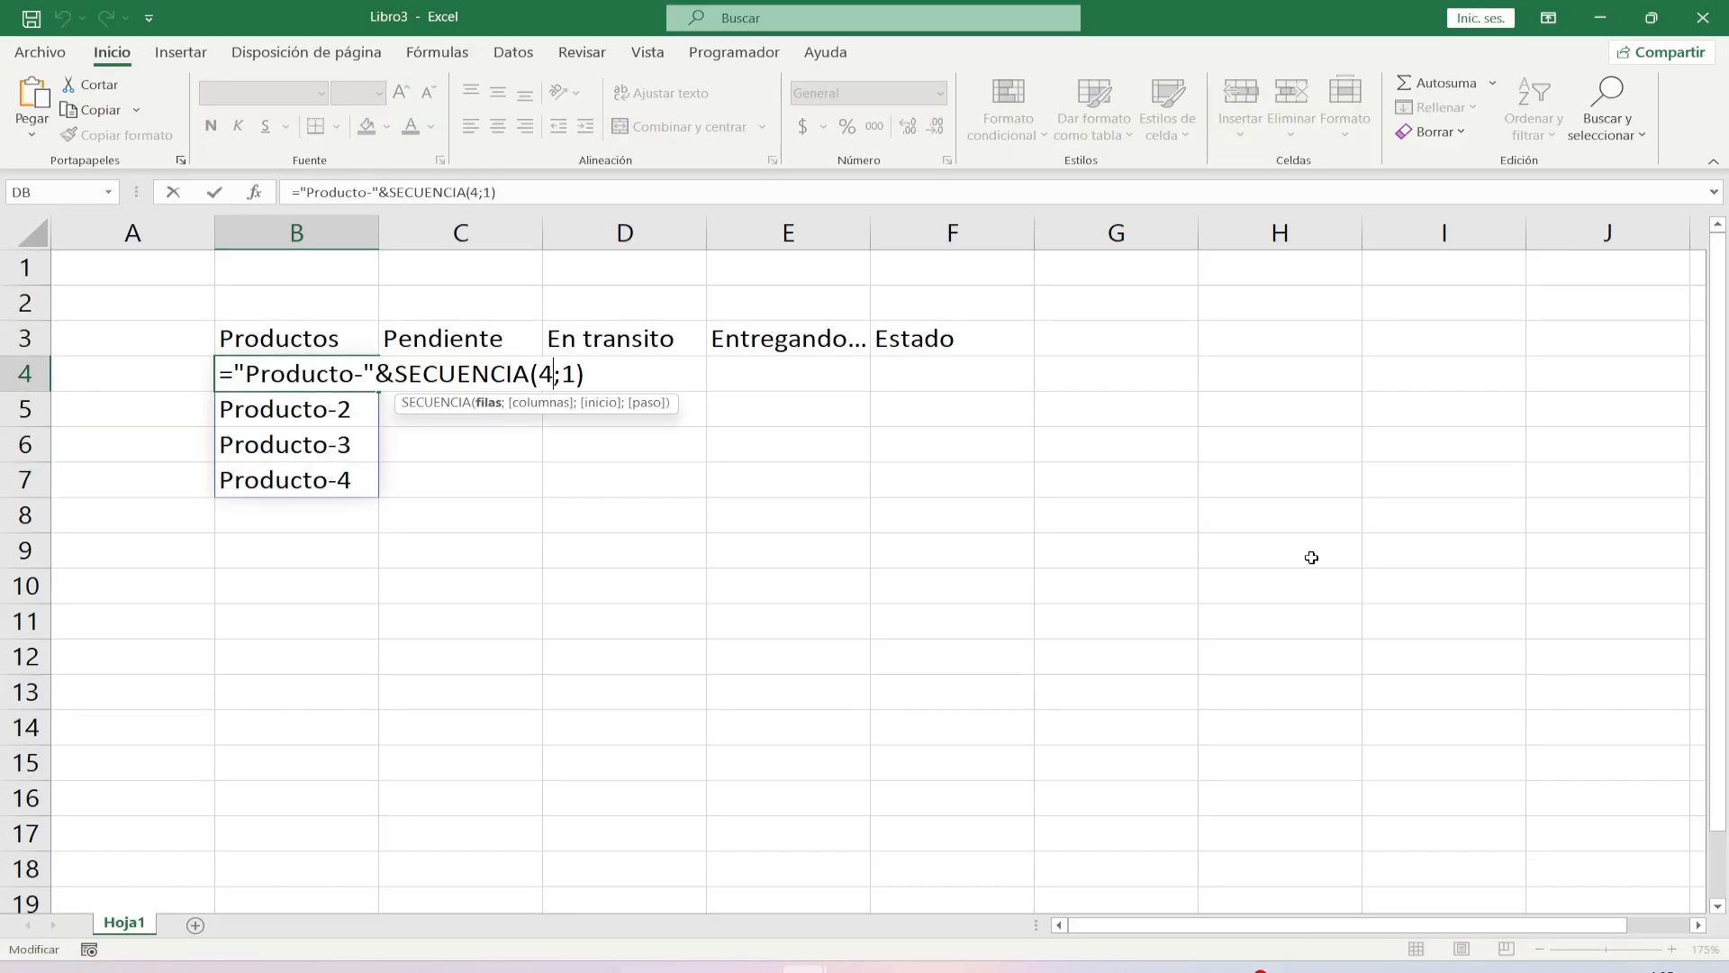
key("shift+Left")
type("50")
key("Return")
scroll(995, 593, "down", 14)
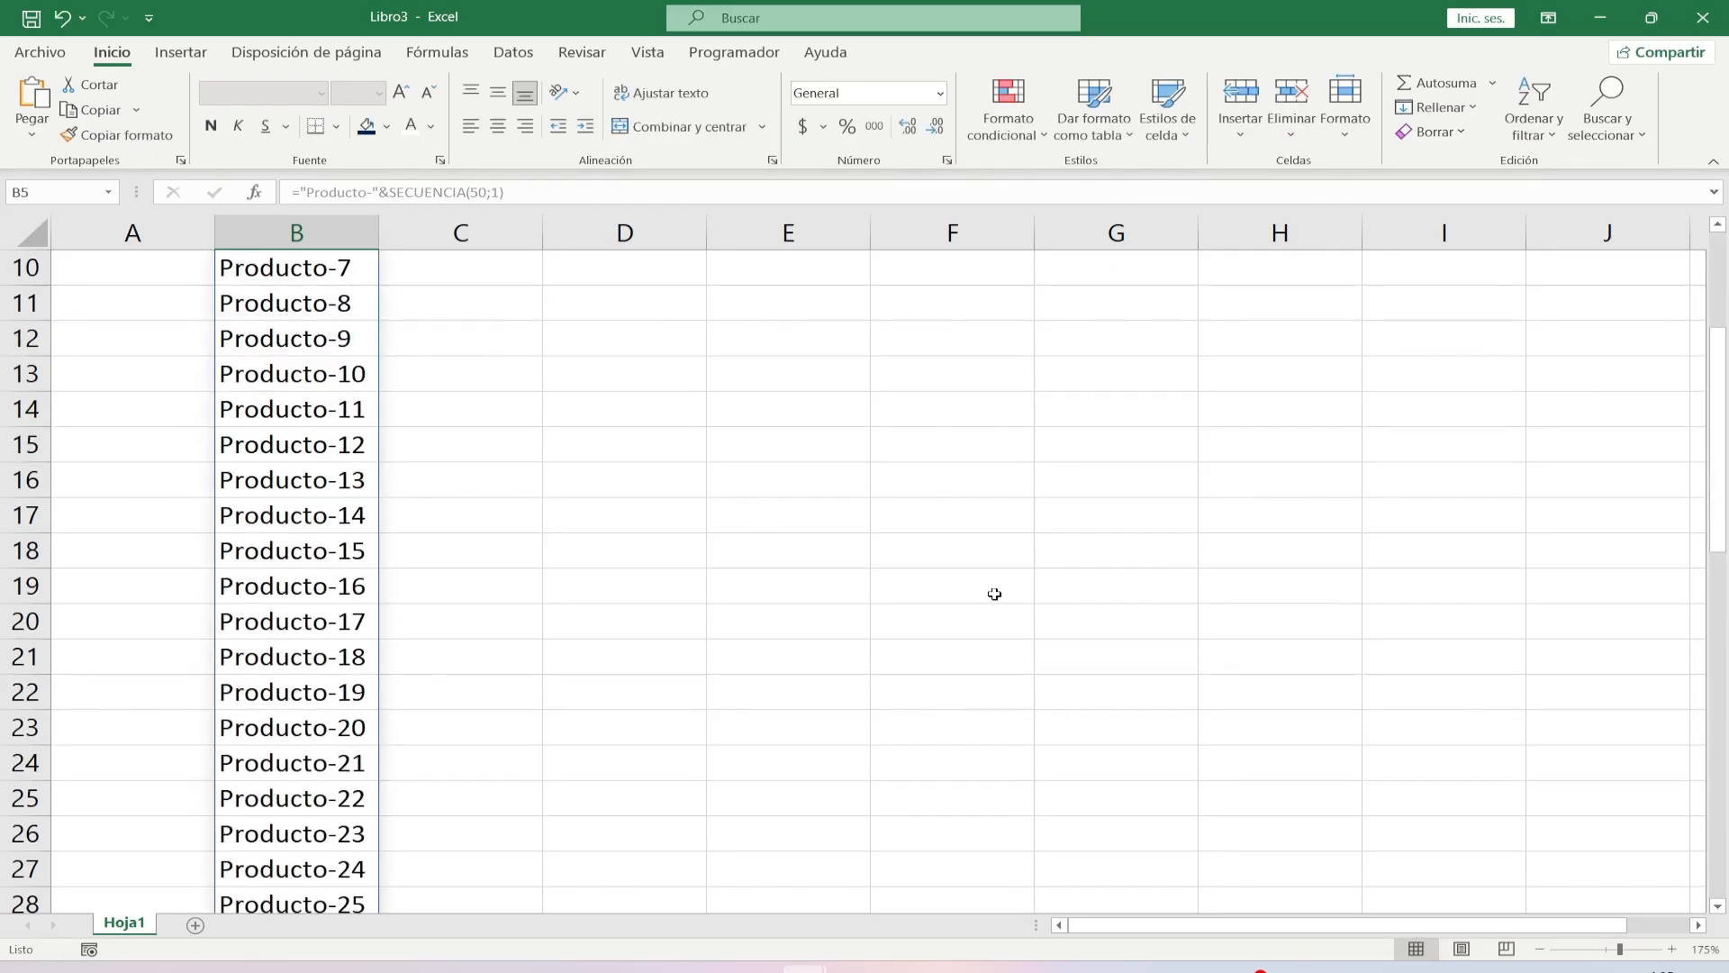
scroll(994, 593, "up", 1)
scroll(994, 593, "up", 12)
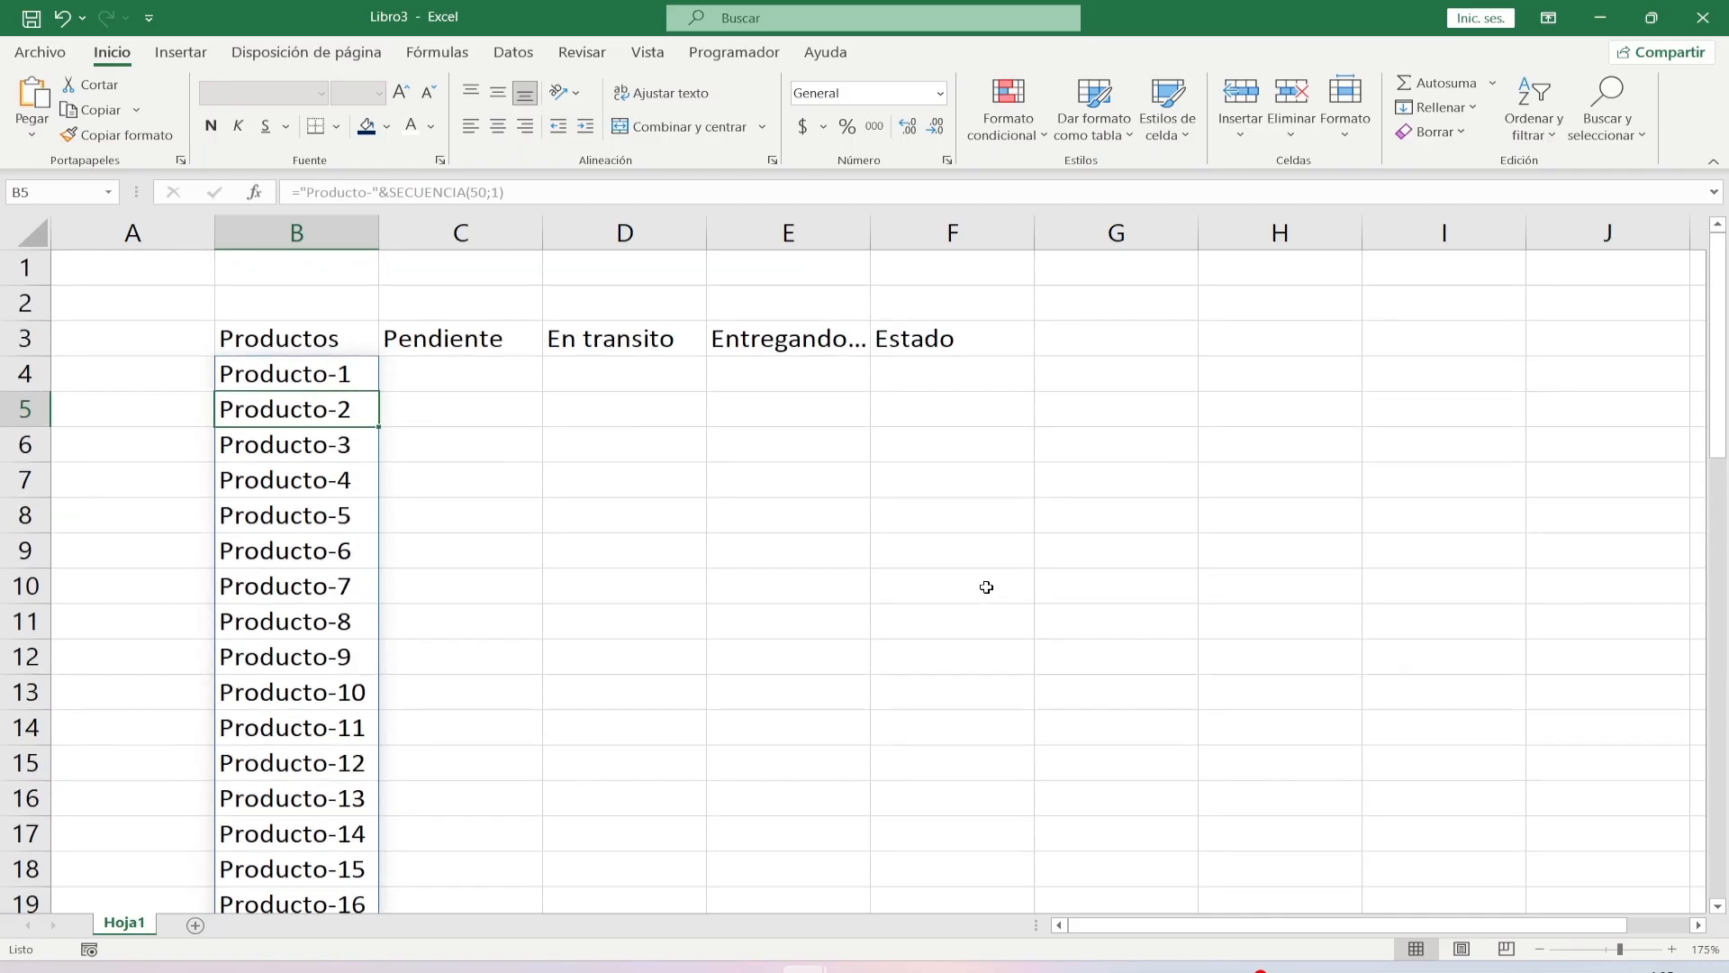
key("ctrl+z")
left_click(547, 486)
key("Right")
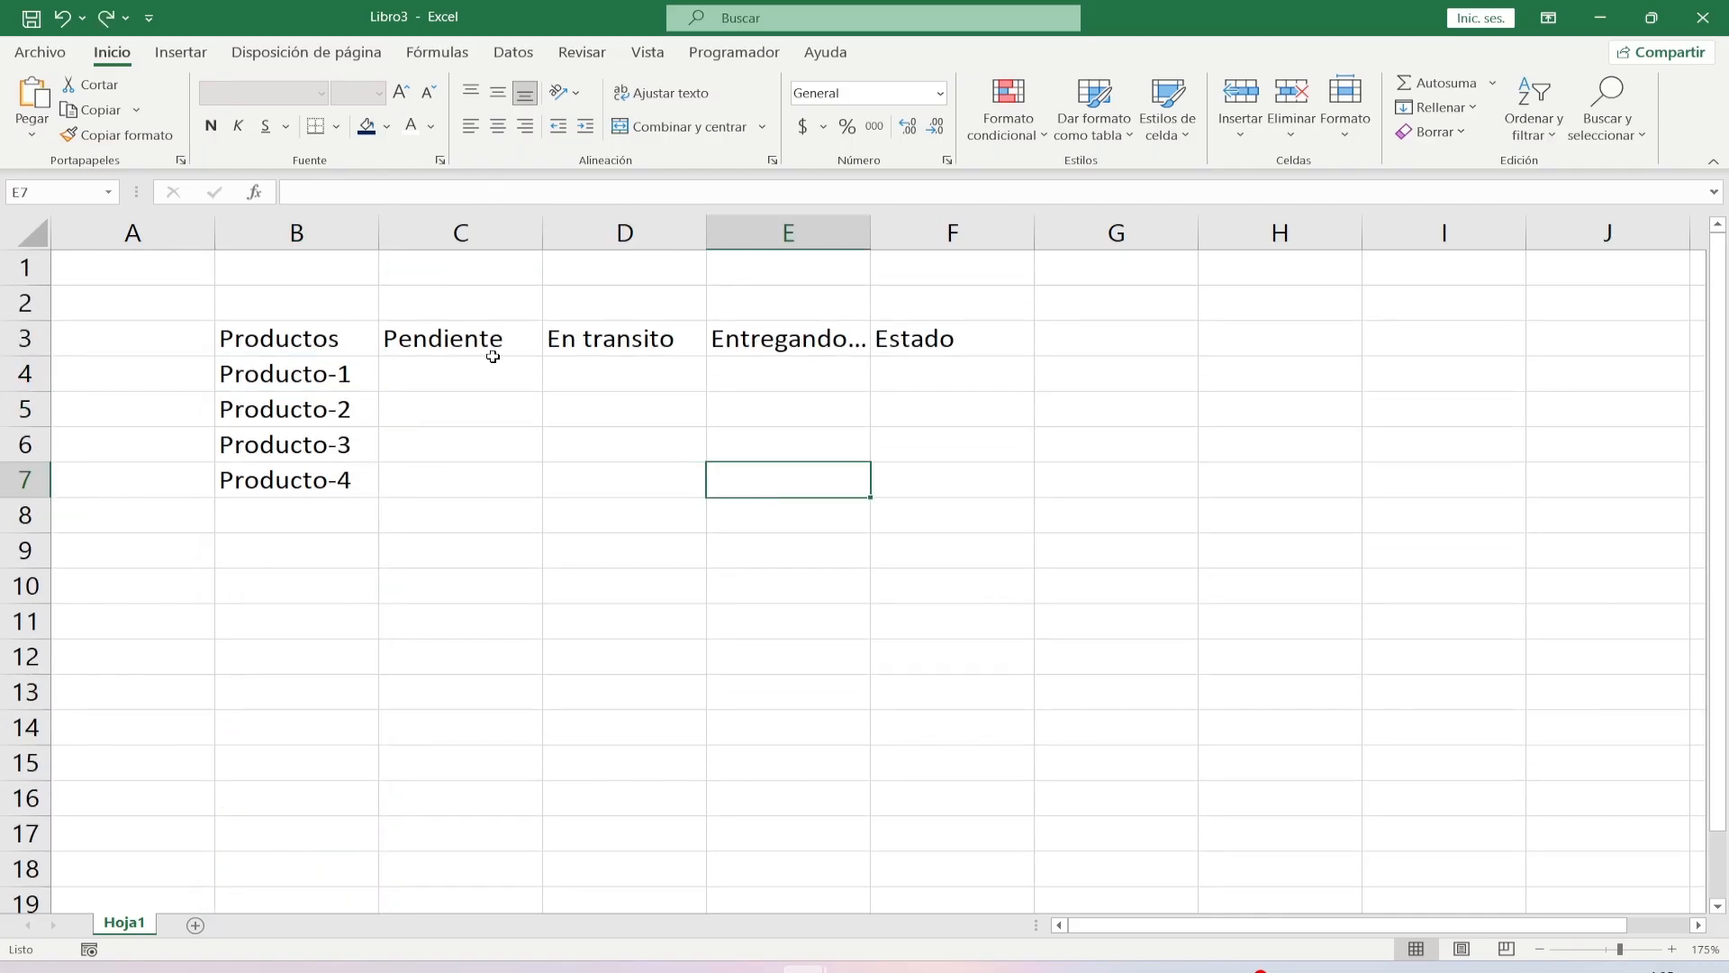
left_click(496, 365)
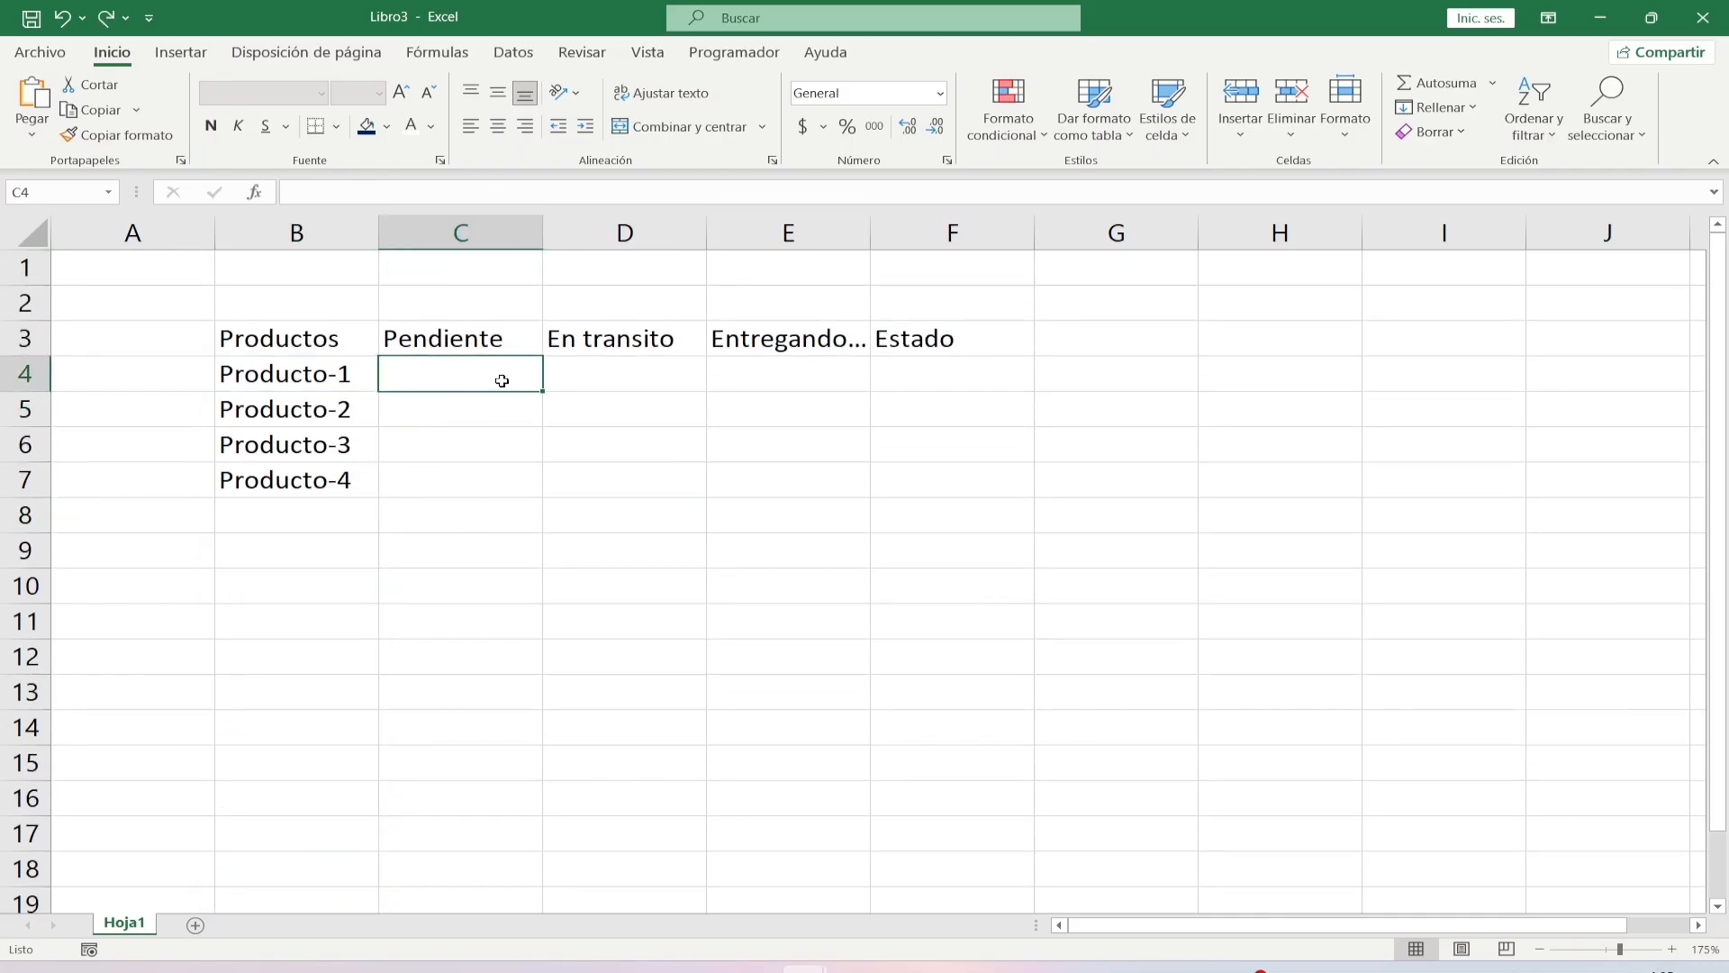
left_click_drag(501, 378, 756, 491)
left_click(694, 557)
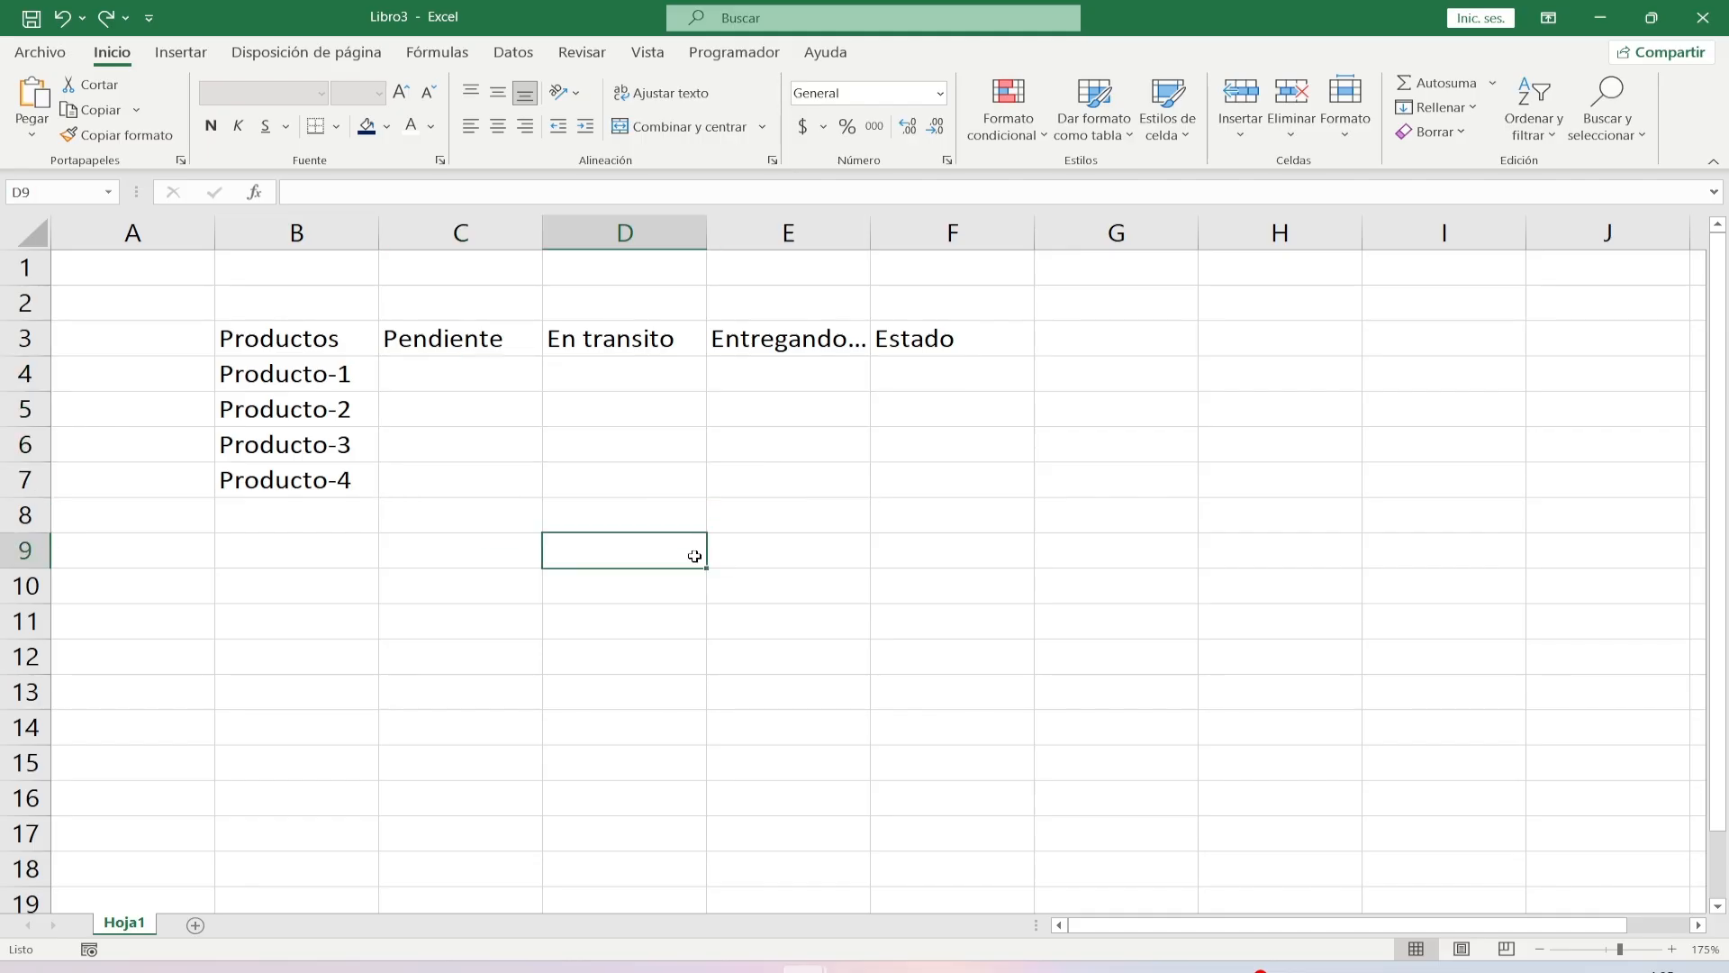
left_click_drag(473, 386, 775, 487)
left_click(645, 547)
left_click(460, 374)
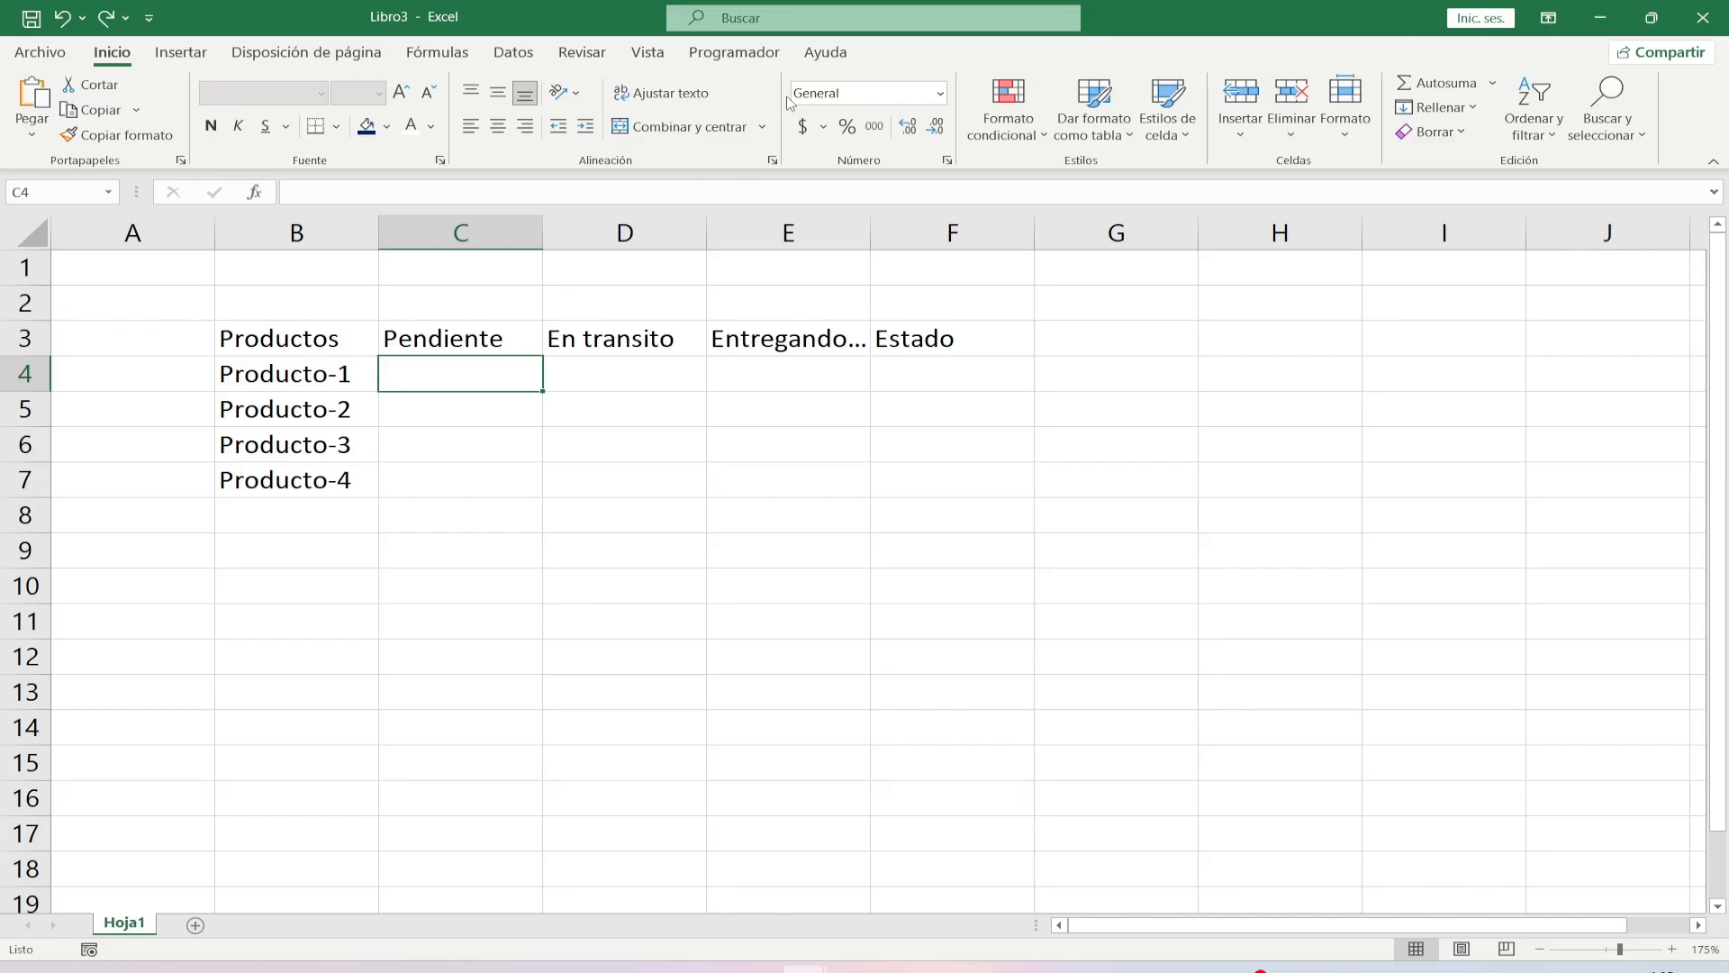
Check in the ribbon customization options that the Programador ribbon tab is enabled.
left_click(754, 63)
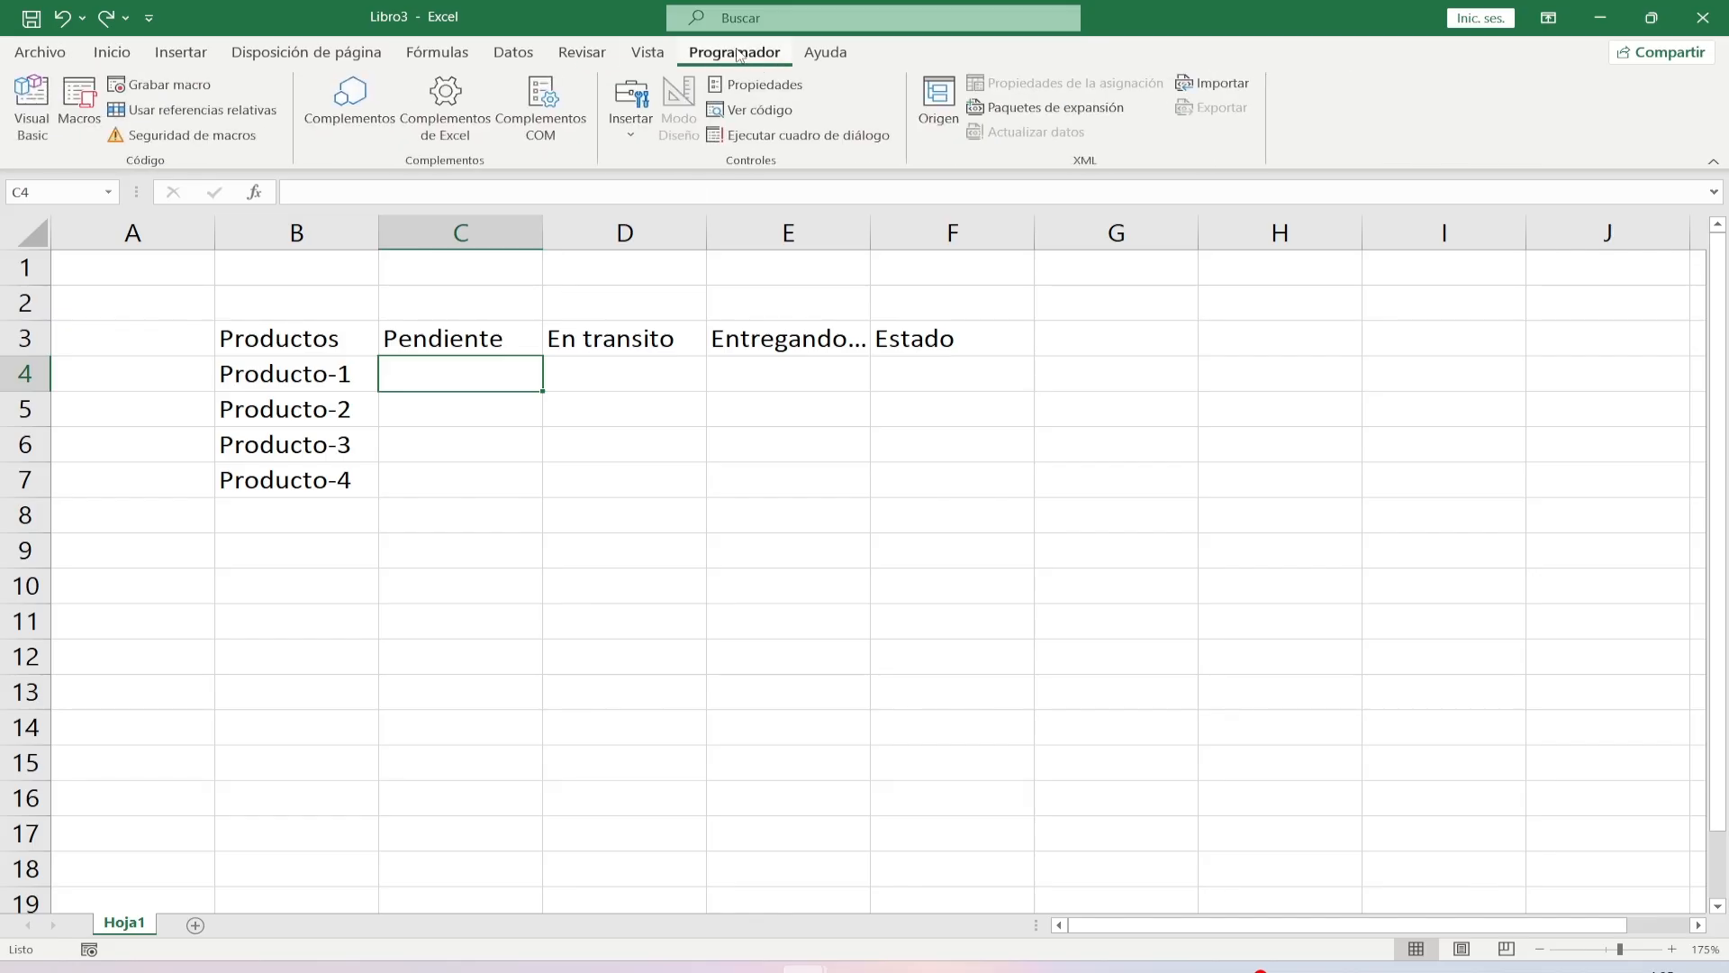
left_click(40, 53)
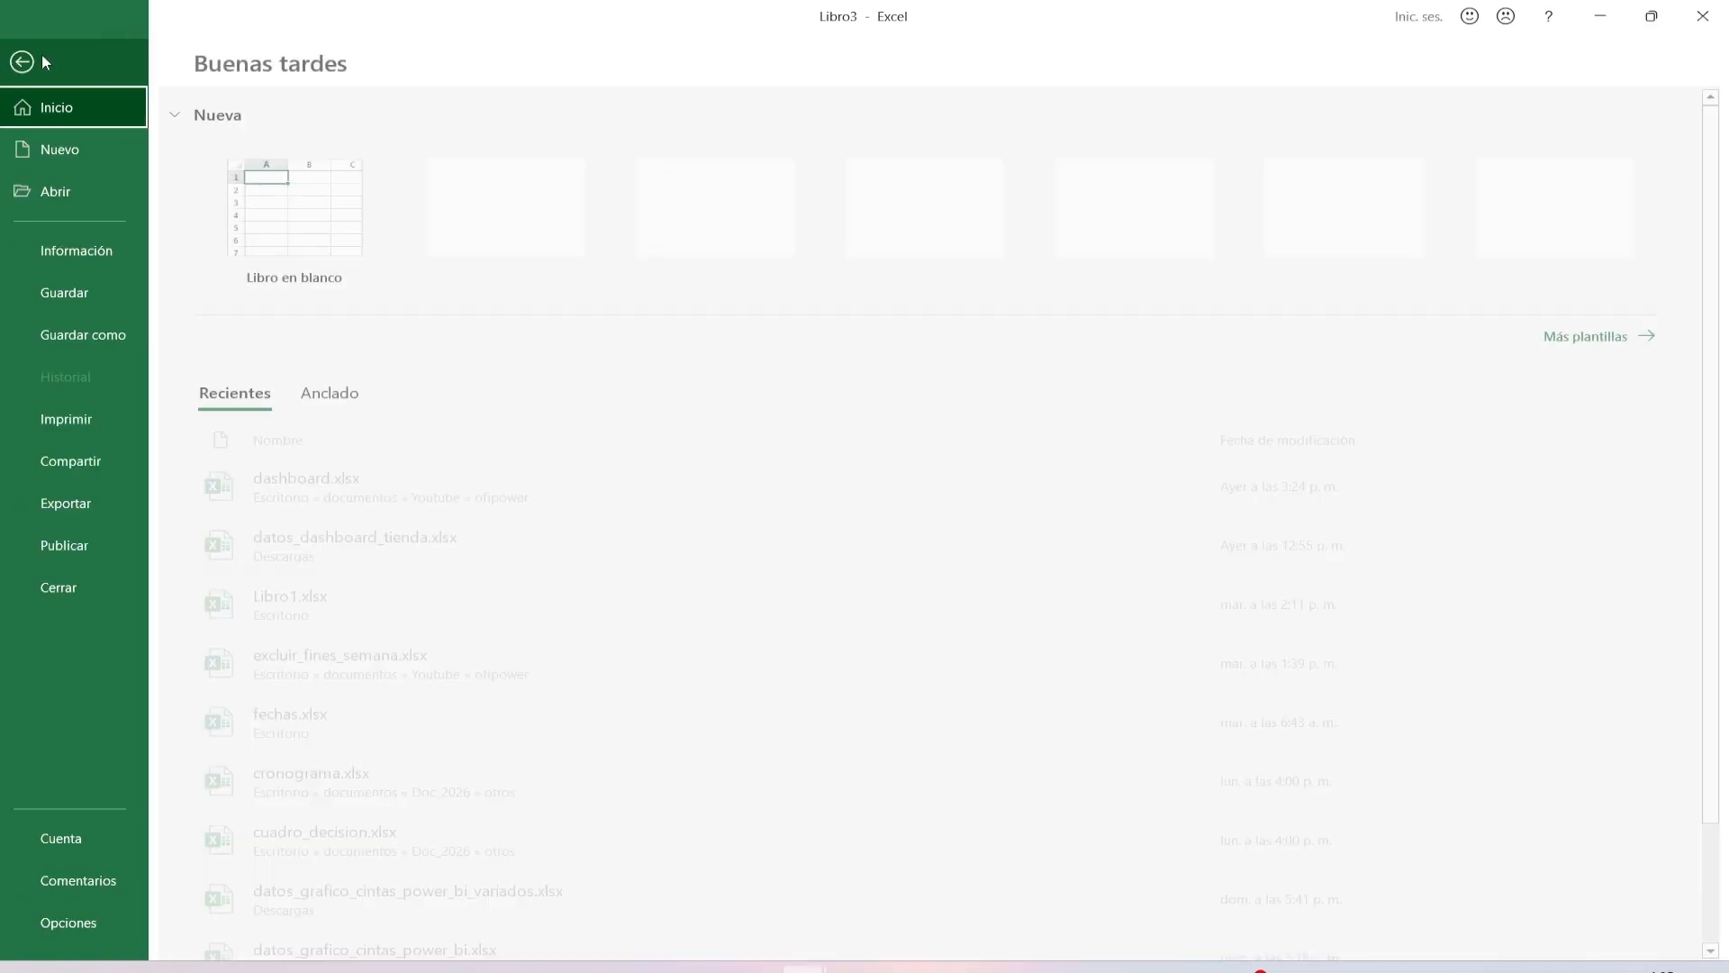
left_click(45, 922)
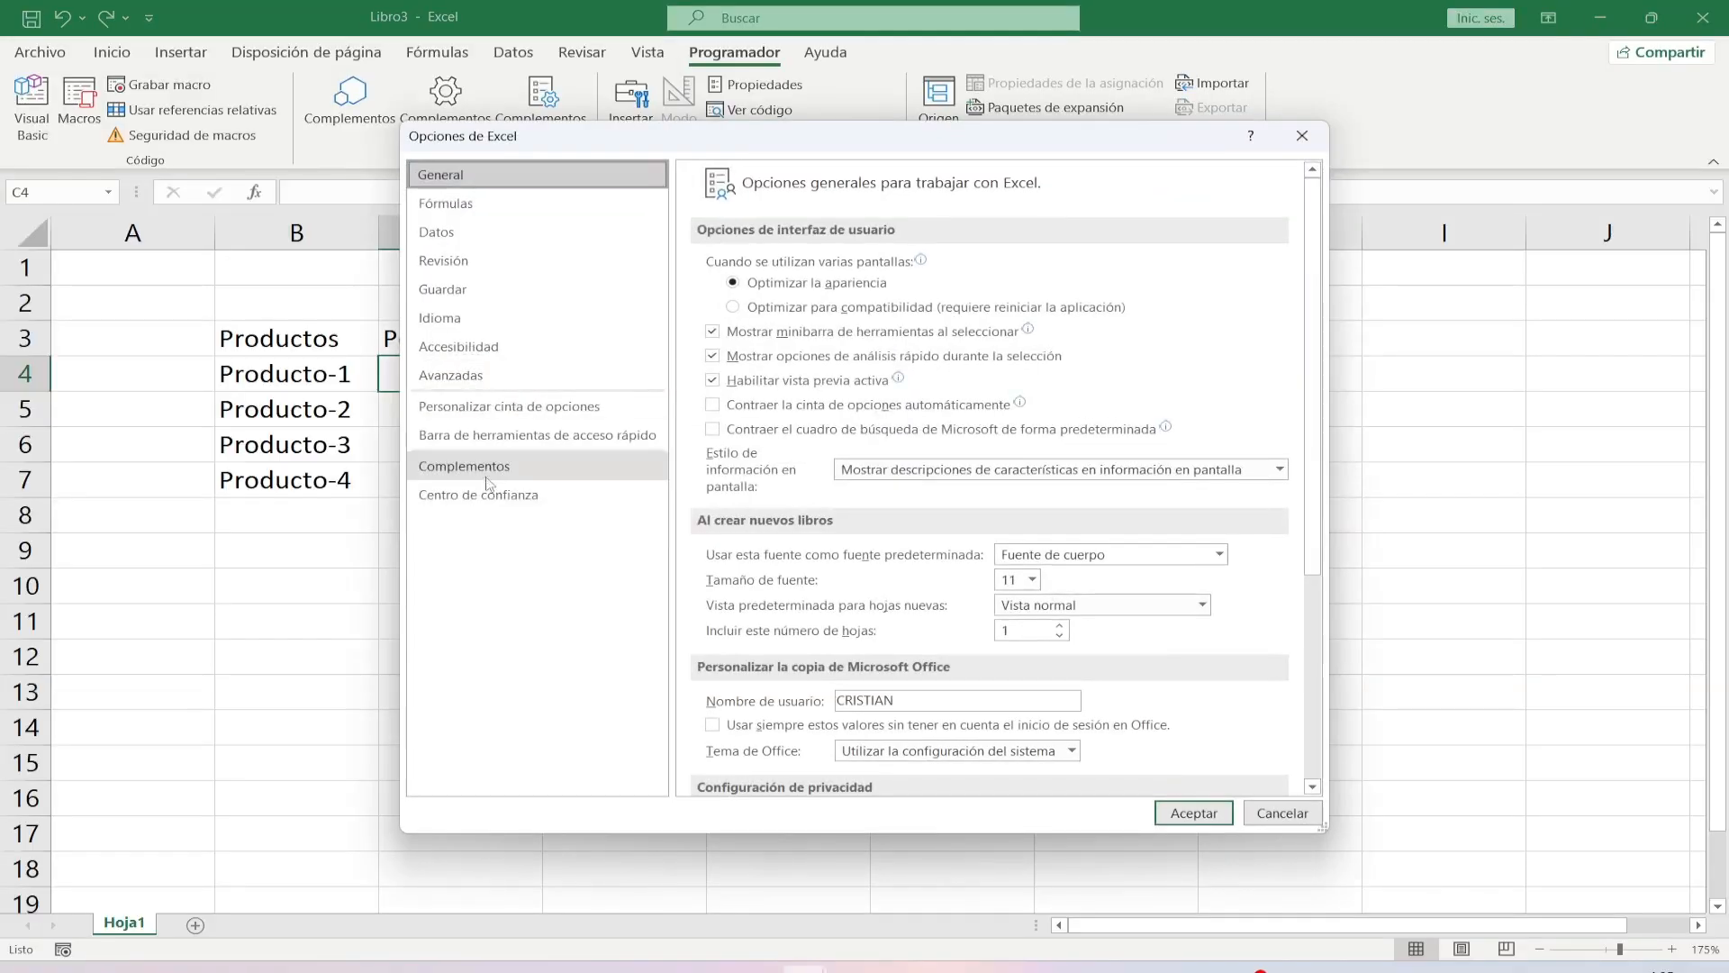
left_click(527, 412)
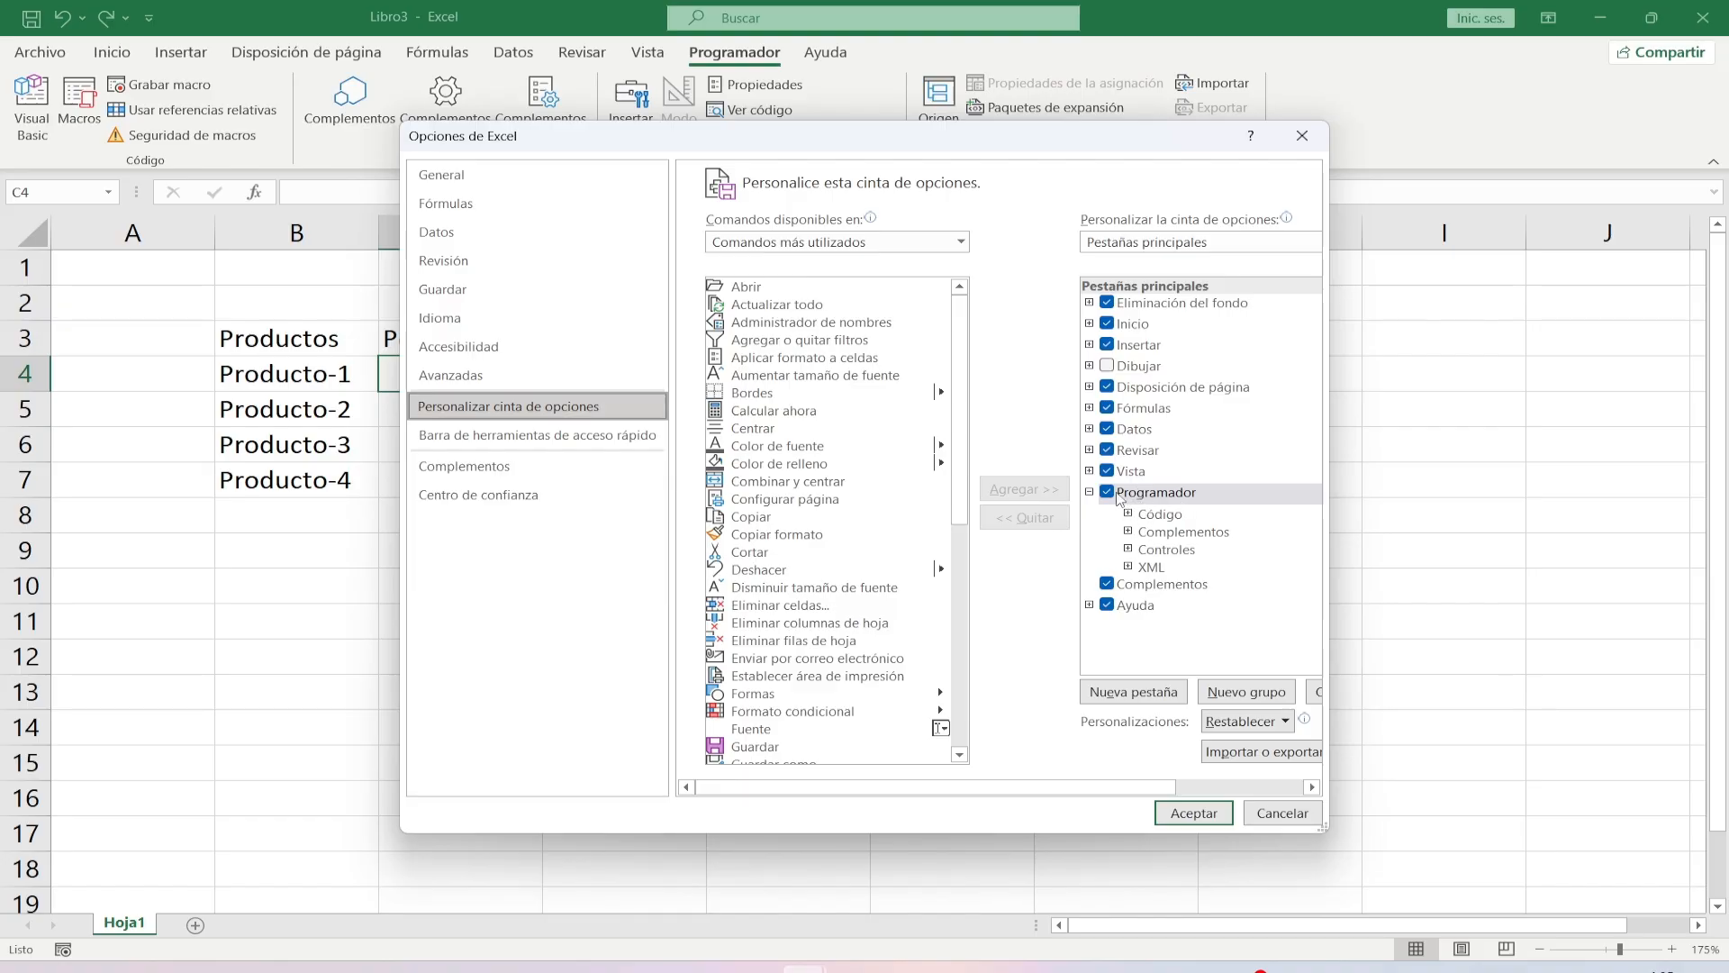
left_click(1192, 814)
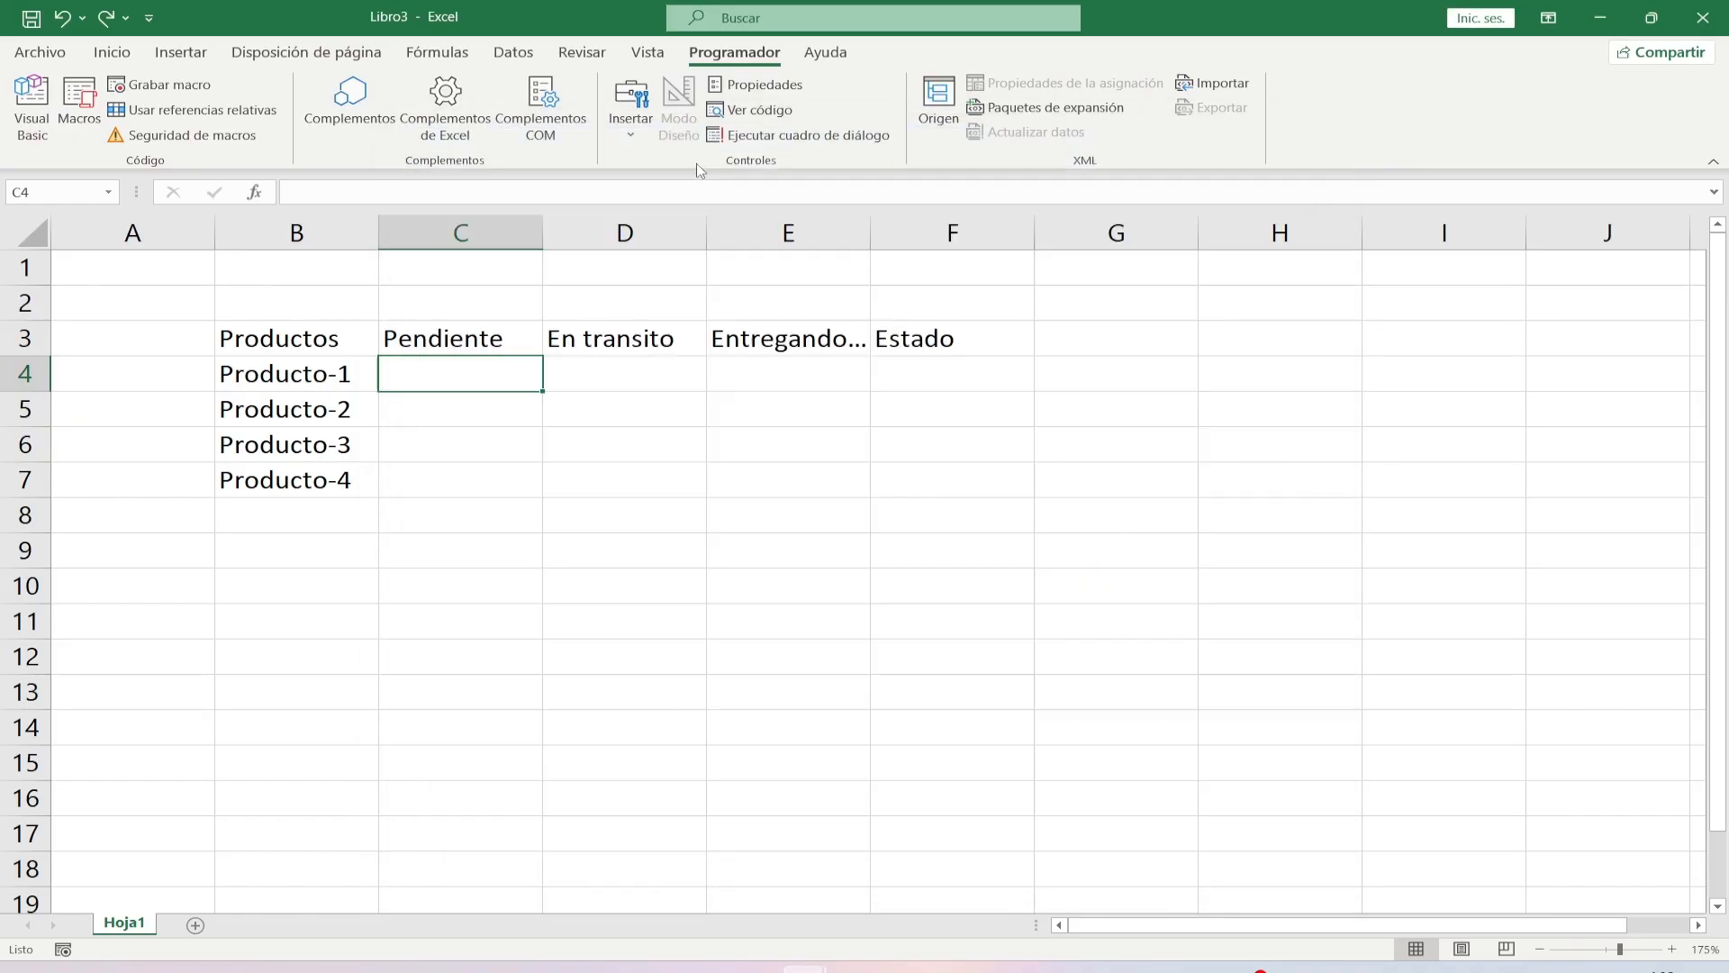
Insert a form-control check box in C4 for Producto-1 and remove its label text.
left_click(630, 118)
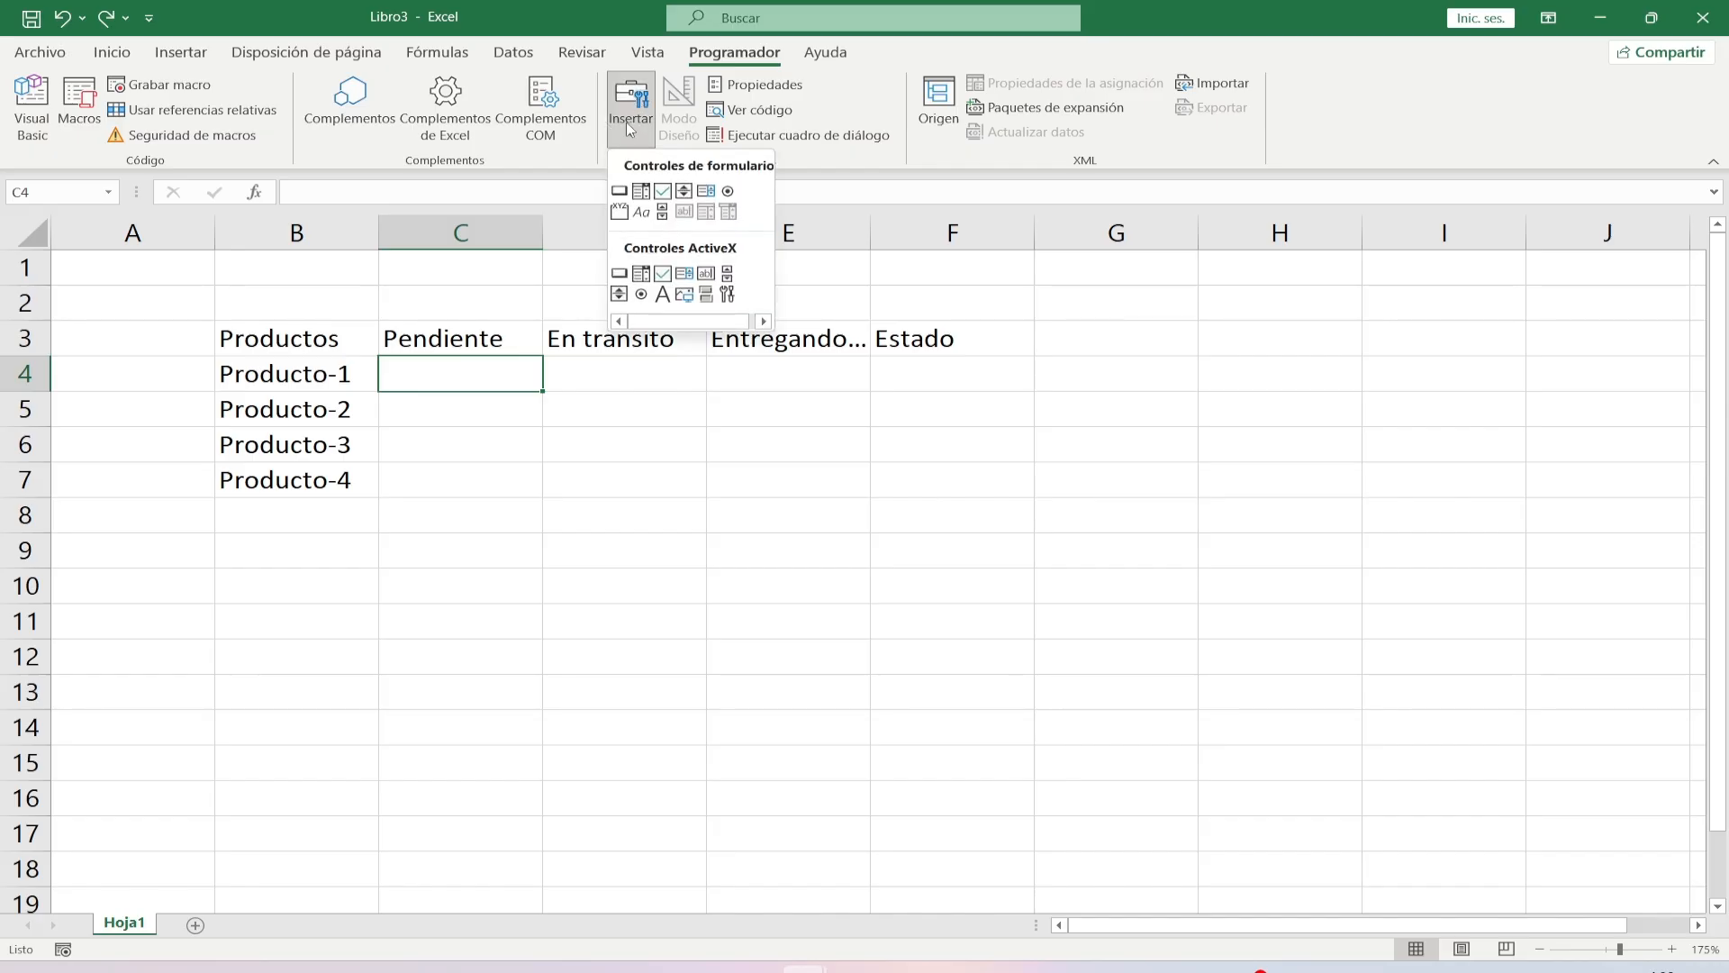
left_click(662, 192)
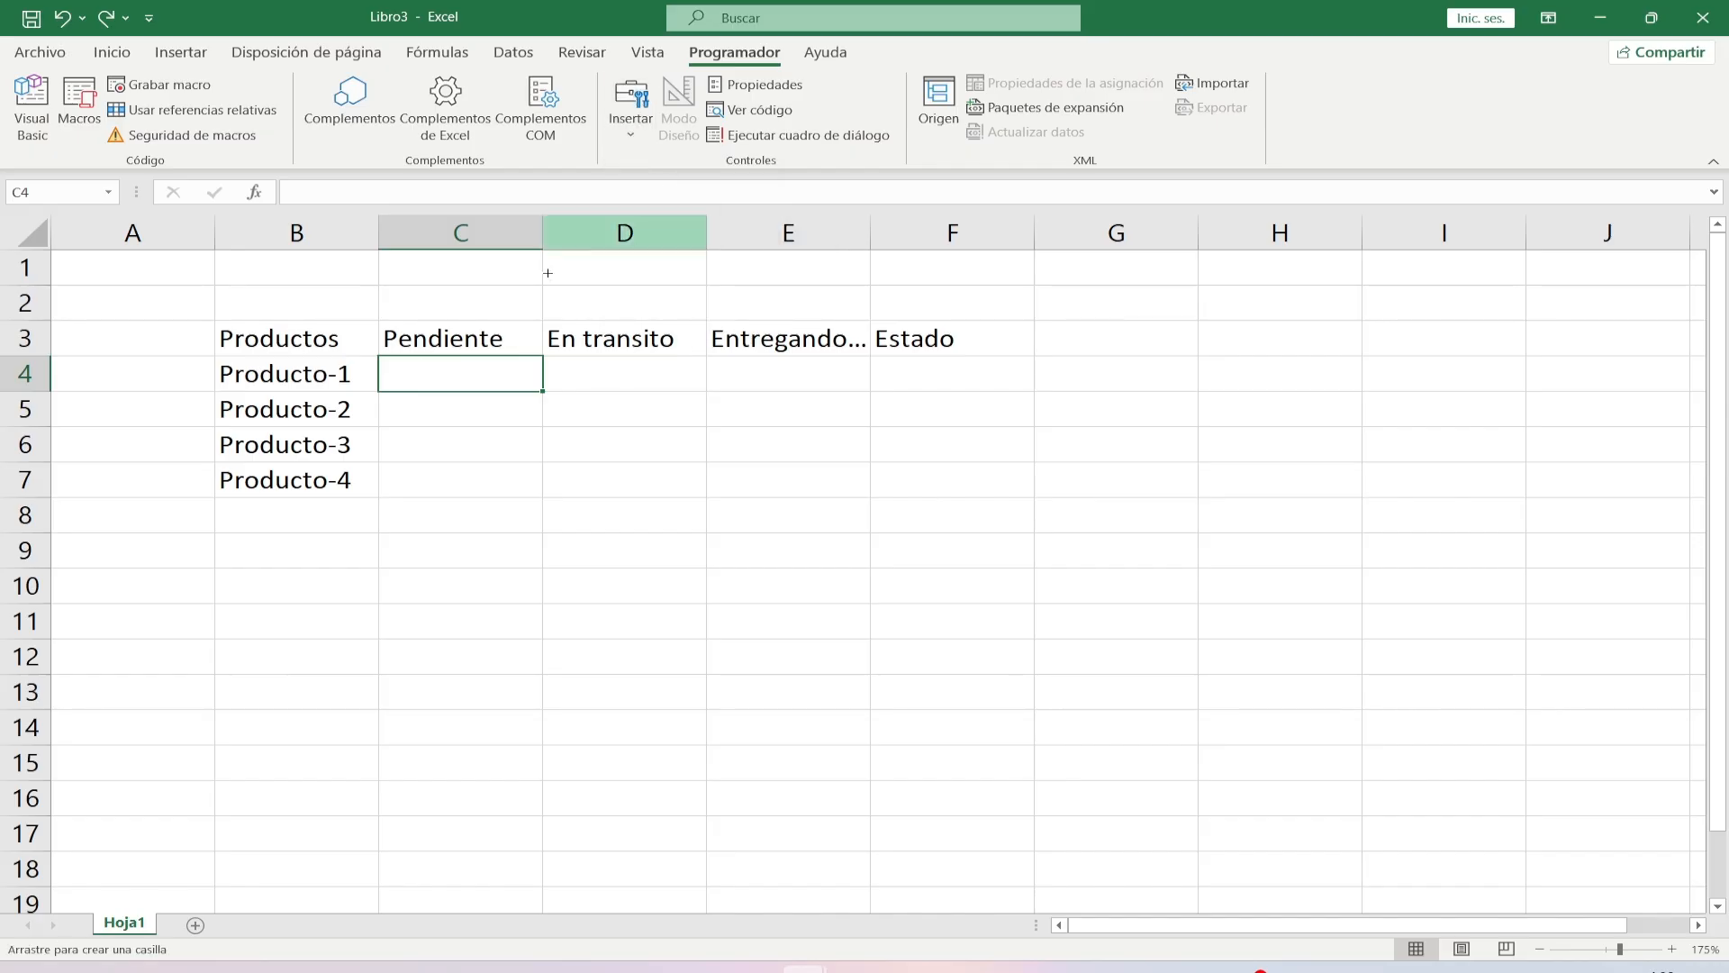
left_click(429, 360)
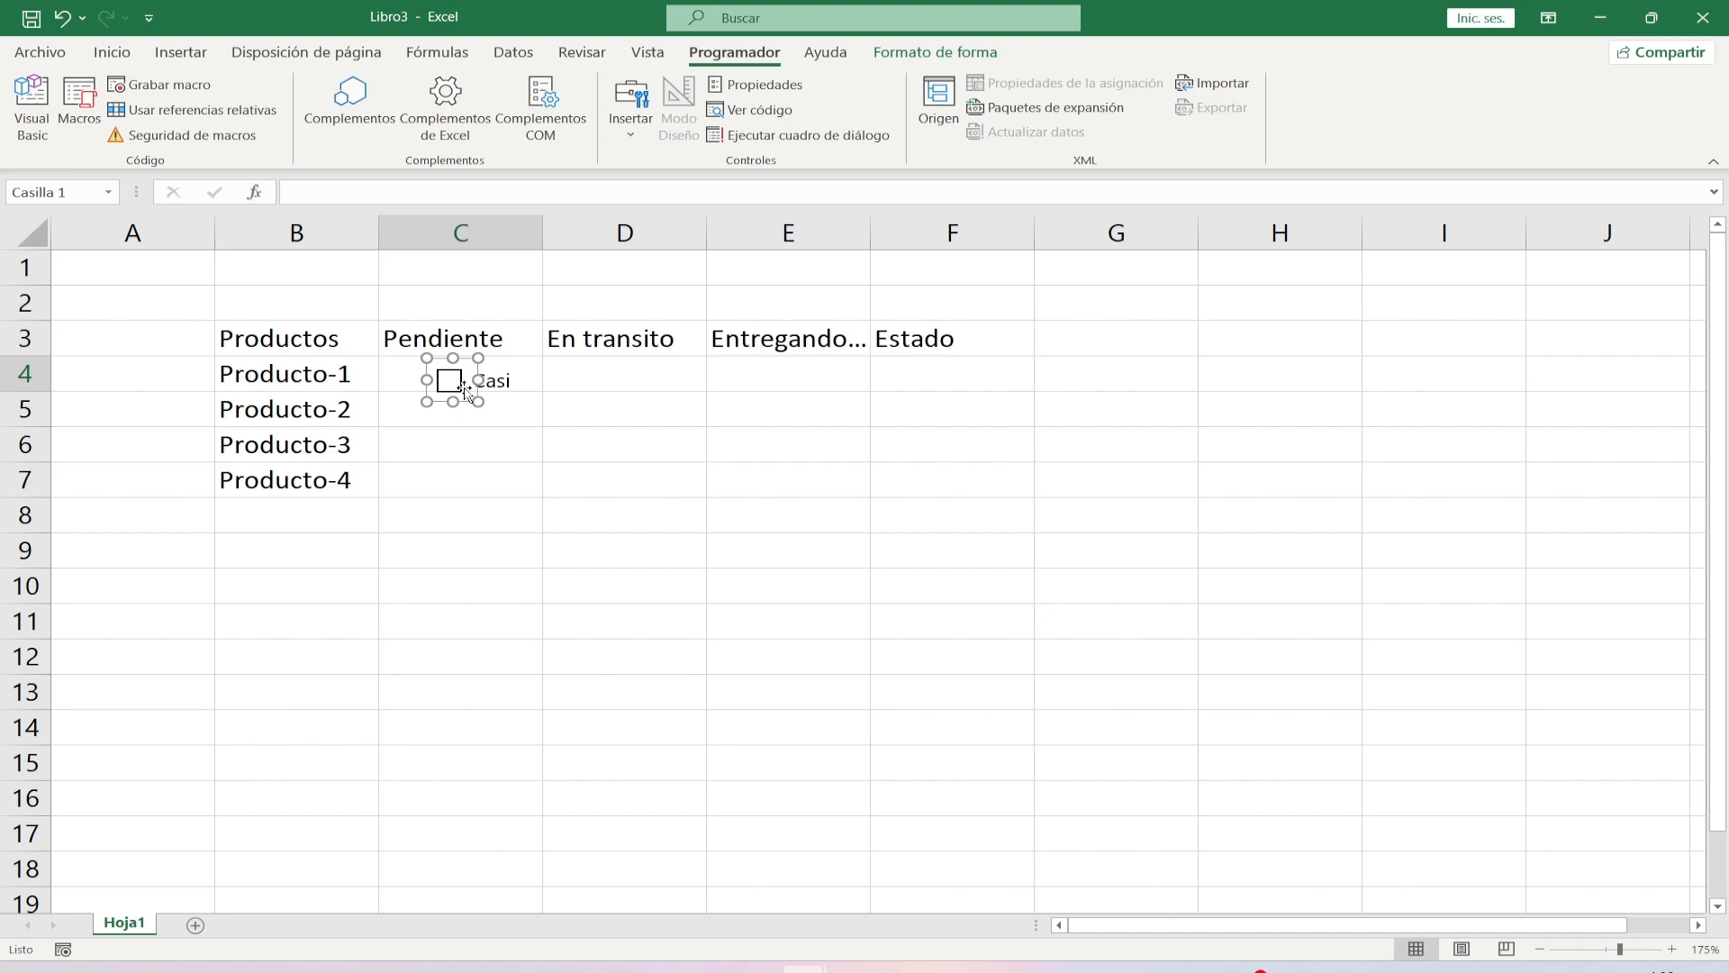
right_click(457, 388)
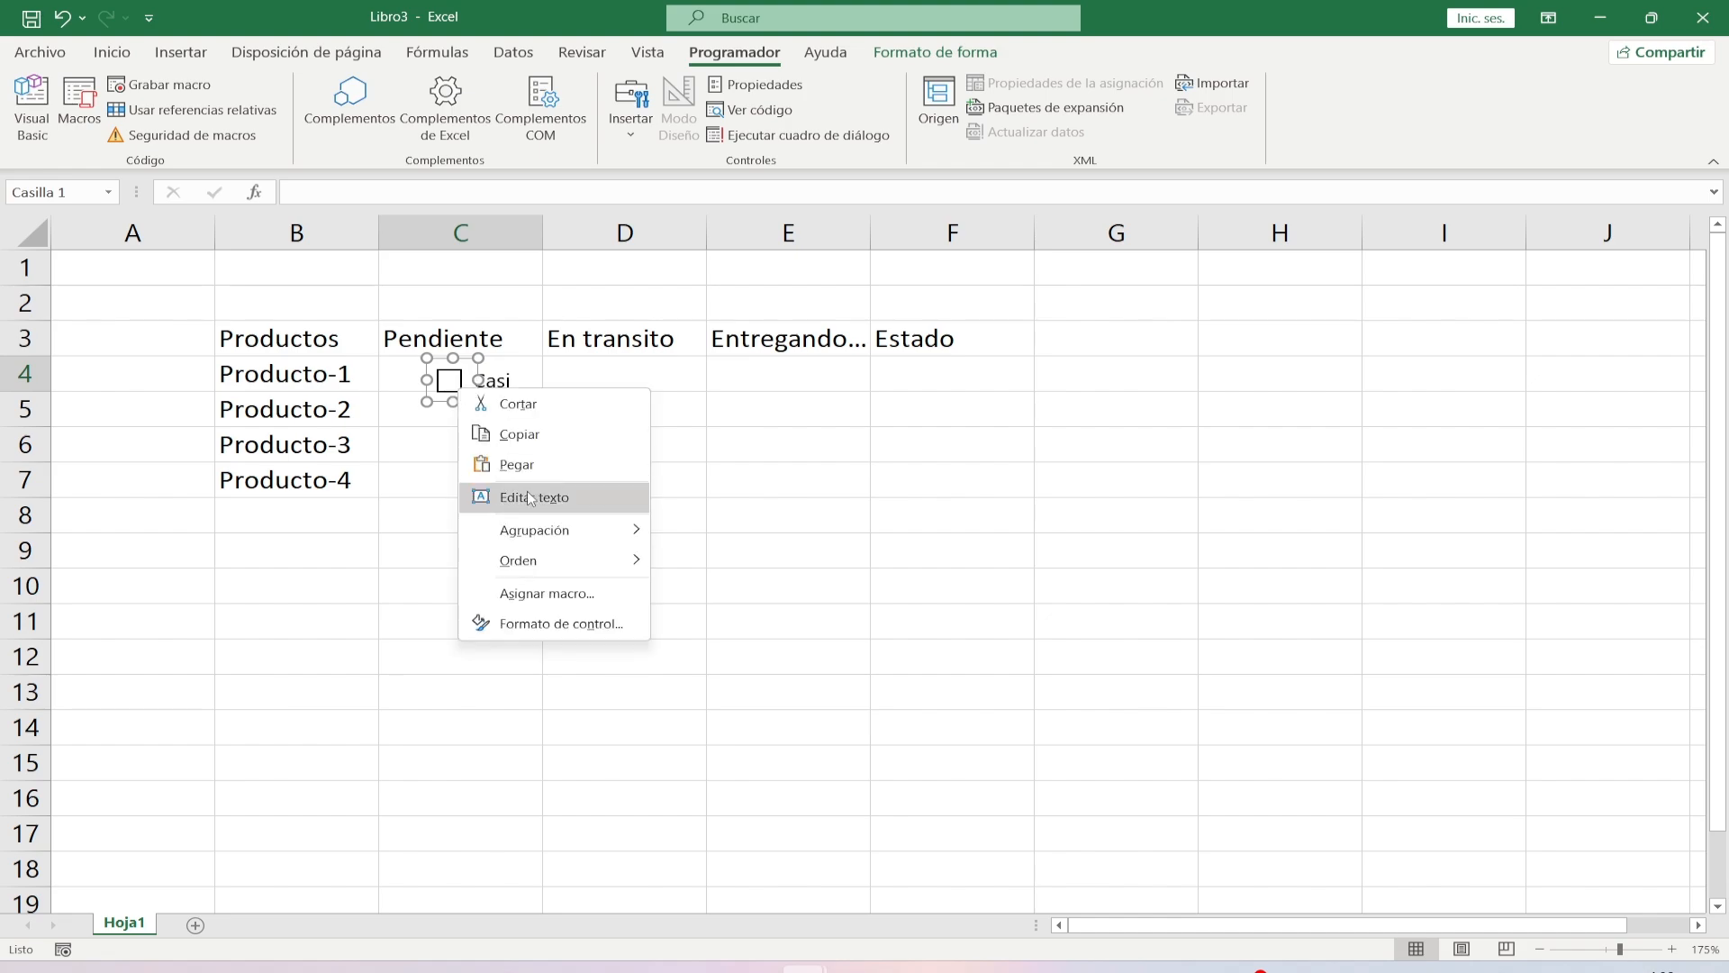
left_click(527, 491)
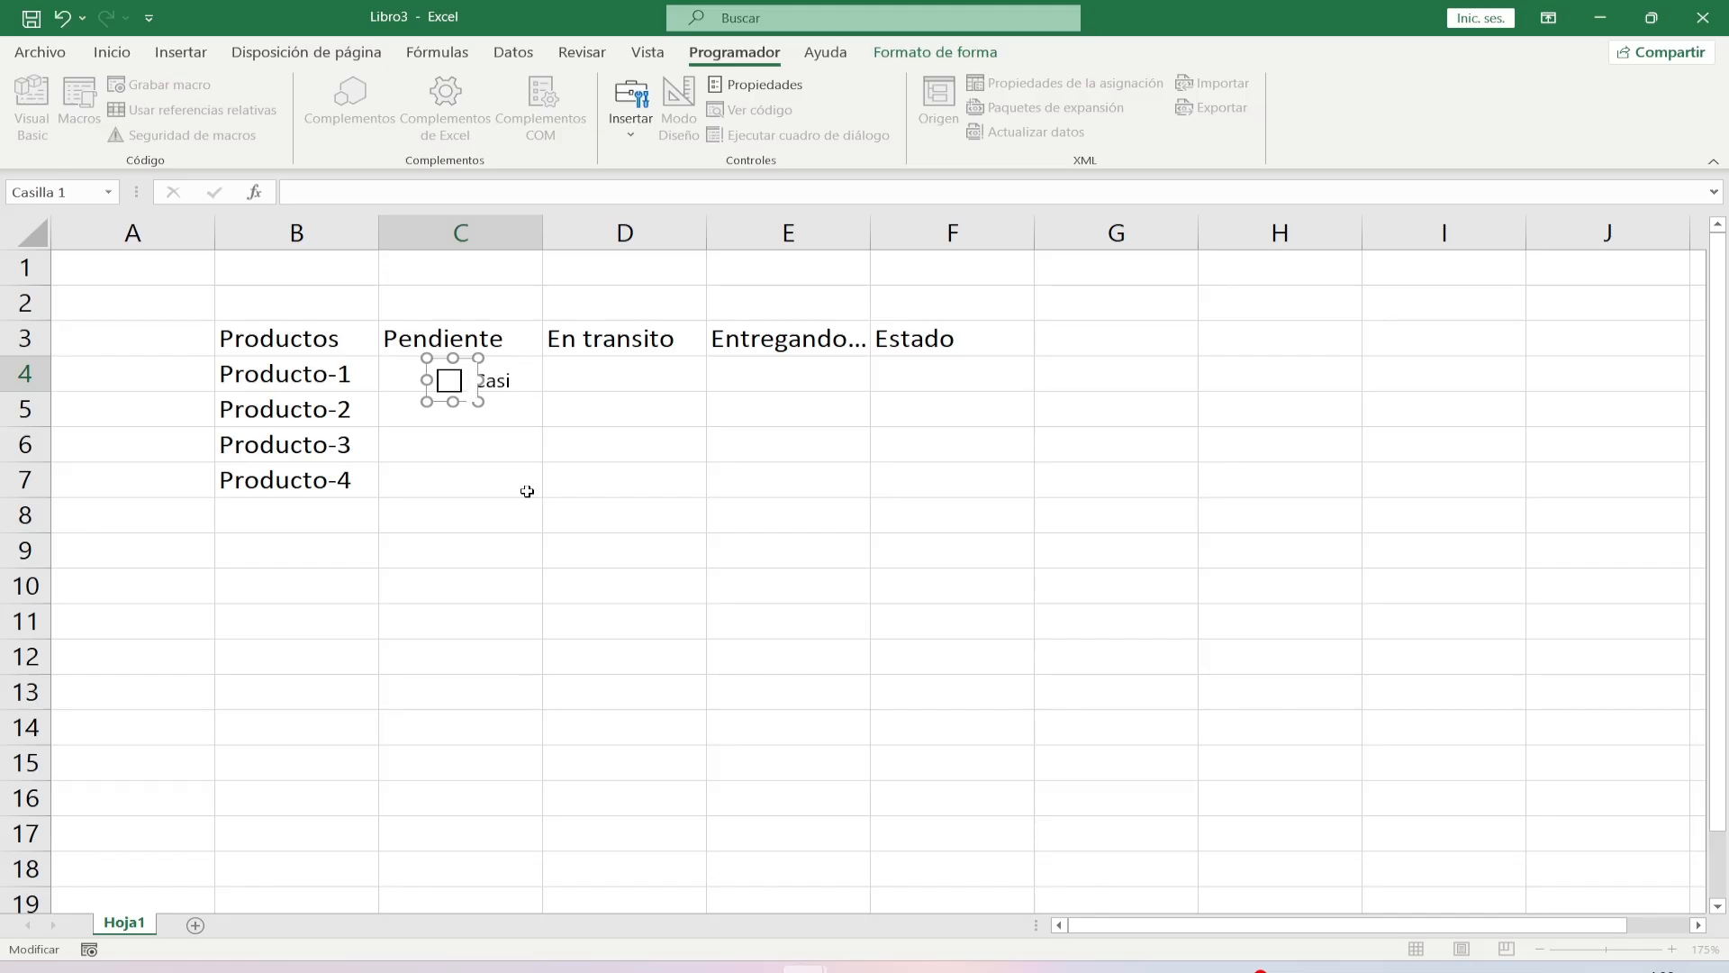
left_click(527, 491)
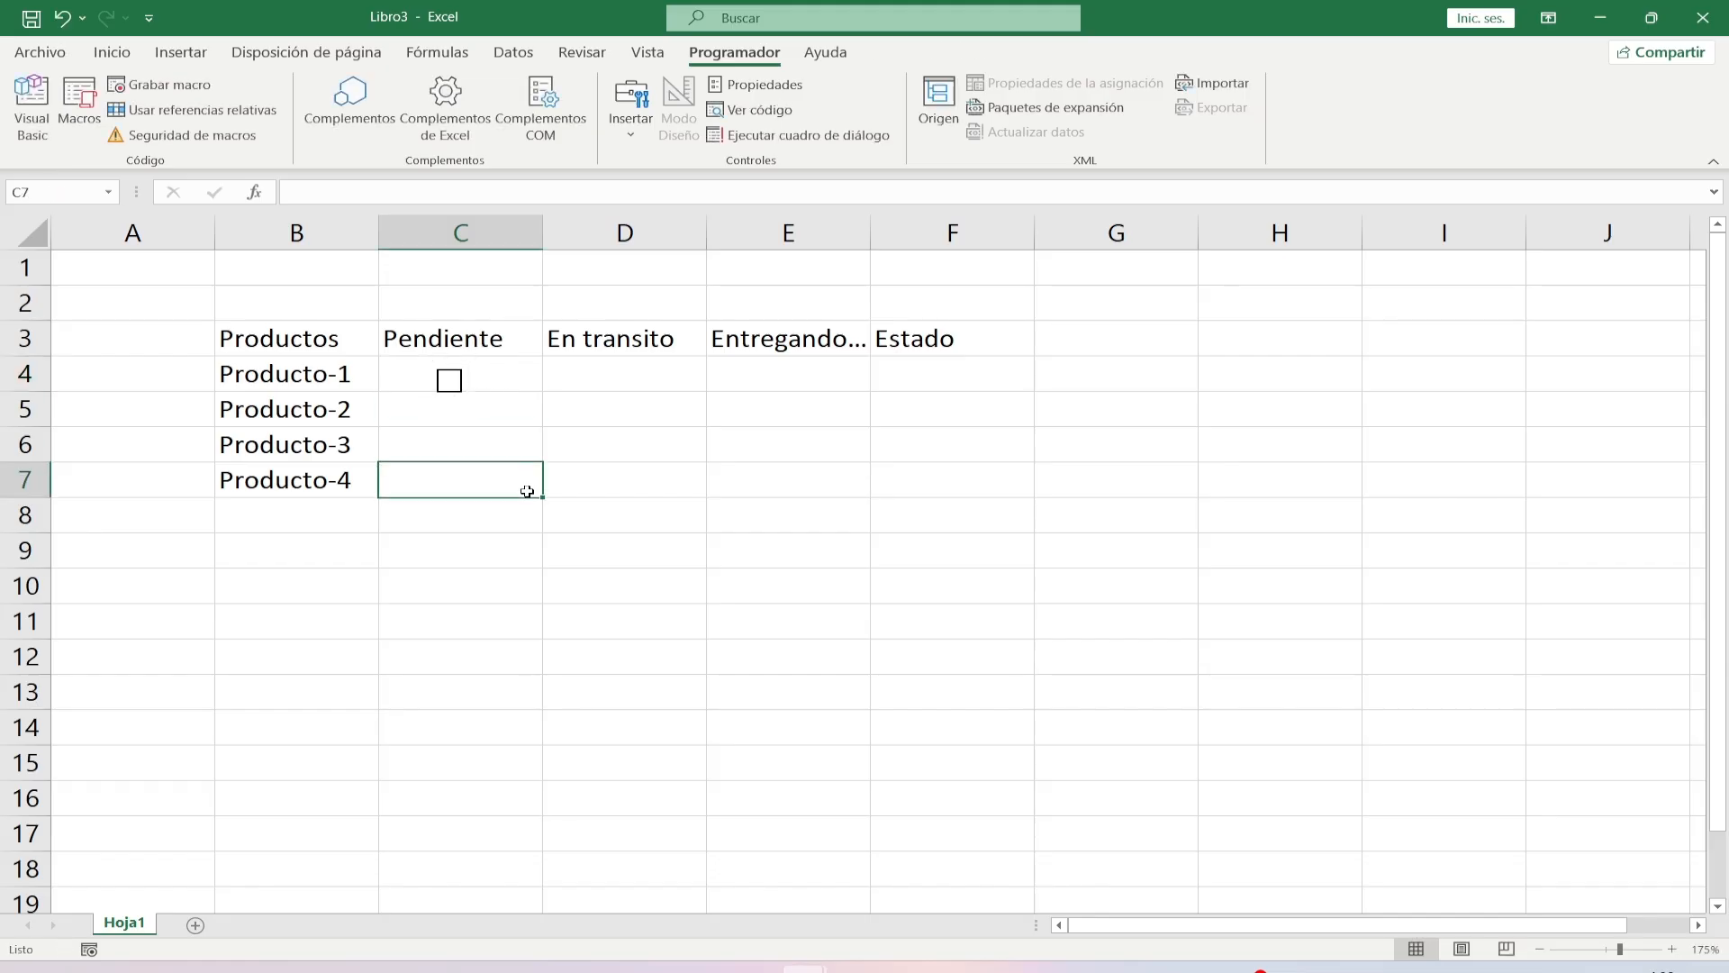
Move the check box slightly up so it lines up with the Producto-1 row.
left_click(446, 390, "ctrl")
left_click_drag(449, 382, 445, 375)
left_click(441, 434)
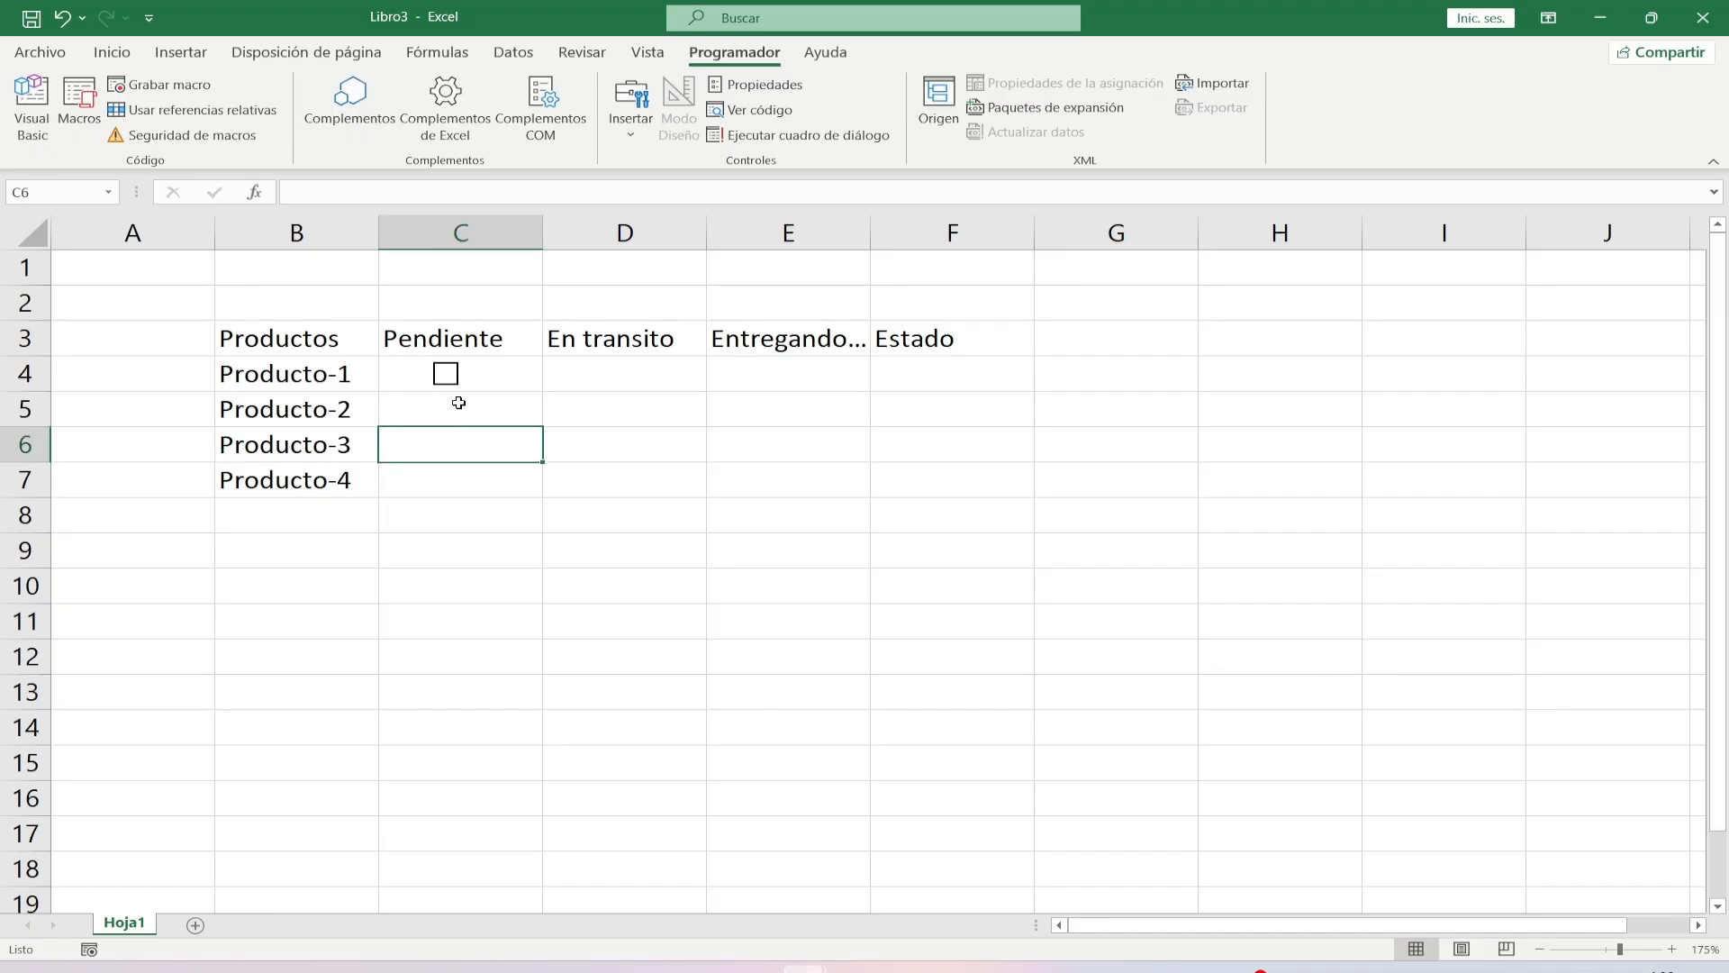
Nudge the Producto-1 check box slightly to the right so it sits closer to the middle of cell C4.
left_click(468, 380, "ctrl")
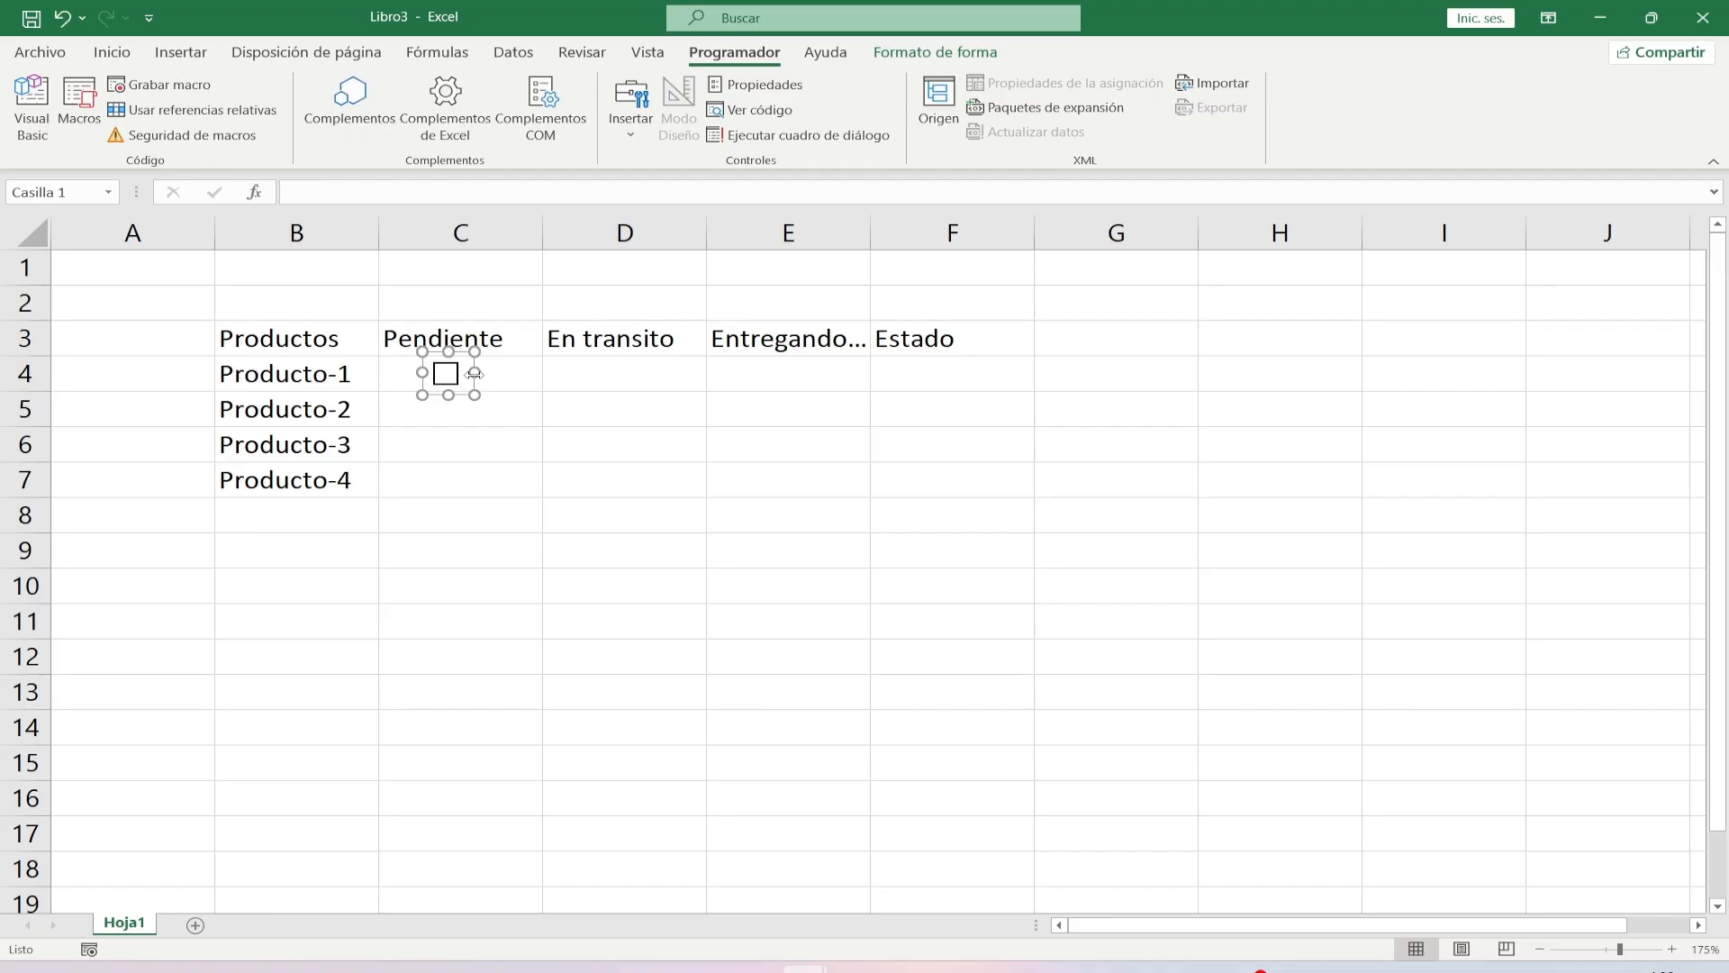
left_click(538, 382)
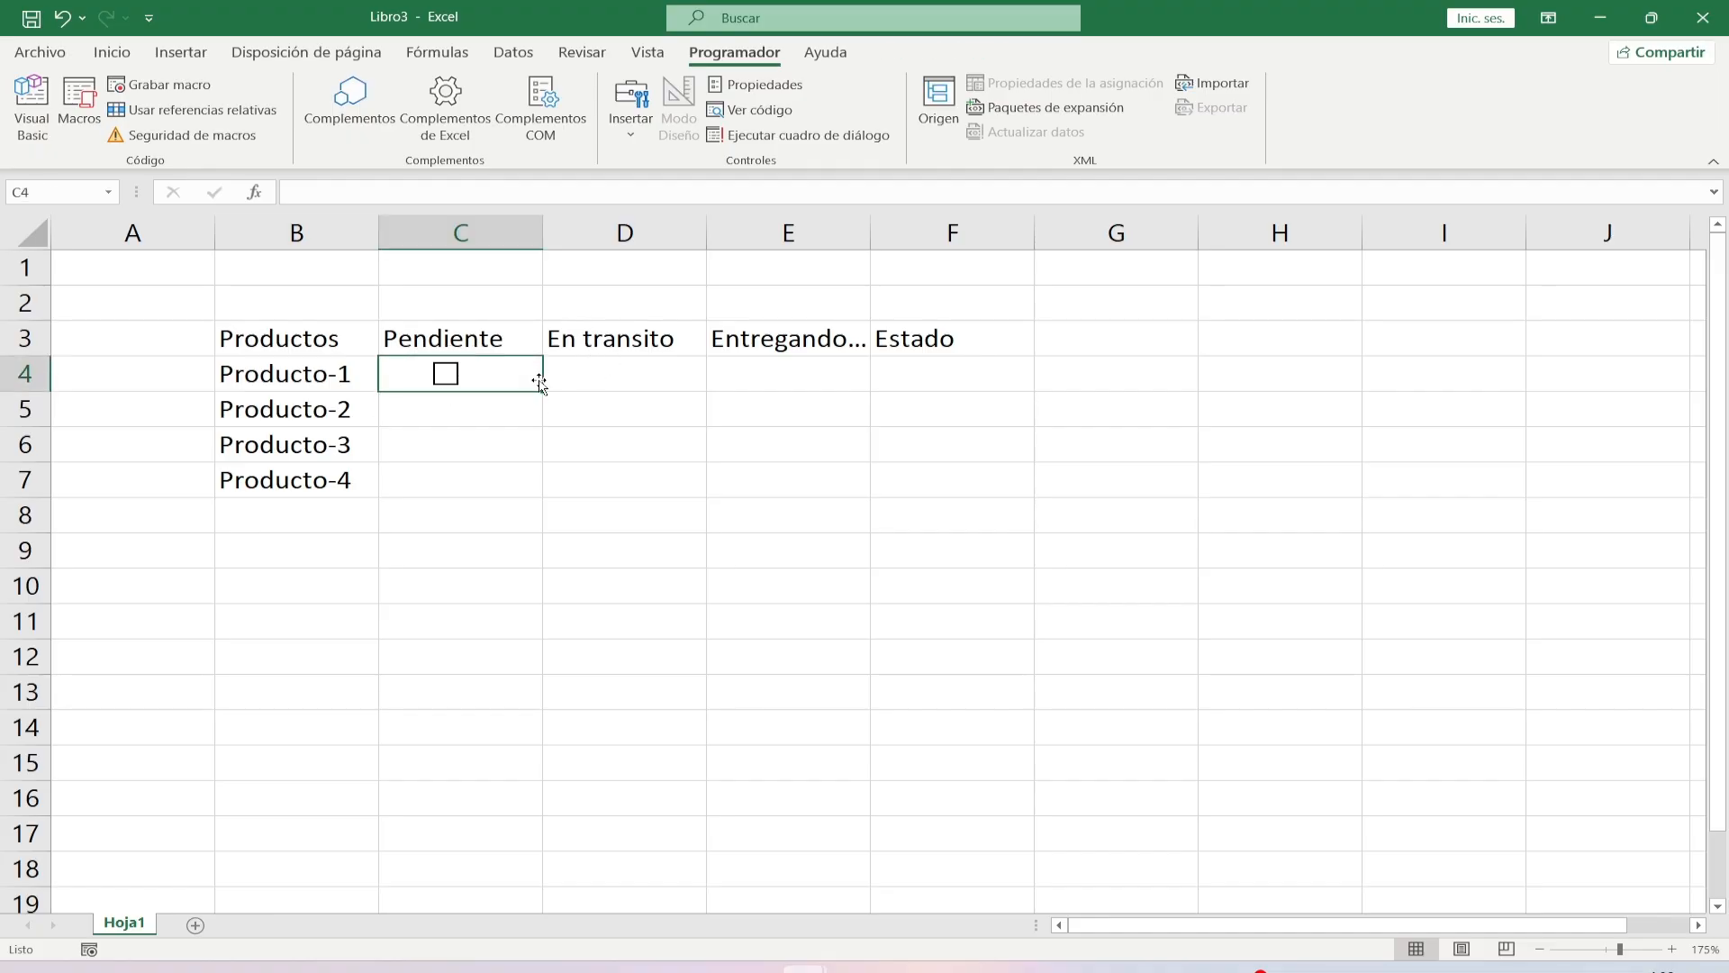
key("ctrl+c")
left_click(467, 430)
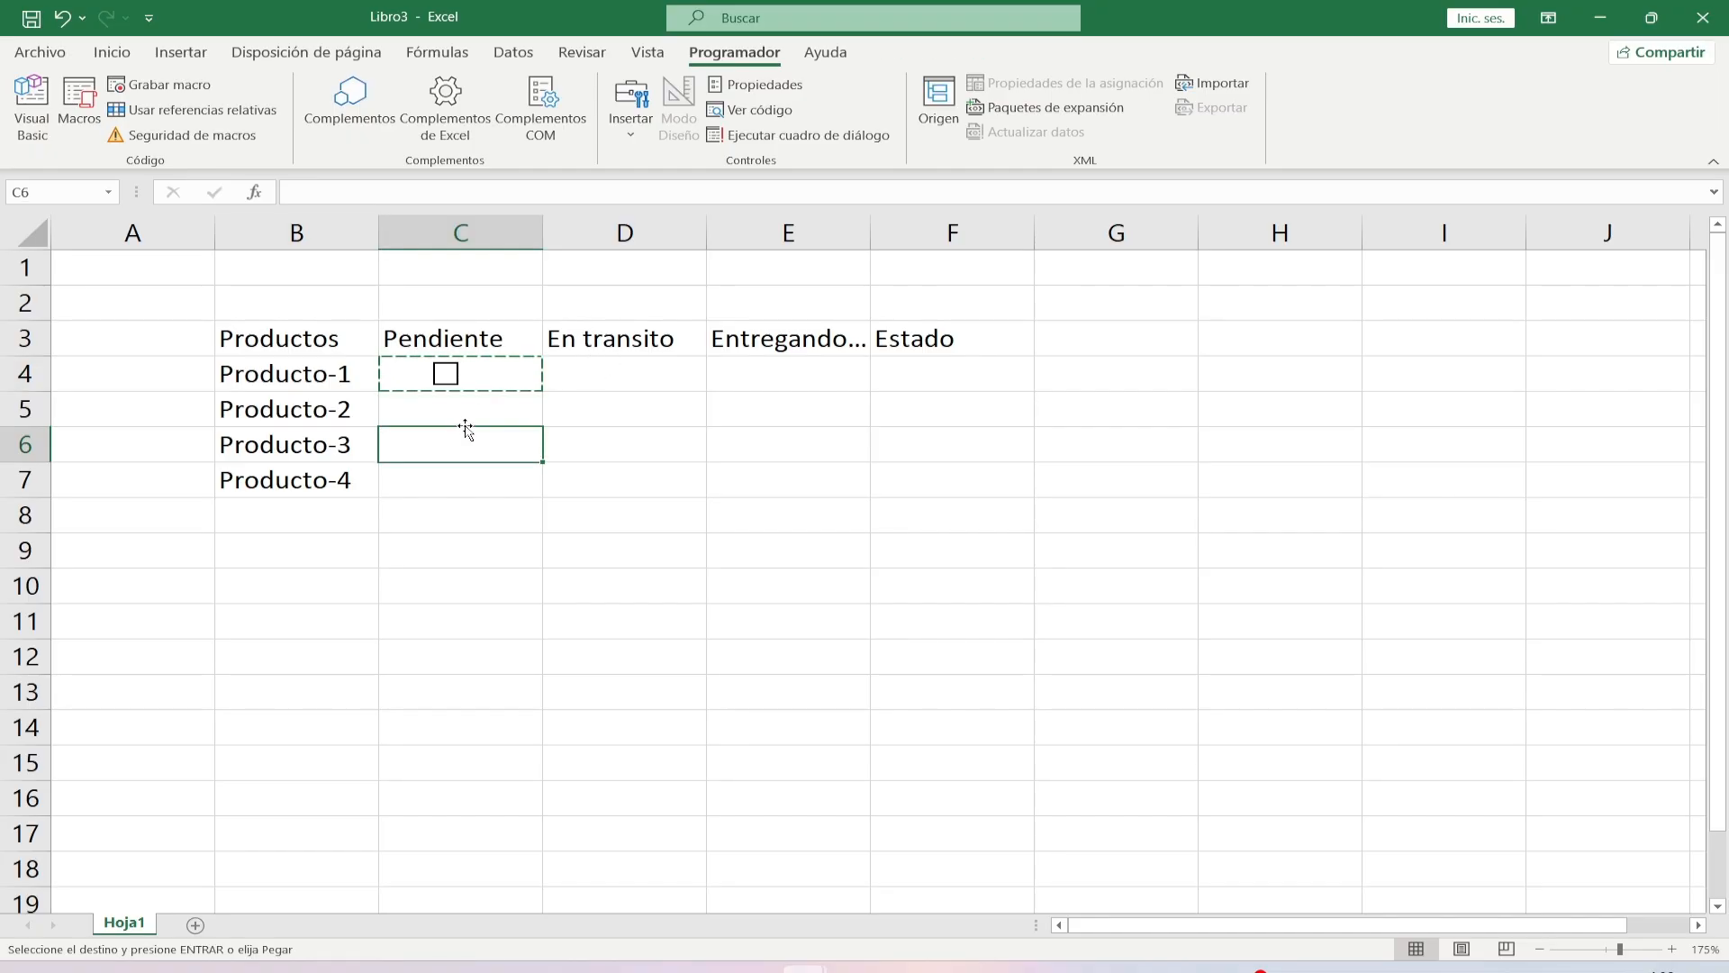
left_click(449, 375, "ctrl")
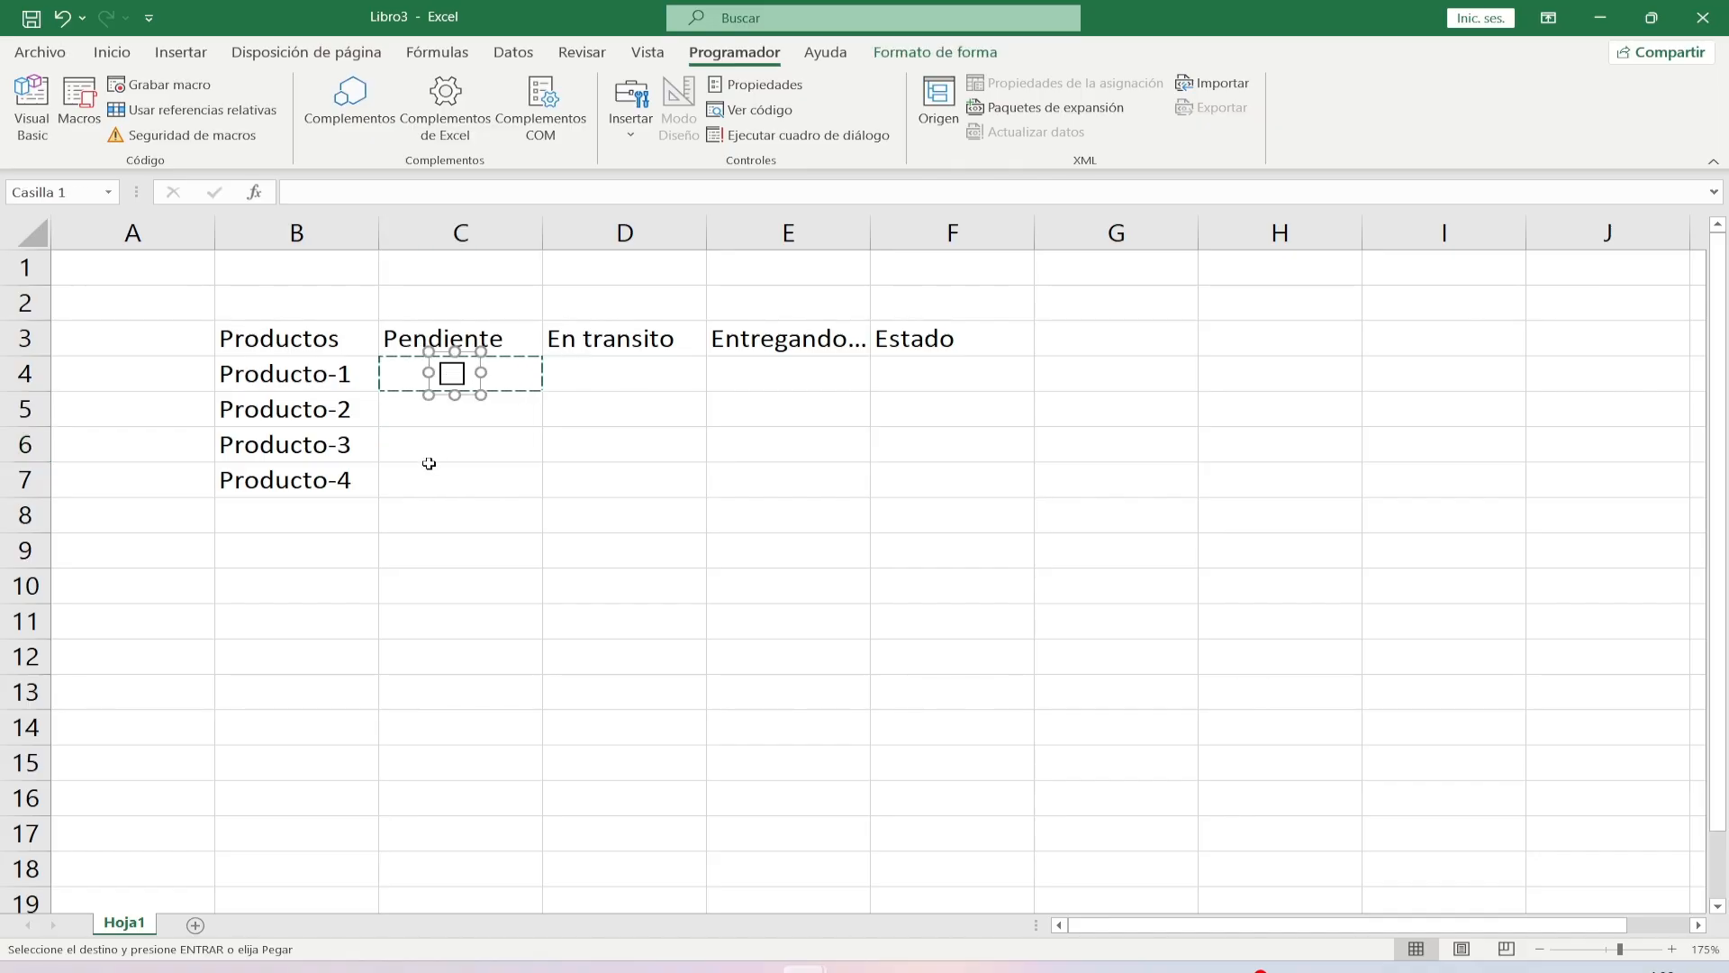
left_click(469, 458)
left_click(511, 377)
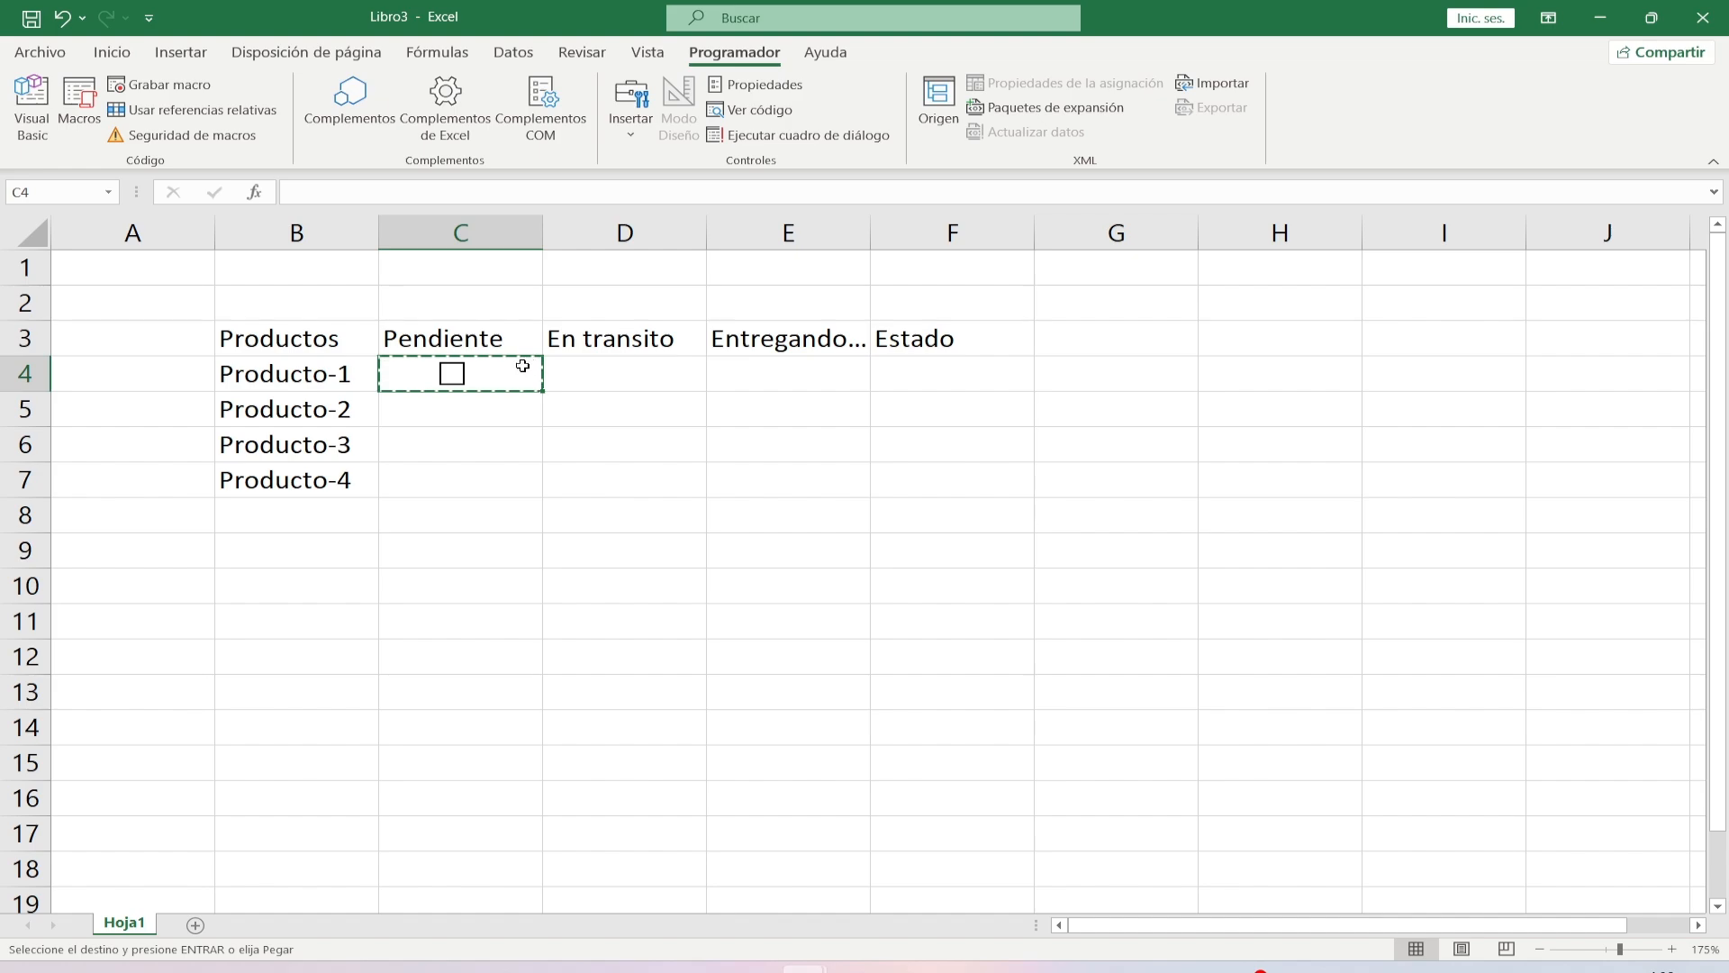
Copy cell C4 with its check box into D4 and E4 for the En transito and Entregando stages.
left_click(521, 440)
left_click(521, 384)
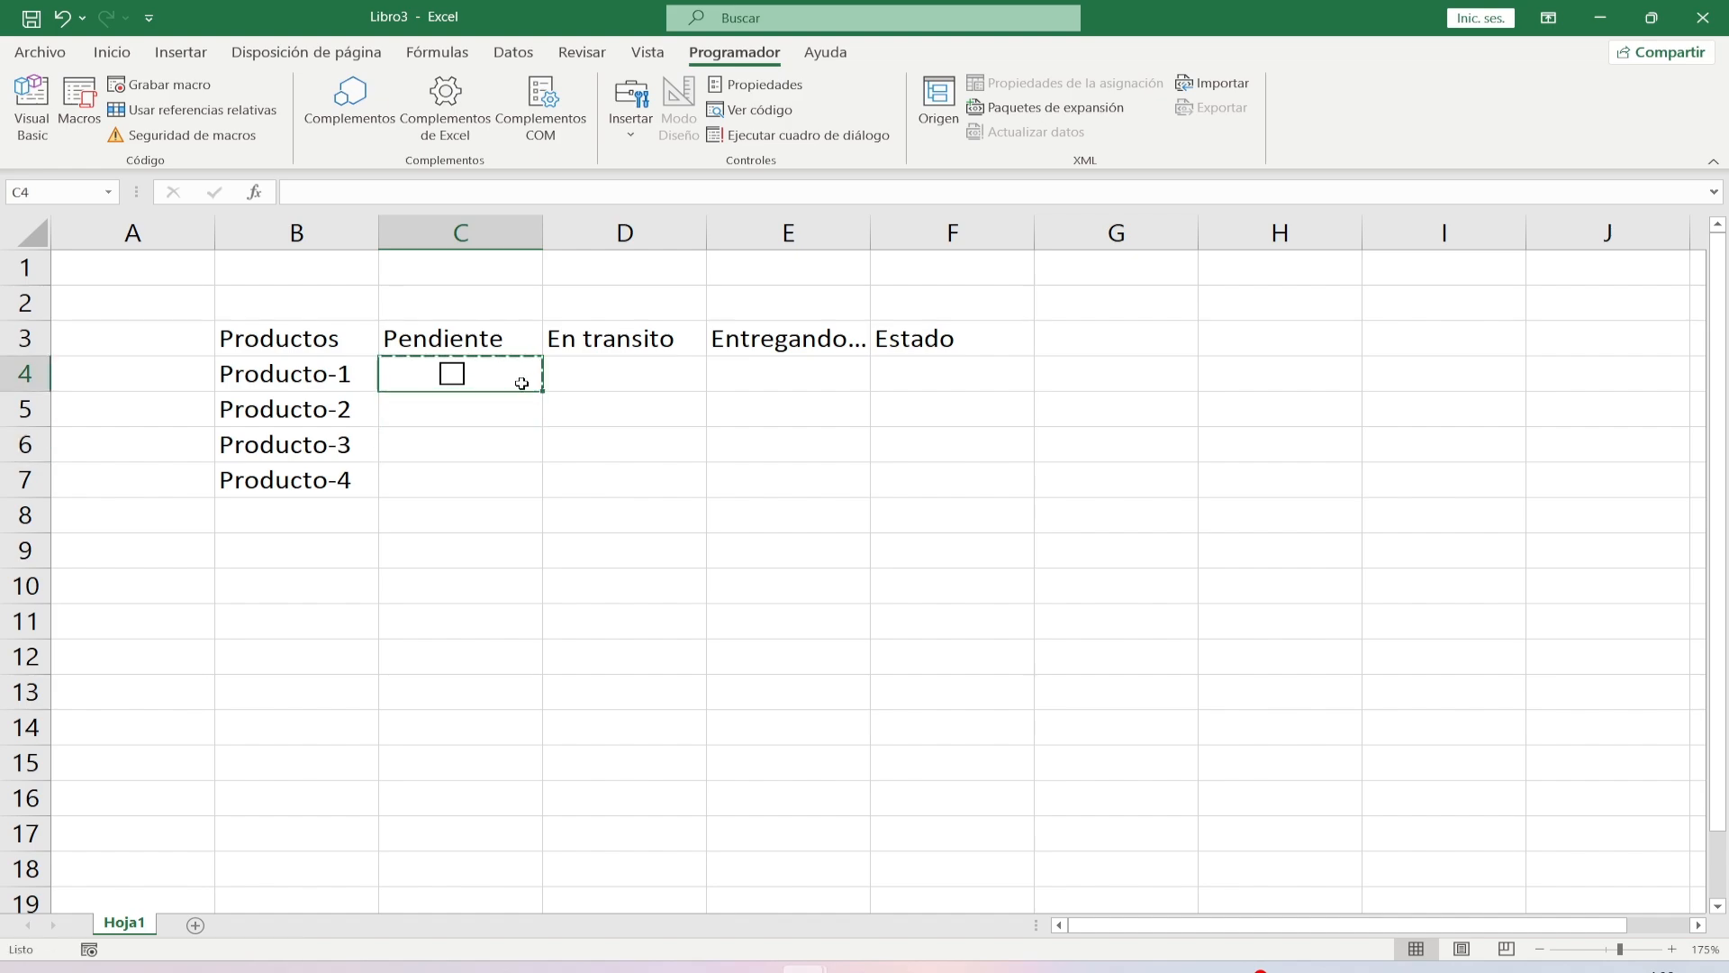
left_click(596, 377)
key("ctrl+v")
left_click(774, 371)
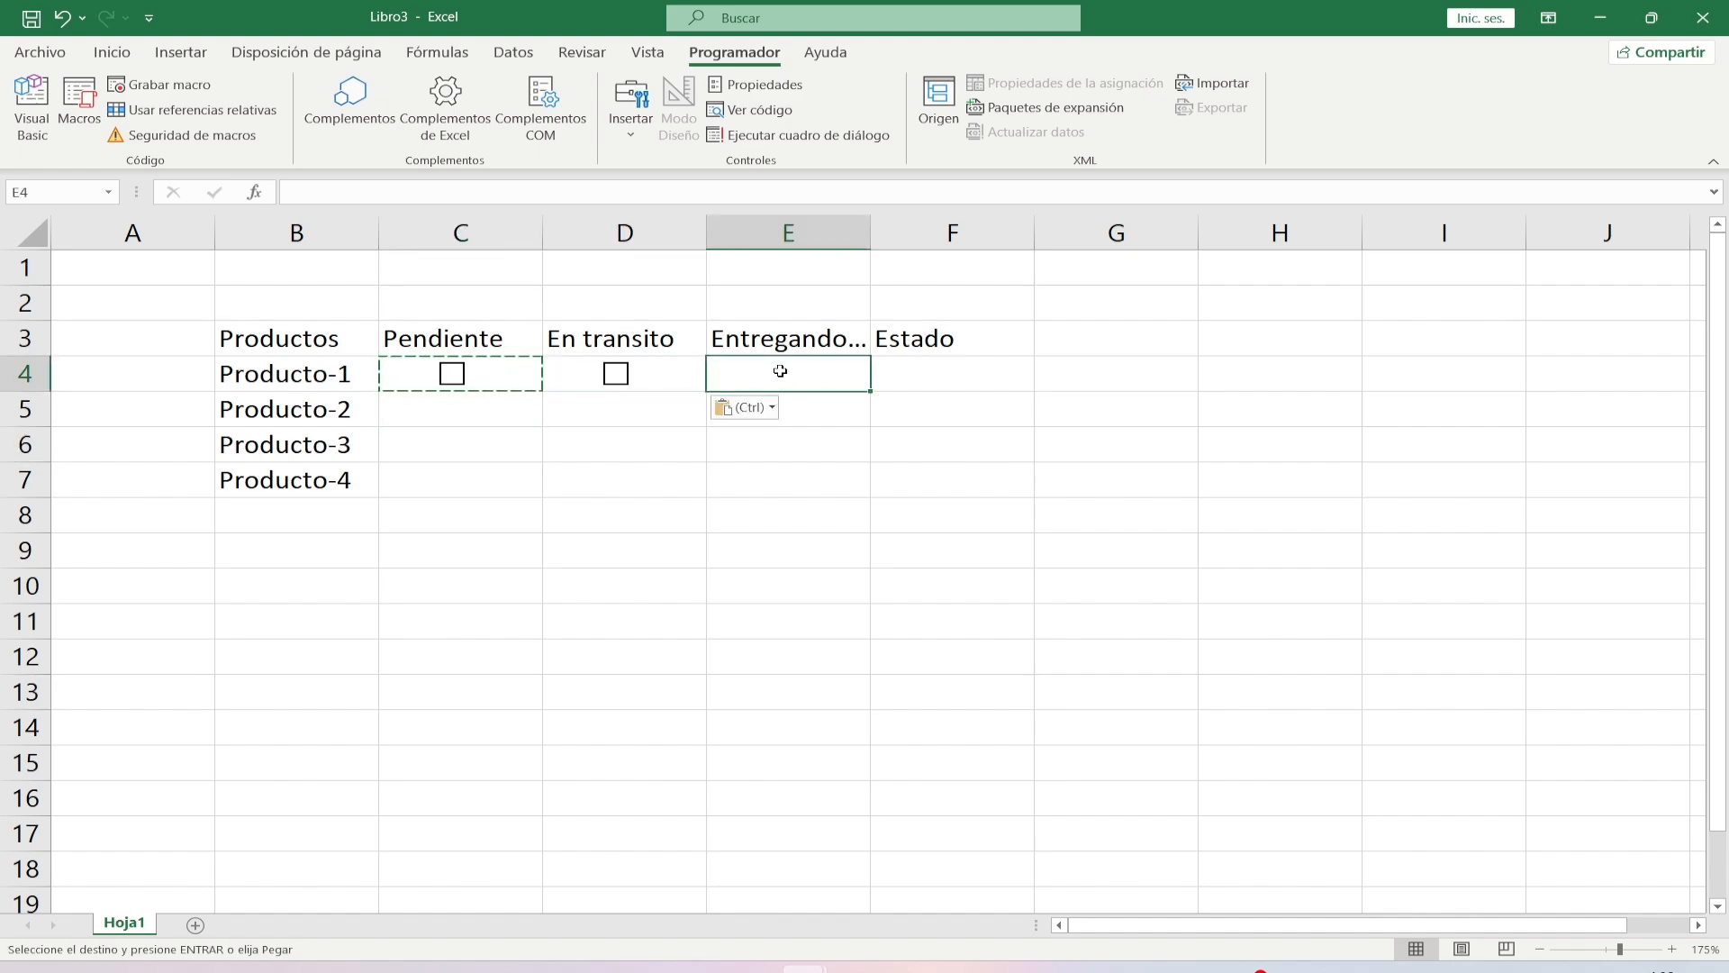
key("ctrl+v")
left_click(634, 425)
Copy the check box cells C4:E4 into rows 5, 6 and 7 for Producto-2 to Producto-4.
left_click_drag(410, 370, 800, 378)
key("ctrl+c")
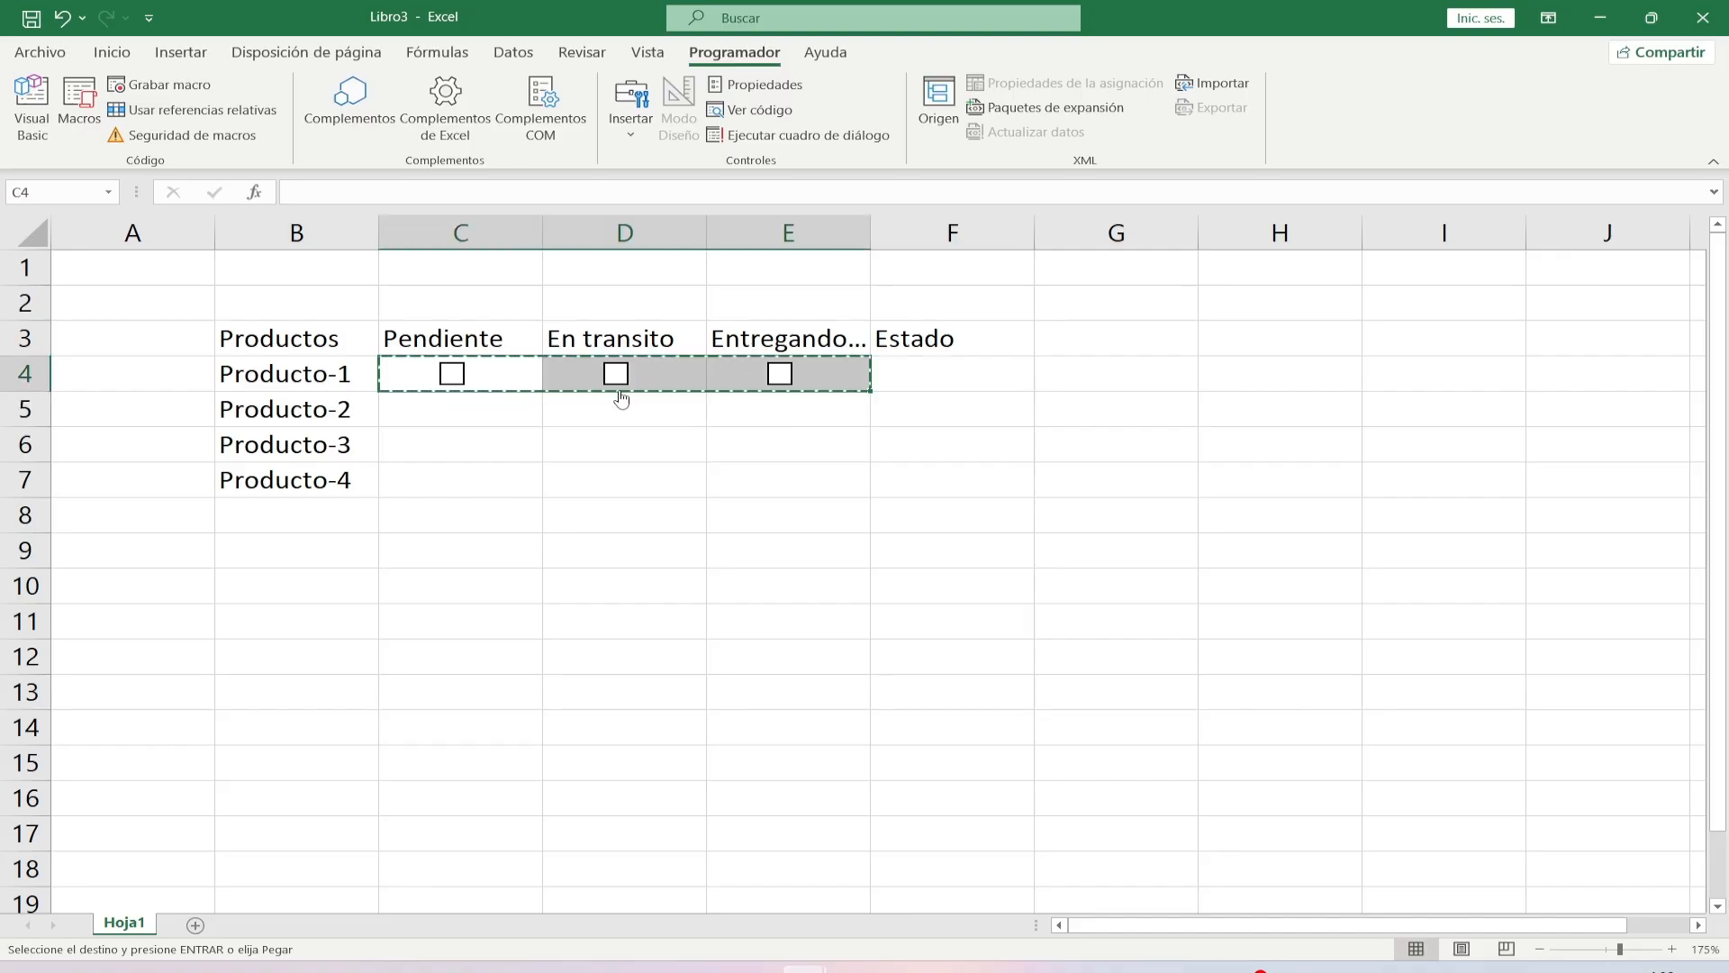
left_click(458, 412)
key("ctrl+v")
left_click(463, 439)
key("ctrl+v")
left_click(467, 475)
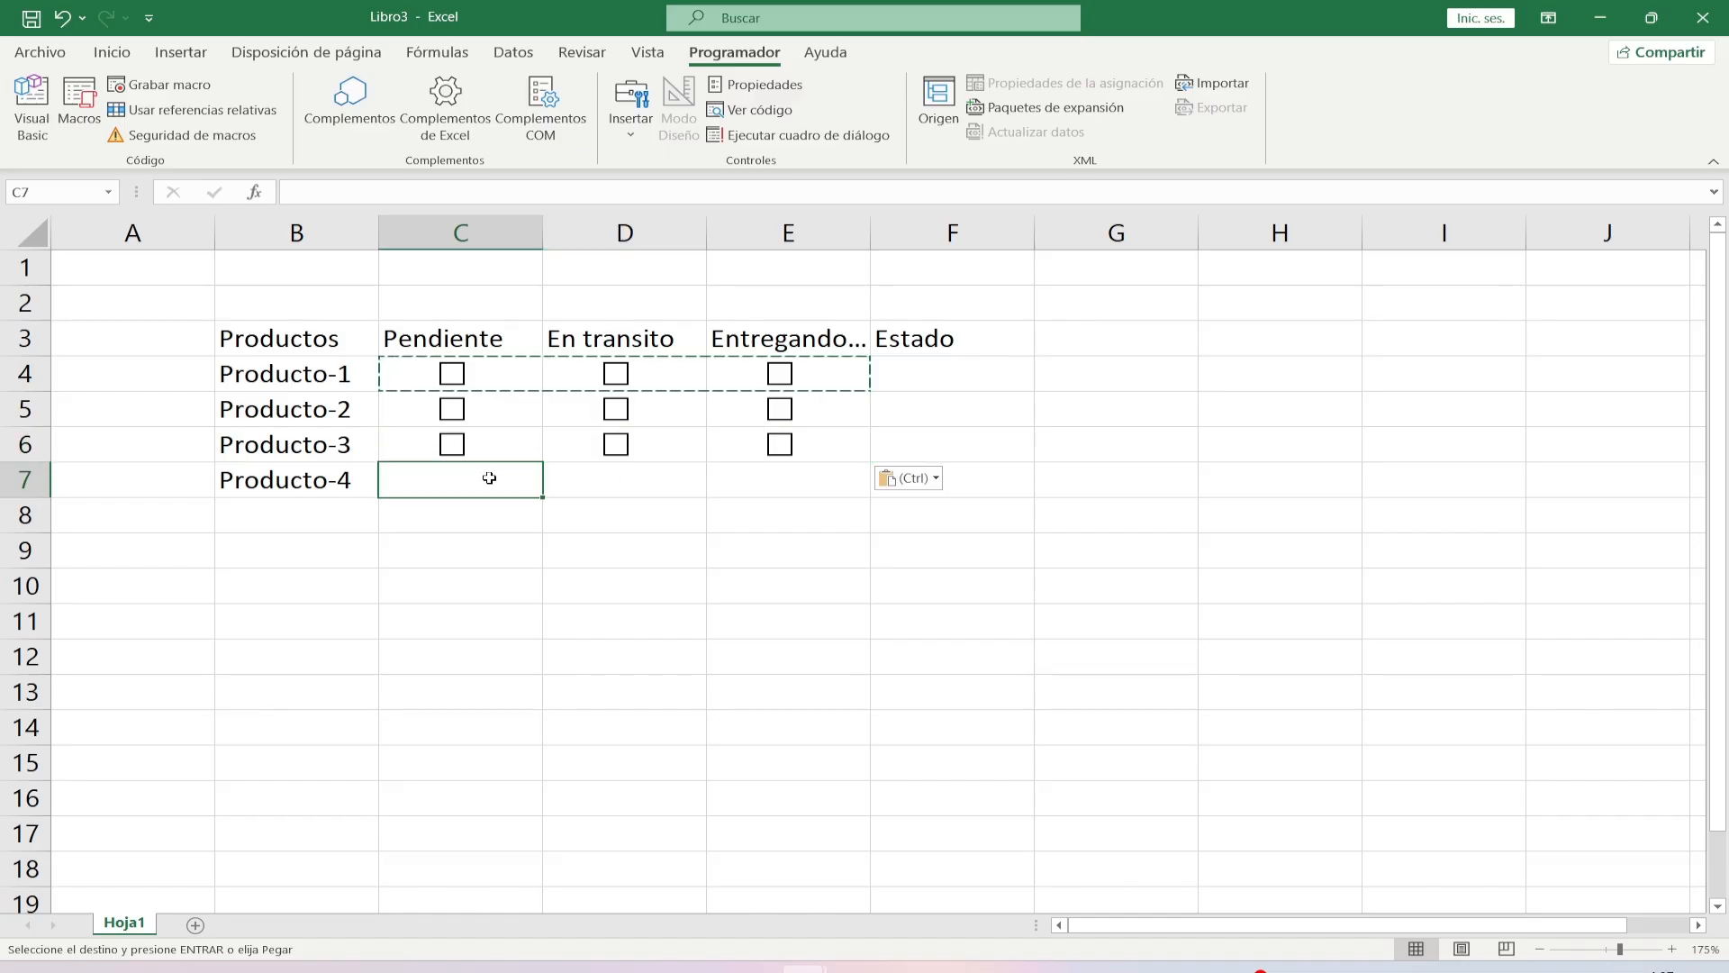
key("ctrl+v")
left_click(630, 550)
key("Escape")
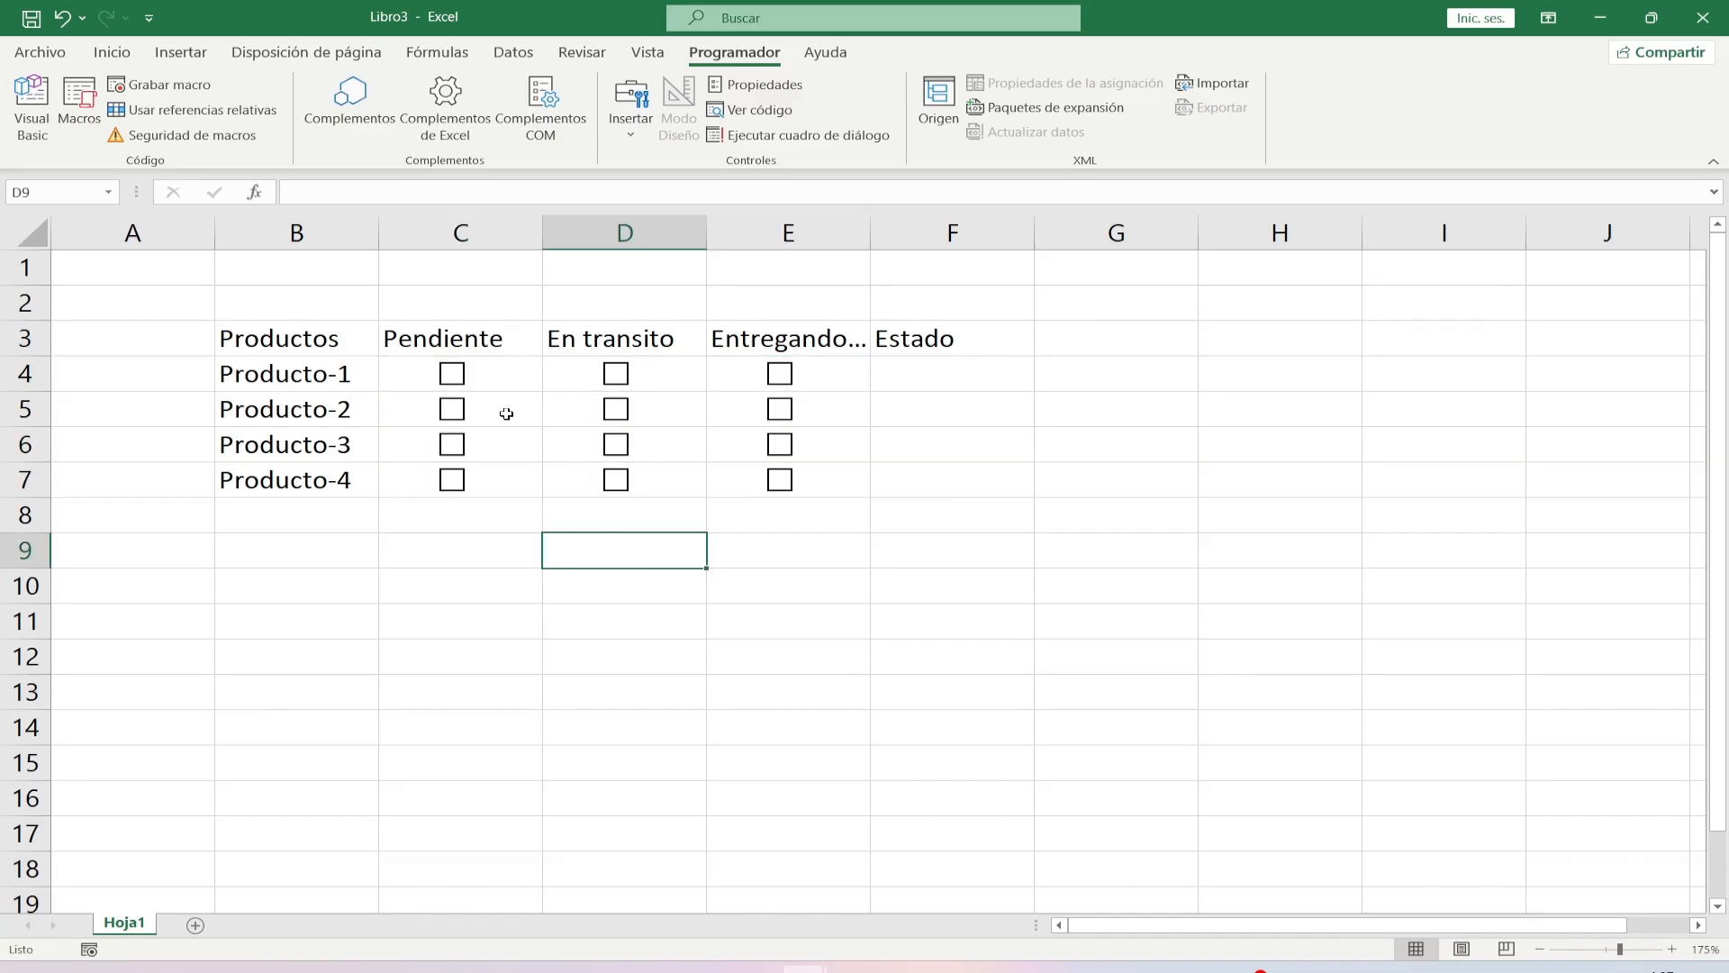
Link the Pendiente check box of Producto-1 to cell $C$4 in its control format settings.
right_click(451, 374)
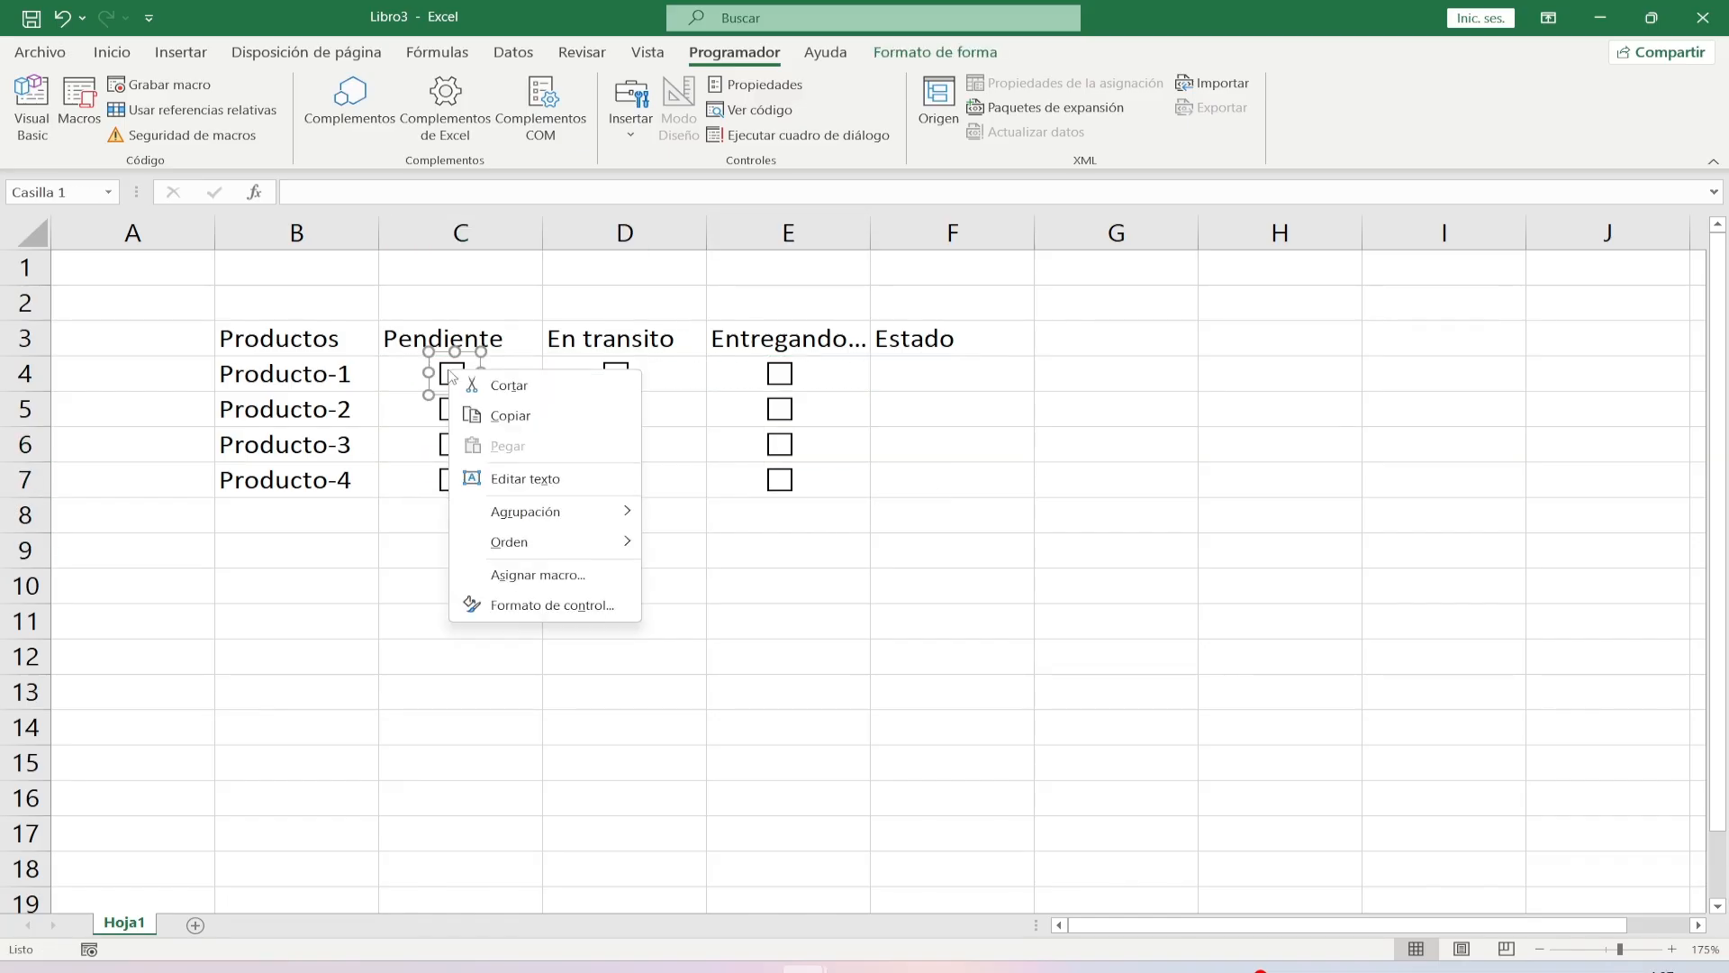
left_click(554, 605)
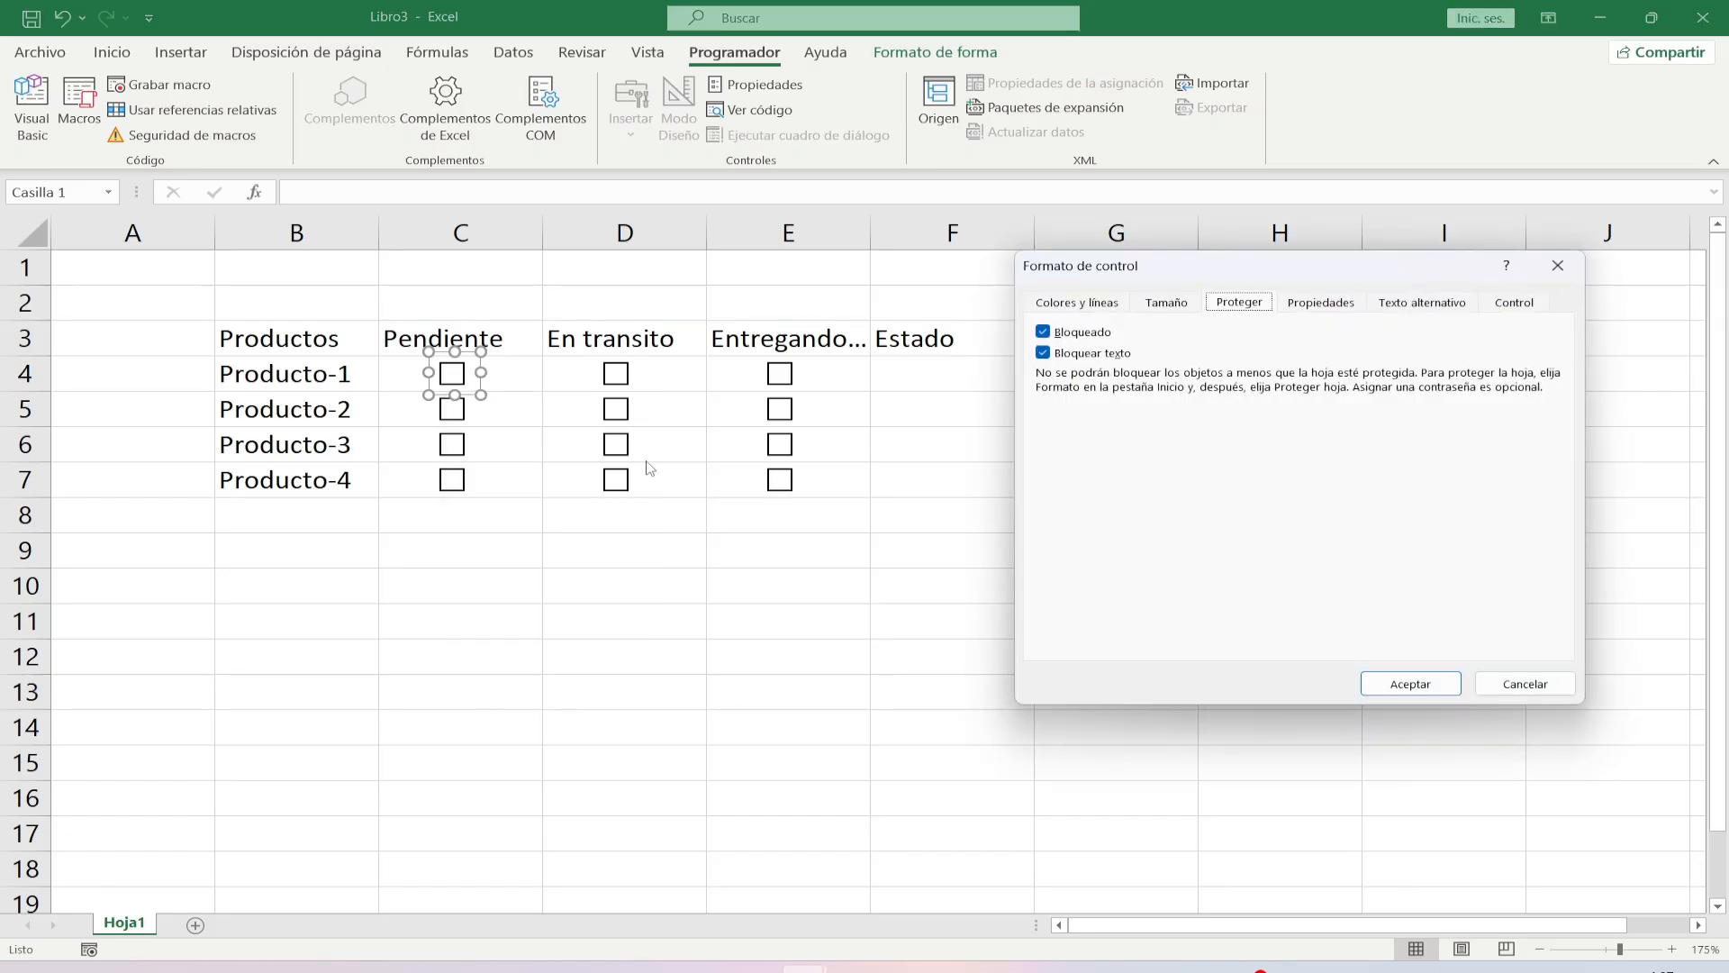
left_click(1398, 306)
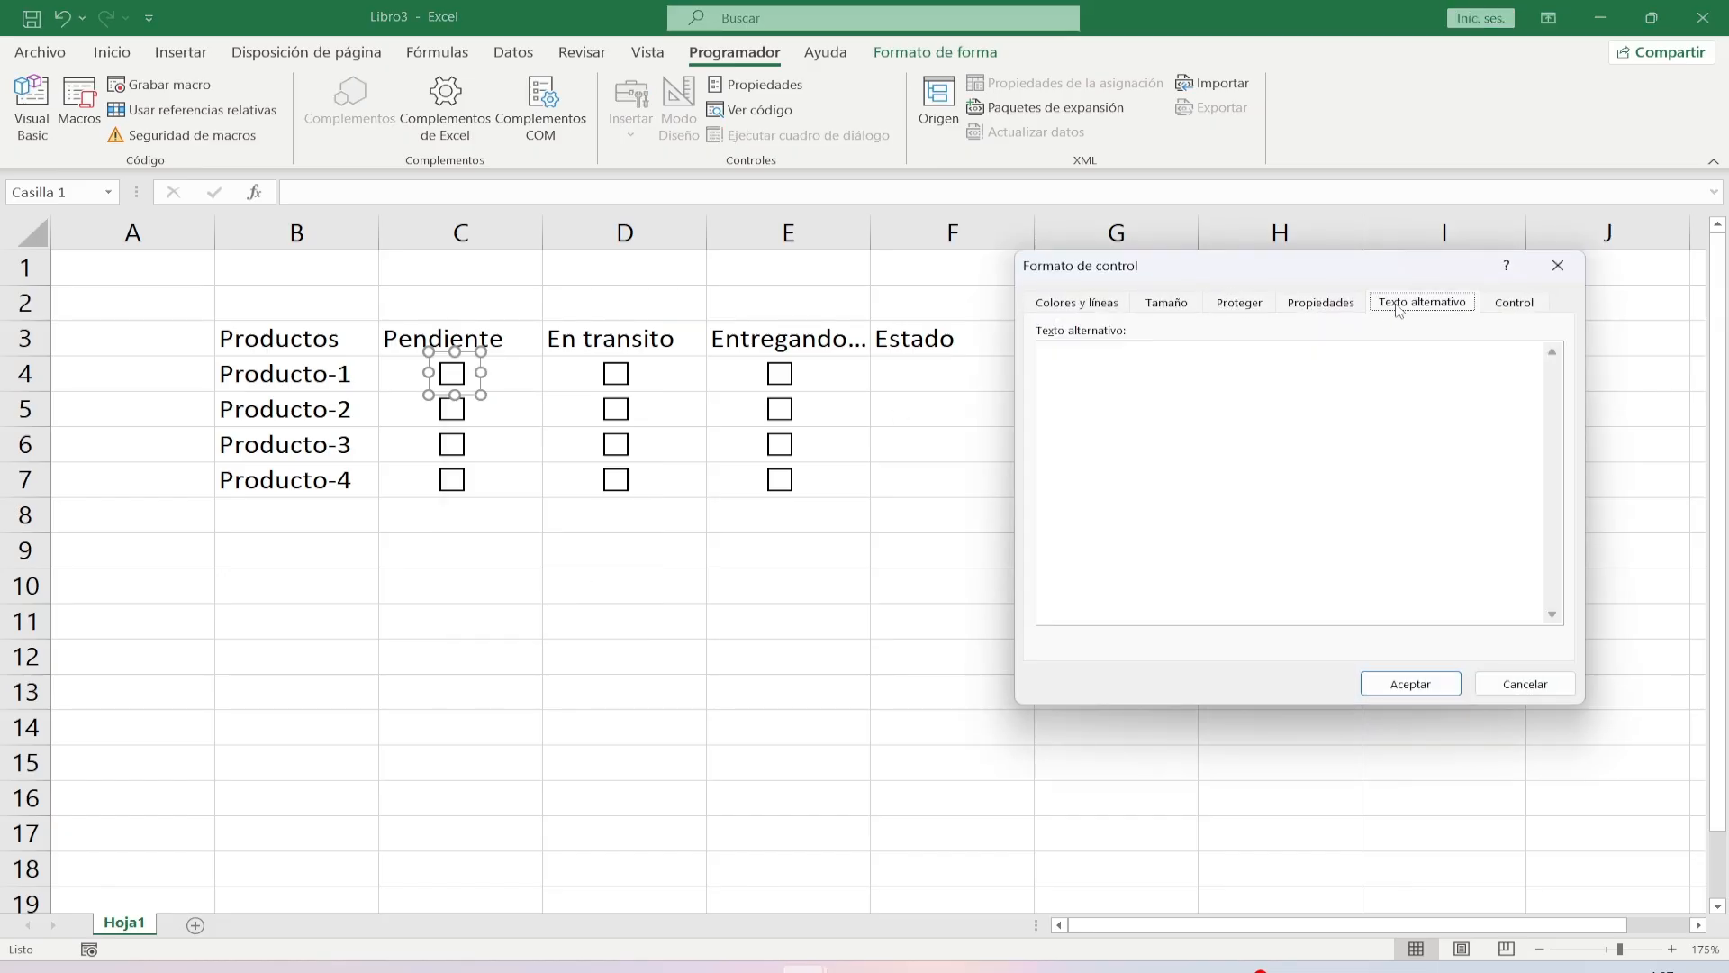
left_click(1346, 311)
left_click(1517, 311)
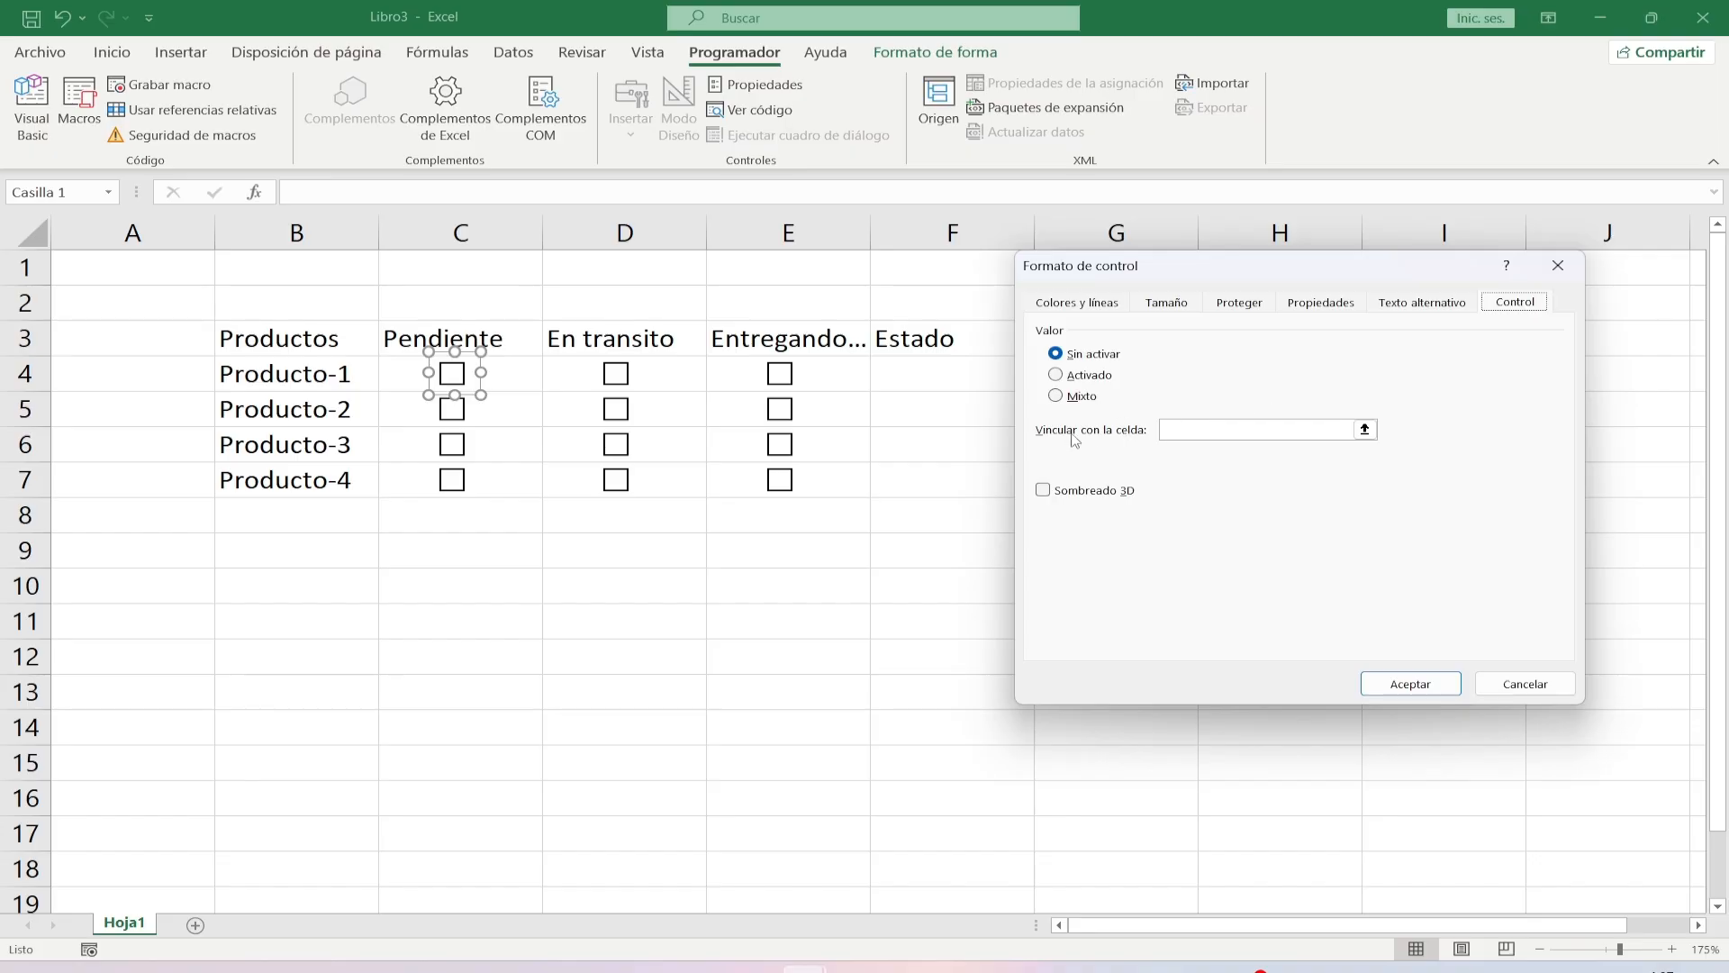
left_click(1158, 432)
left_click(394, 374)
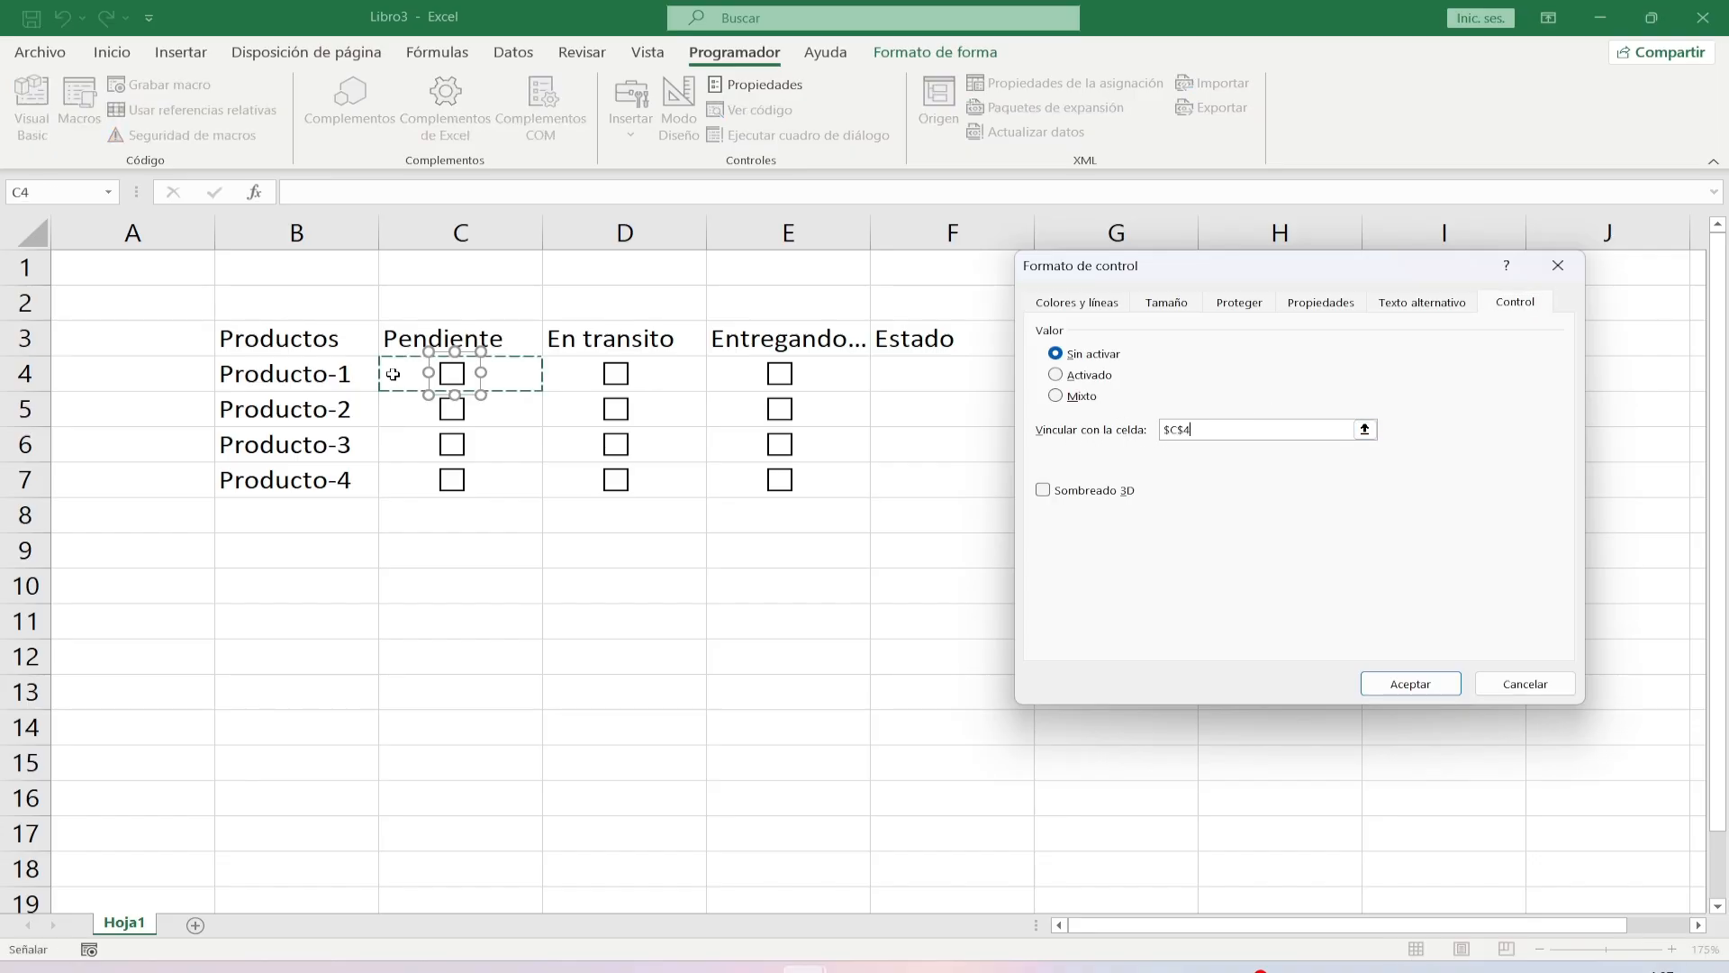
left_click(1411, 686)
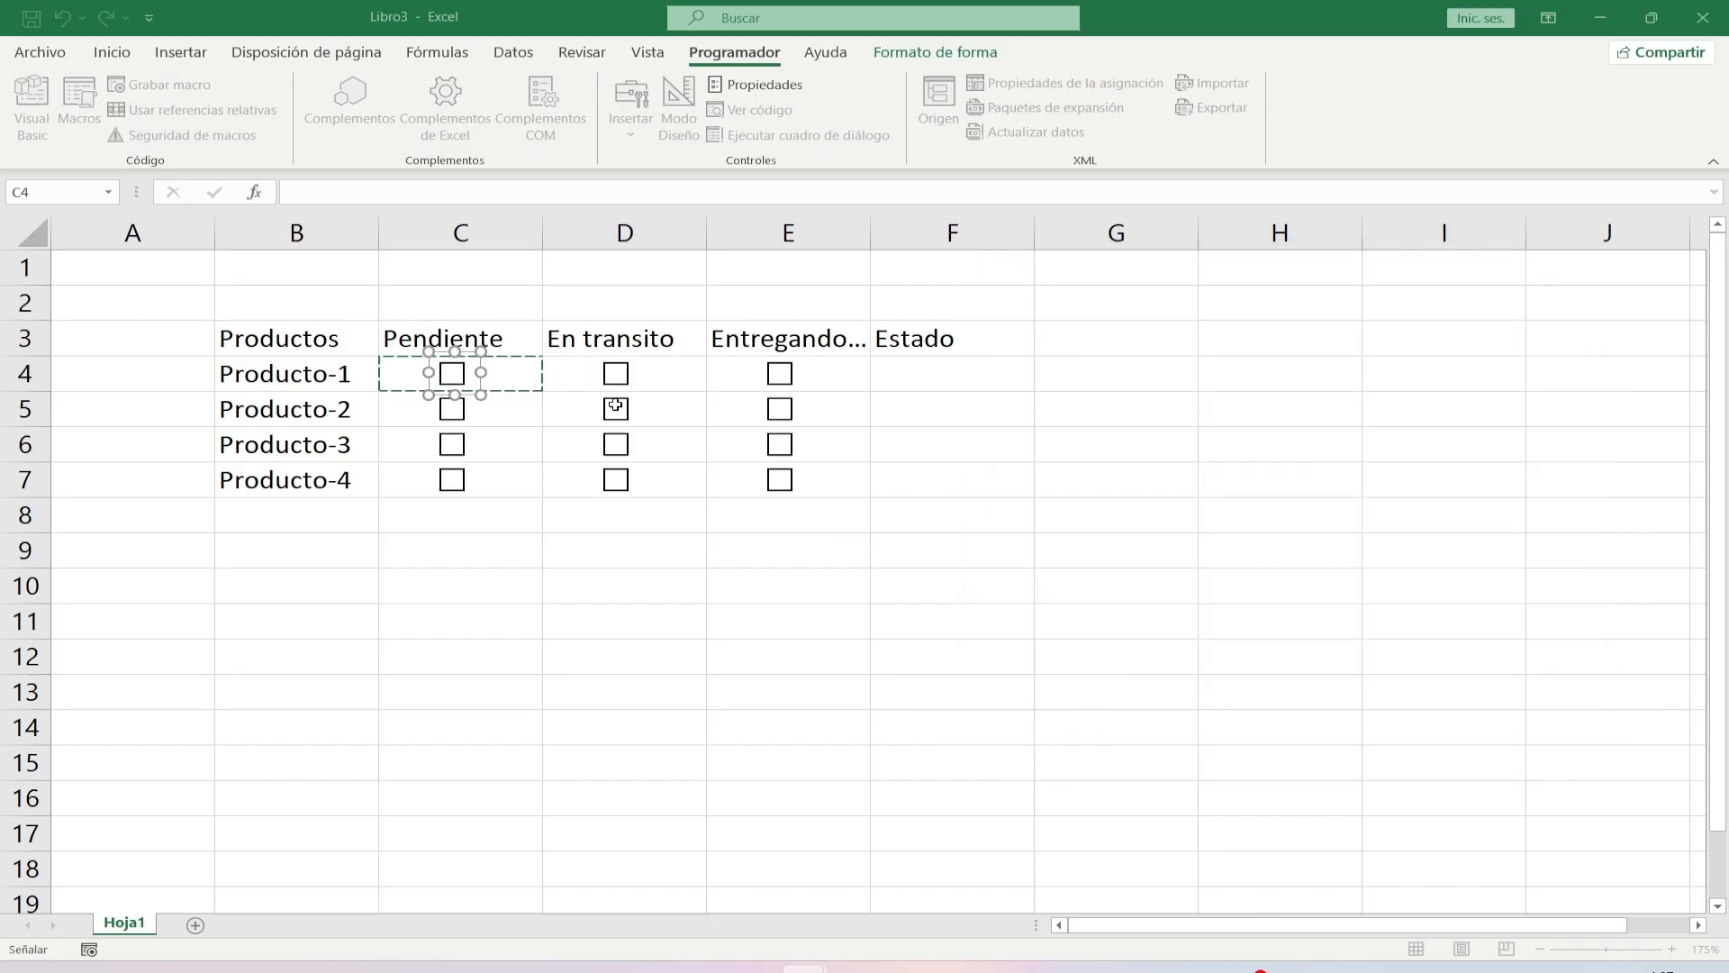
Link Producto-1's En transito check box to cell $D$4 and its Entregando check box to $E$4.
right_click(615, 381)
left_click(698, 628)
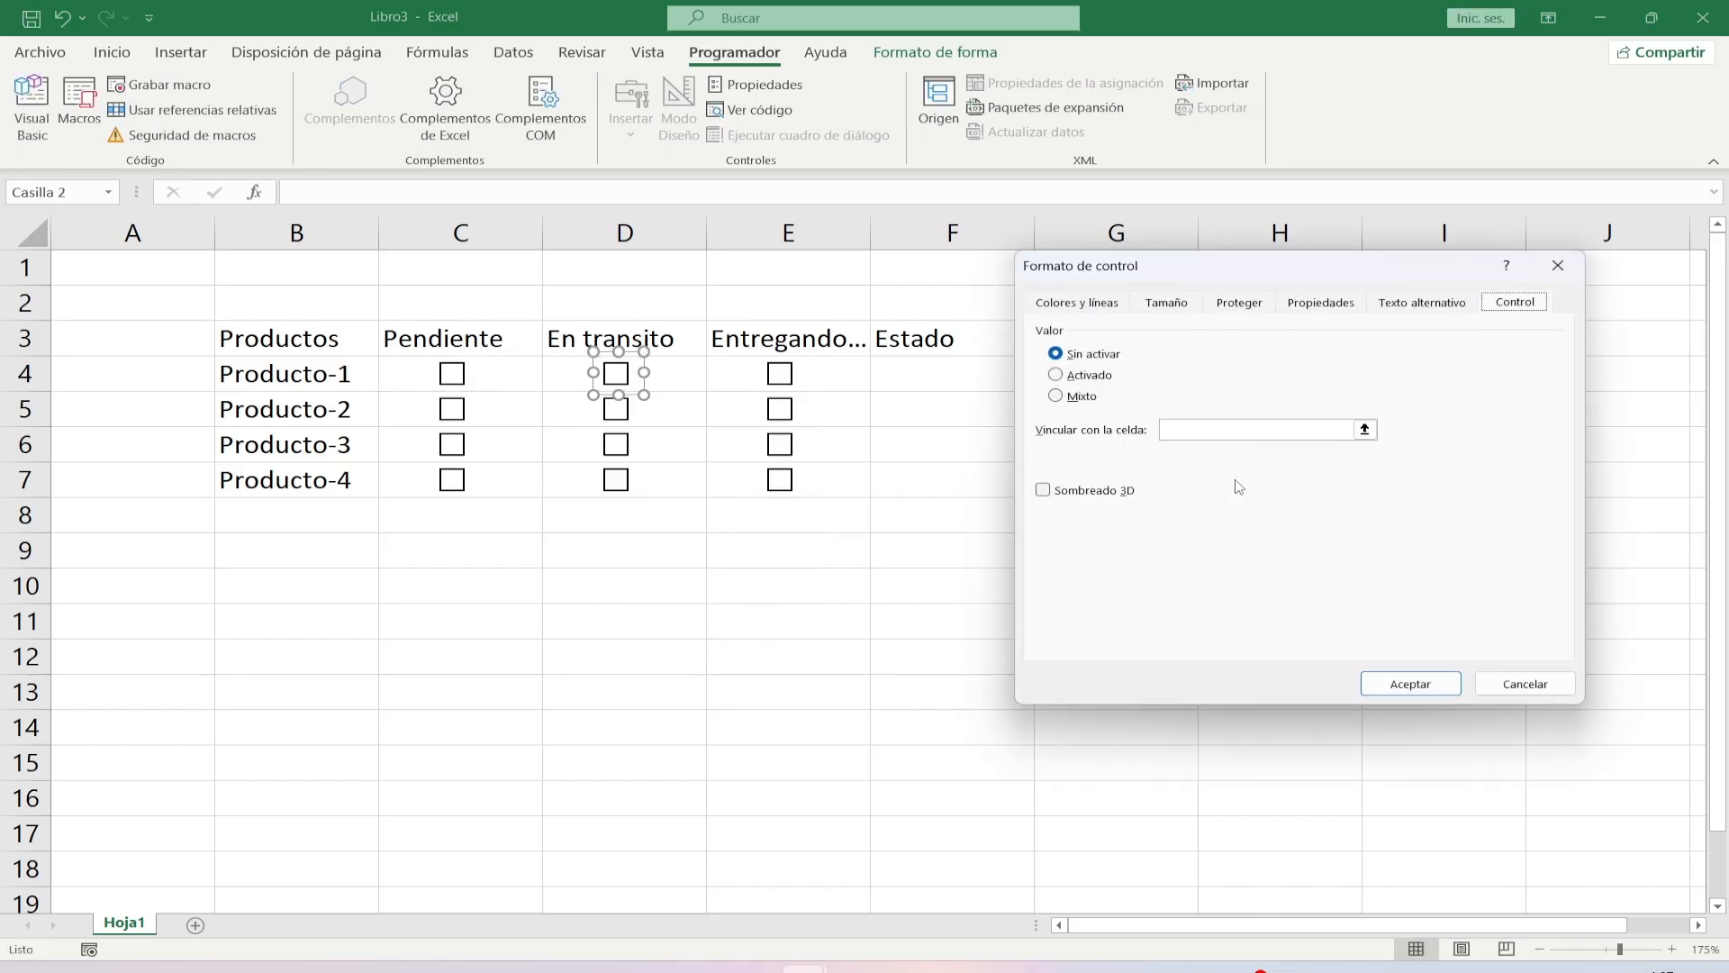
left_click(574, 364)
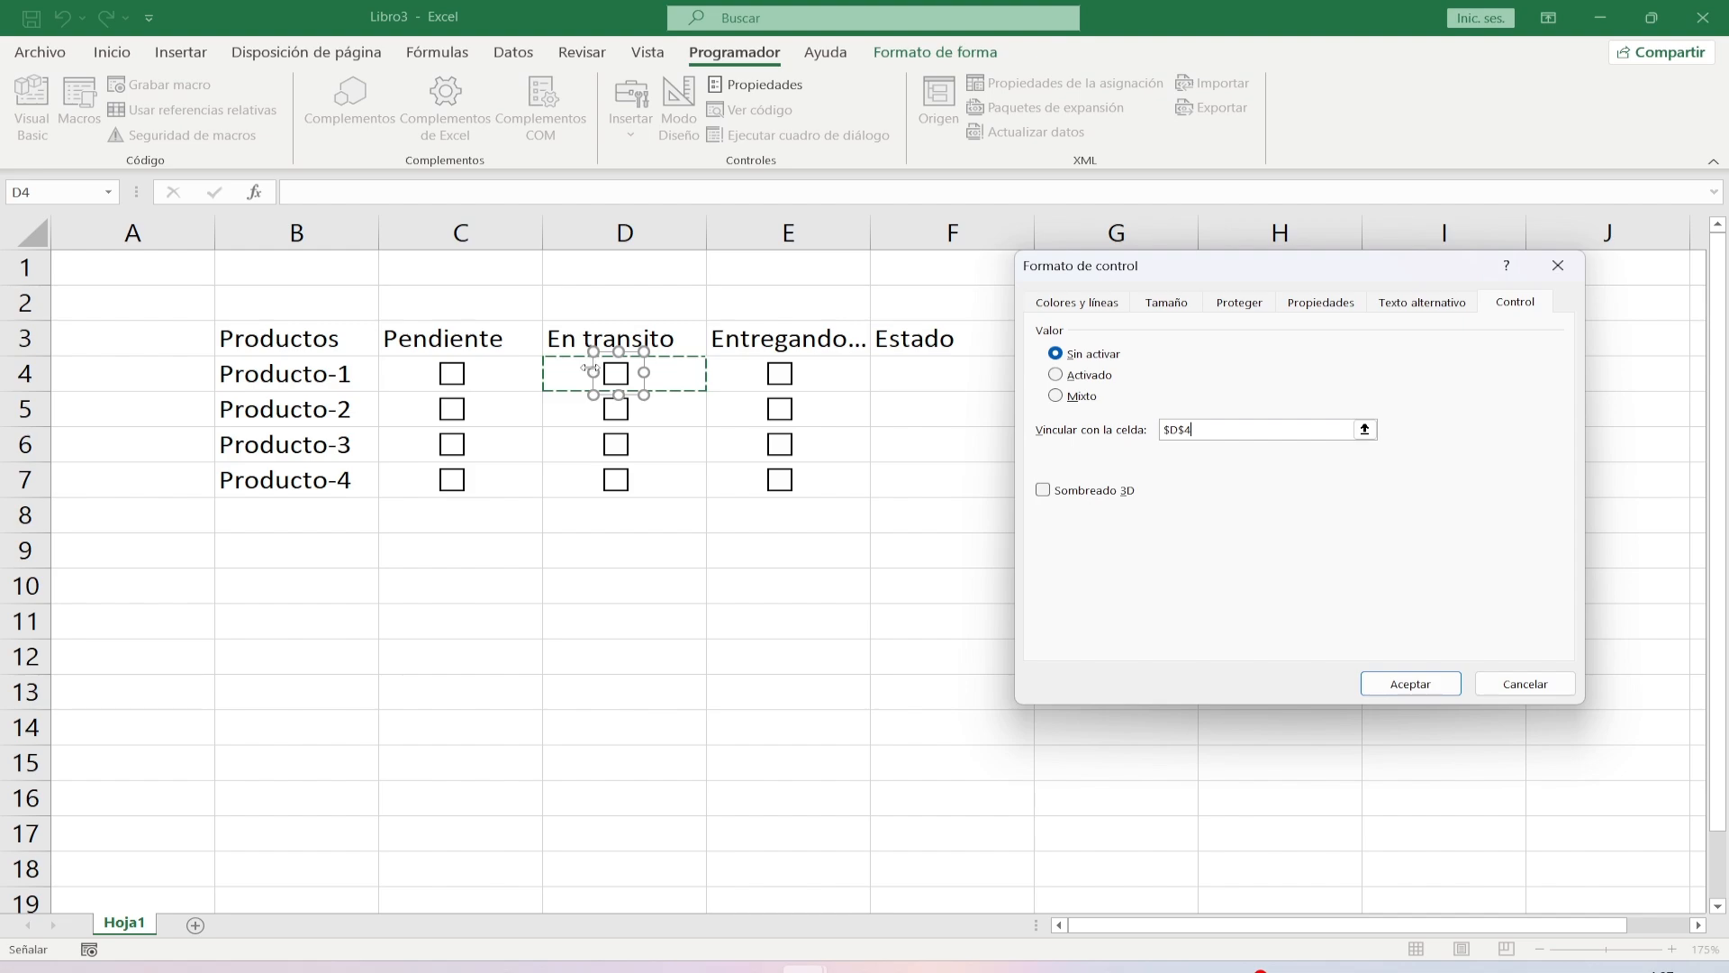
key("Return")
right_click(782, 382)
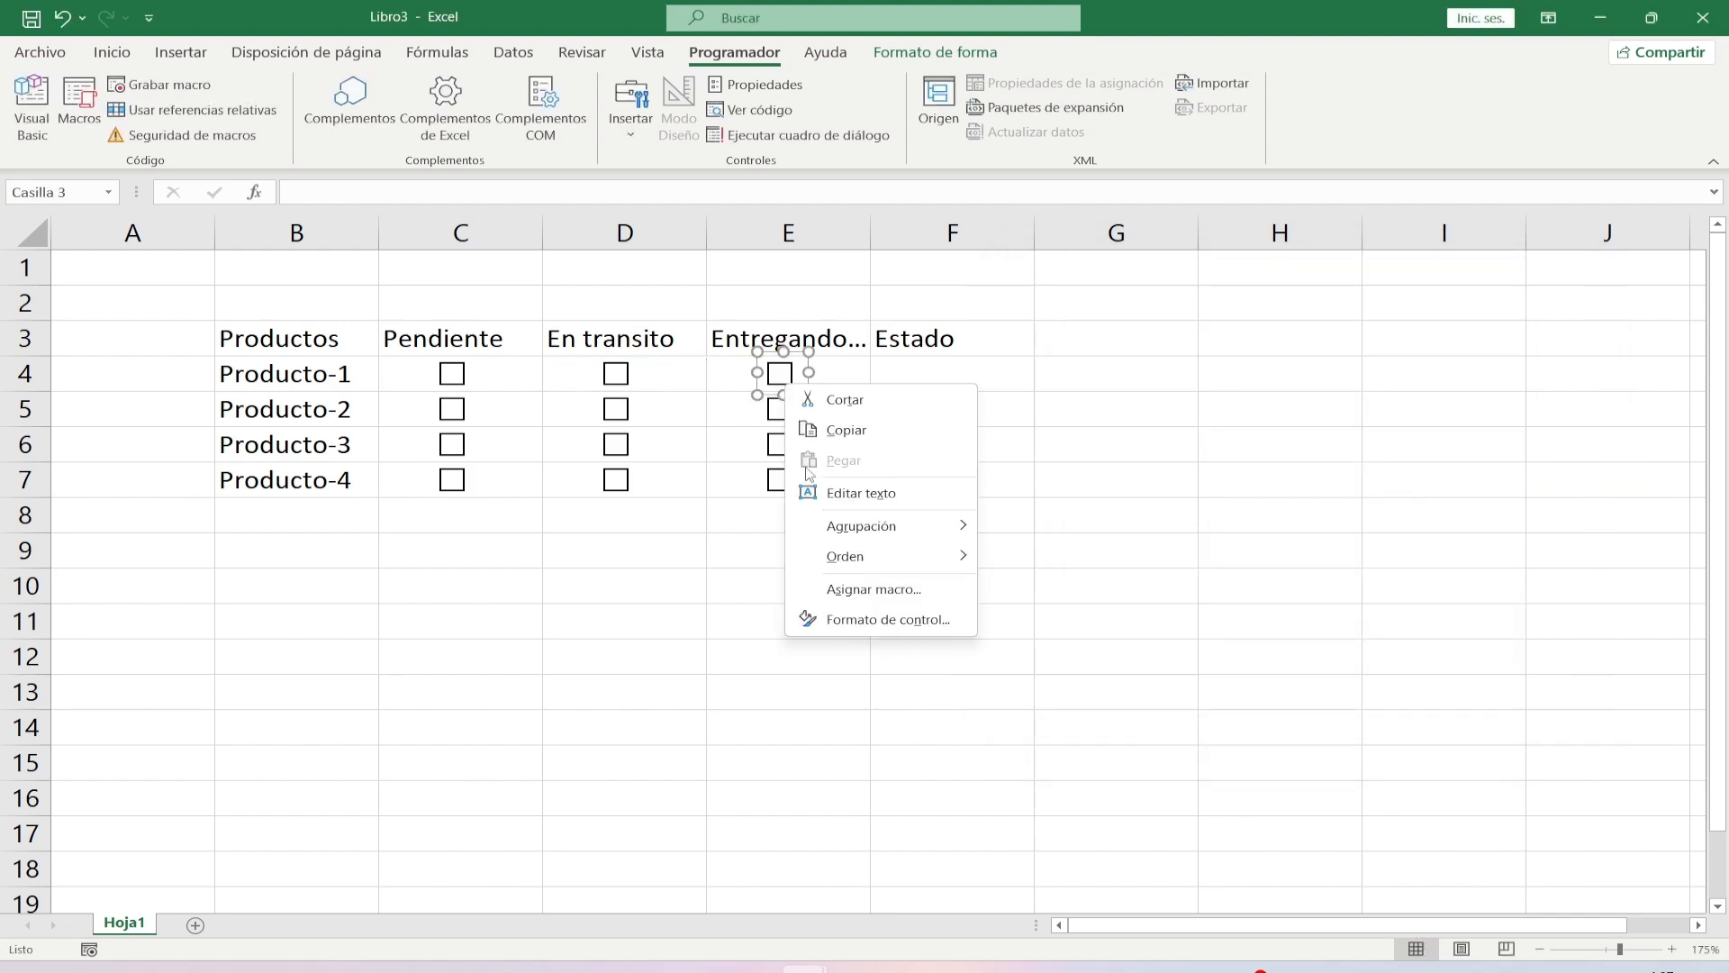
left_click(870, 617)
left_click(1202, 431)
left_click(734, 377)
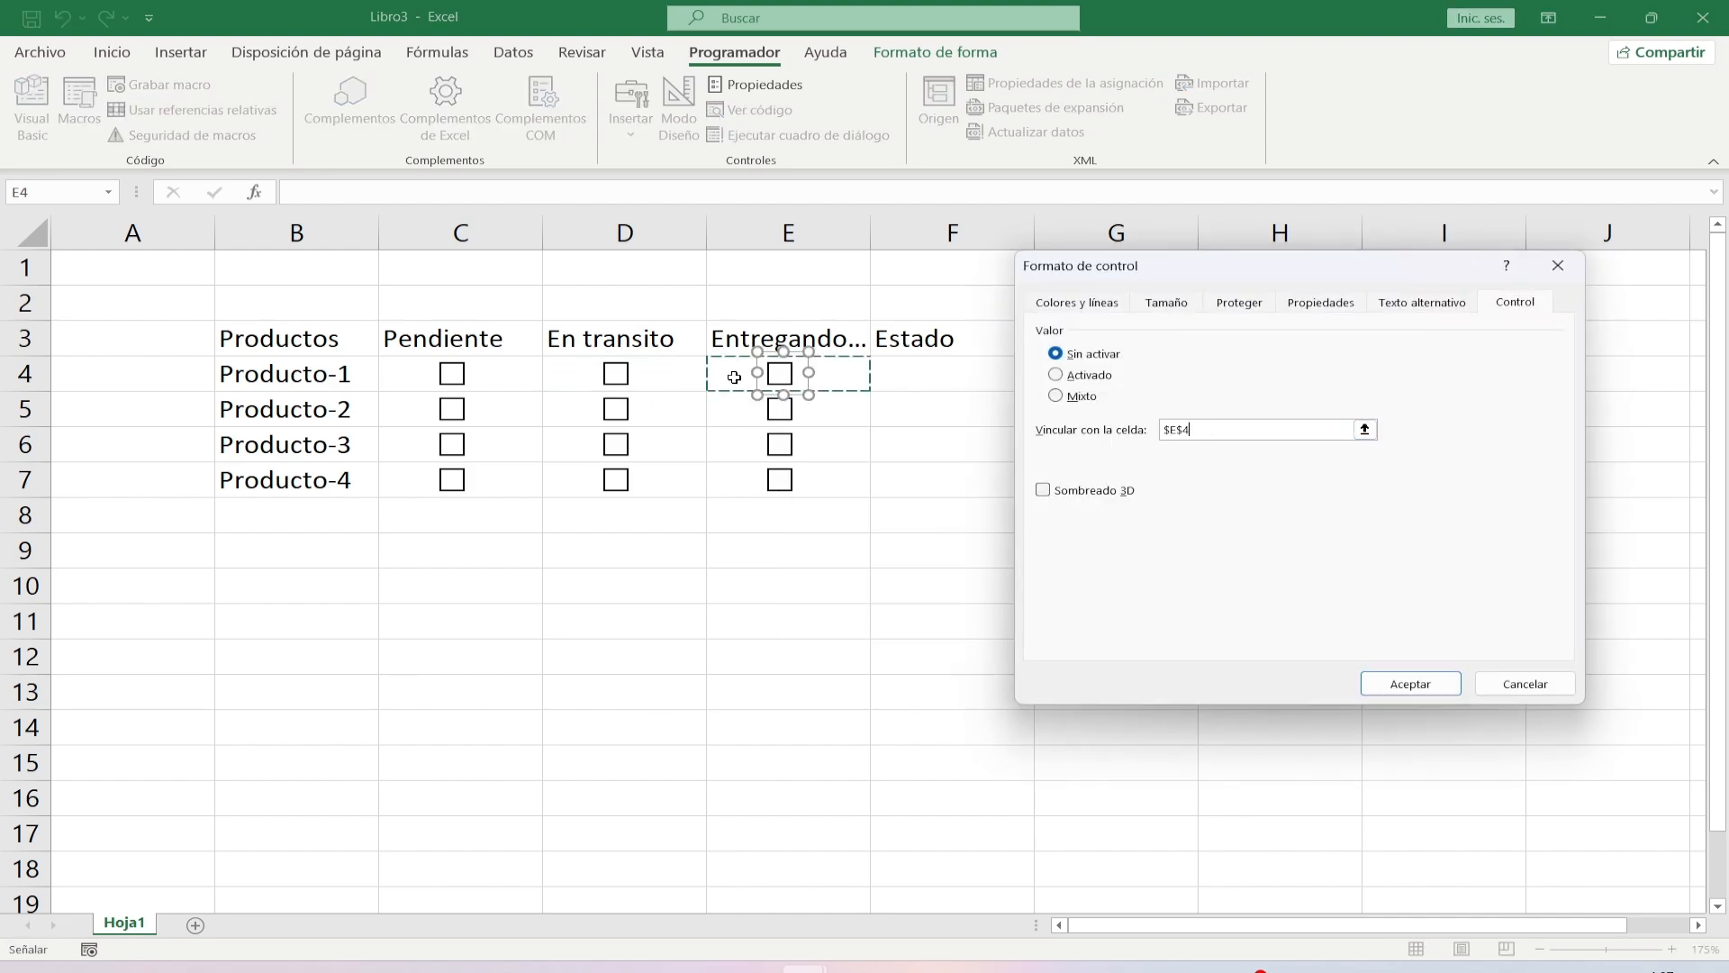
key("Return")
Link the Pendiente check box of Producto-2 to its own cell, C5.
right_click(448, 414)
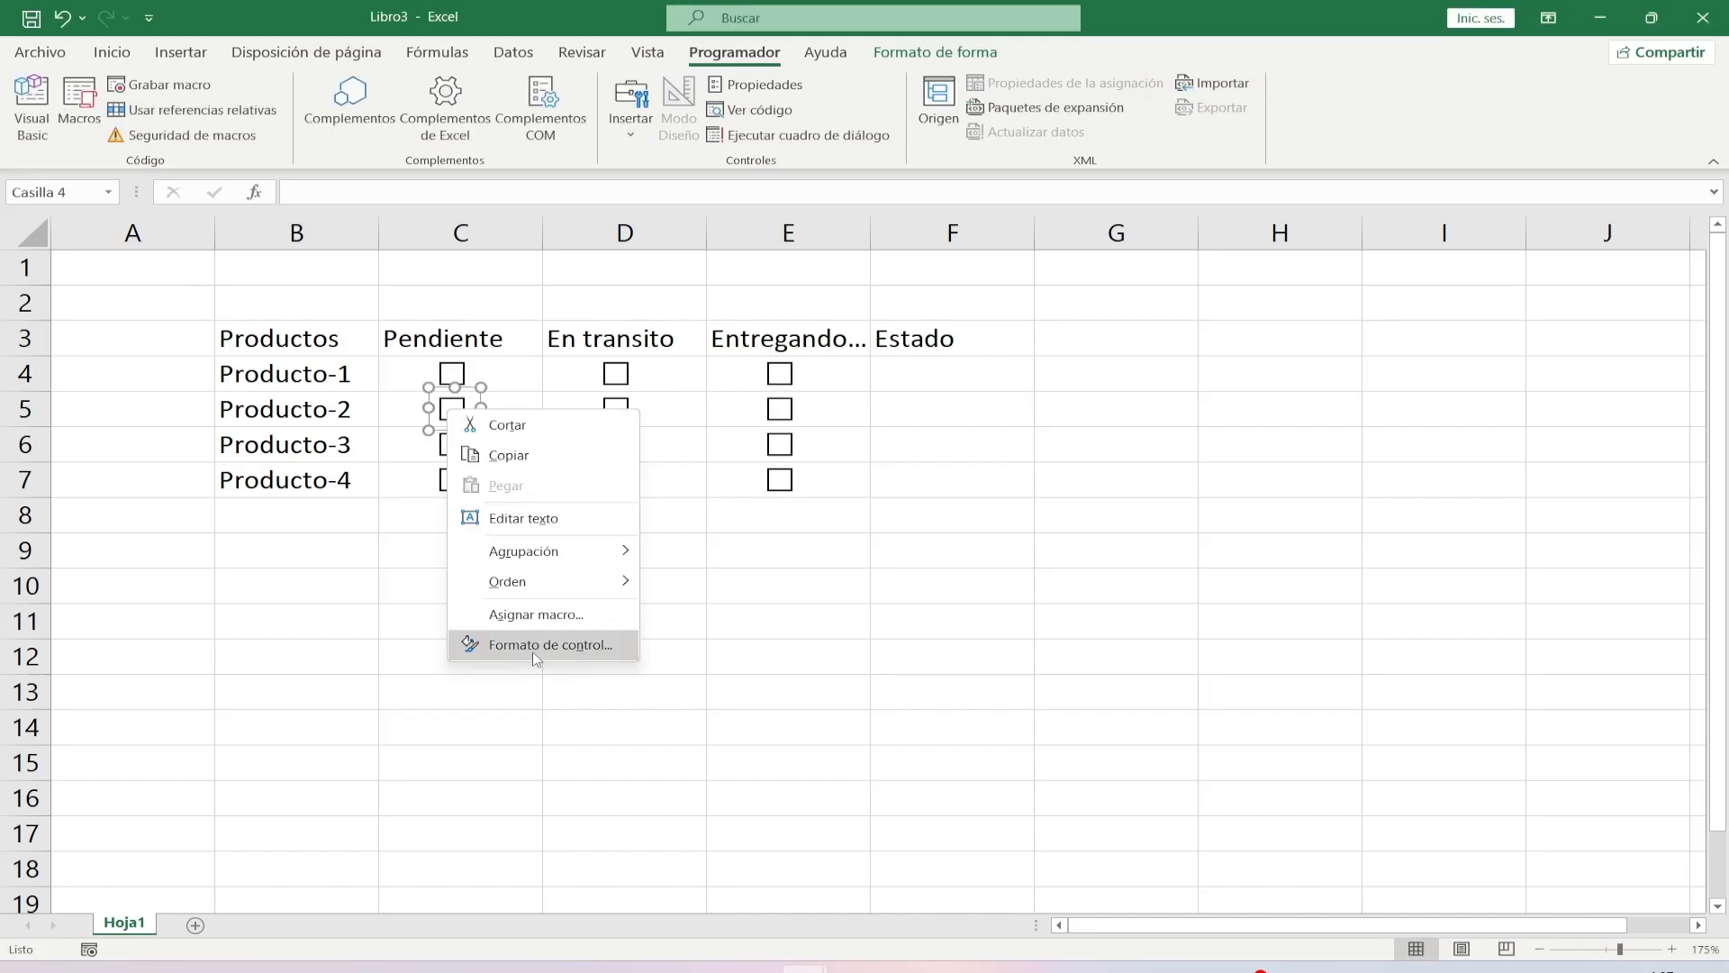
left_click(527, 651)
left_click(1195, 432)
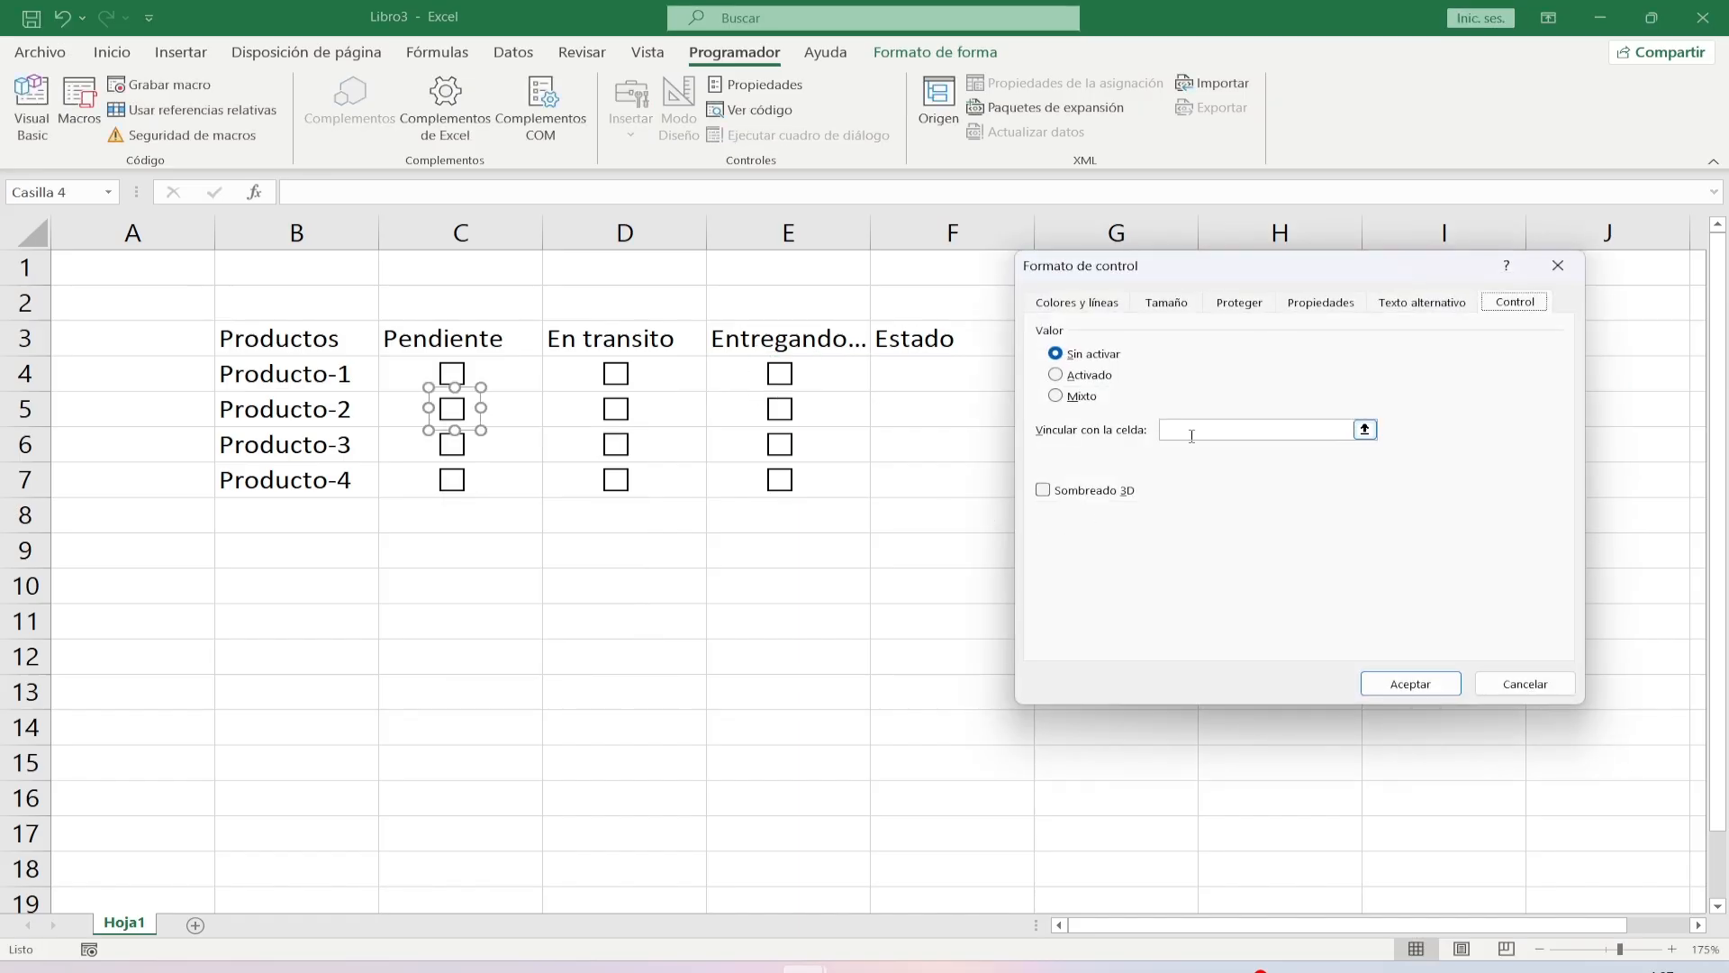
left_click(402, 410)
key("Return")
Link Producto-2's En transito check box to cell $D$5 and its Entregando check box to E5.
right_click(615, 410)
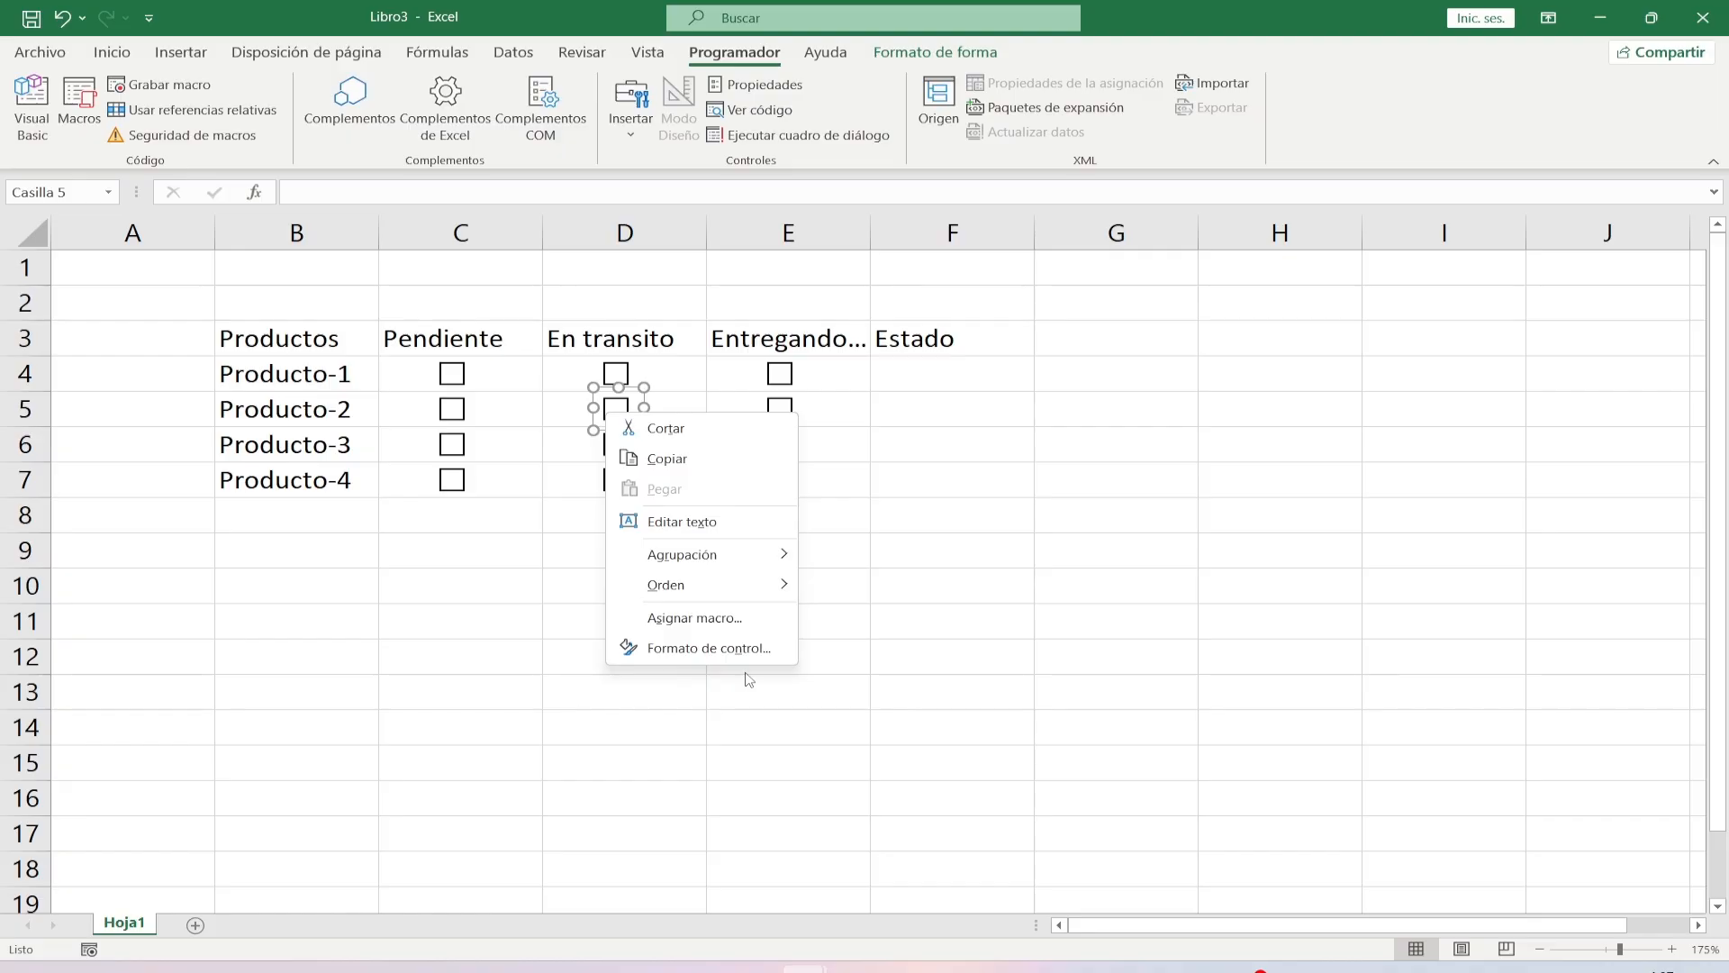
left_click(770, 644)
left_click(569, 413)
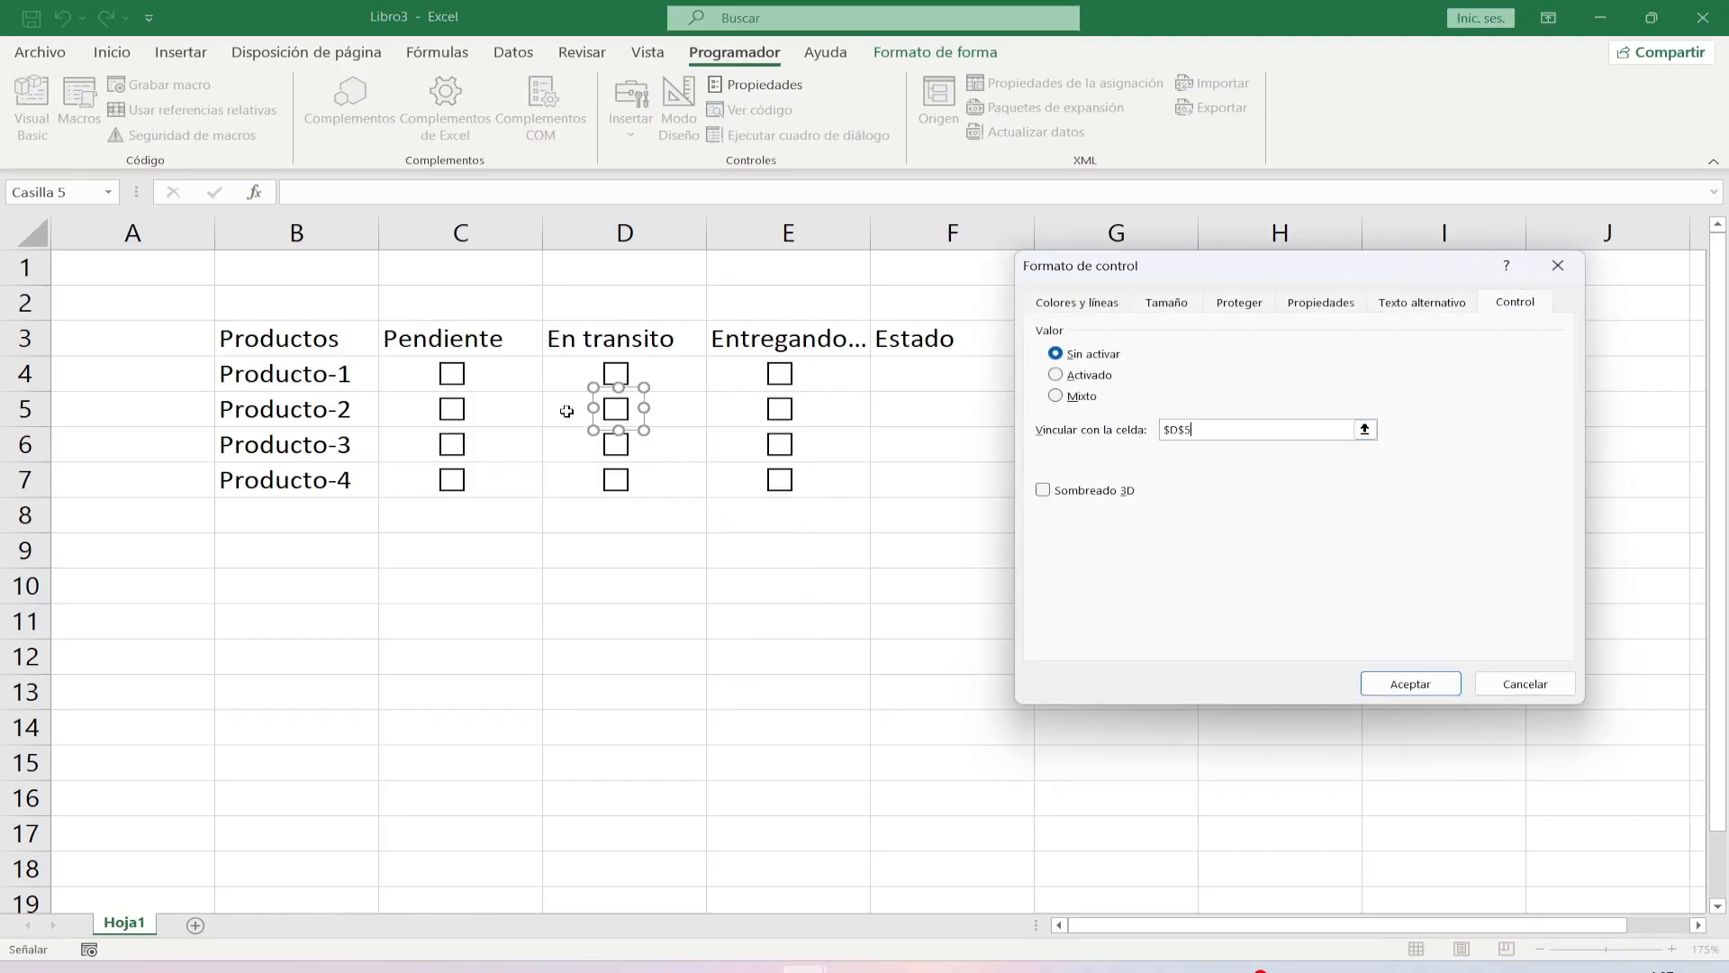
key("Return")
right_click(780, 408)
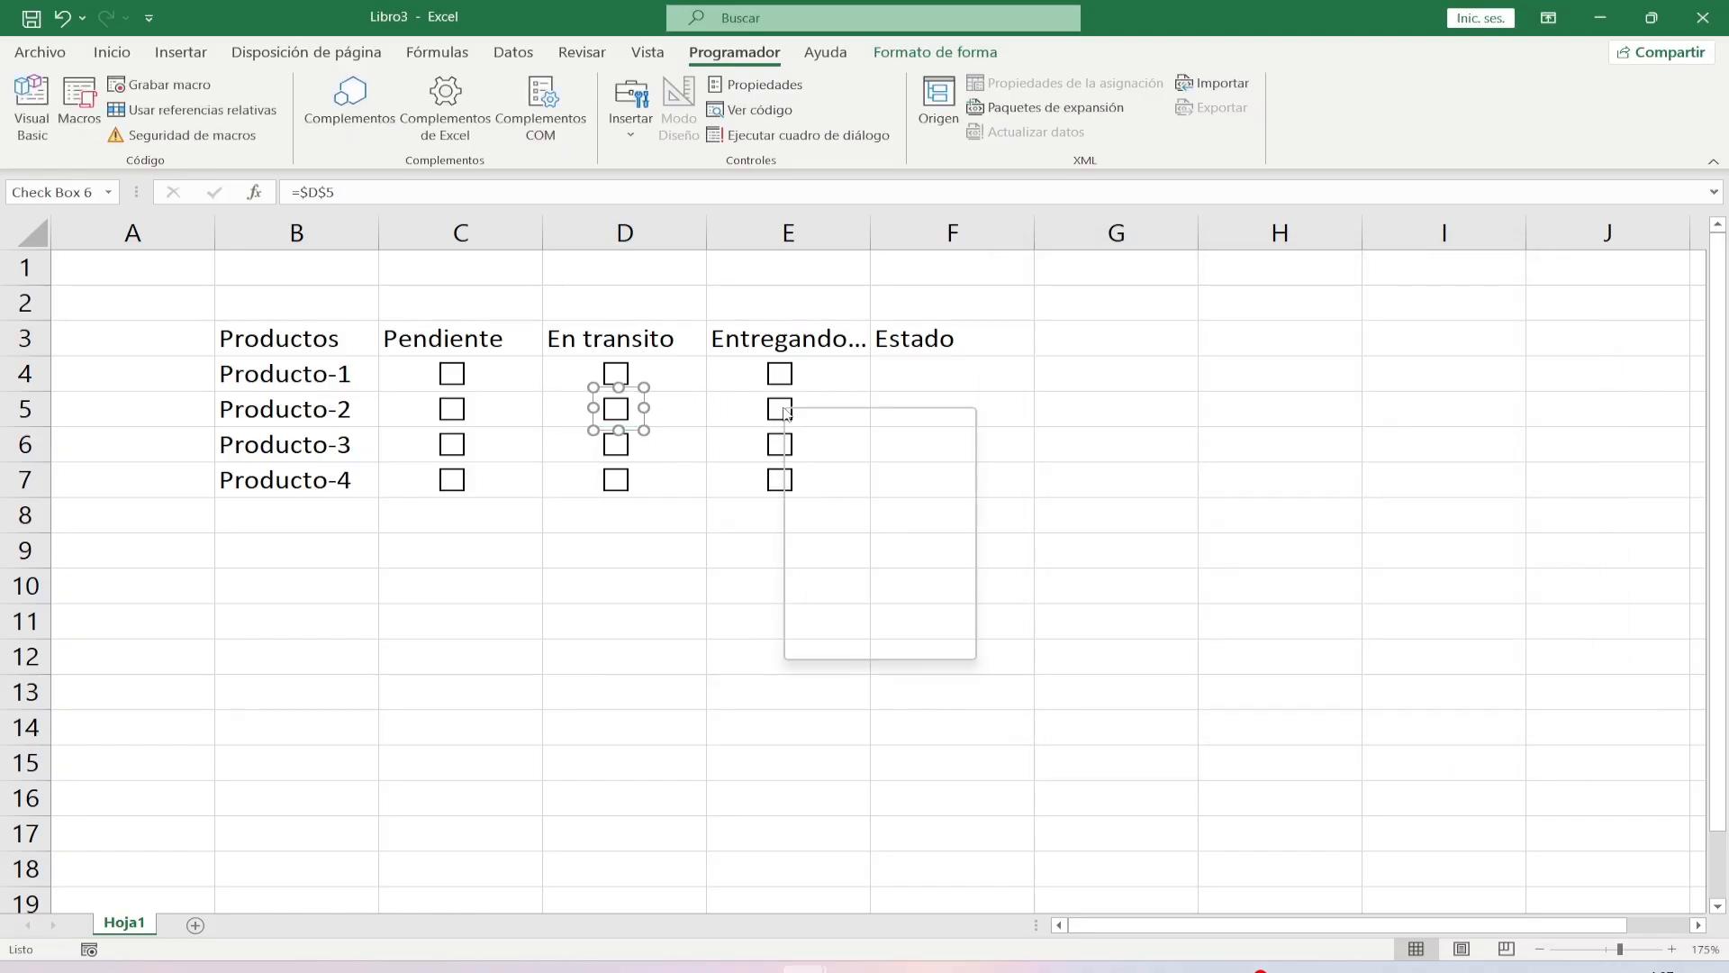
left_click(864, 642)
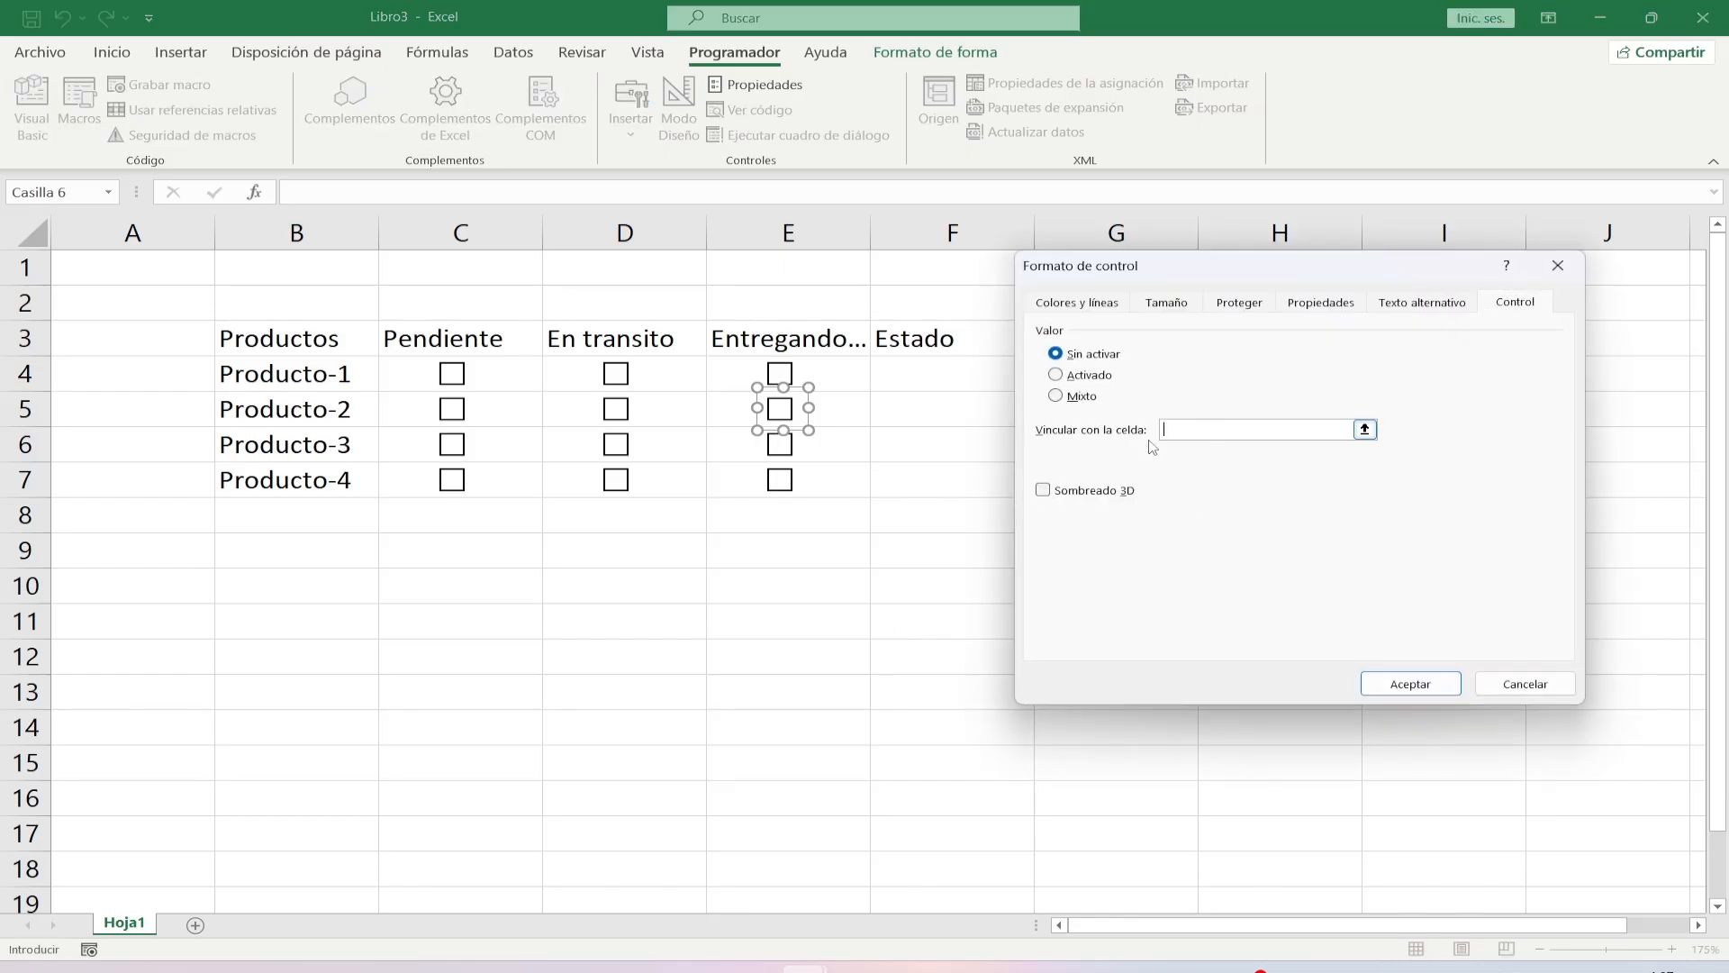
left_click(718, 398)
key("Return")
Link Producto-3's Pendiente check box to cell C6 and its En transito check box to D6.
right_click(450, 445)
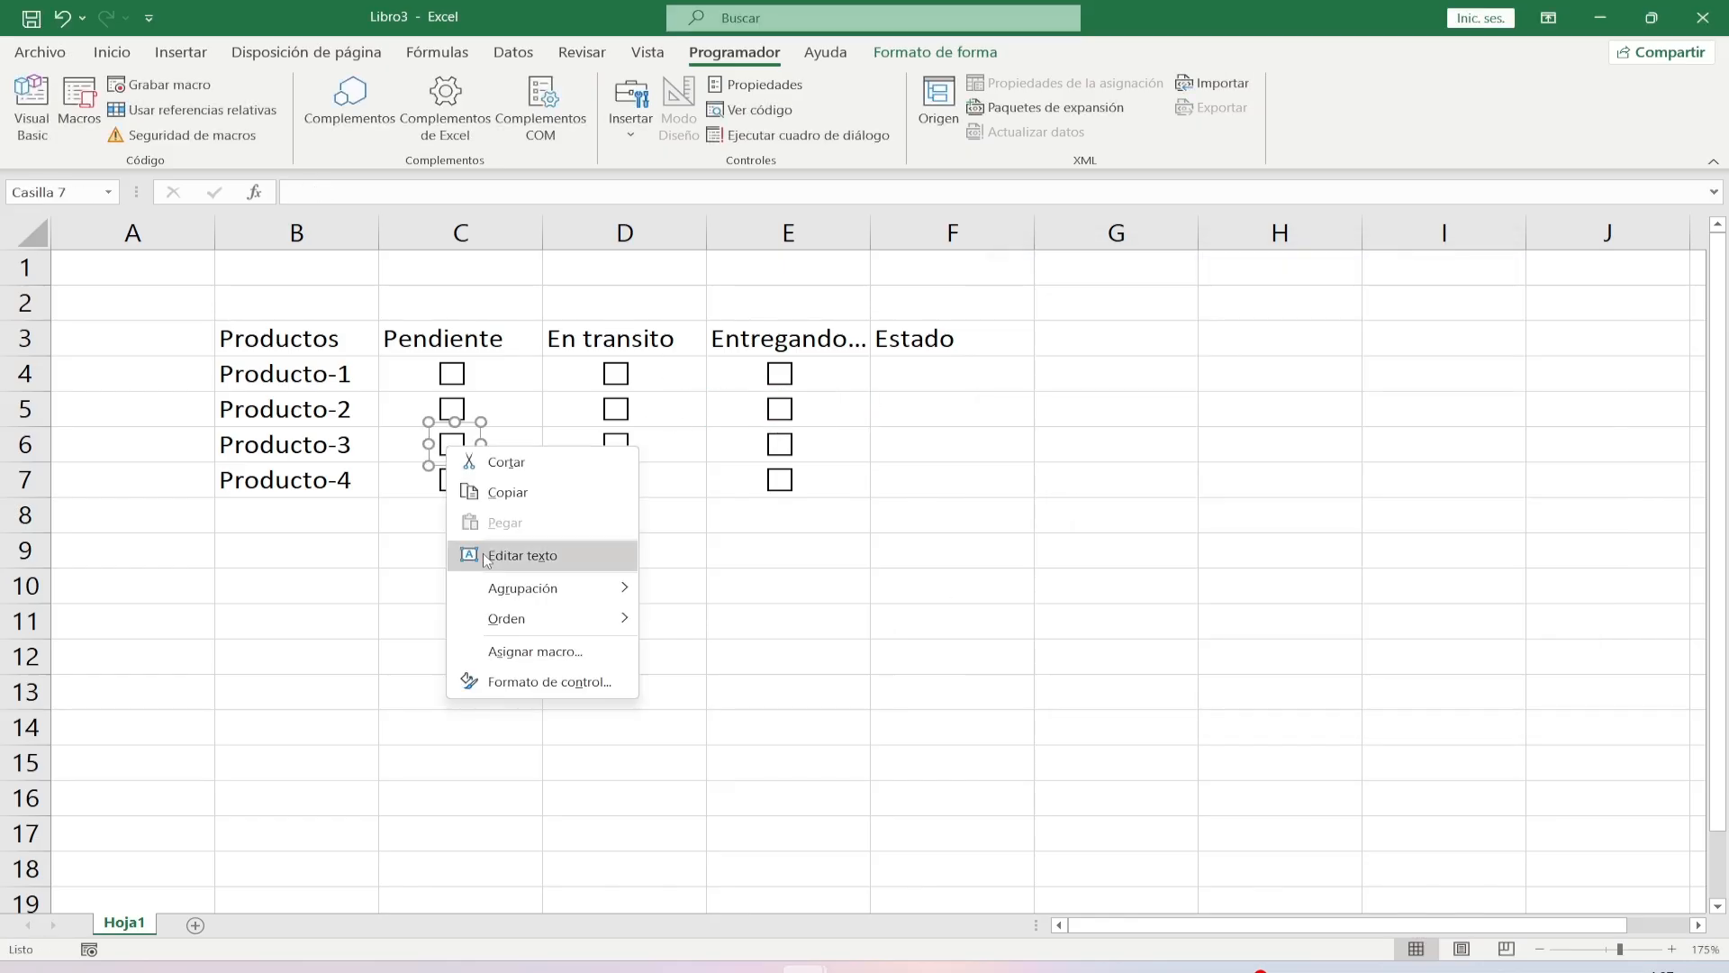
left_click(503, 682)
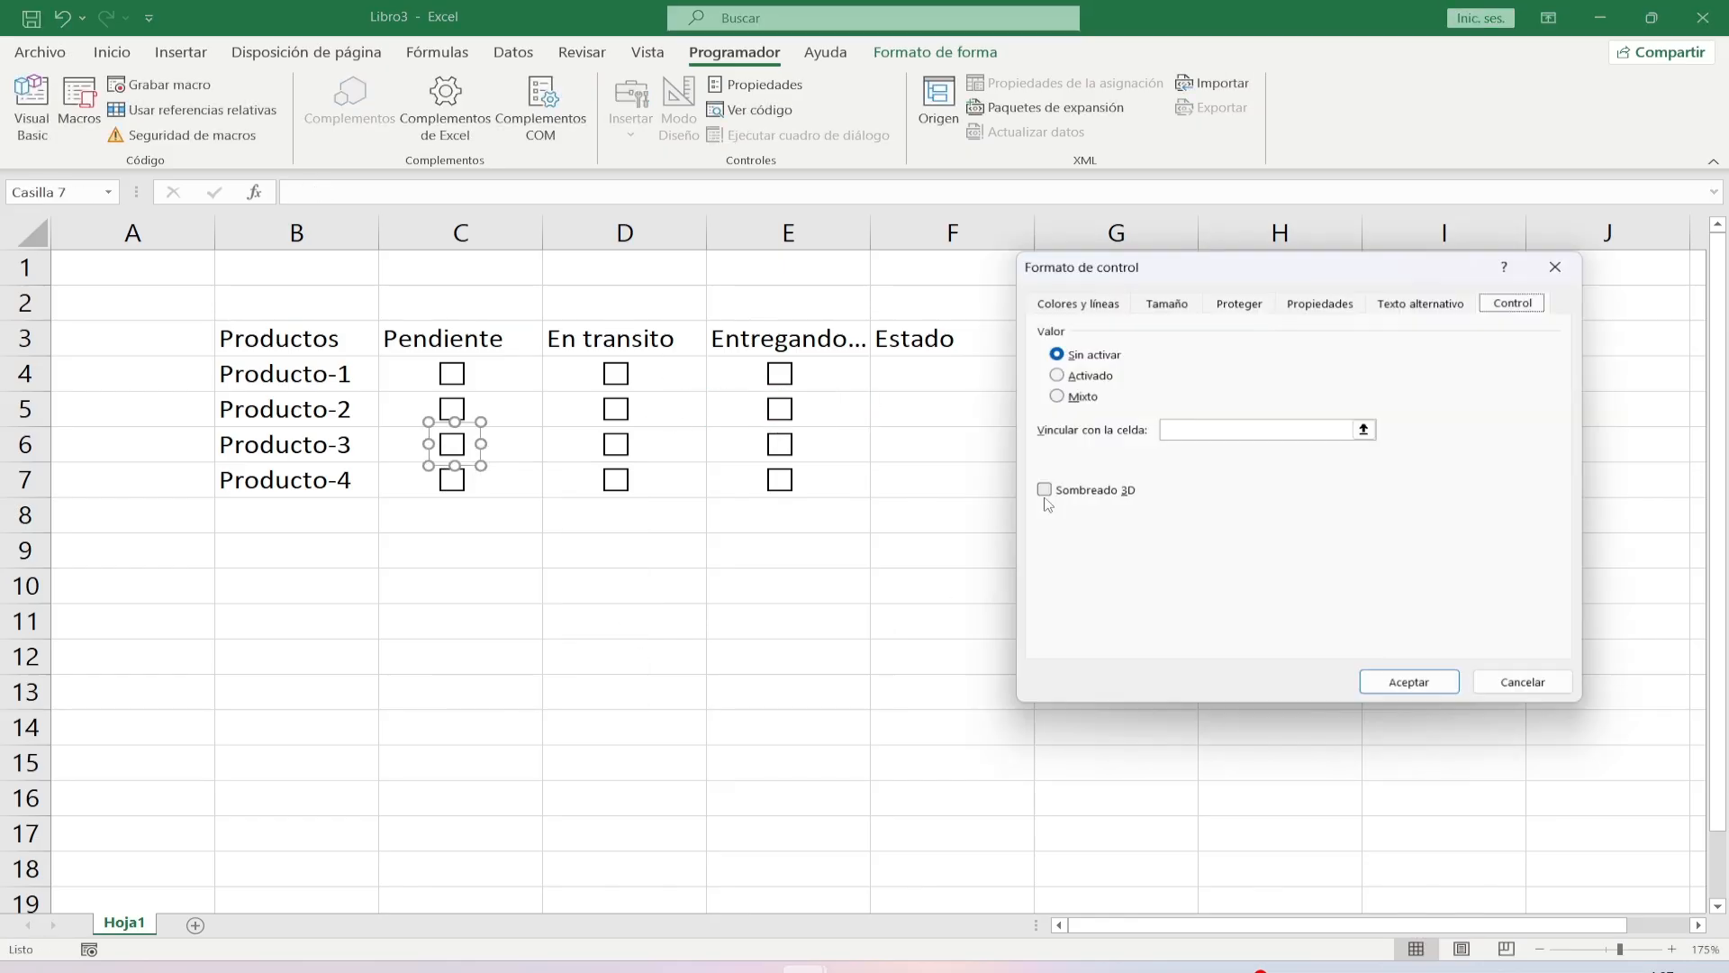
left_click(417, 444)
key("Return")
right_click(630, 448)
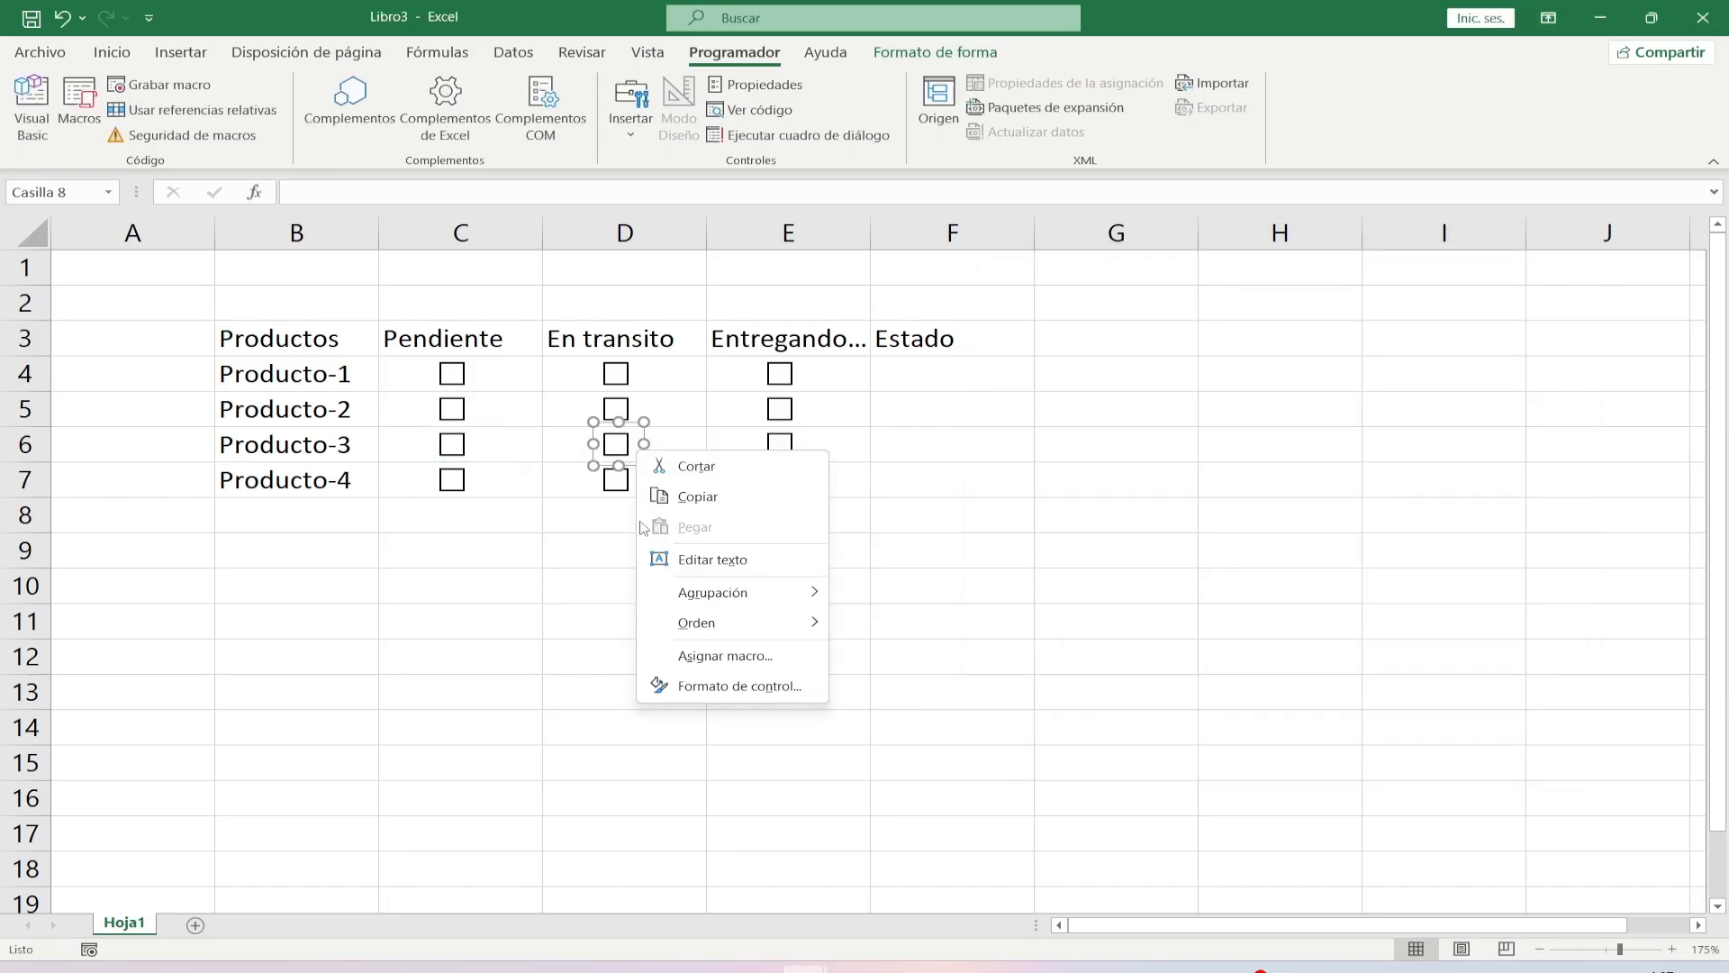
left_click(704, 687)
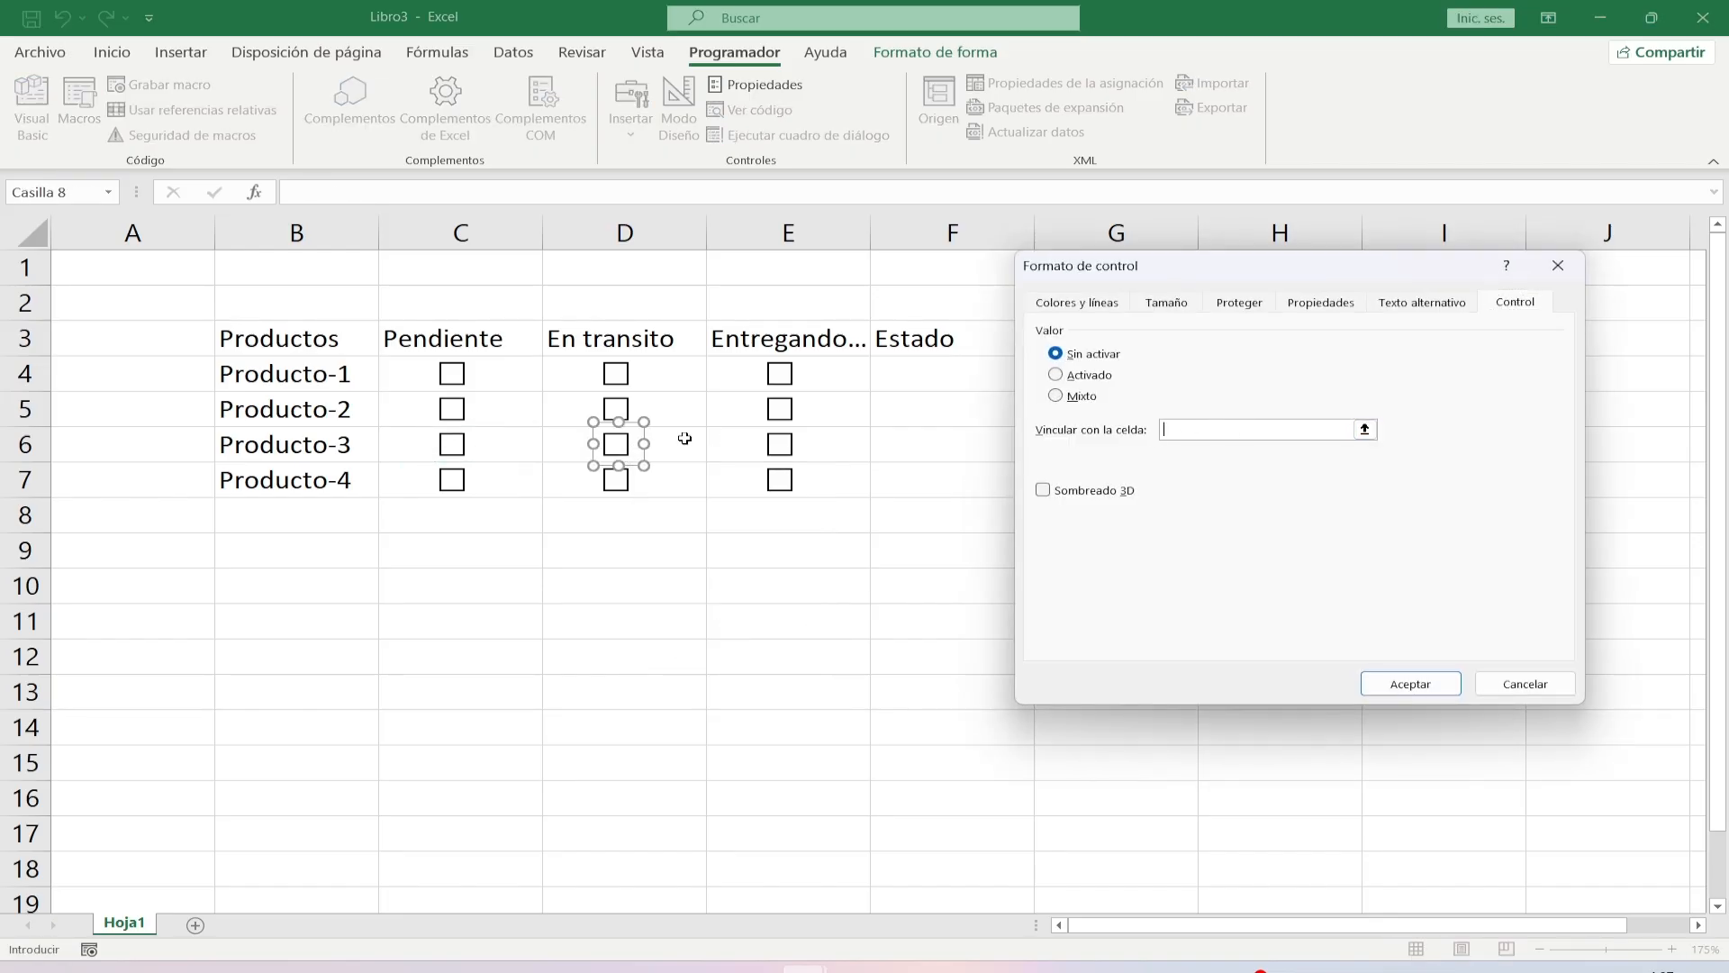
left_click(573, 439)
key("Return")
Link the Entregando check box of Producto-3 to cell $E$6.
right_click(785, 443)
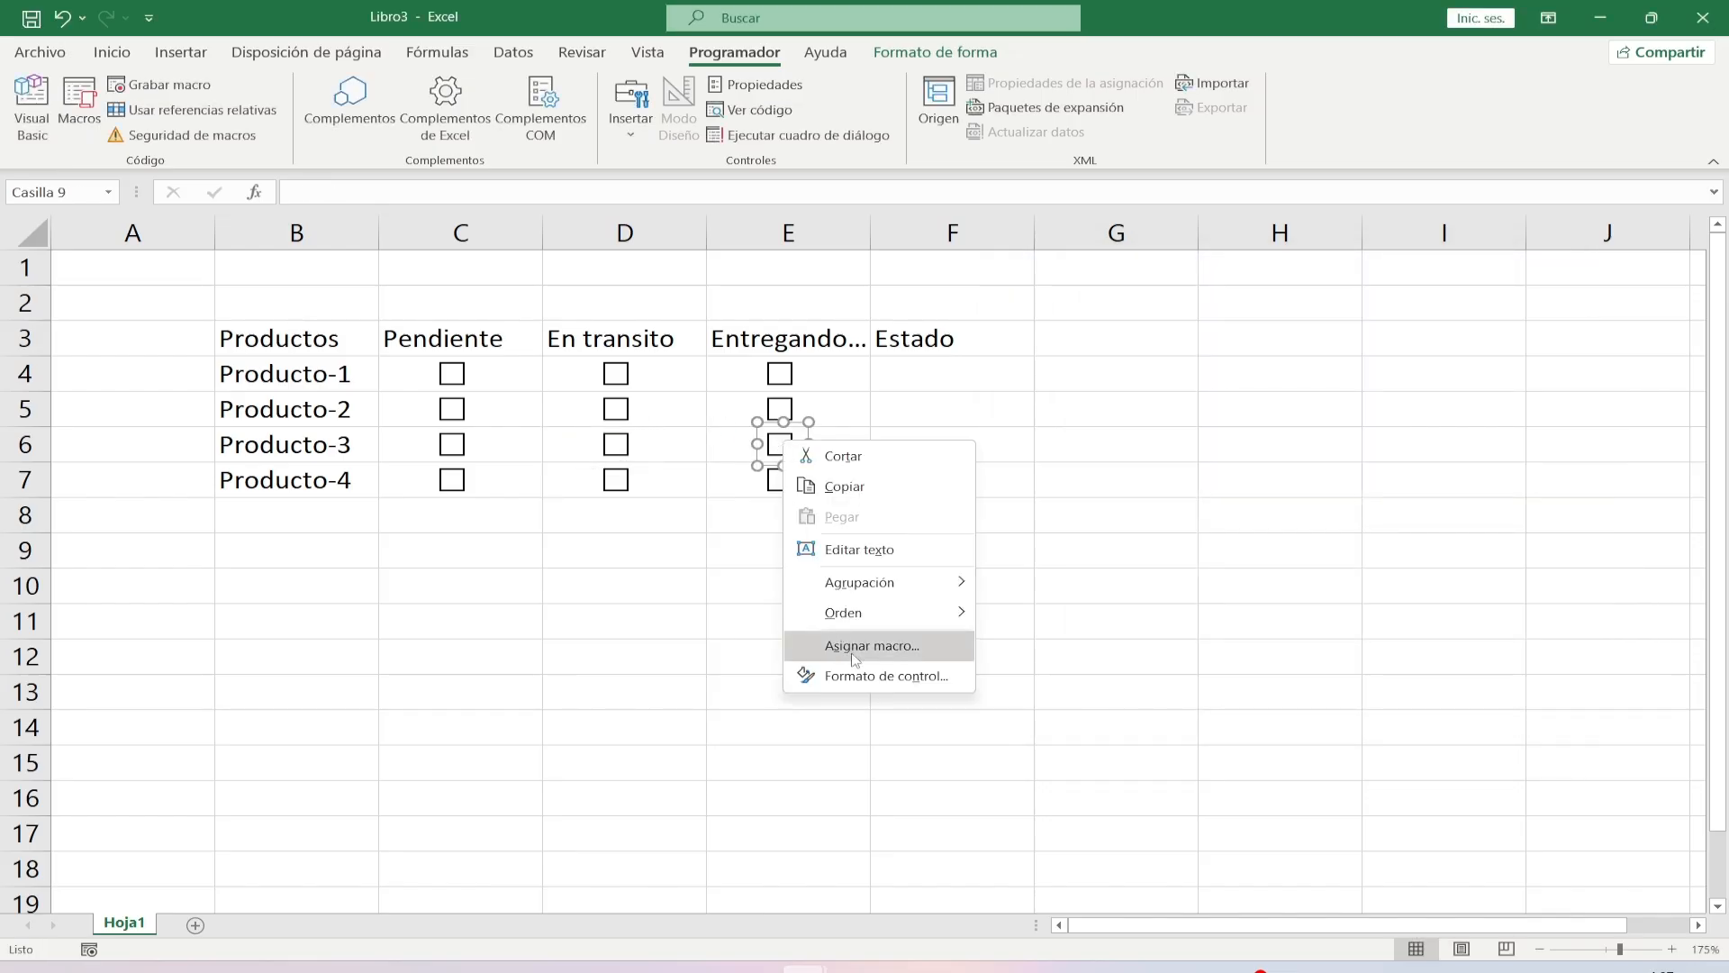
left_click(860, 674)
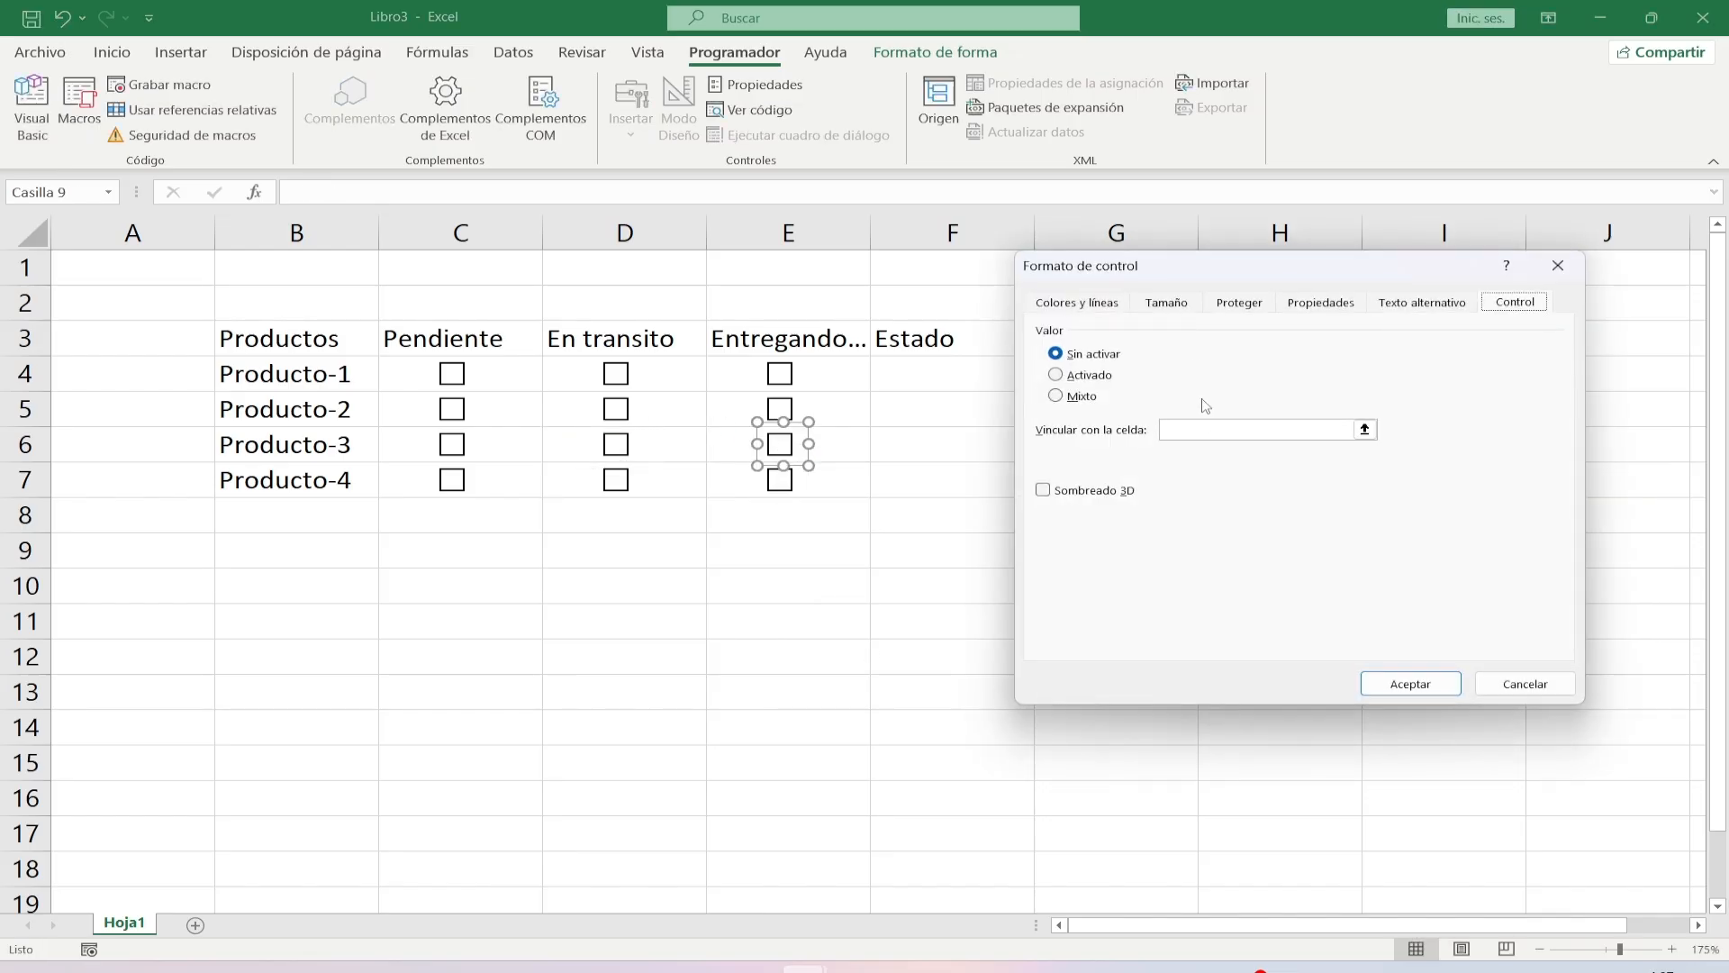
left_click(703, 434)
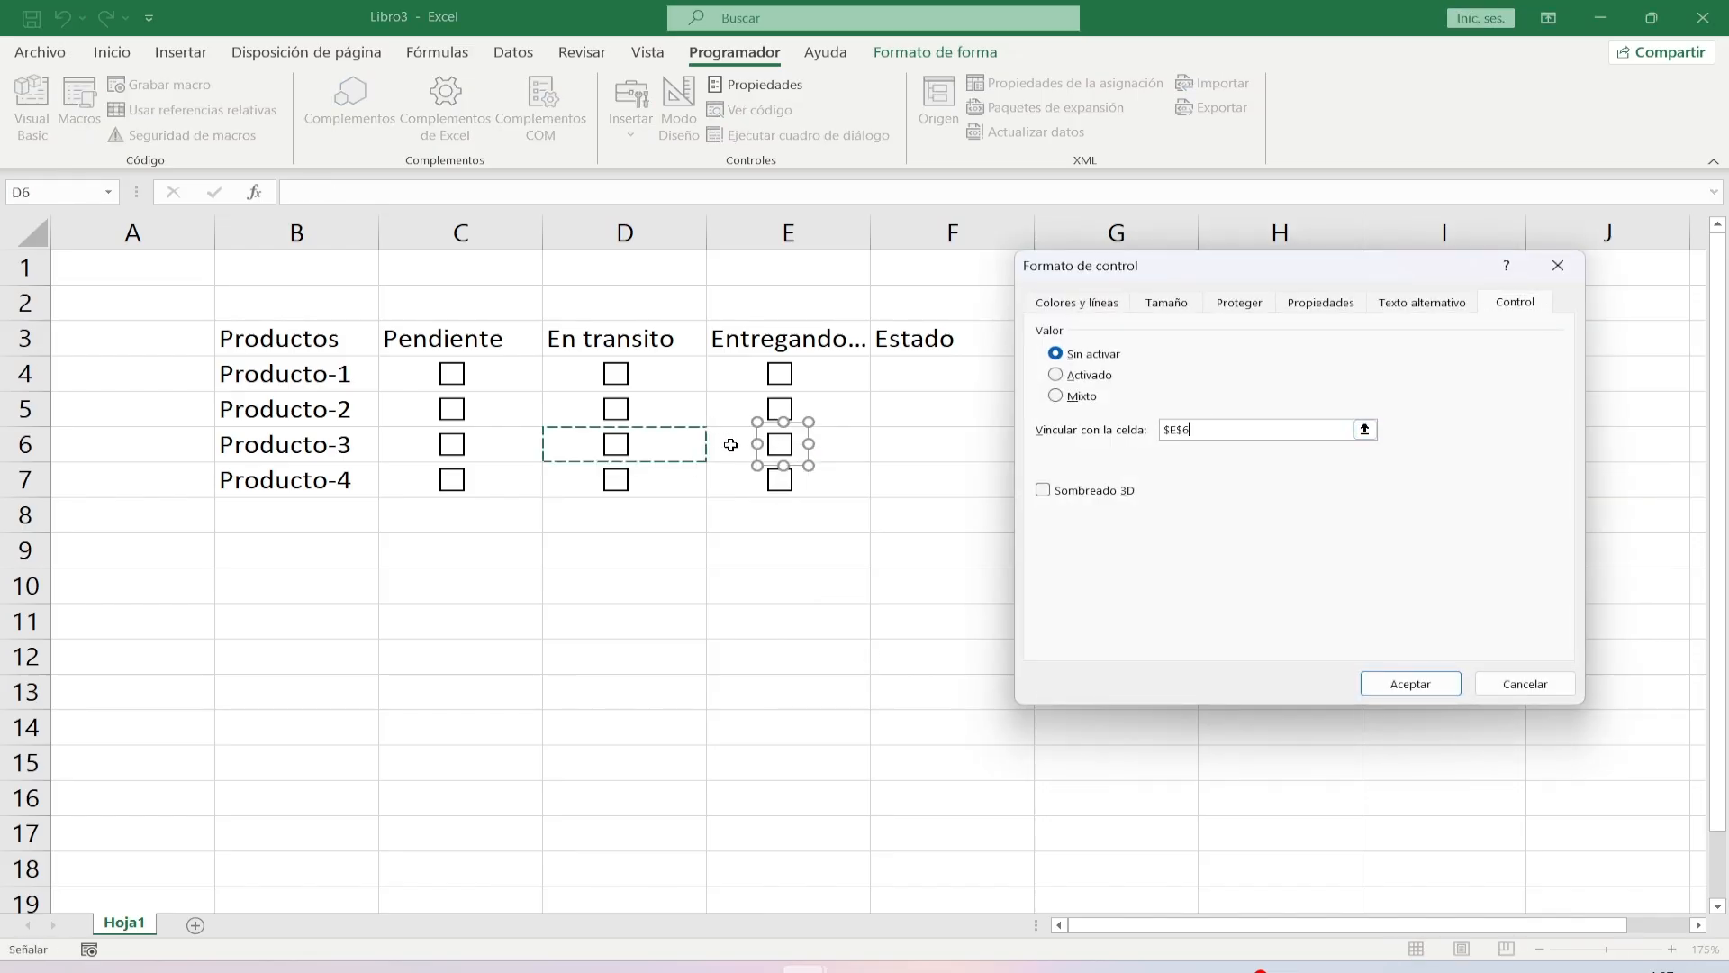
left_click(743, 447)
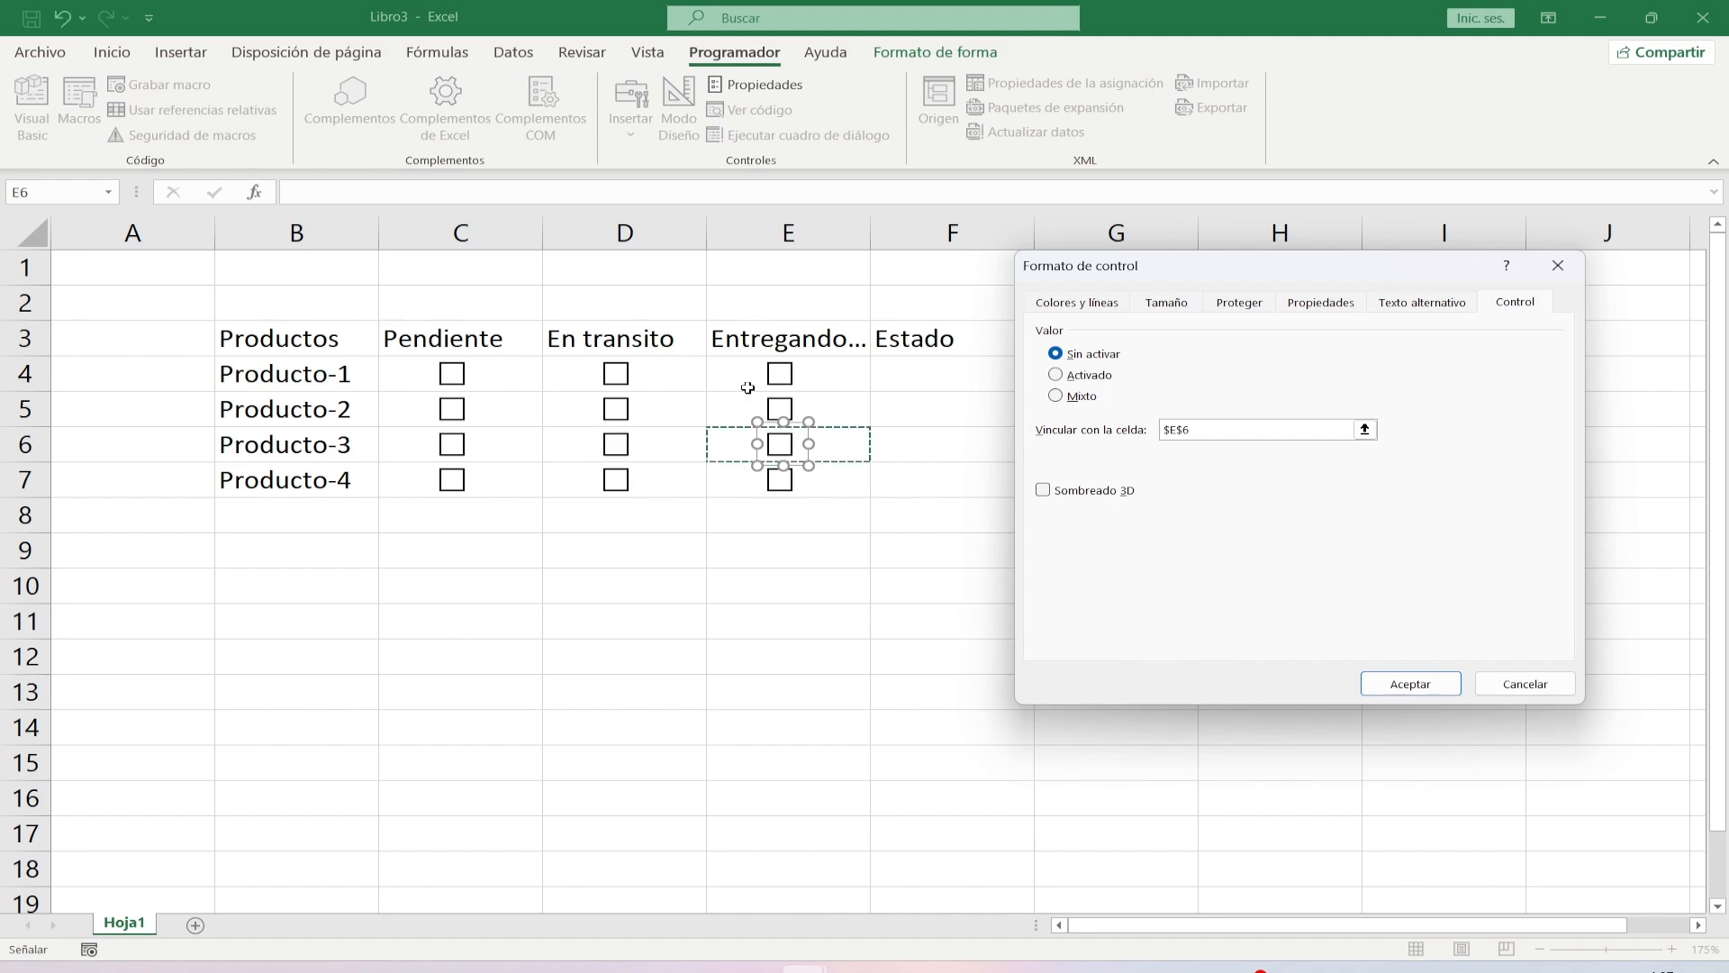
left_click(1410, 684)
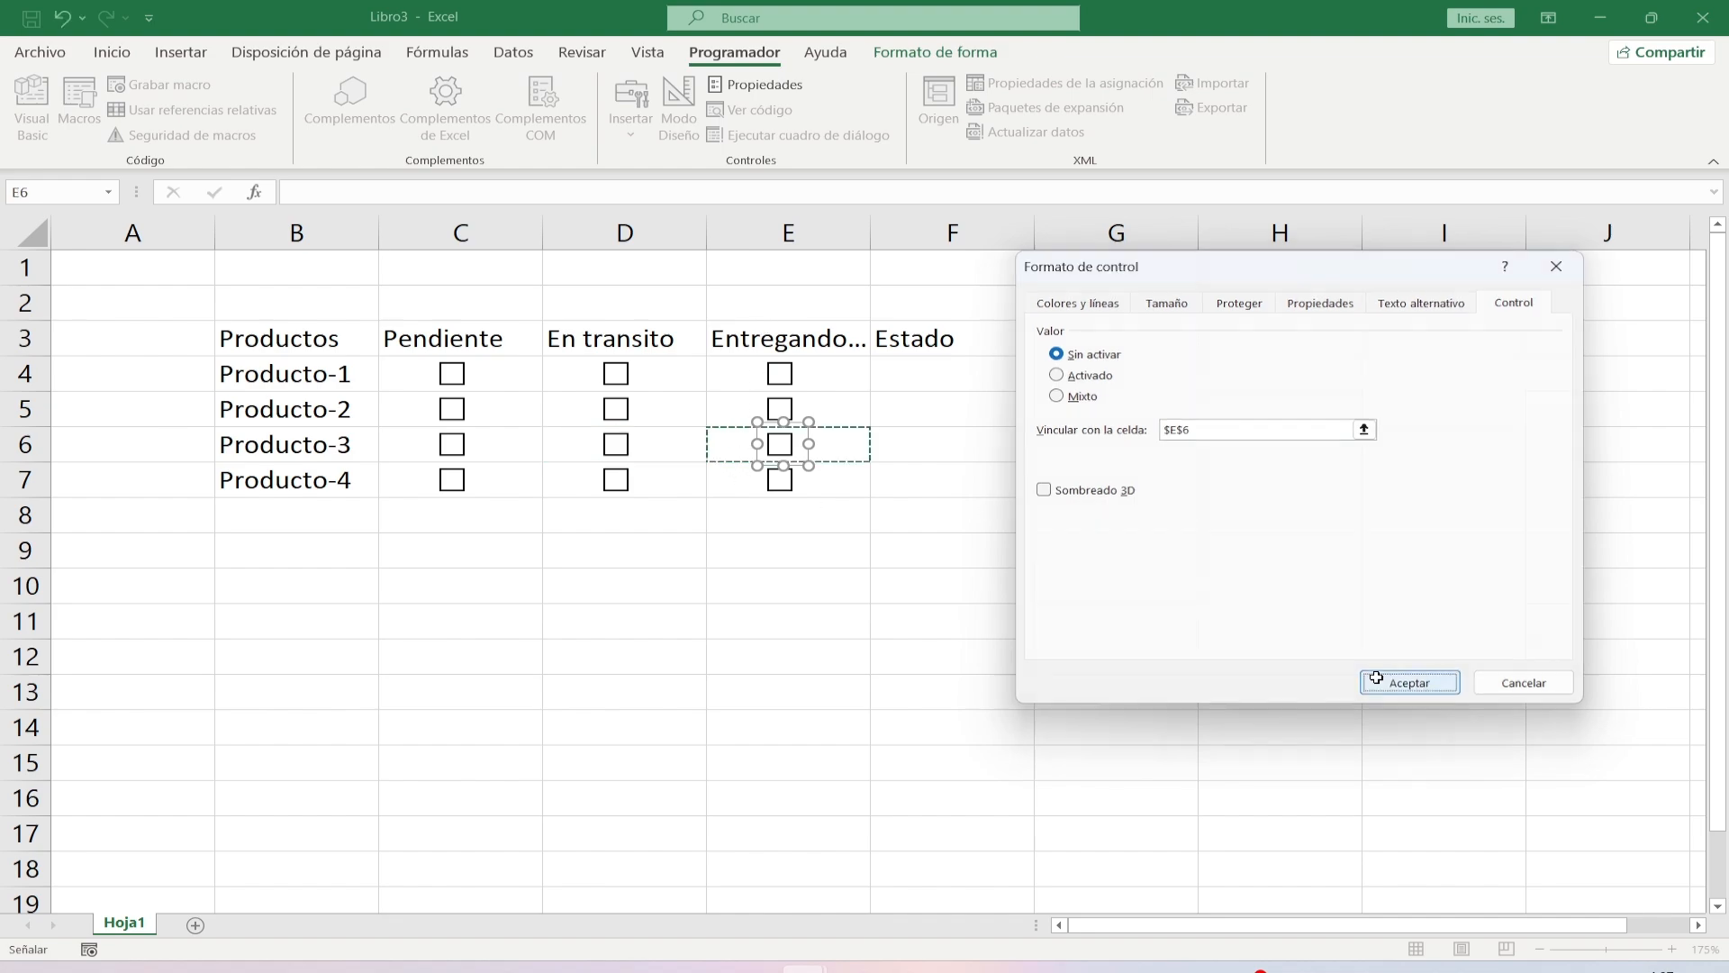
Link Producto-4's Pendiente check box to cell C7 and its En transito check box to D7.
right_click(463, 483)
left_click(541, 718)
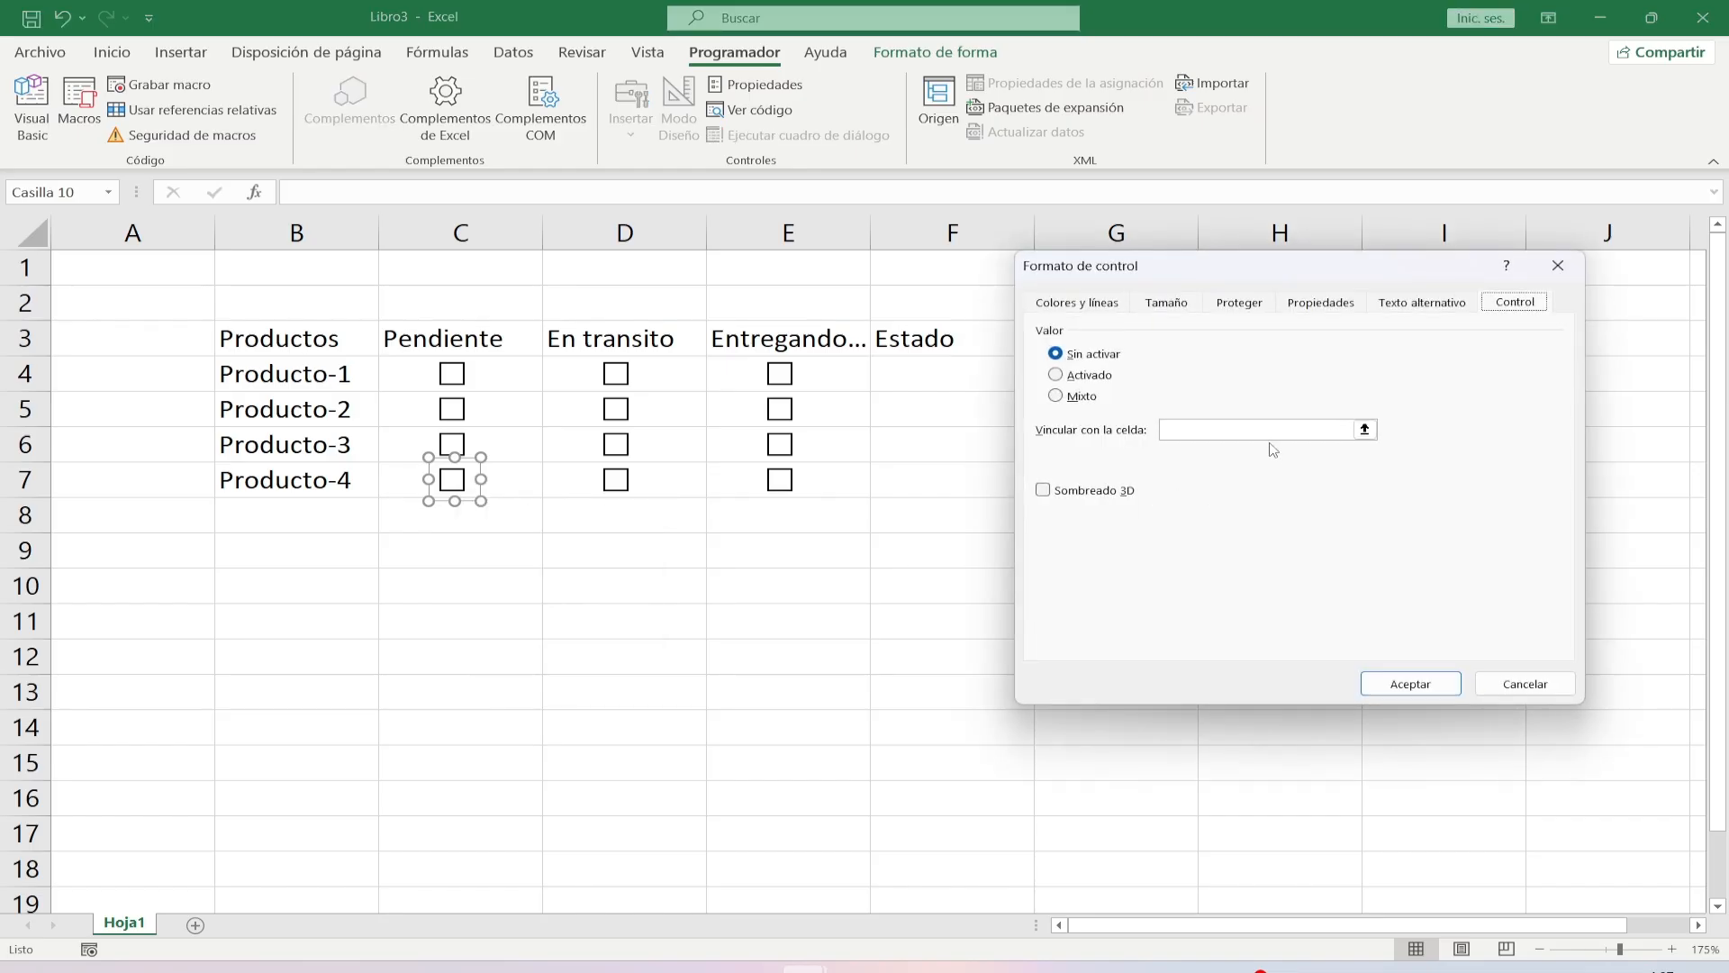
left_click(402, 475)
left_click(1409, 684)
right_click(618, 481)
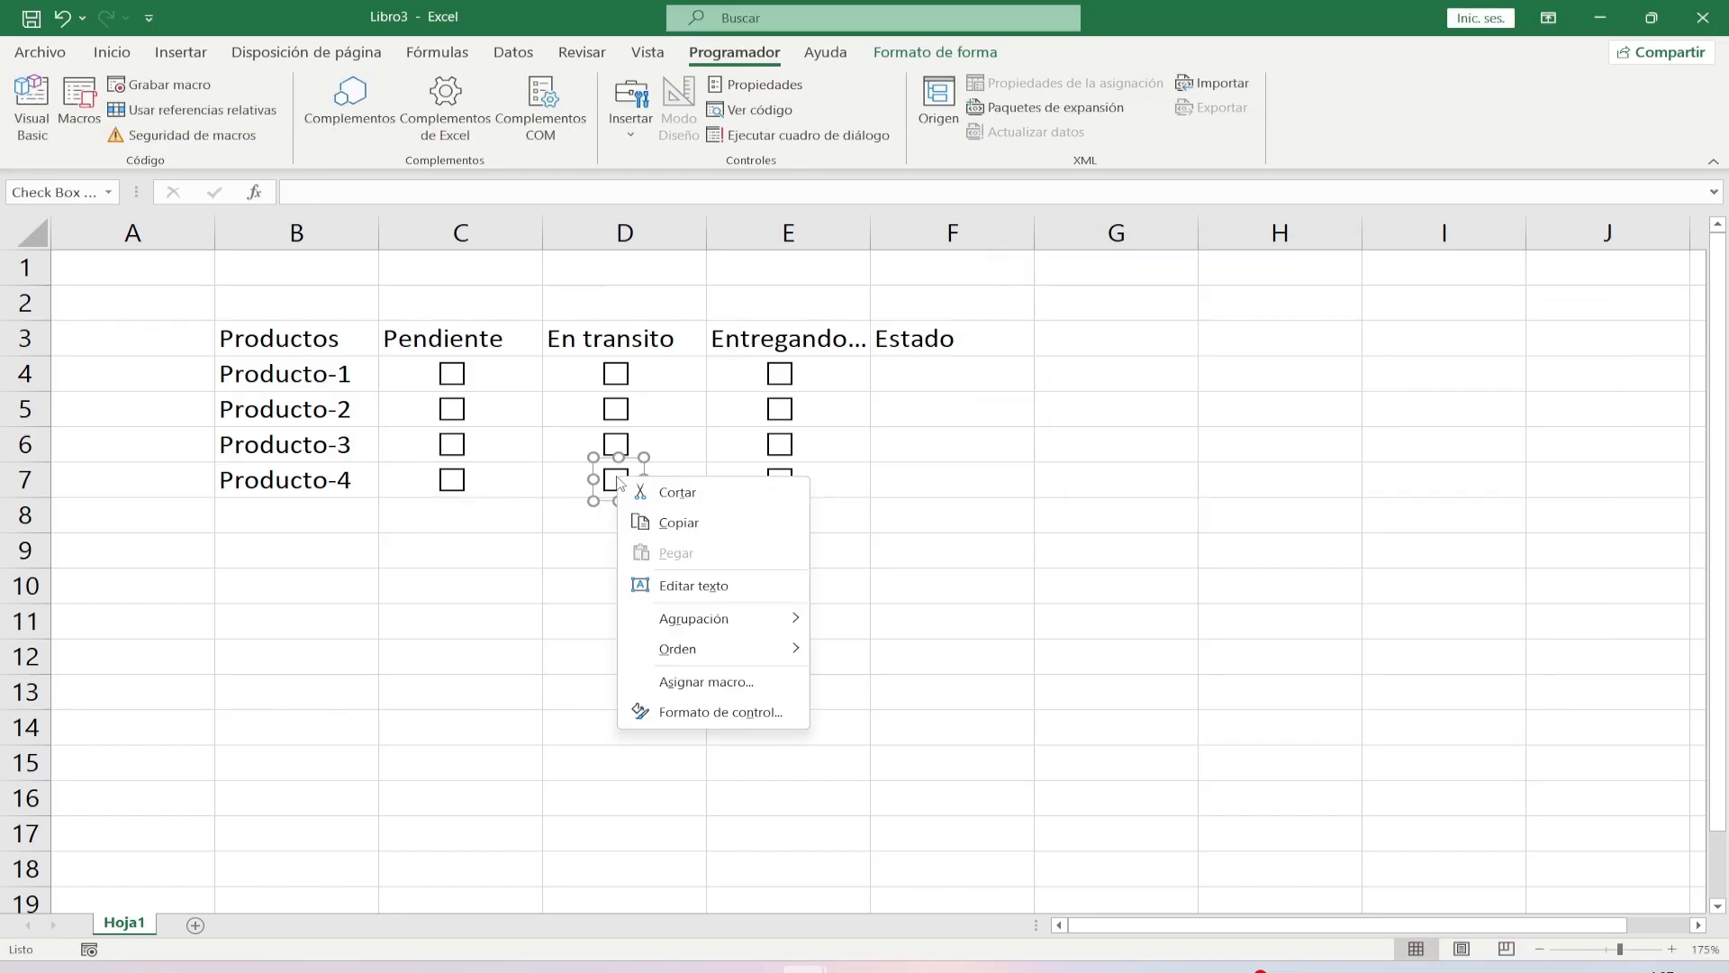
left_click(698, 714)
left_click(1169, 431)
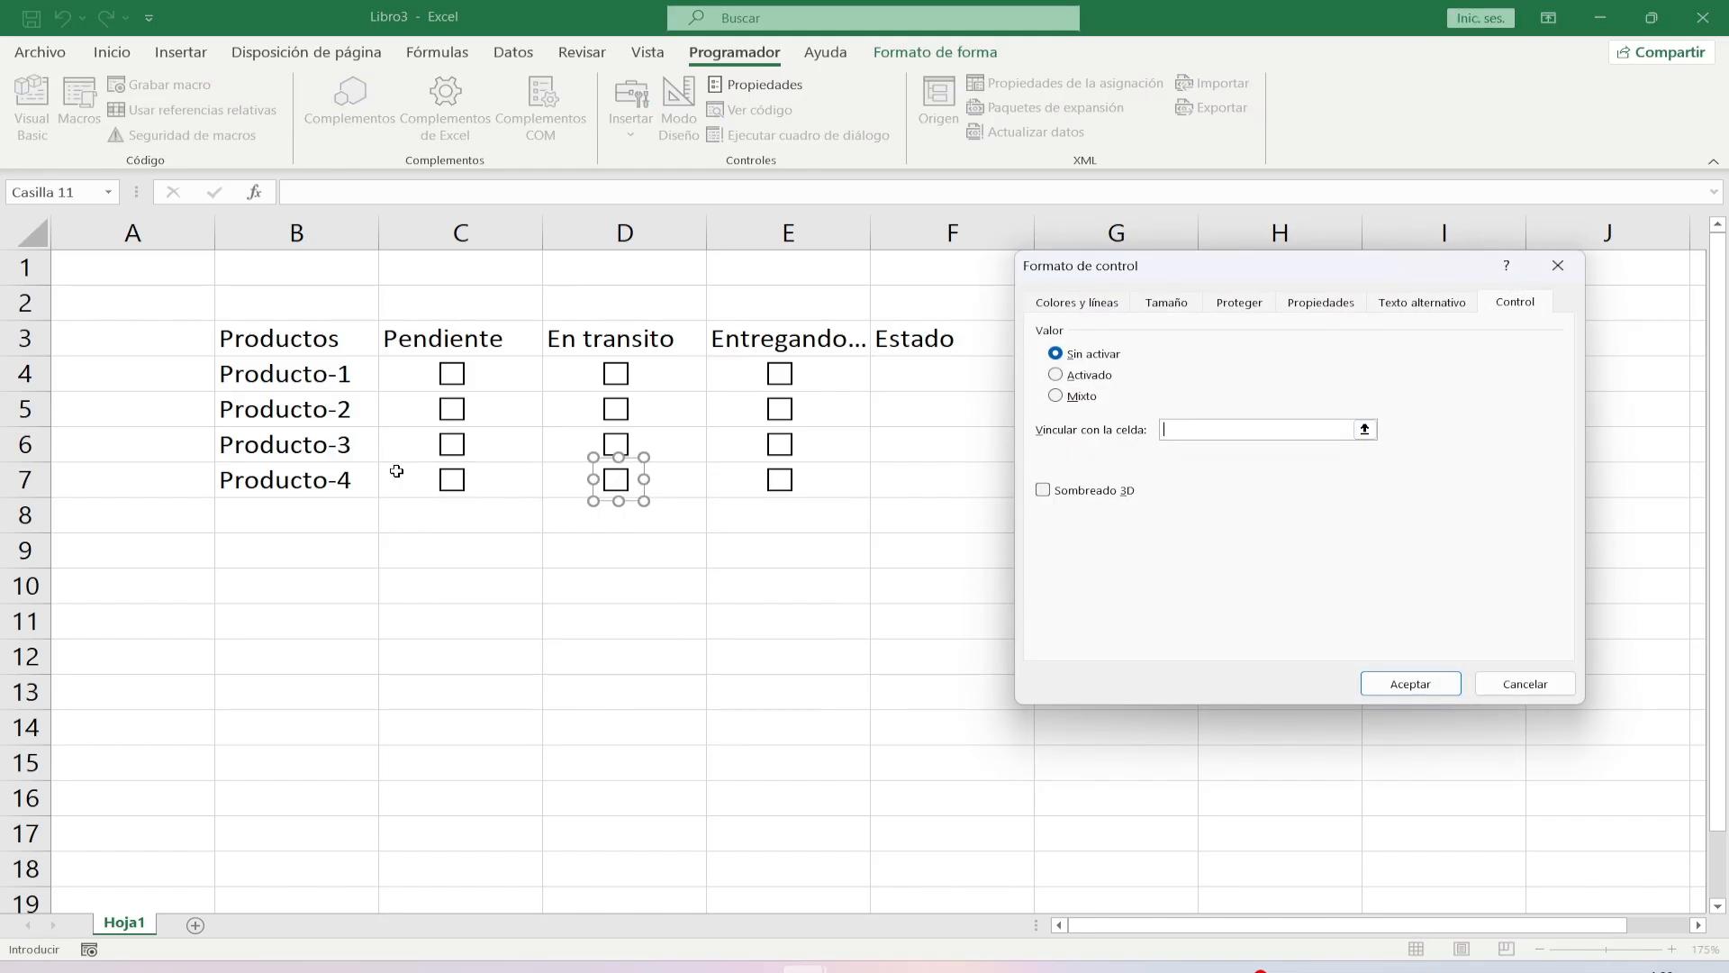
left_click(546, 483)
key("Return")
Link the Entregando check box of Producto-4 to cell E7 and deselect the control.
right_click(782, 480)
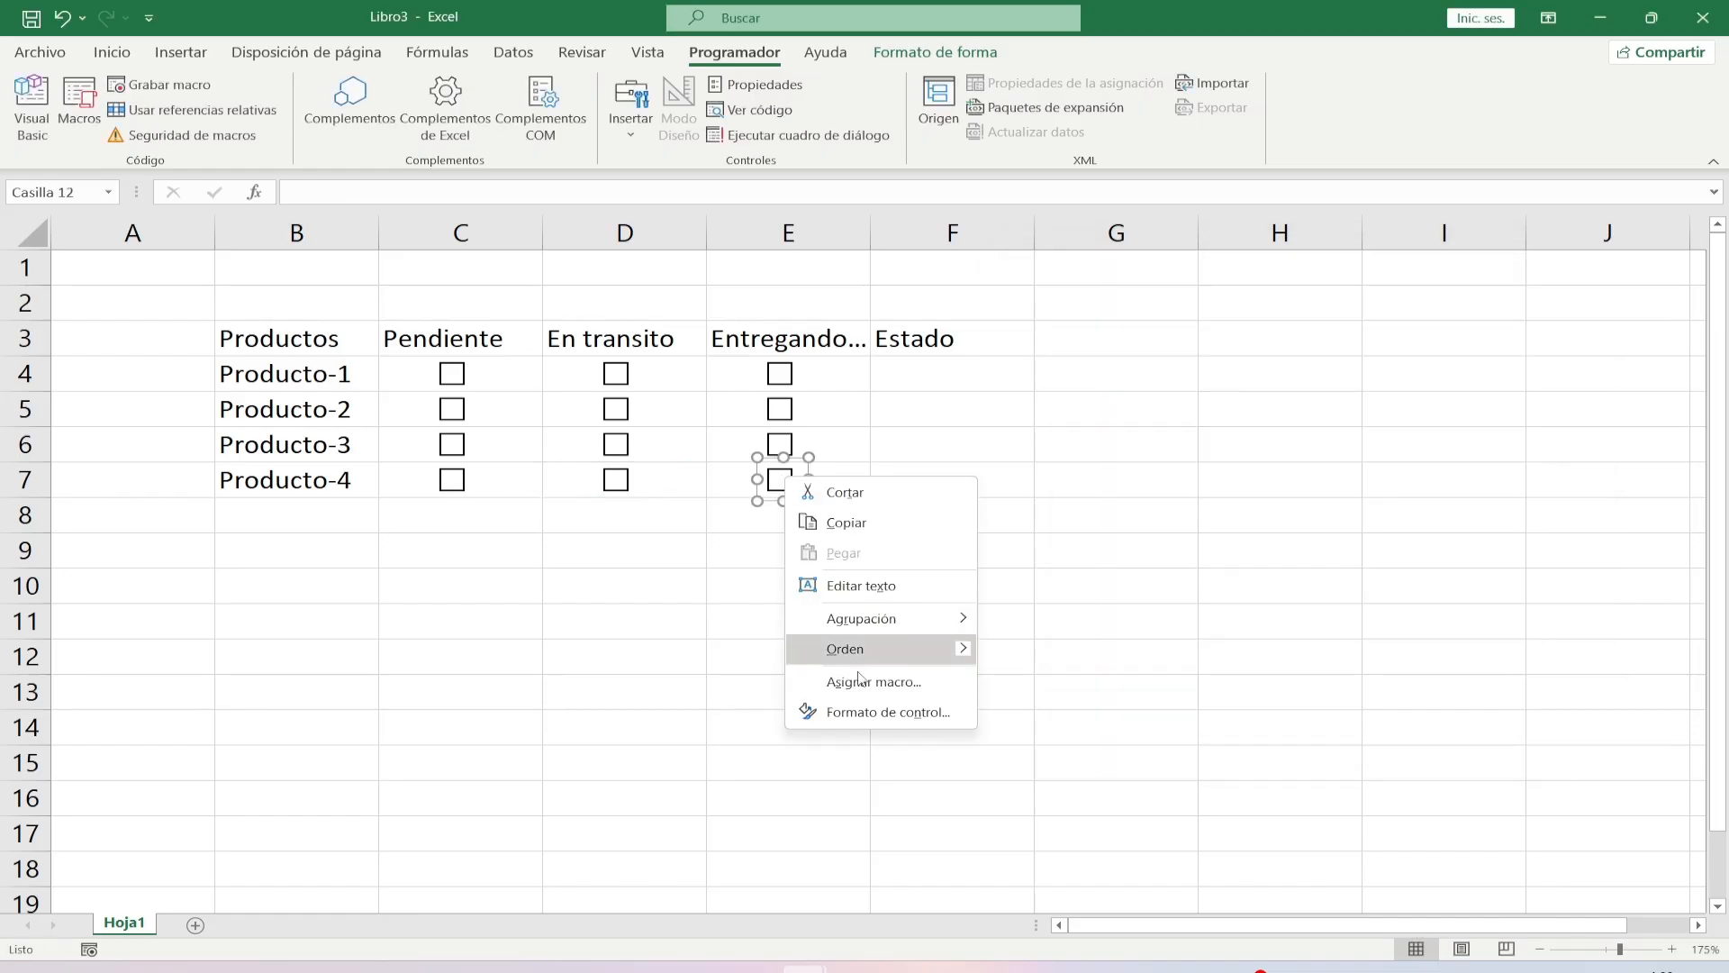
left_click(871, 711)
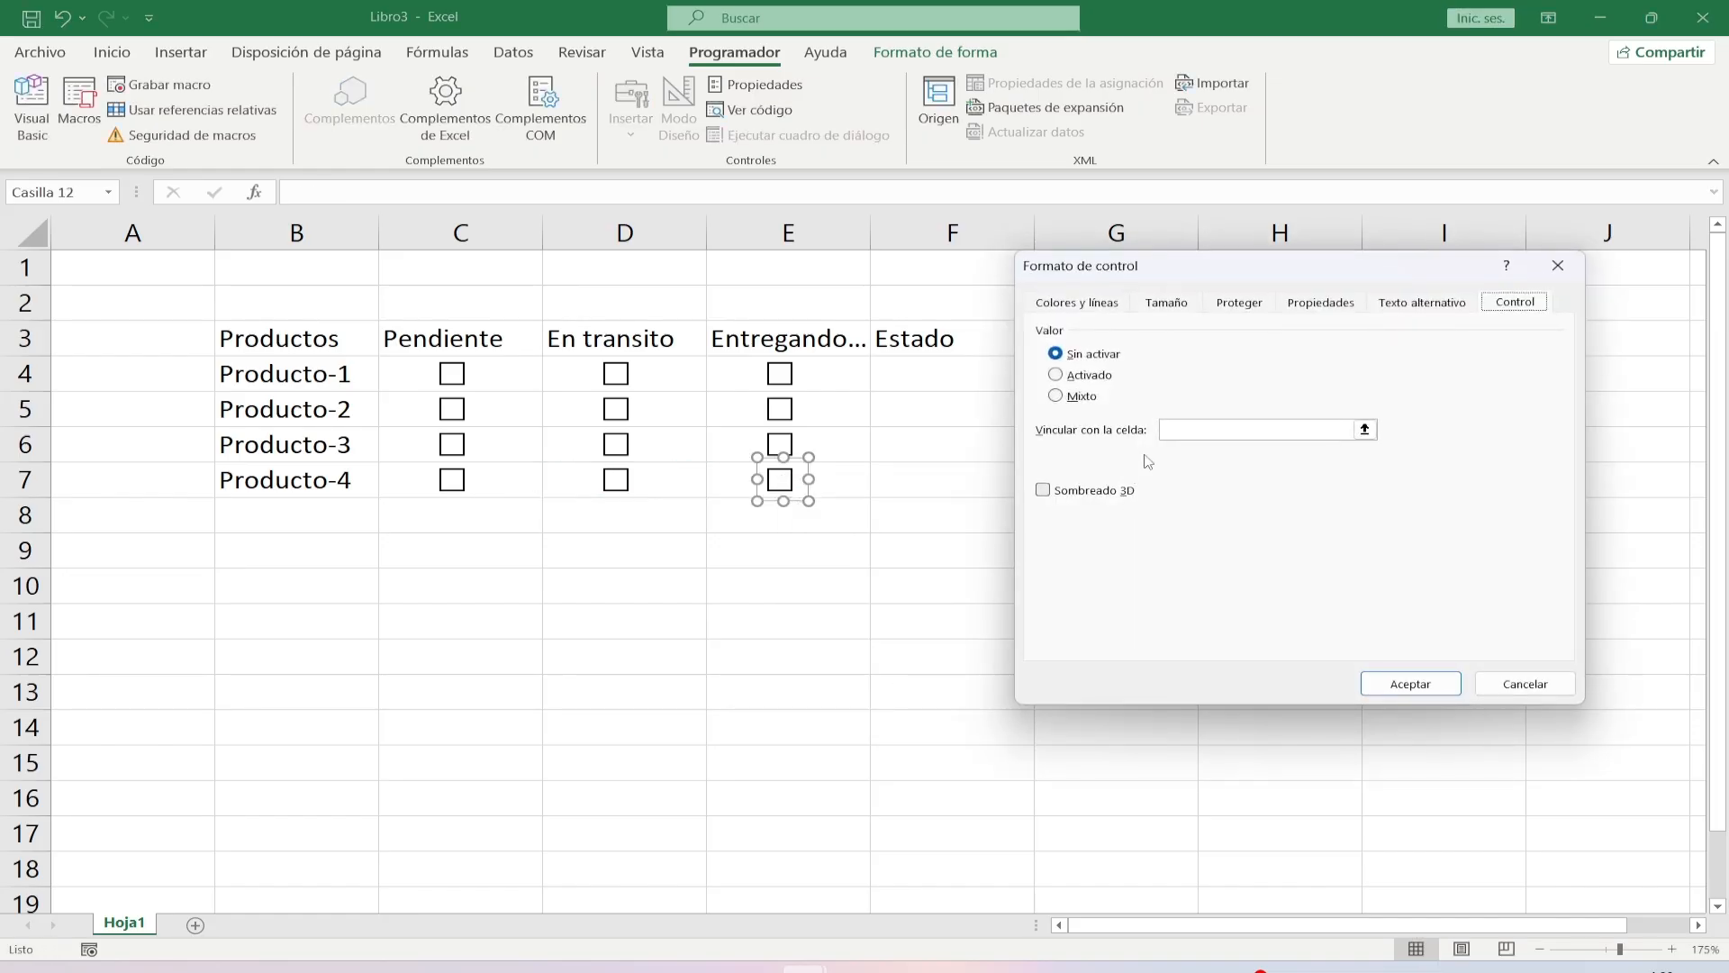
left_click(720, 478)
key("Return")
left_click(640, 580)
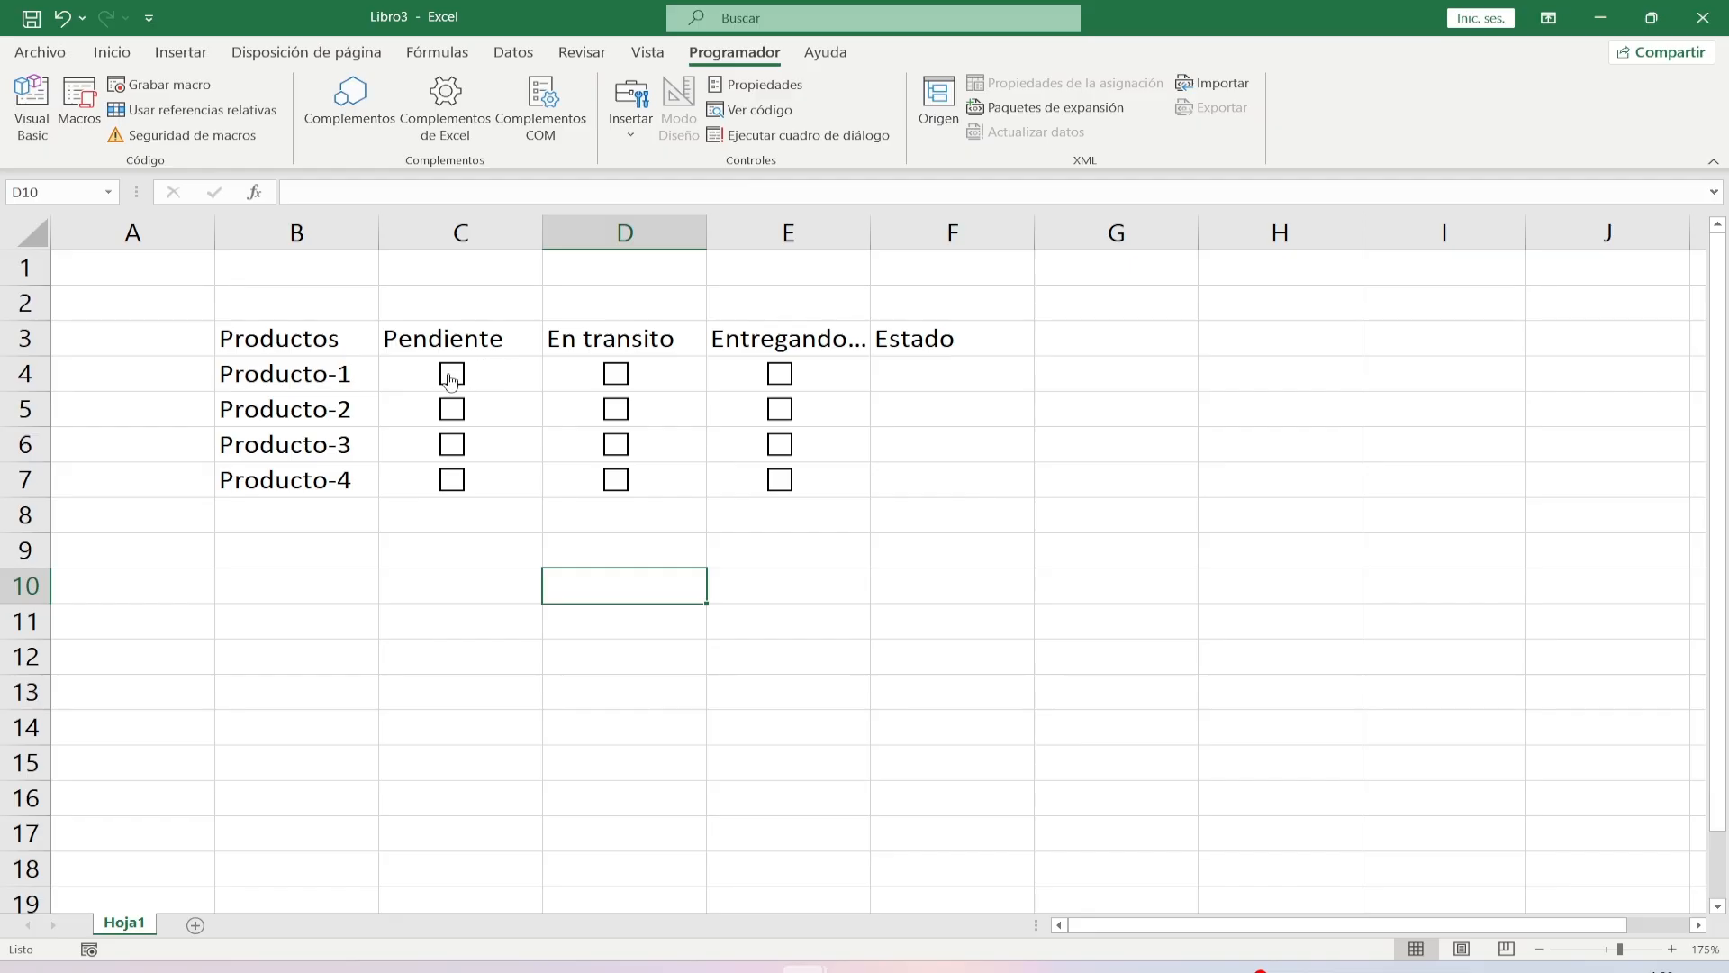
Tick and untick Producto-1's three check boxes so that their linked cells hold FALSO.
left_click(451, 376)
left_click(451, 377)
left_click(616, 373)
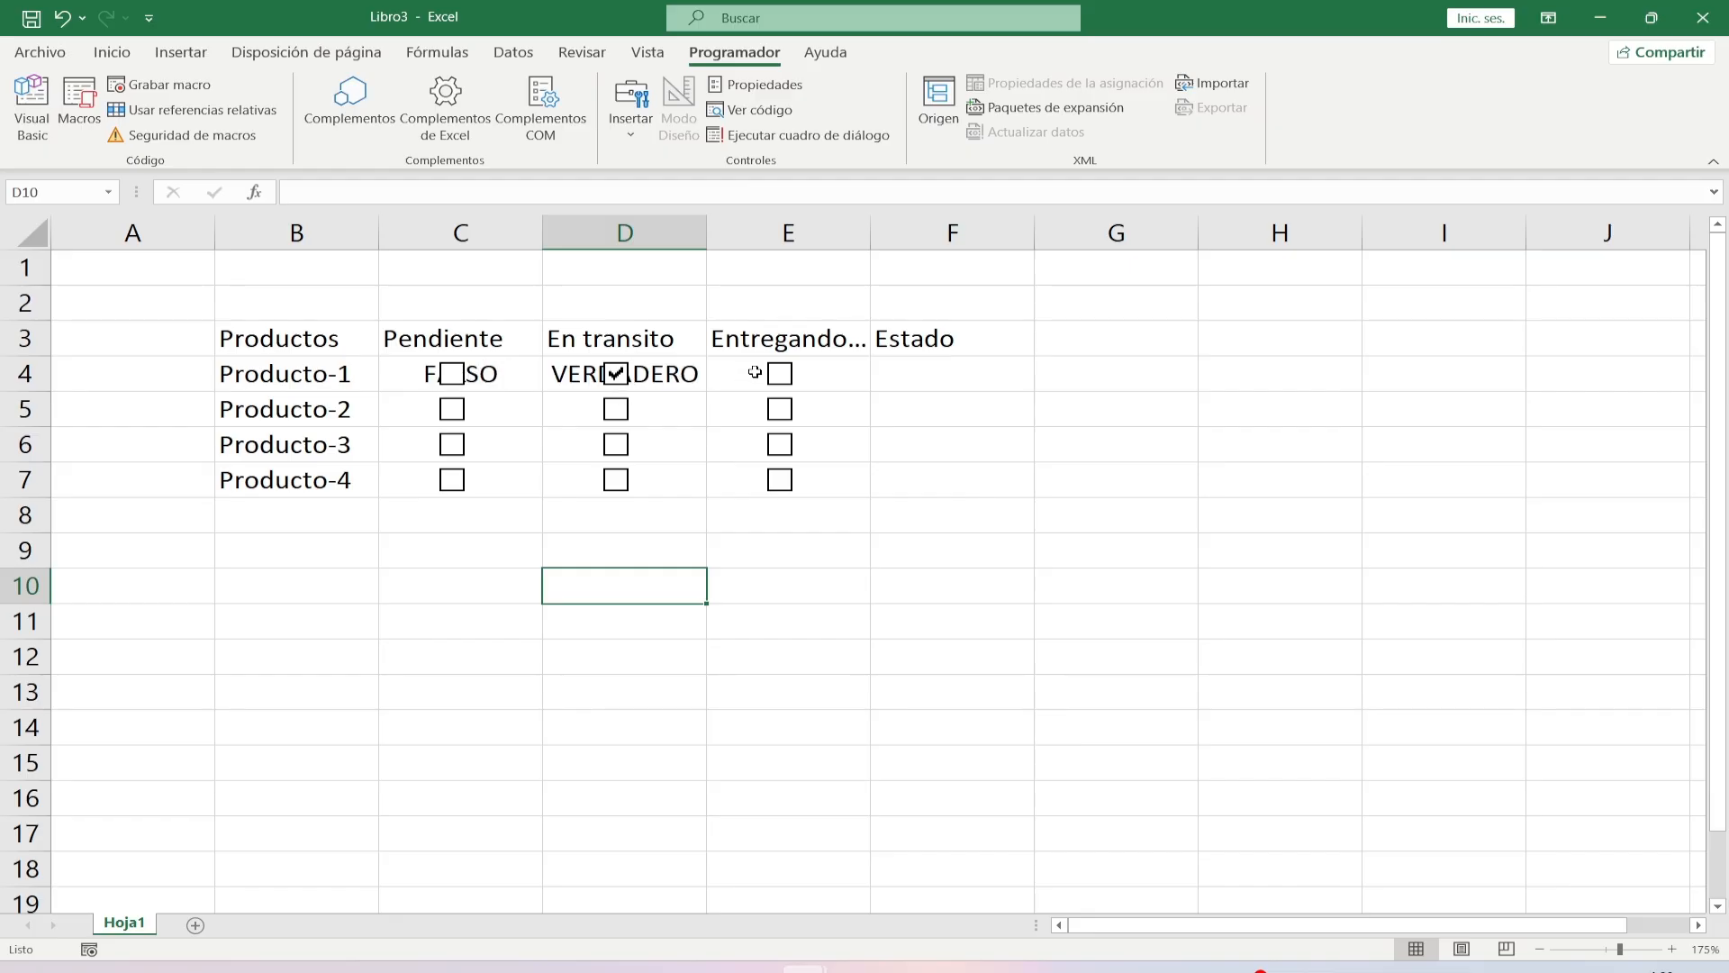
left_click(778, 378)
left_click(622, 378)
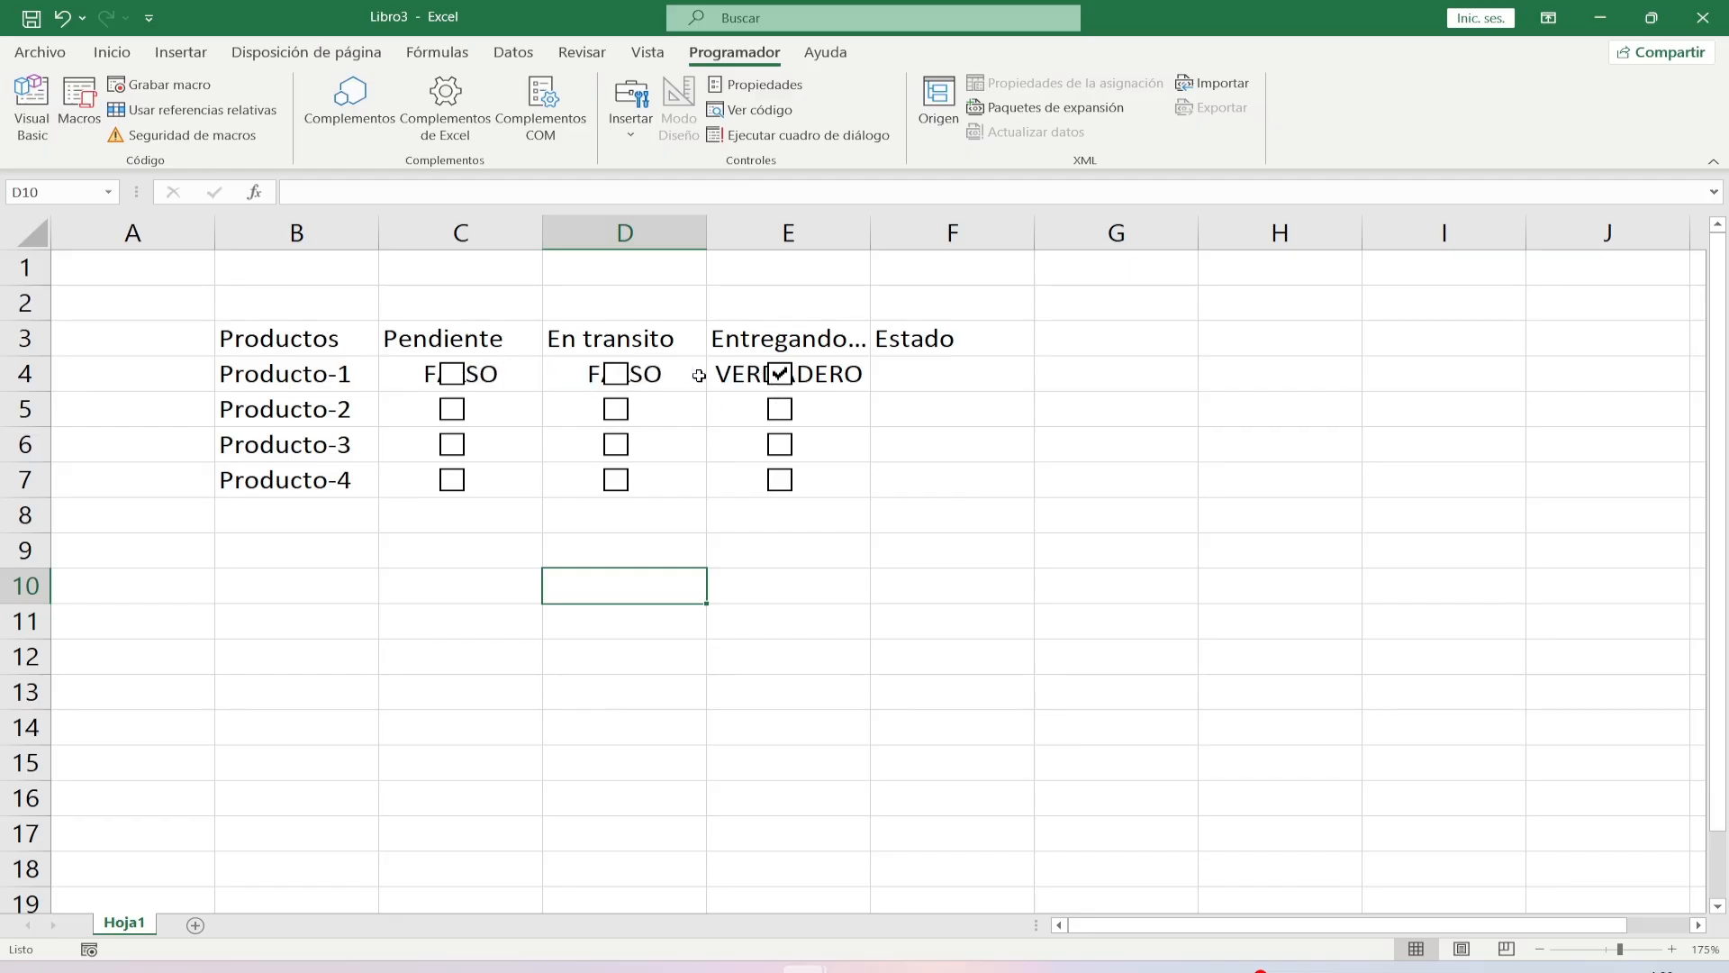
left_click(779, 377)
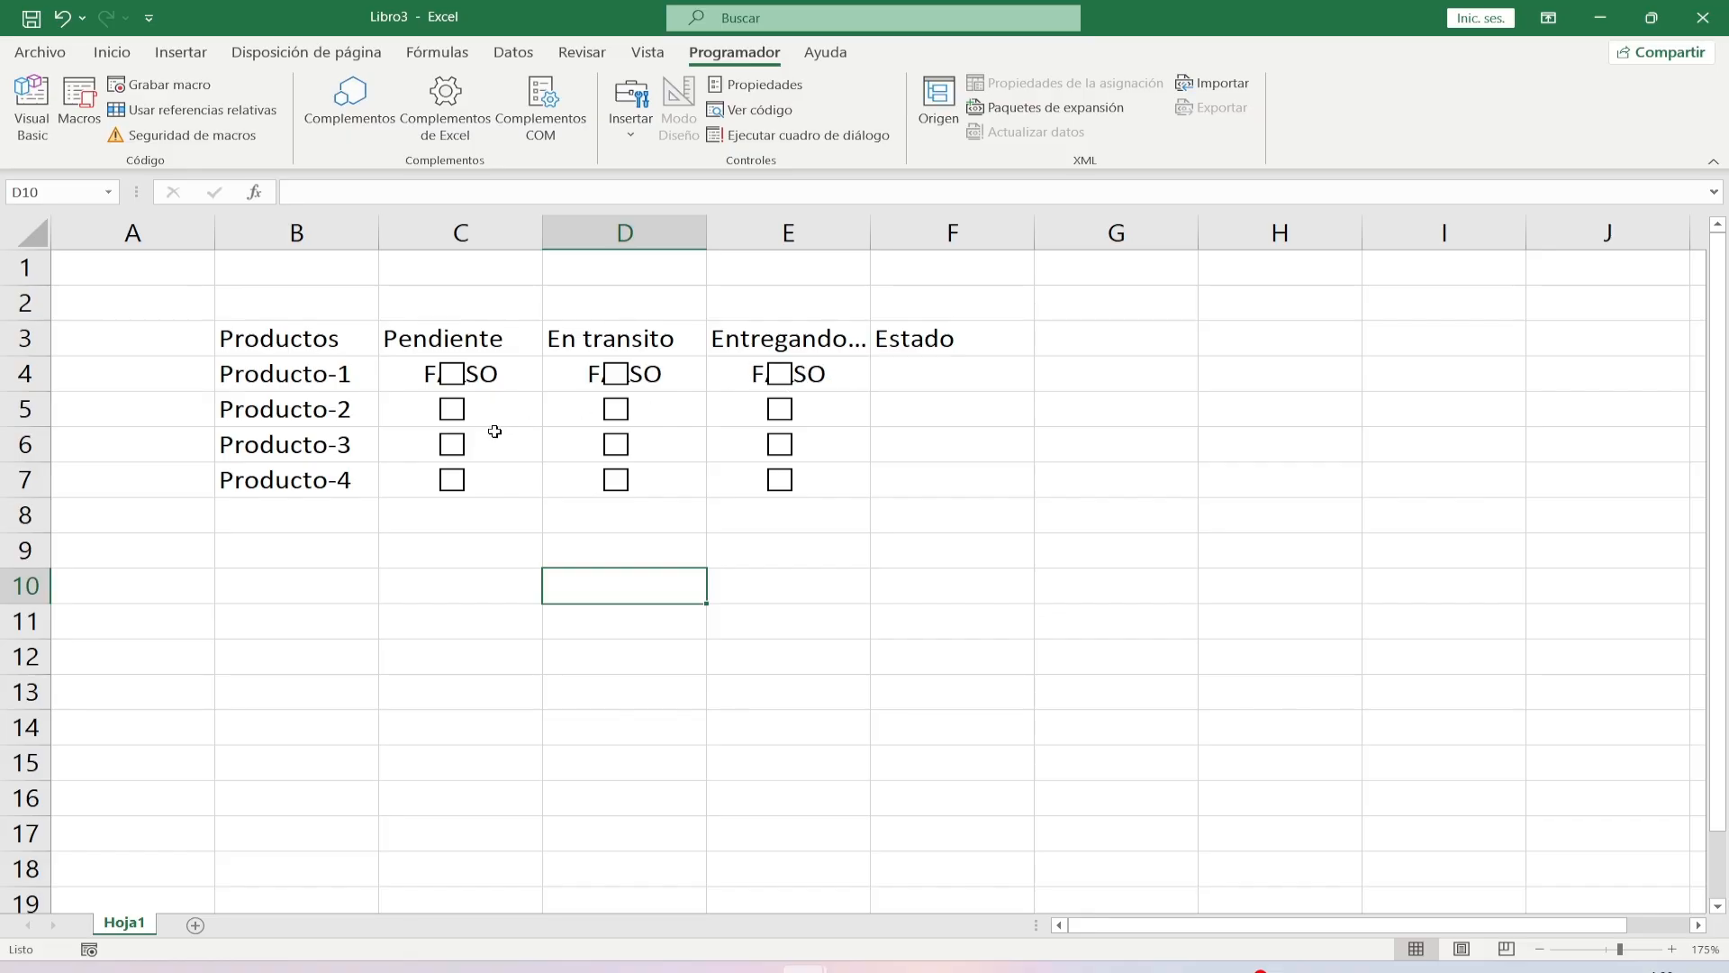
Tick and untick Producto-2's three check boxes to write FALSO into C5, D5 and E5.
left_click(453, 412)
left_click(453, 413)
left_click(618, 411)
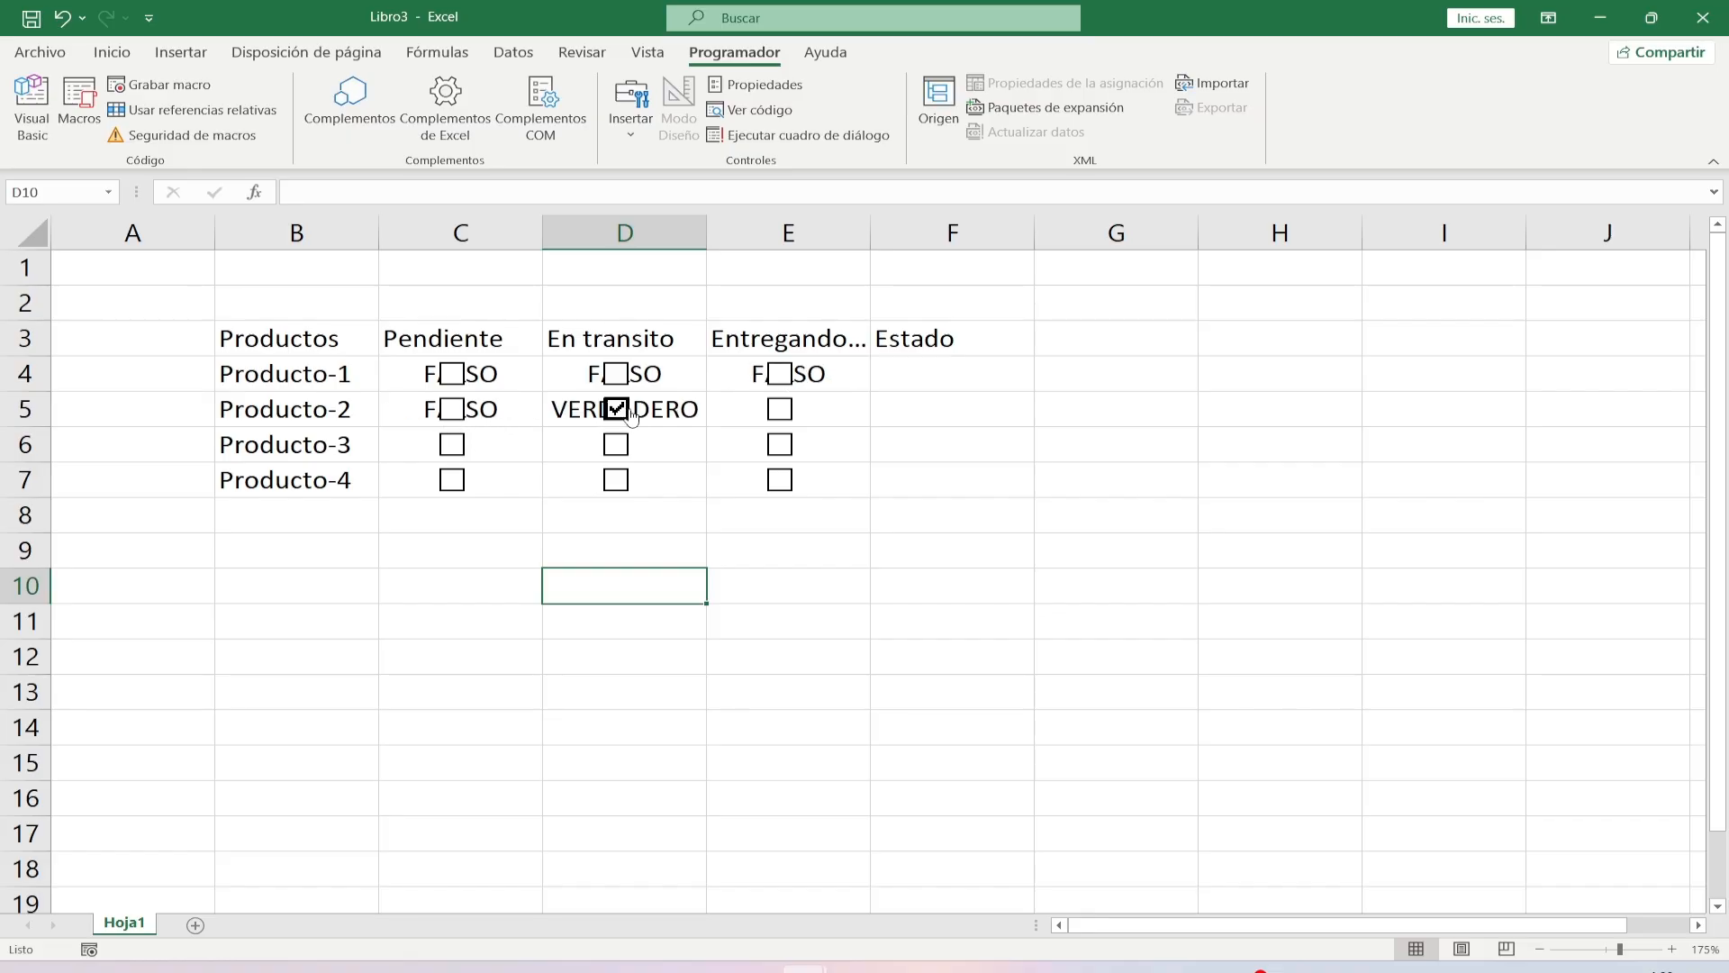
left_click(631, 413)
left_click(782, 409)
left_click(782, 410)
Toggle each of Producto-3's check boxes on and off to put FALSO in cells C6 to E6.
left_click(457, 448)
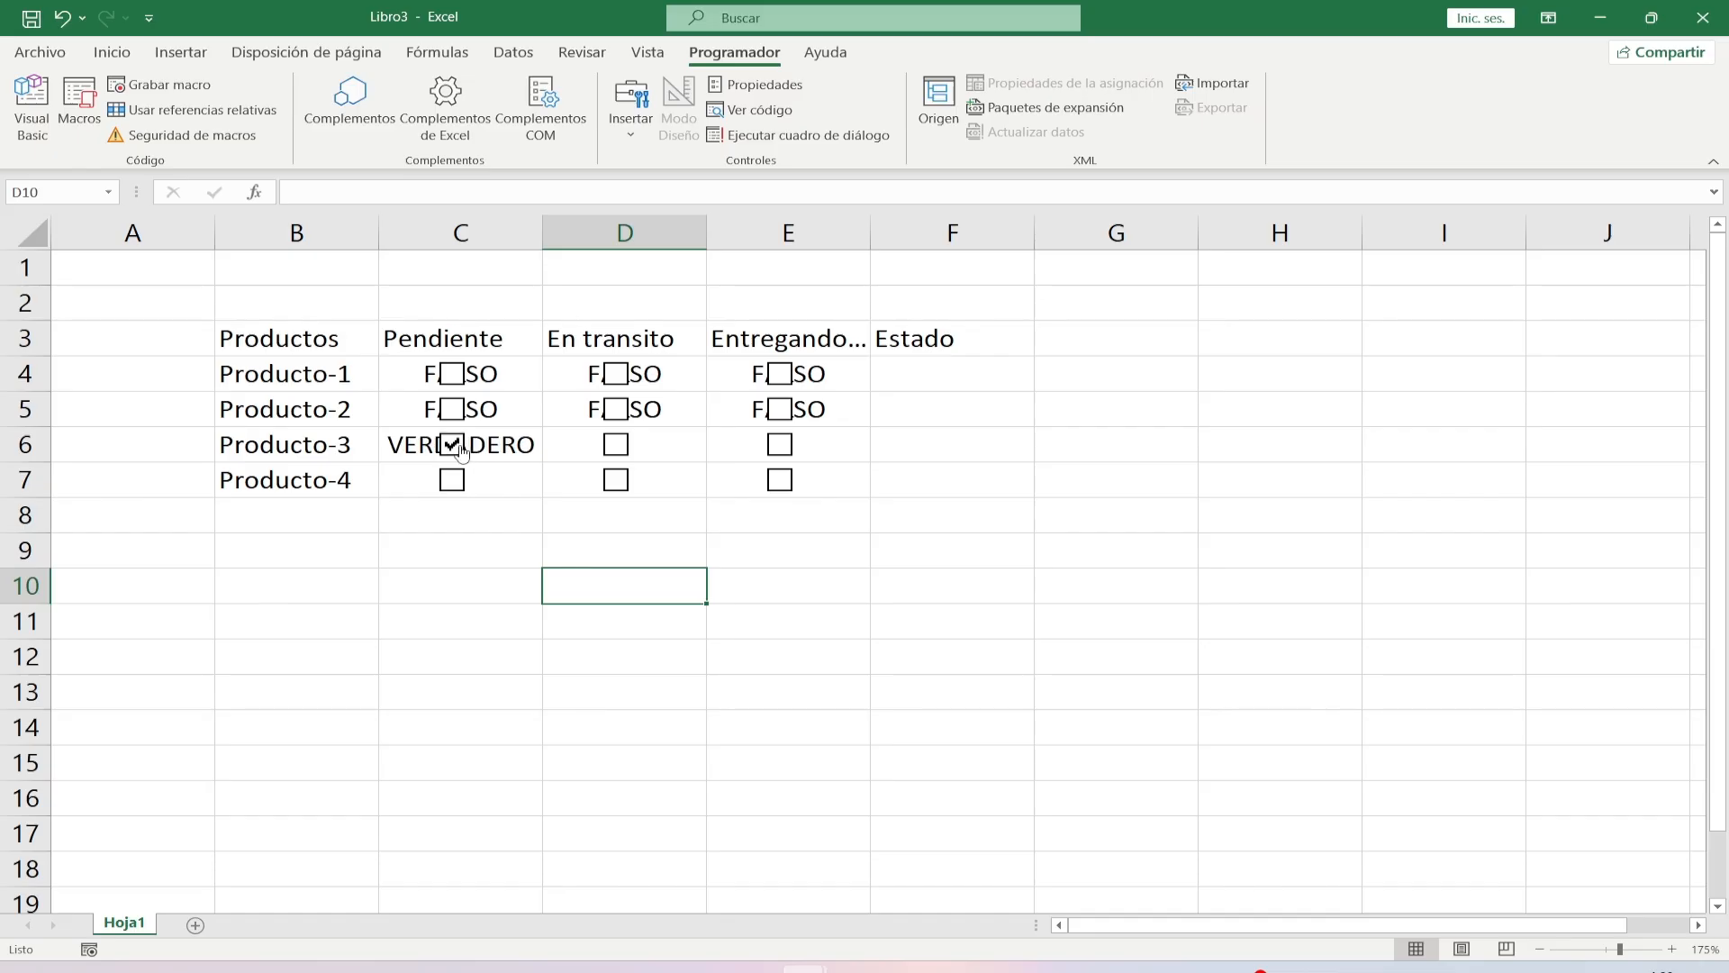
left_click(455, 446)
left_click(617, 446)
left_click(617, 446)
left_click(781, 446)
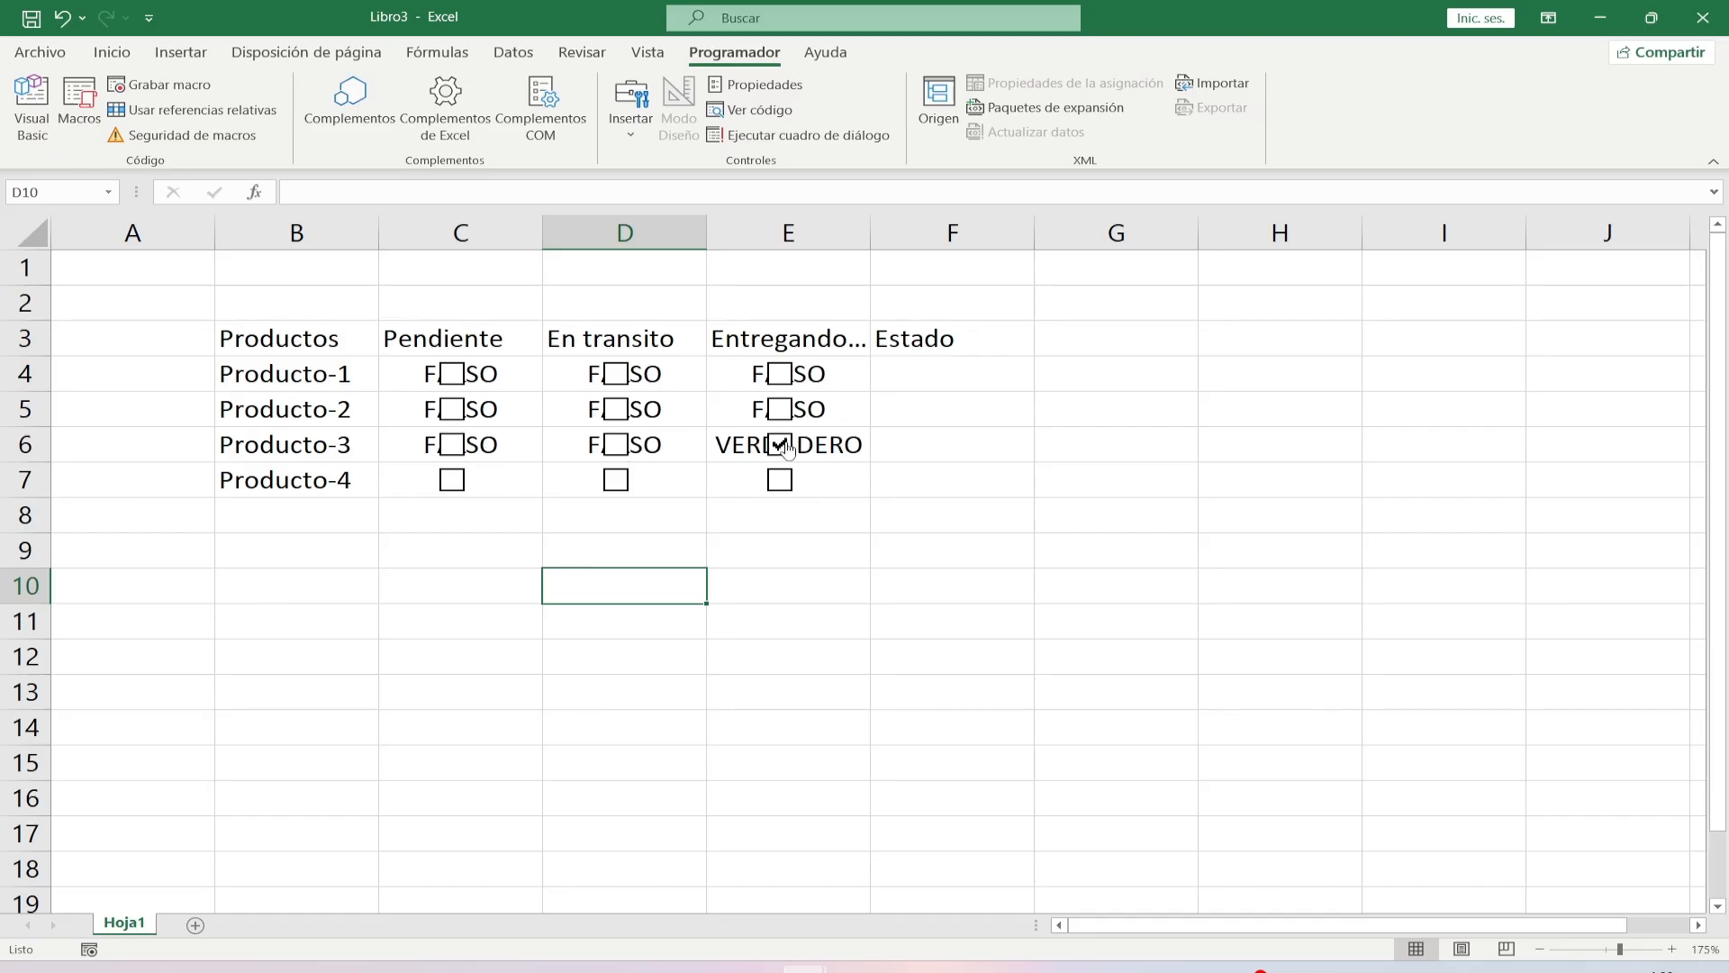
left_click(781, 446)
Tick all three Producto-4 check boxes and untick them again, leaving FALSO in C7 to E7.
left_click(452, 481)
left_click(616, 480)
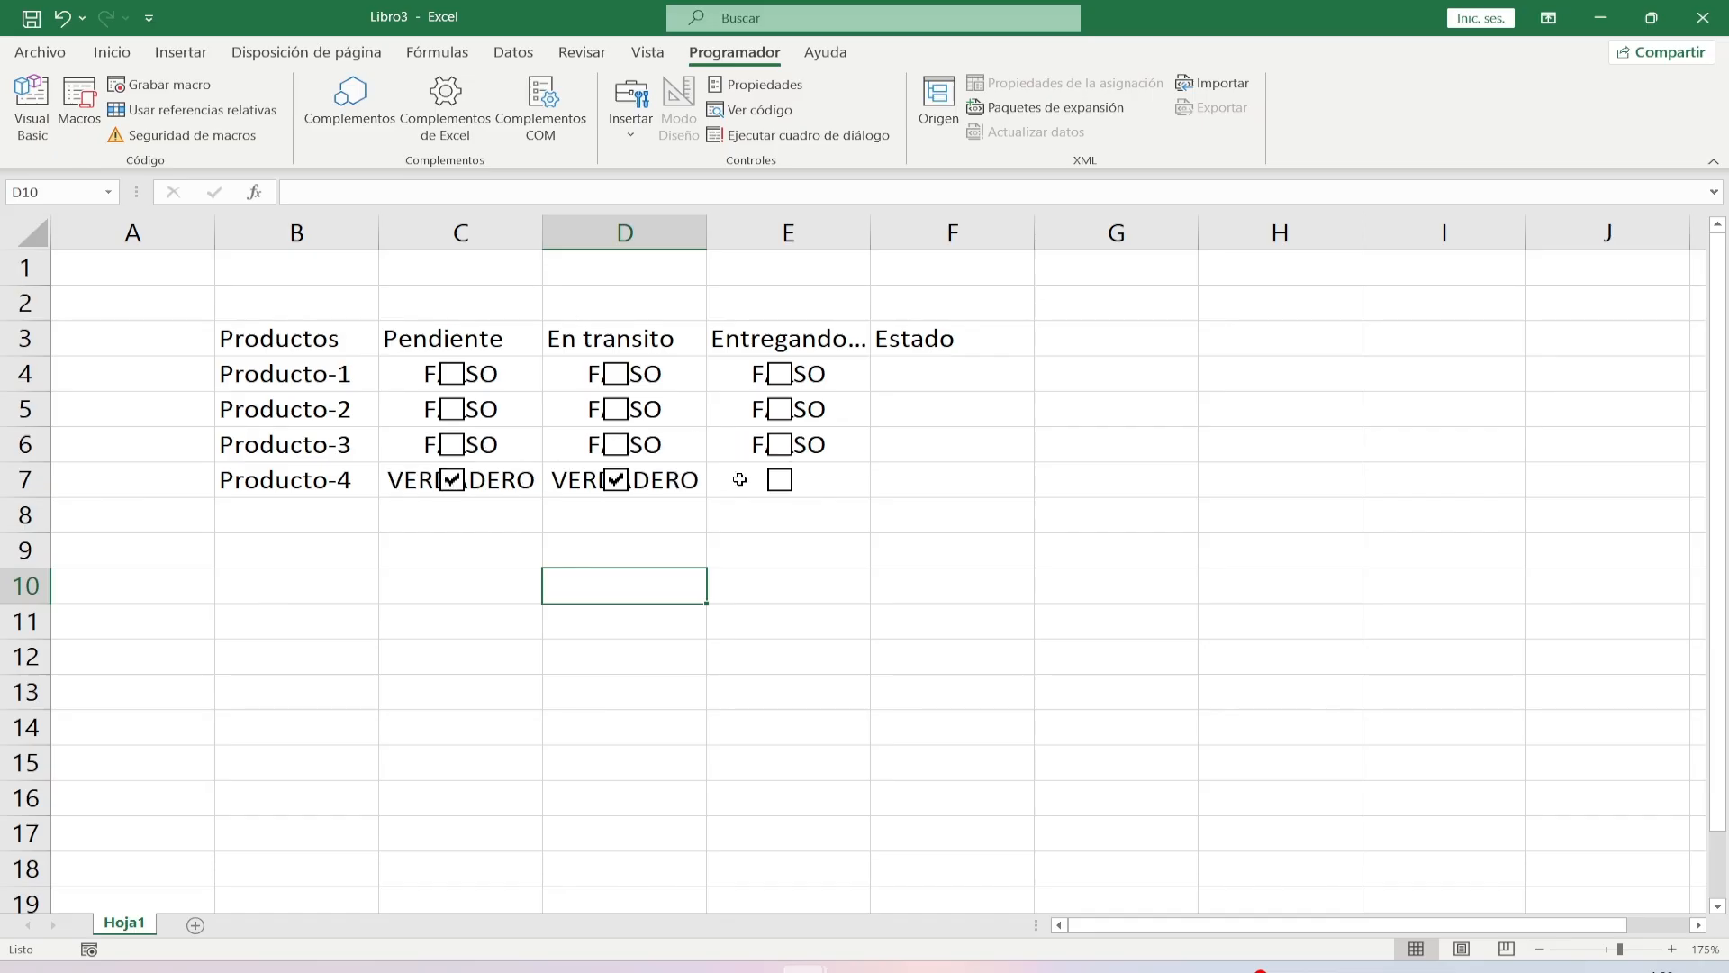
left_click(780, 480)
left_click(452, 481)
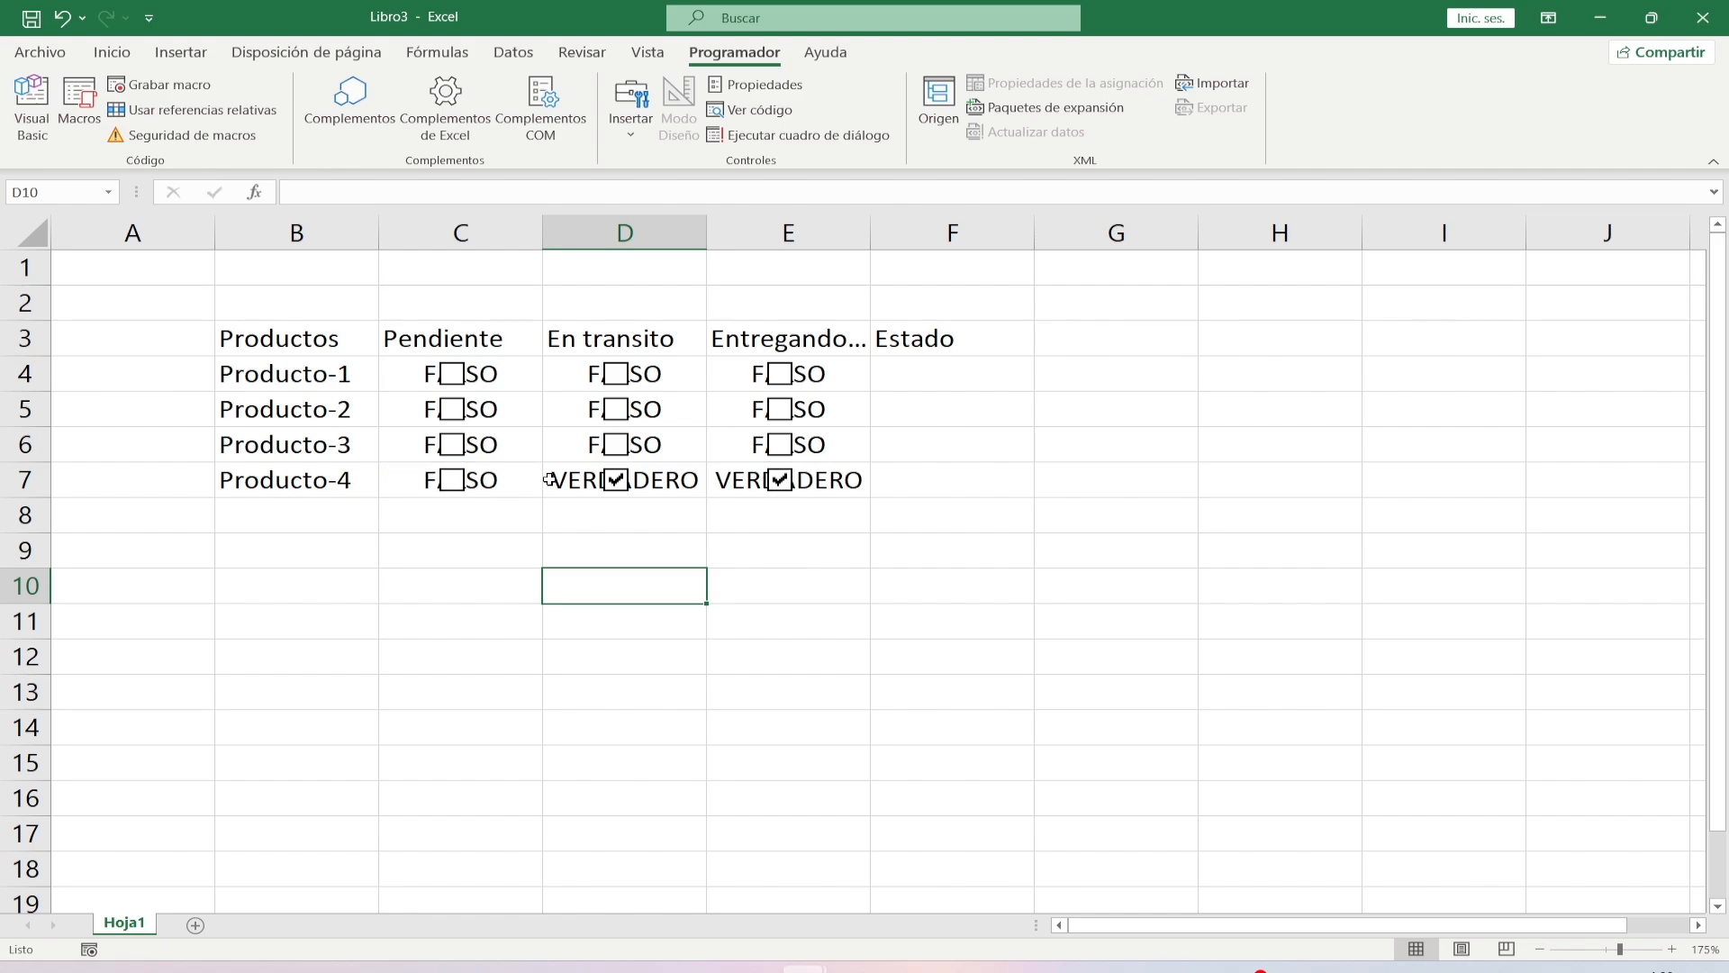
left_click(616, 480)
left_click(780, 480)
Set the font colour of the linked cells C4:E7 to white and check the values stored in Producto-1's row.
left_click_drag(838, 482, 469, 379)
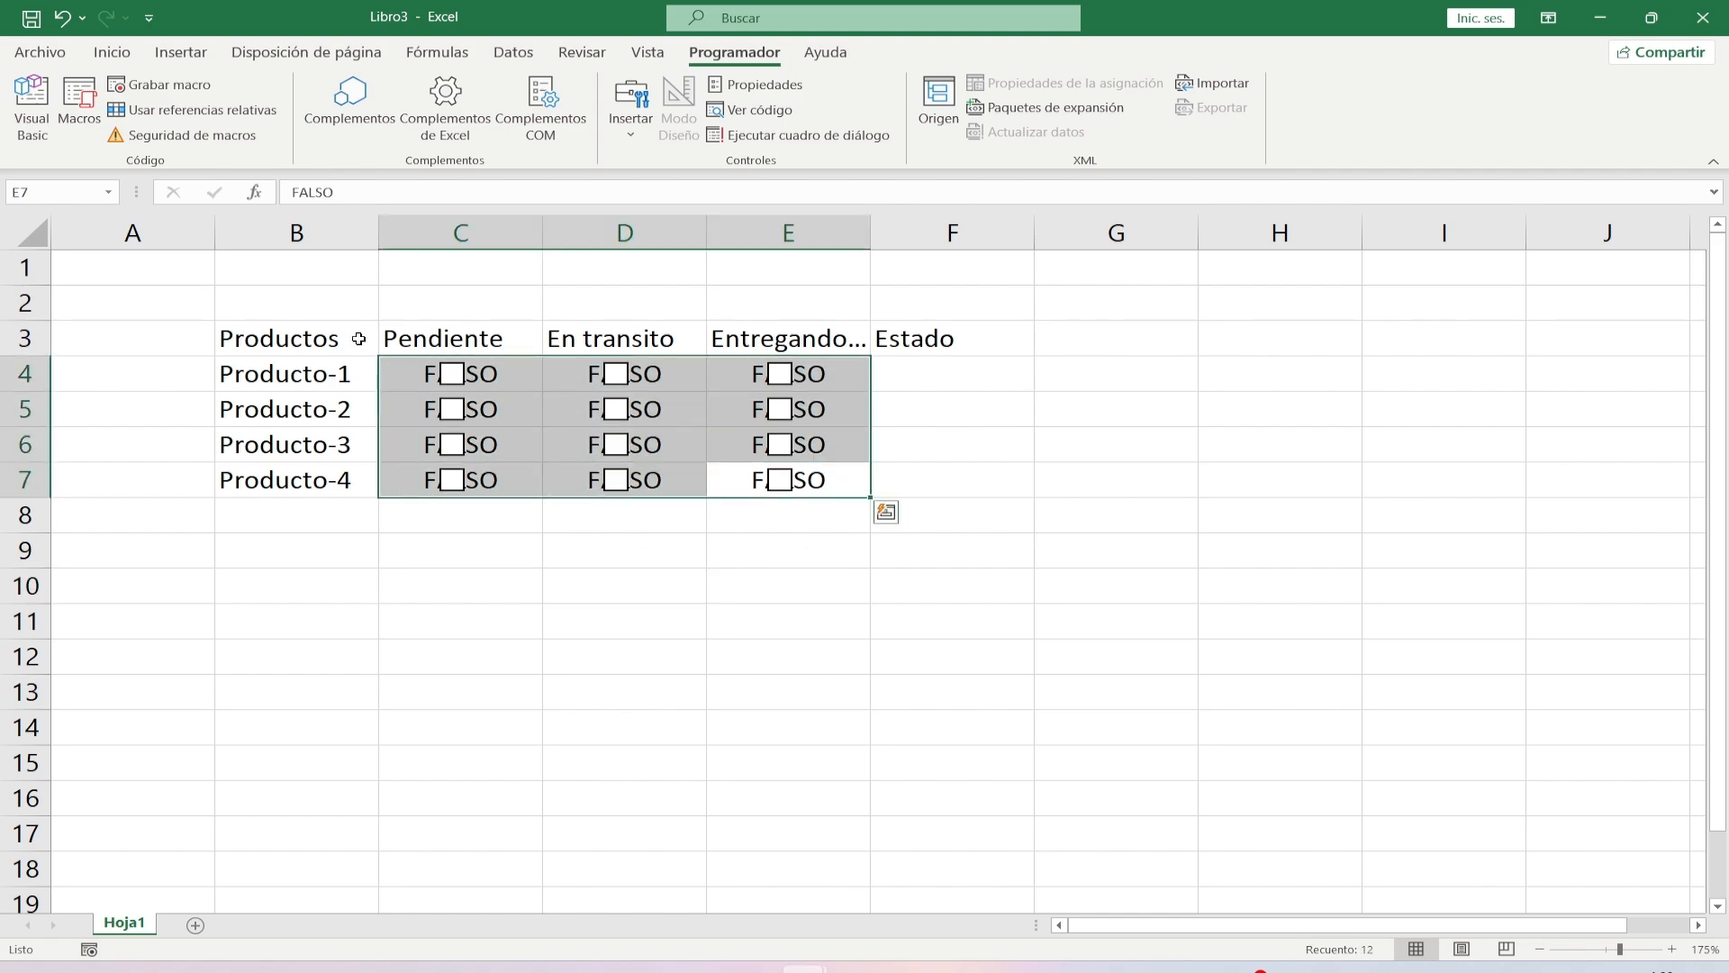
left_click(113, 54)
left_click(431, 126)
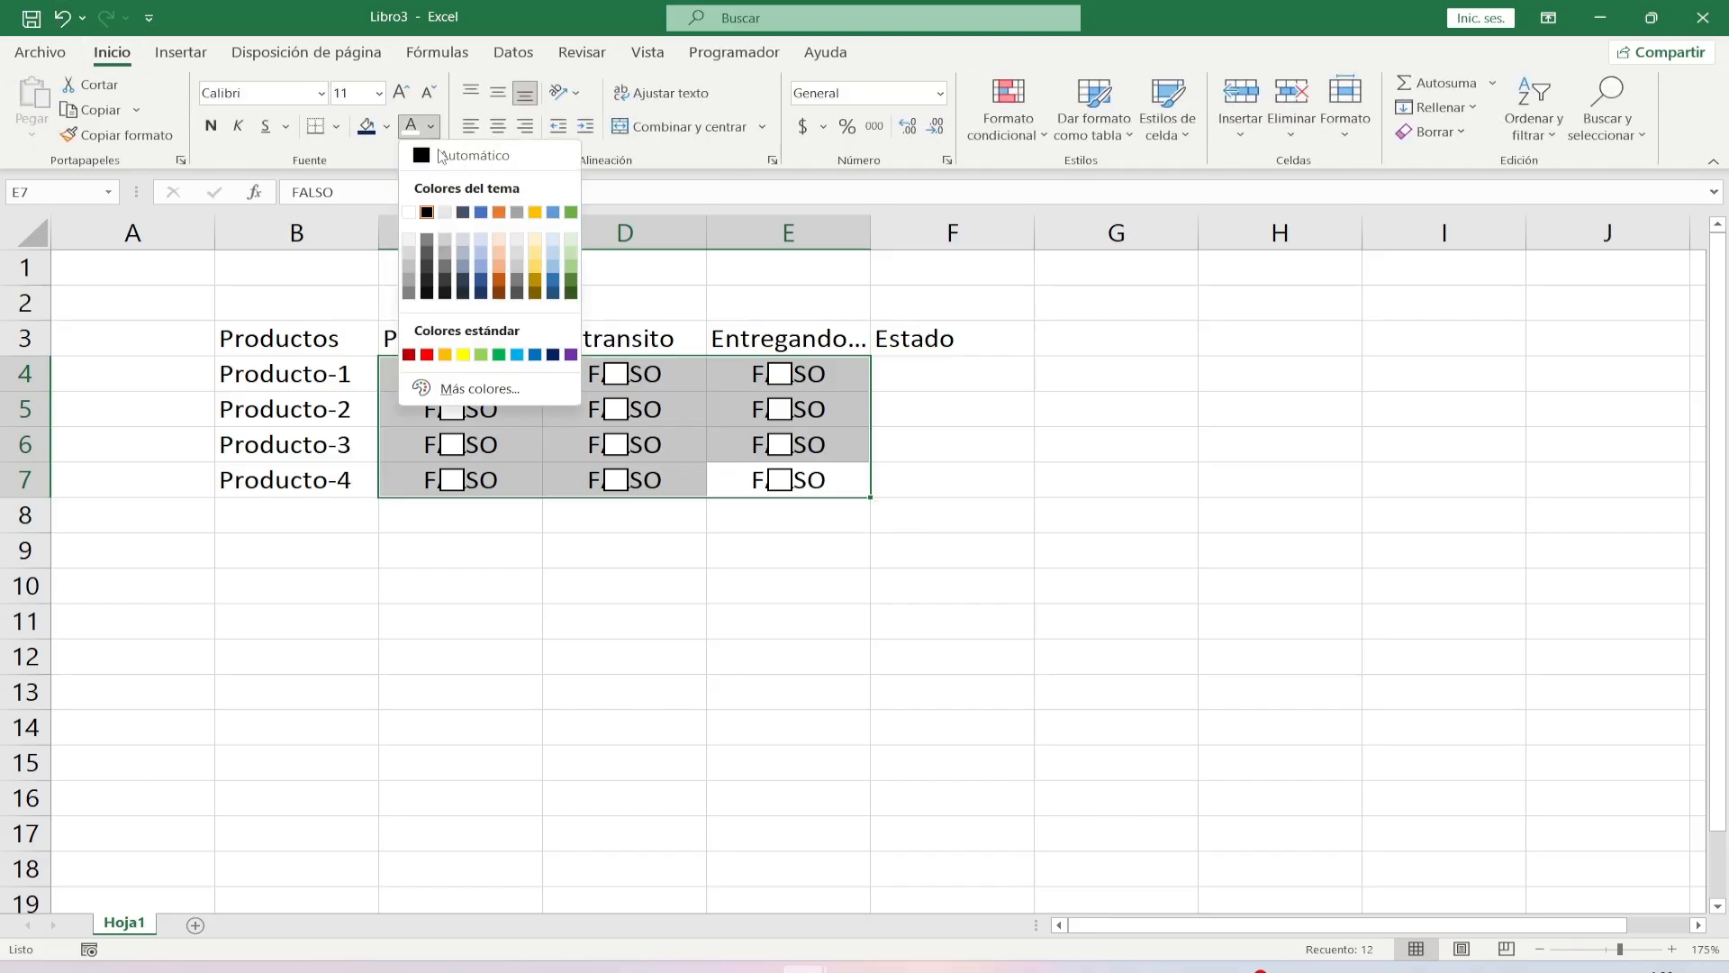
left_click(409, 213)
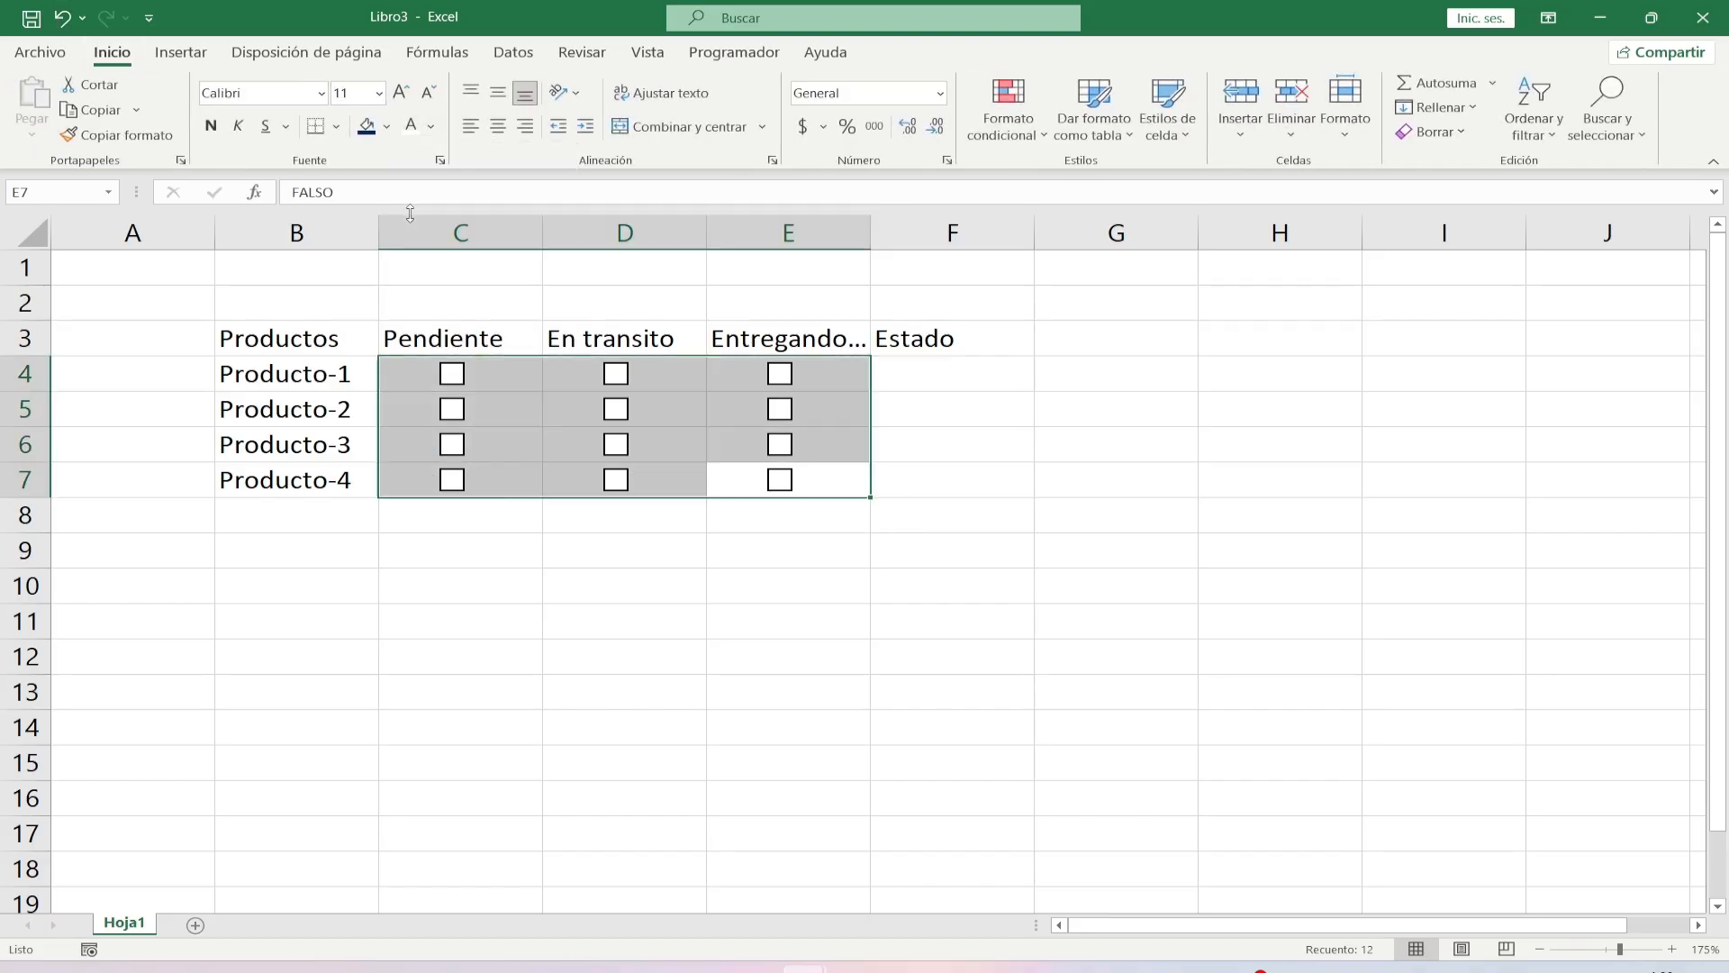
left_click(498, 501)
left_click(537, 385)
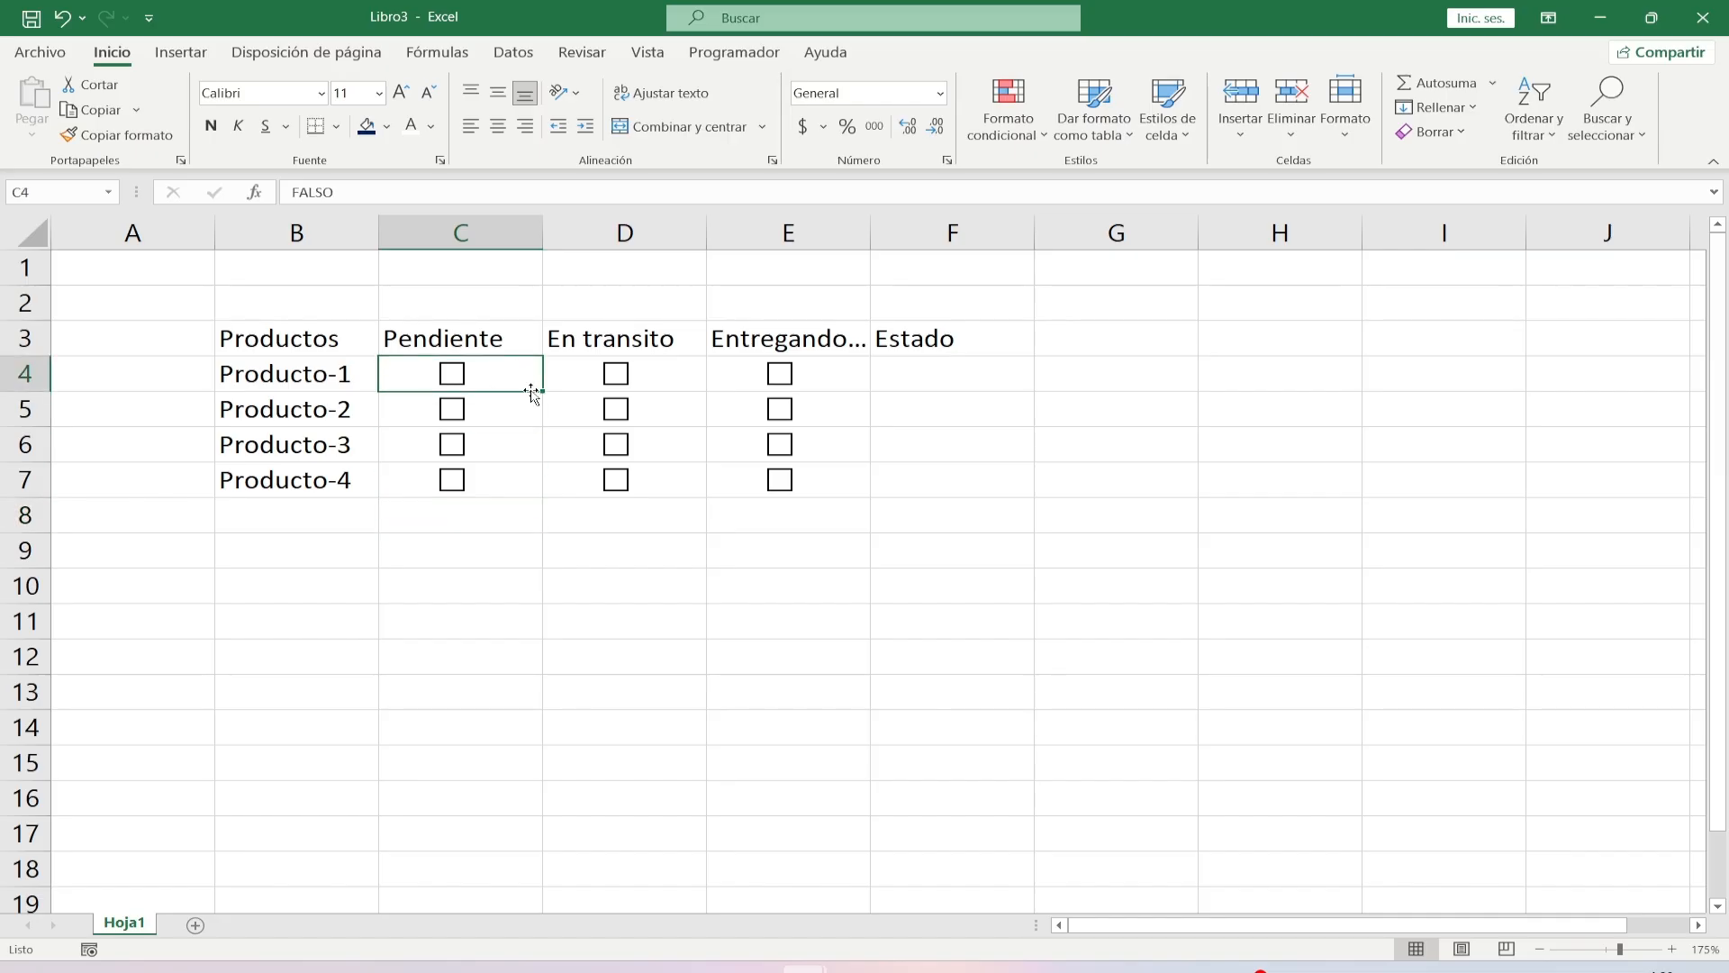
key("Right")
key("Right")
key("Right")
left_click(1007, 539)
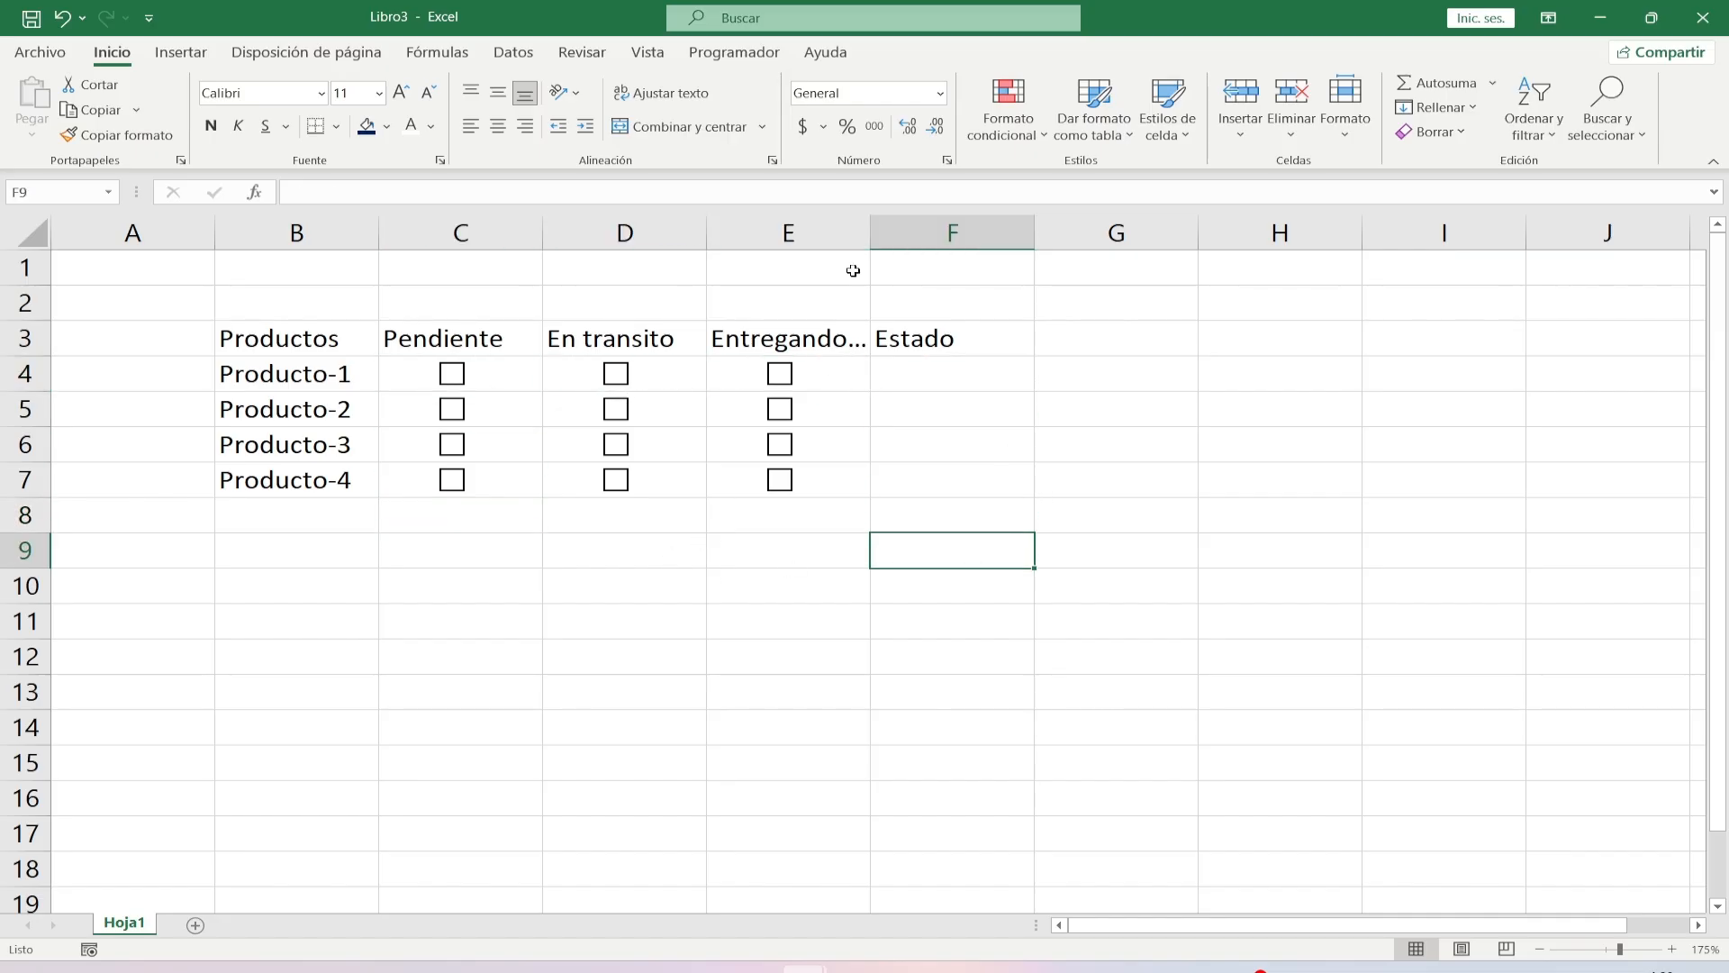
Widen column E slightly and start a BUSCARX formula in F4 with FALSO as the lookup value.
left_click_drag(872, 239, 875, 239)
left_click(910, 382)
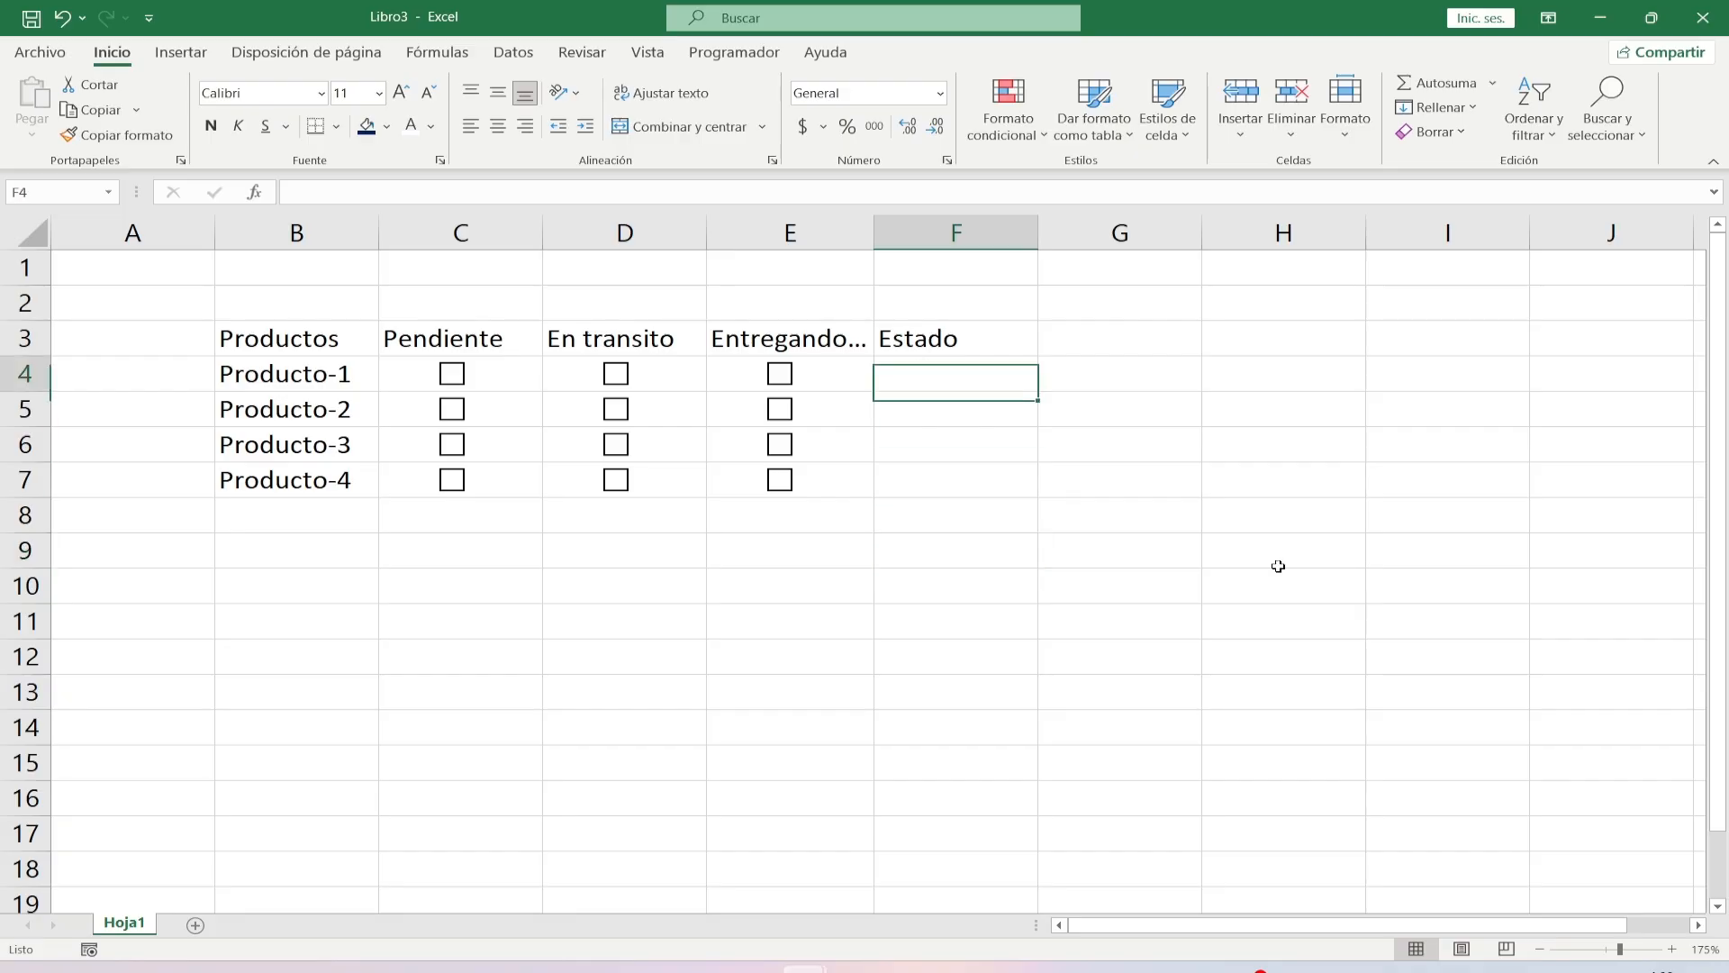
type("=BU")
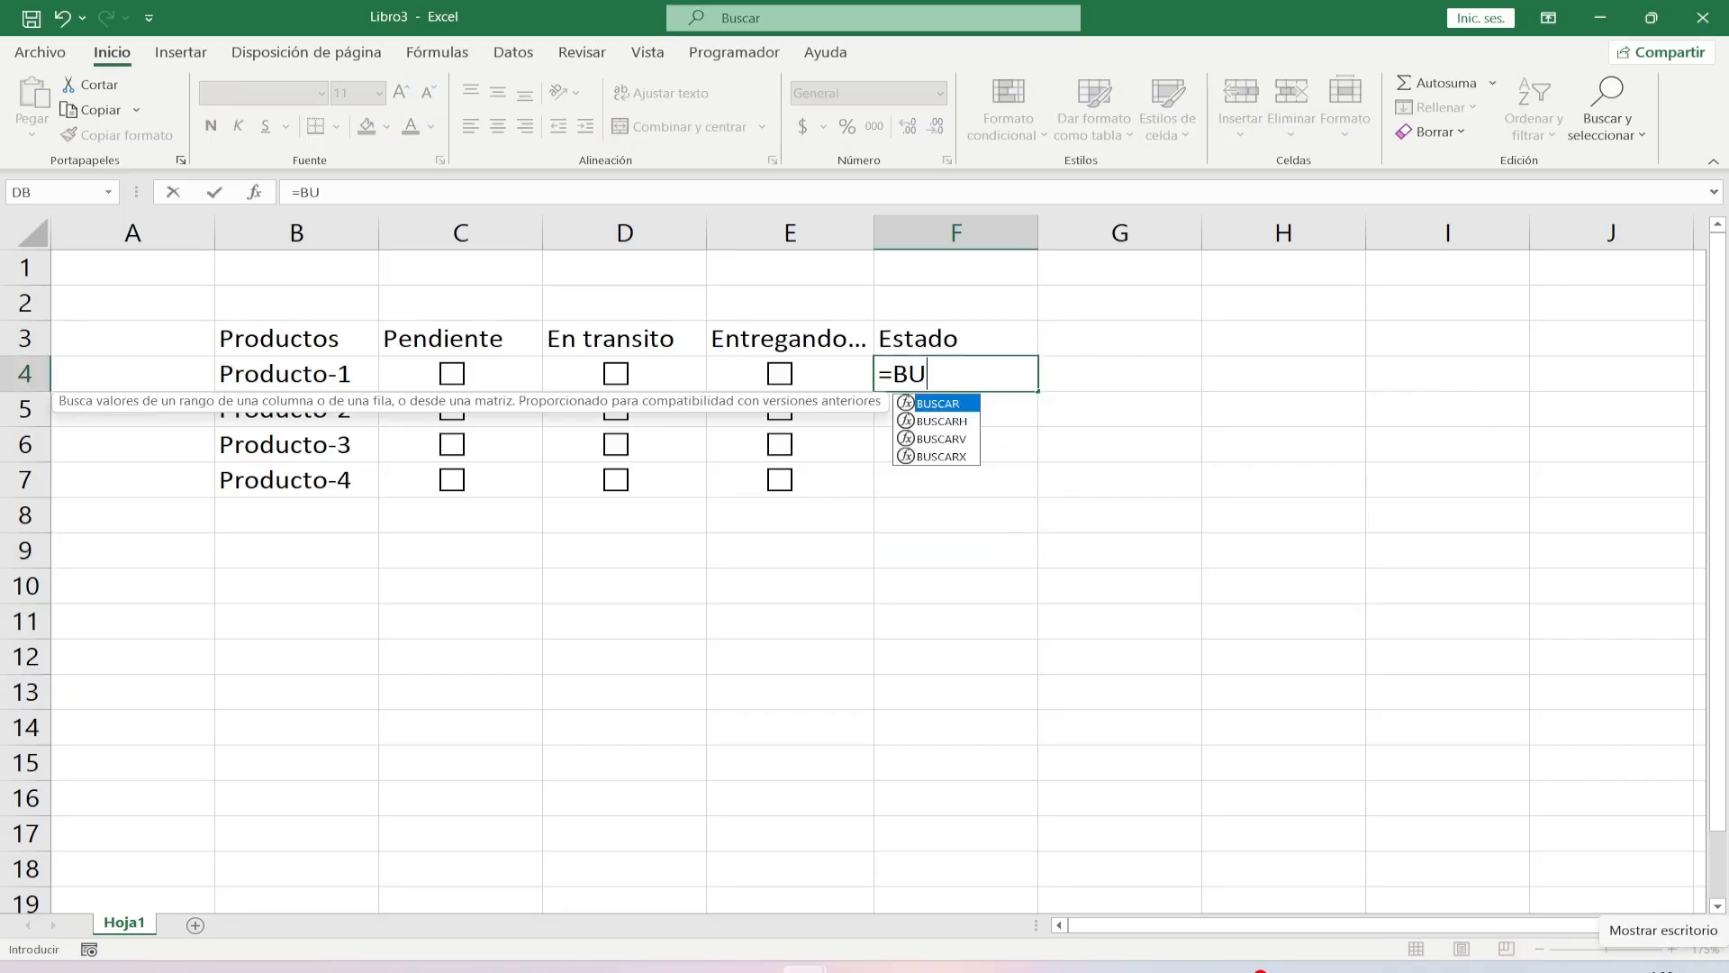
key("Down")
key("Down")
key("Down")
key("Tab")
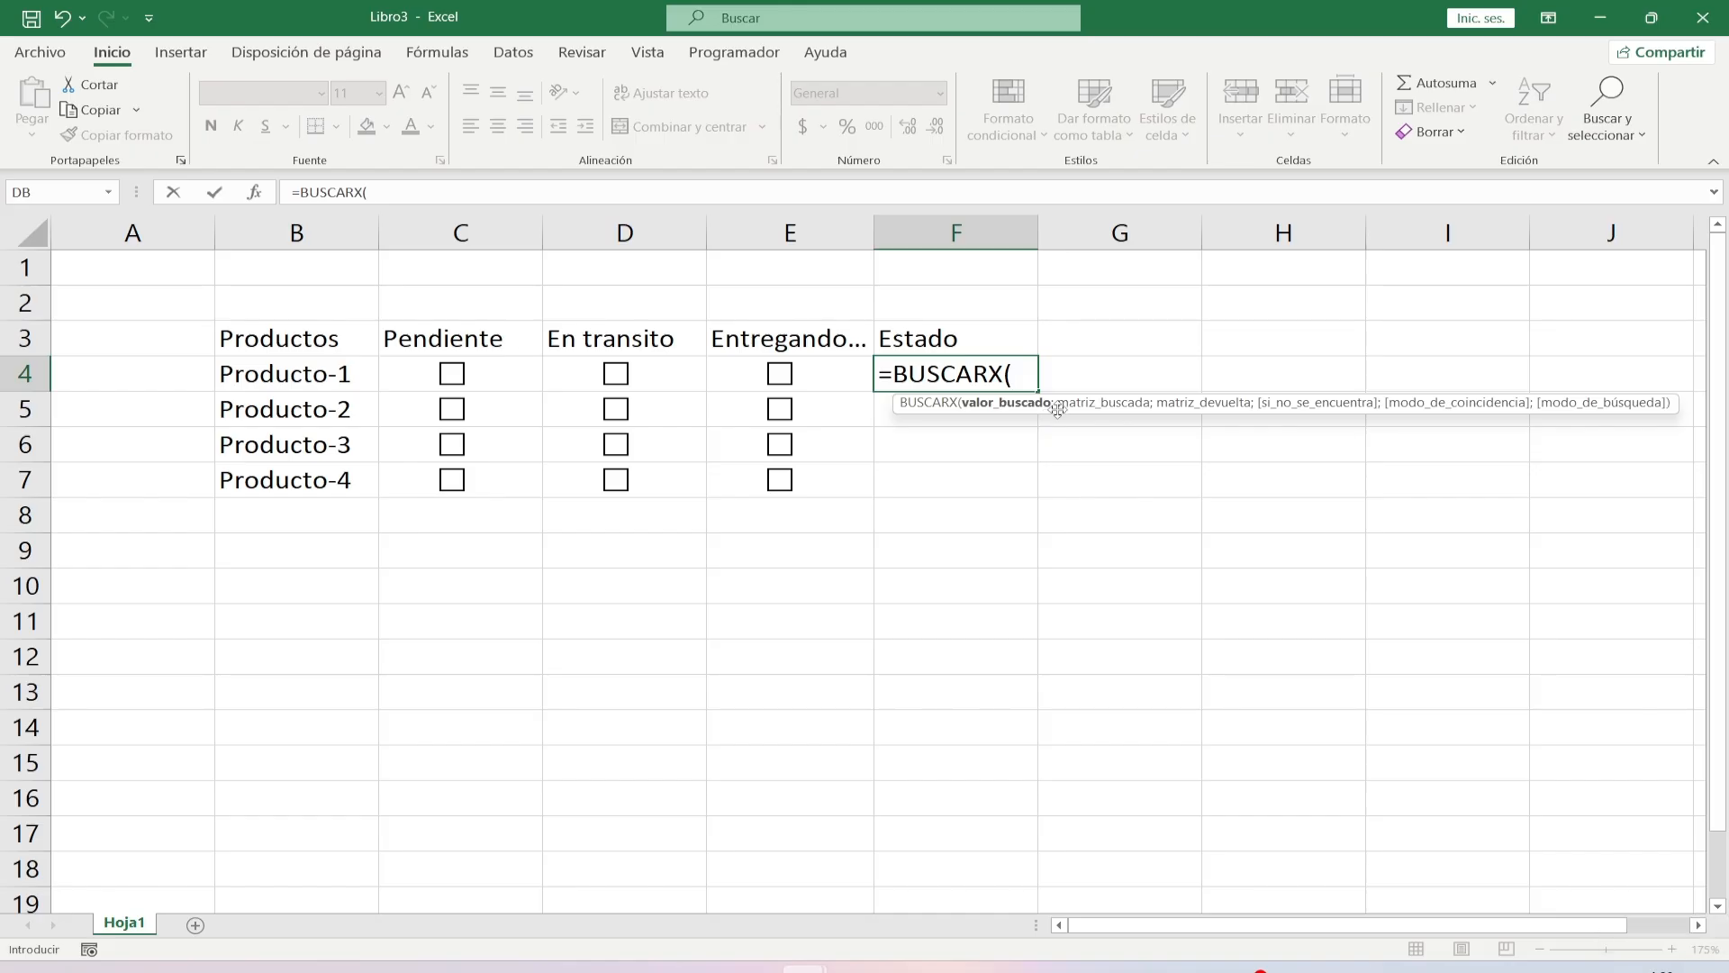
type("FALSO")
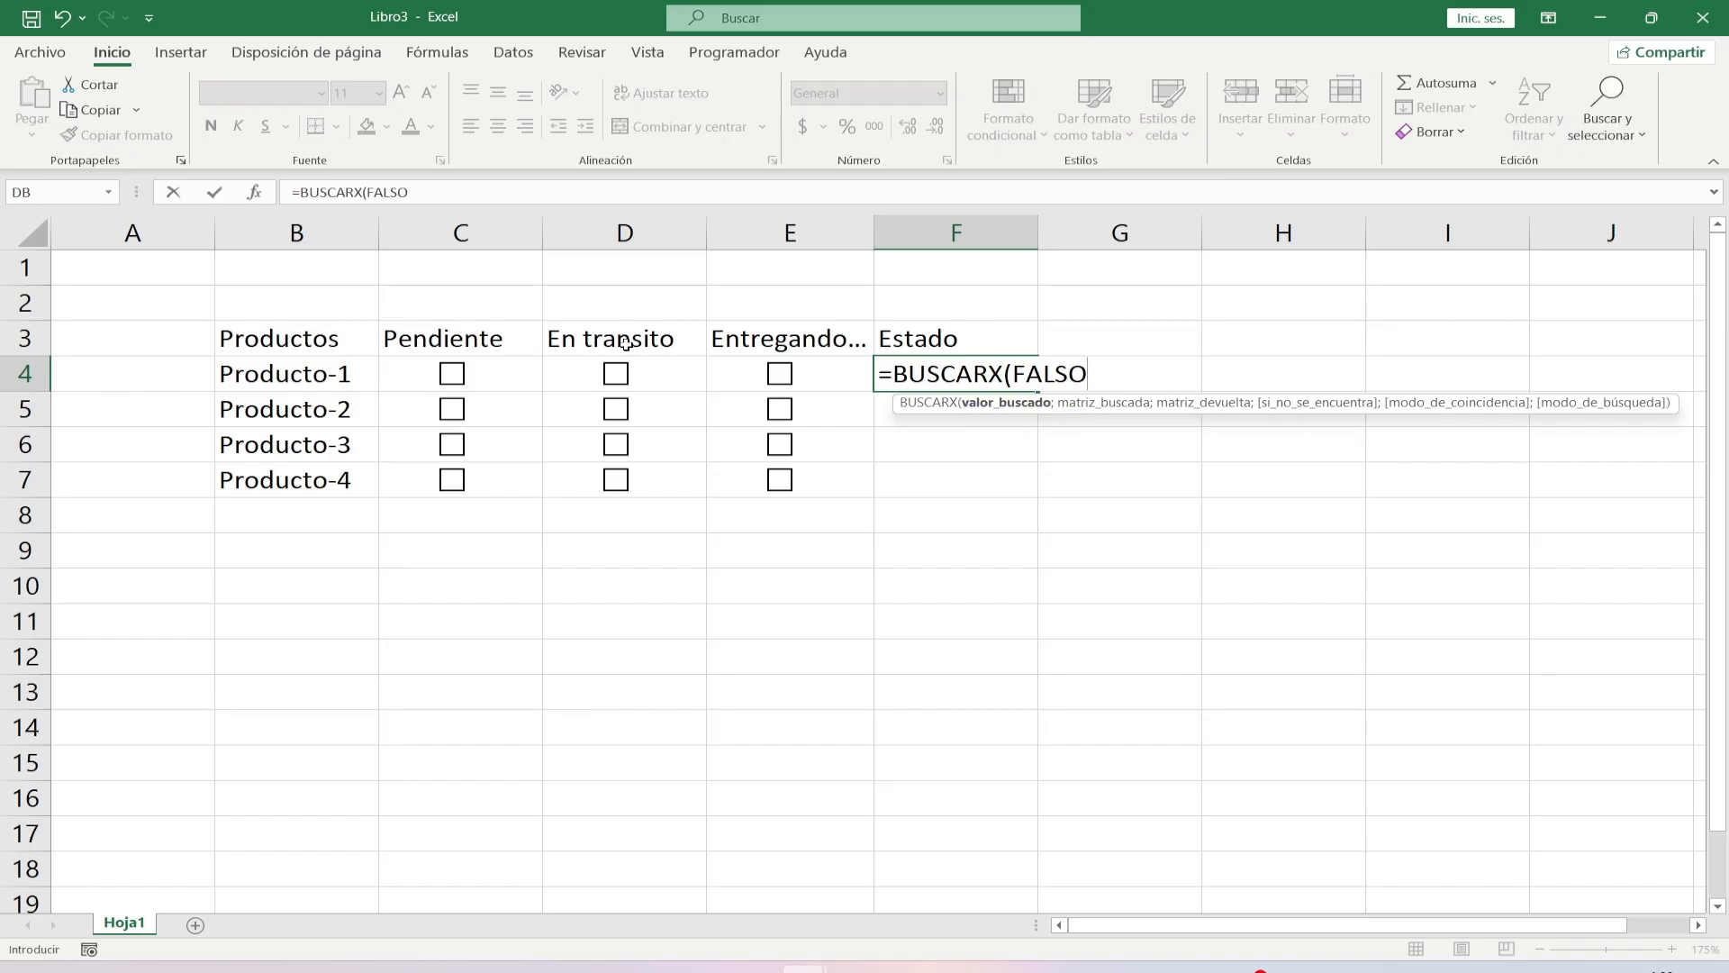
double_click(1050, 376)
left_click(1105, 379)
type(";")
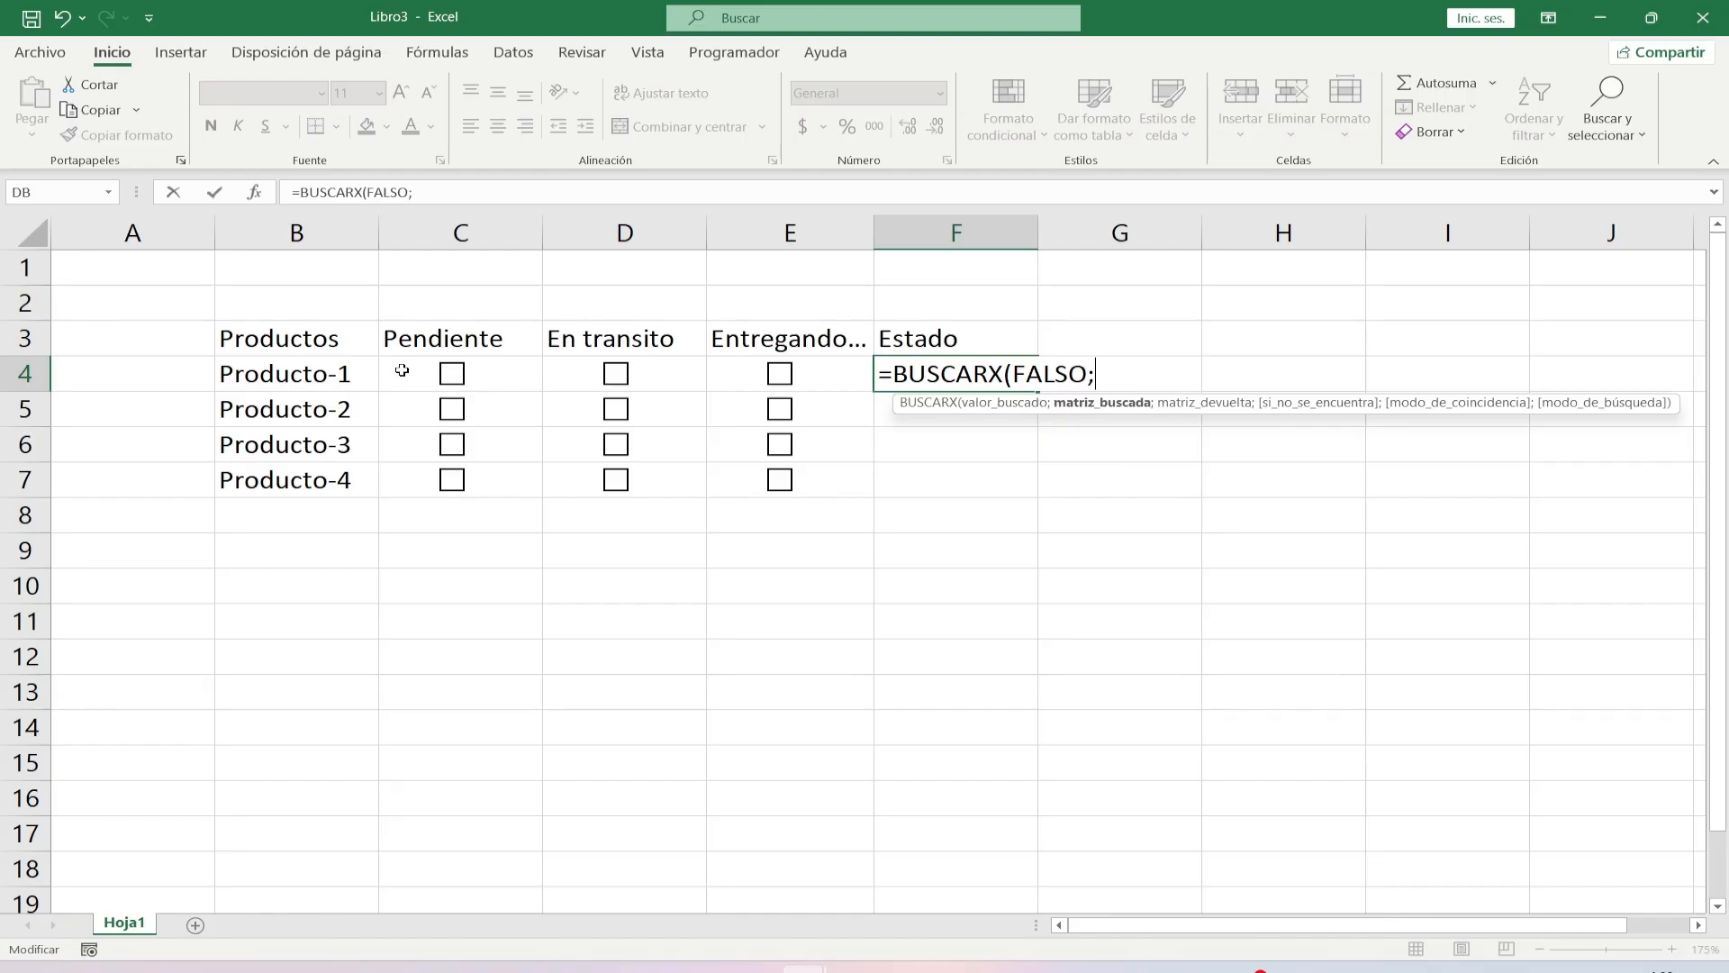
Complete the F4 formula with lookup range C4:E4, return range C3:E3 and "Entregado" as the not-found text.
left_click_drag(402, 370, 791, 380)
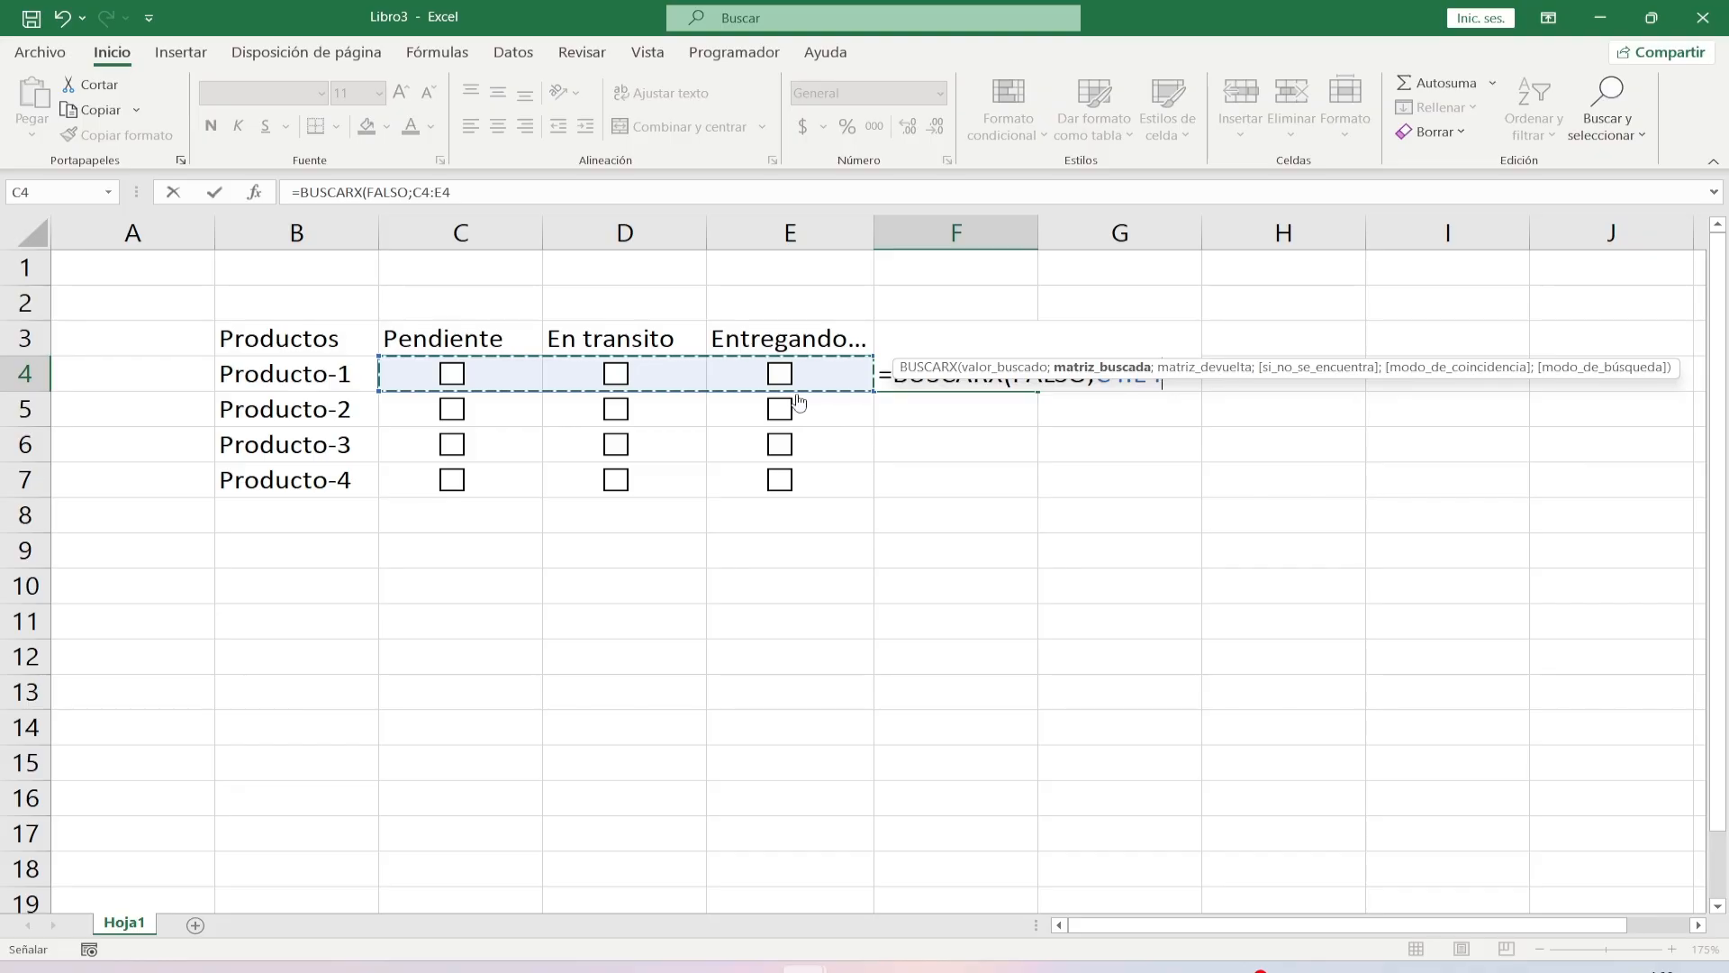
type(";")
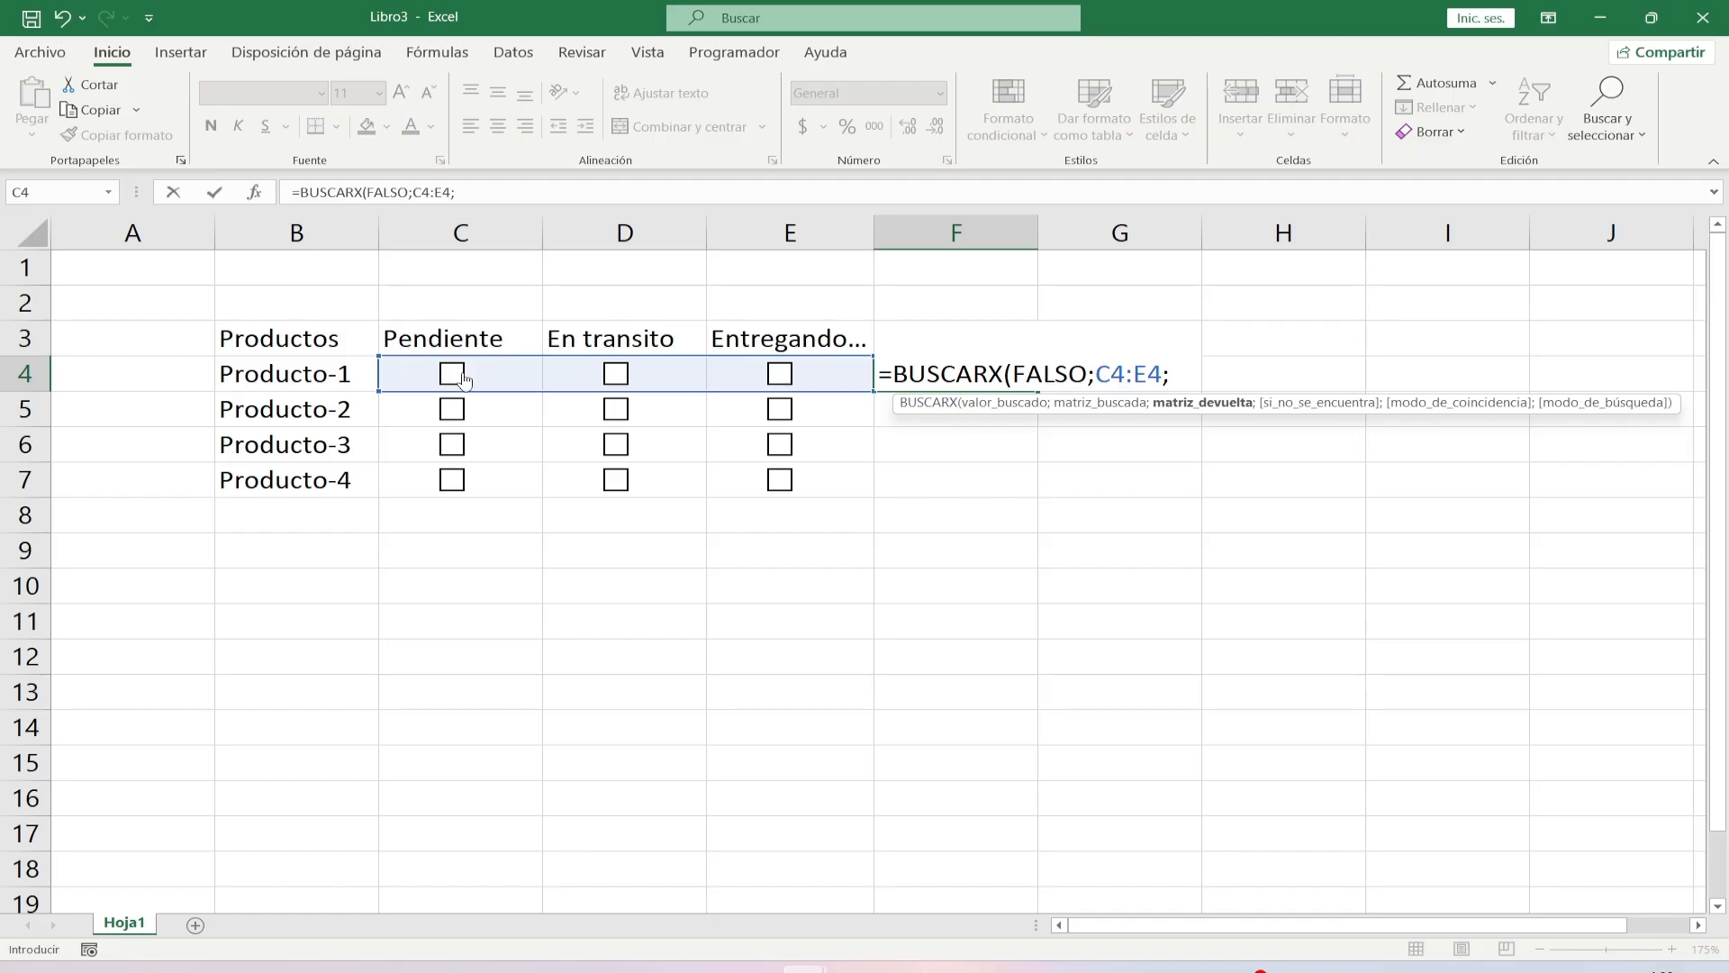
left_click_drag(455, 338, 797, 342)
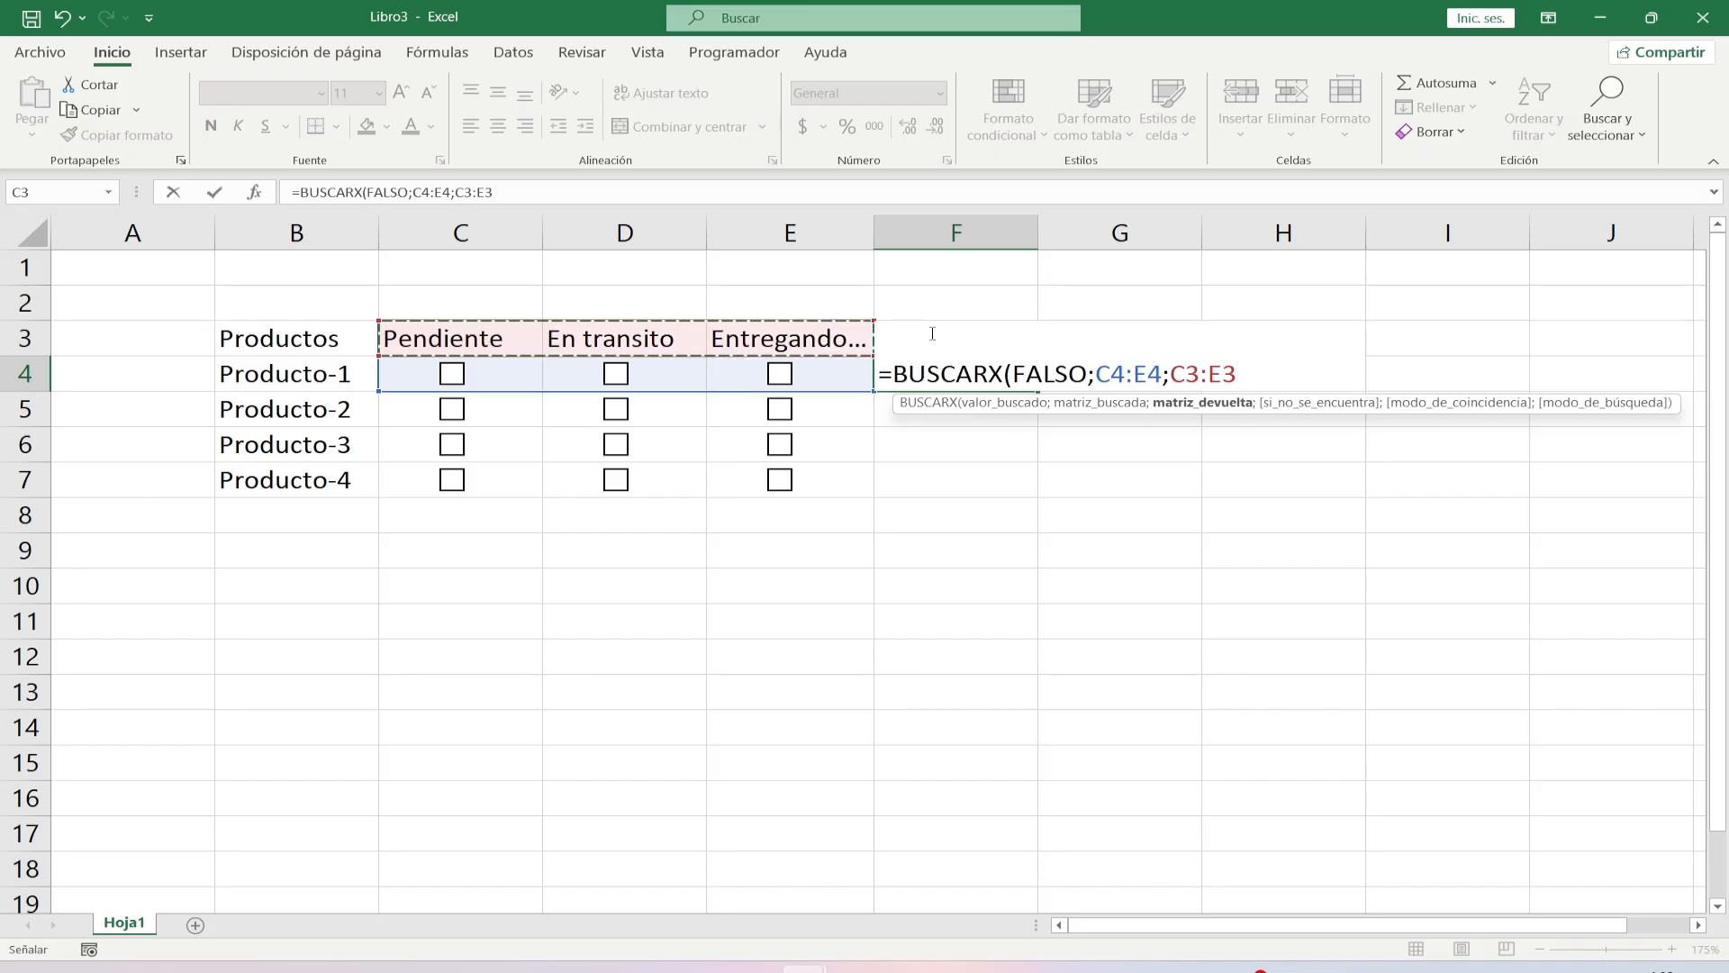
type(";\"E")
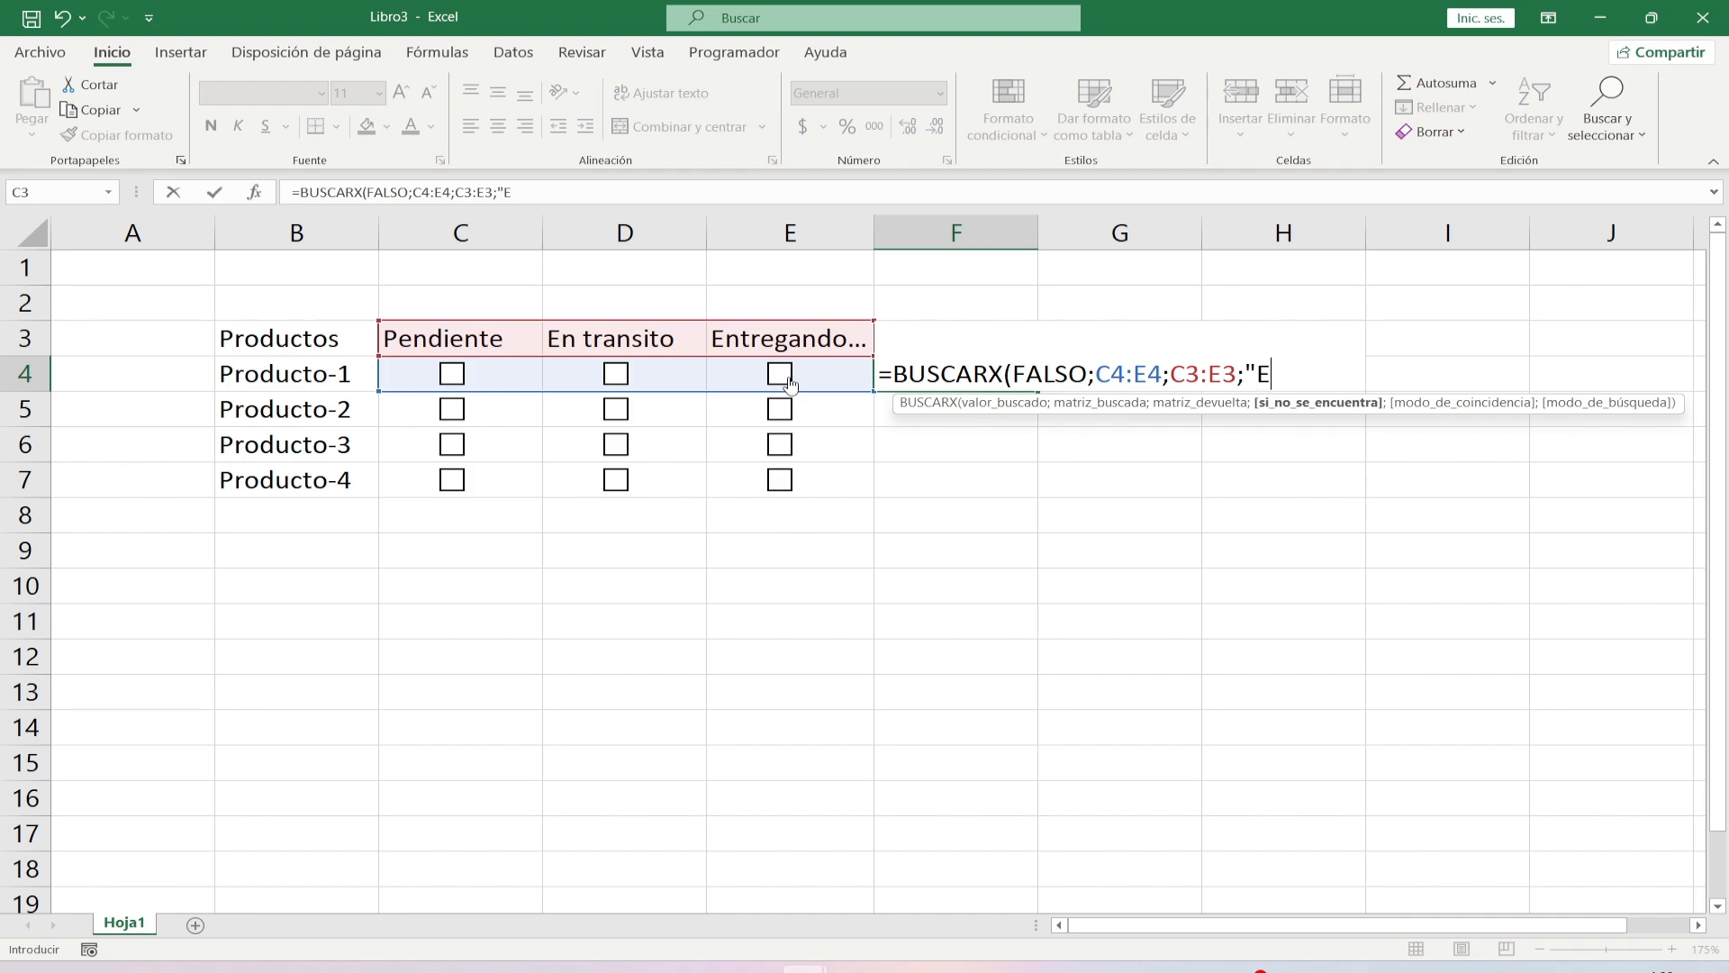
type("ntregado\"")
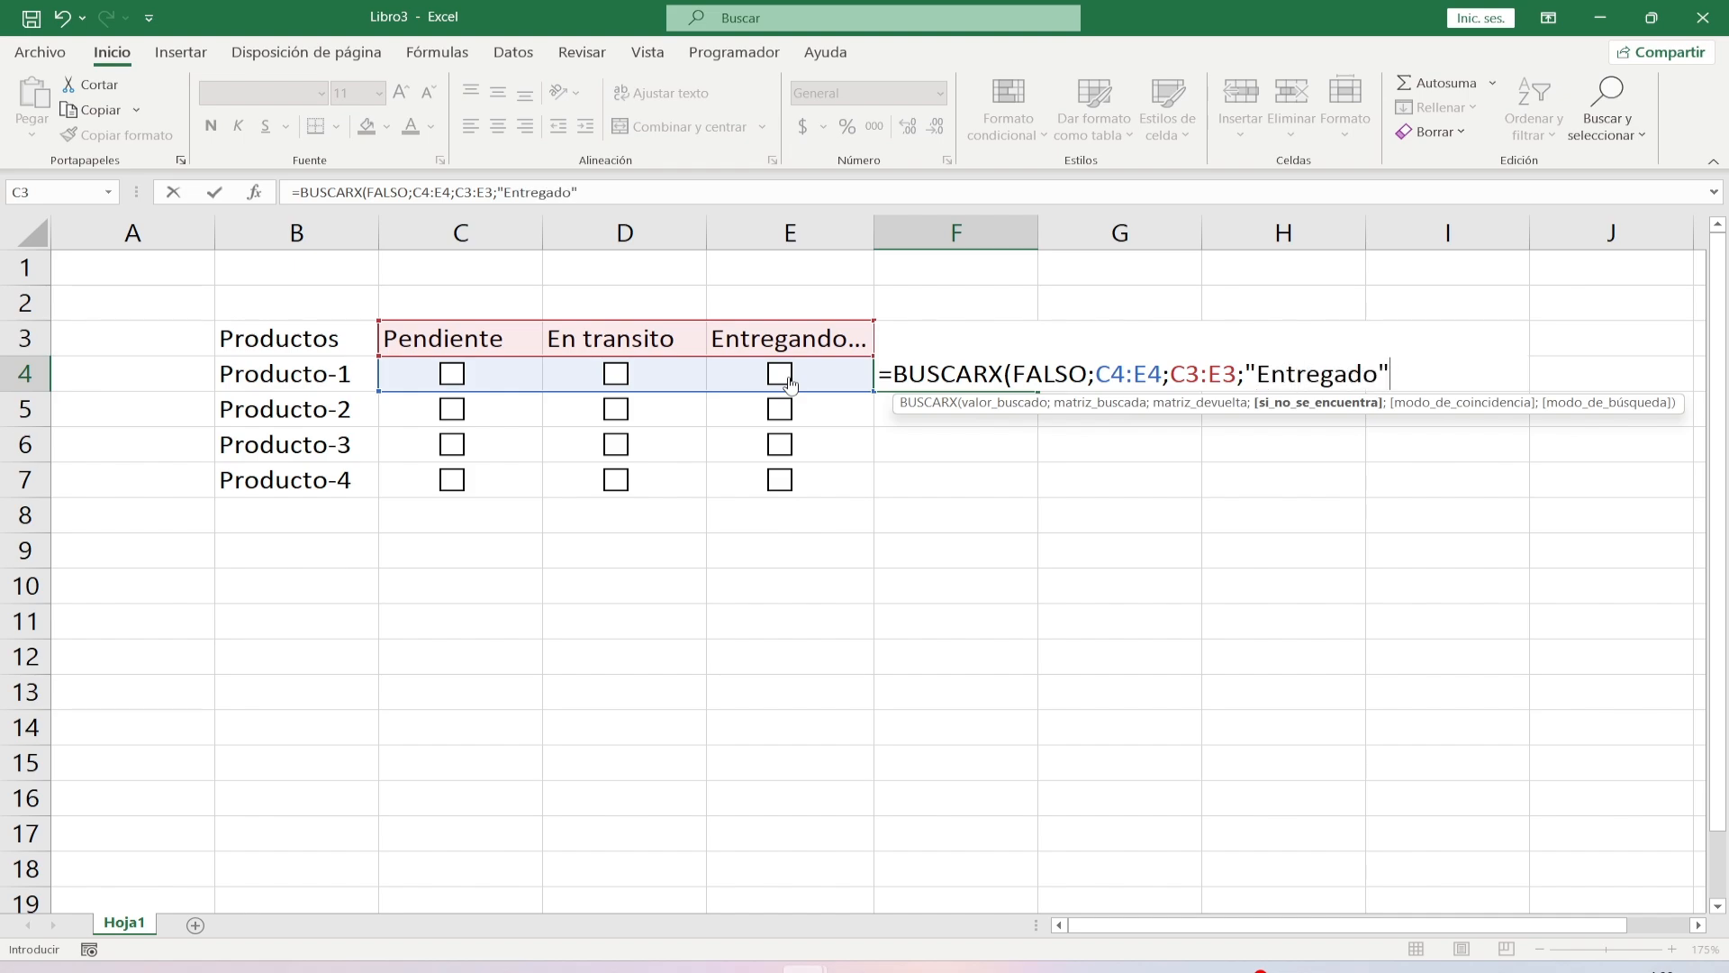
type(")")
key("Return")
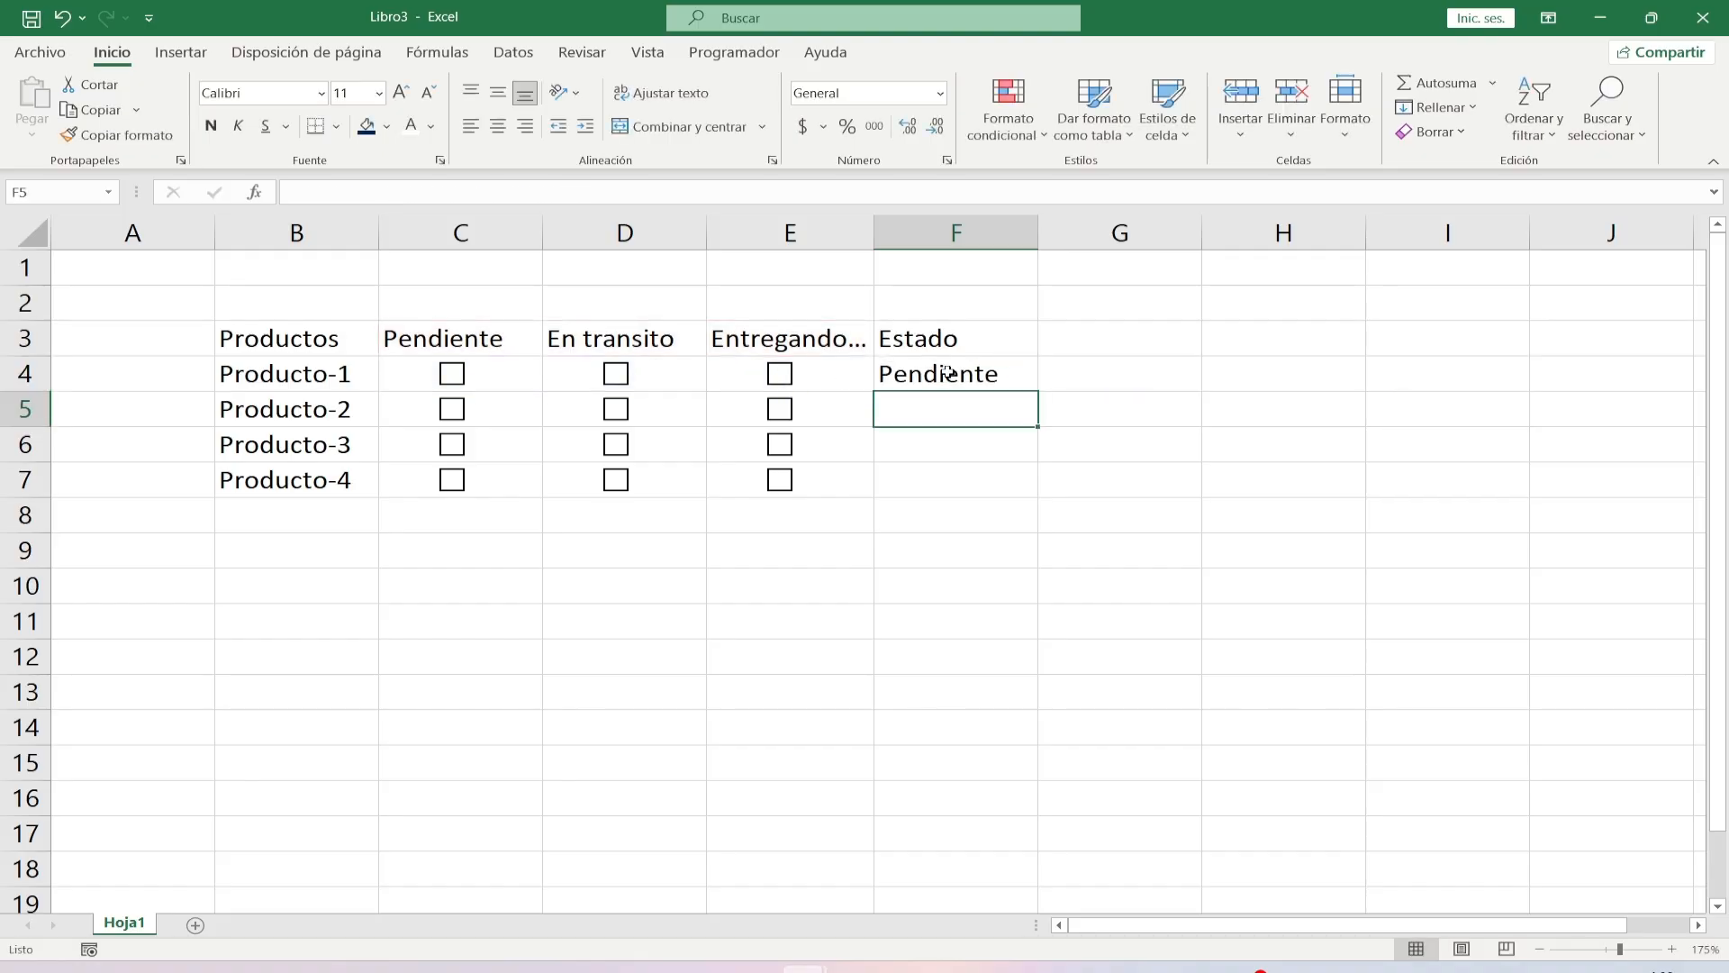
Test the Estado formula by ticking Producto-1's Pendiente, En transito and Entregando check boxes one after another.
left_click(450, 378)
left_click(645, 353)
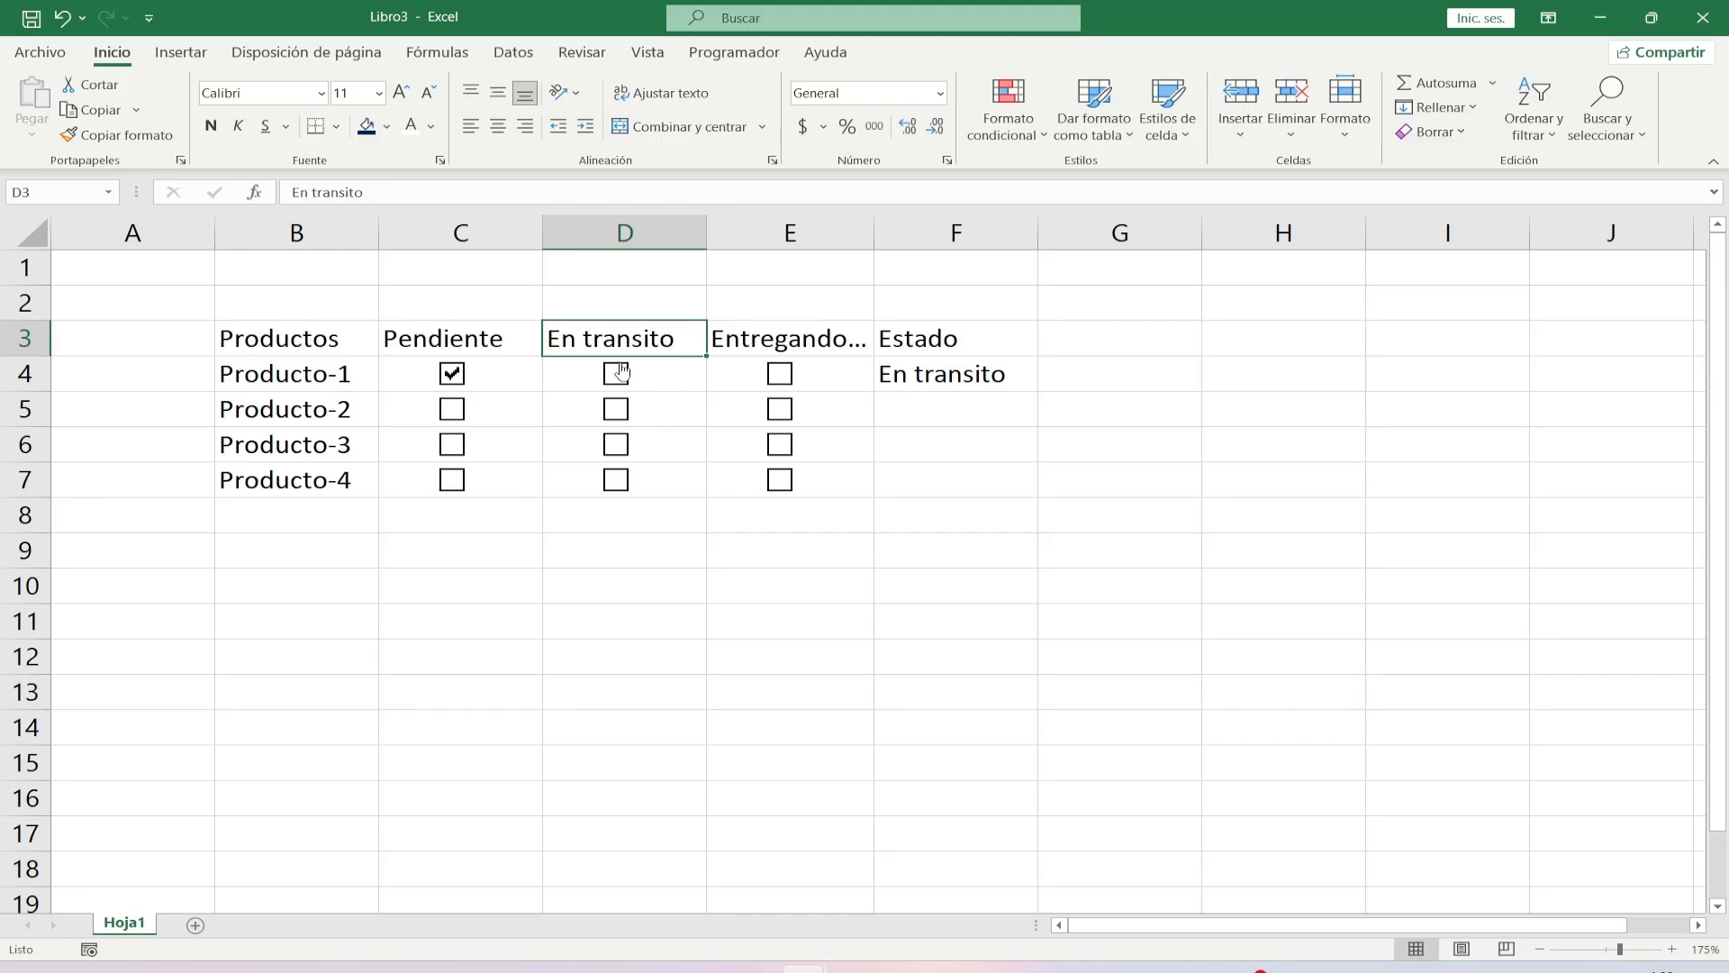
left_click(621, 376)
left_click(777, 371)
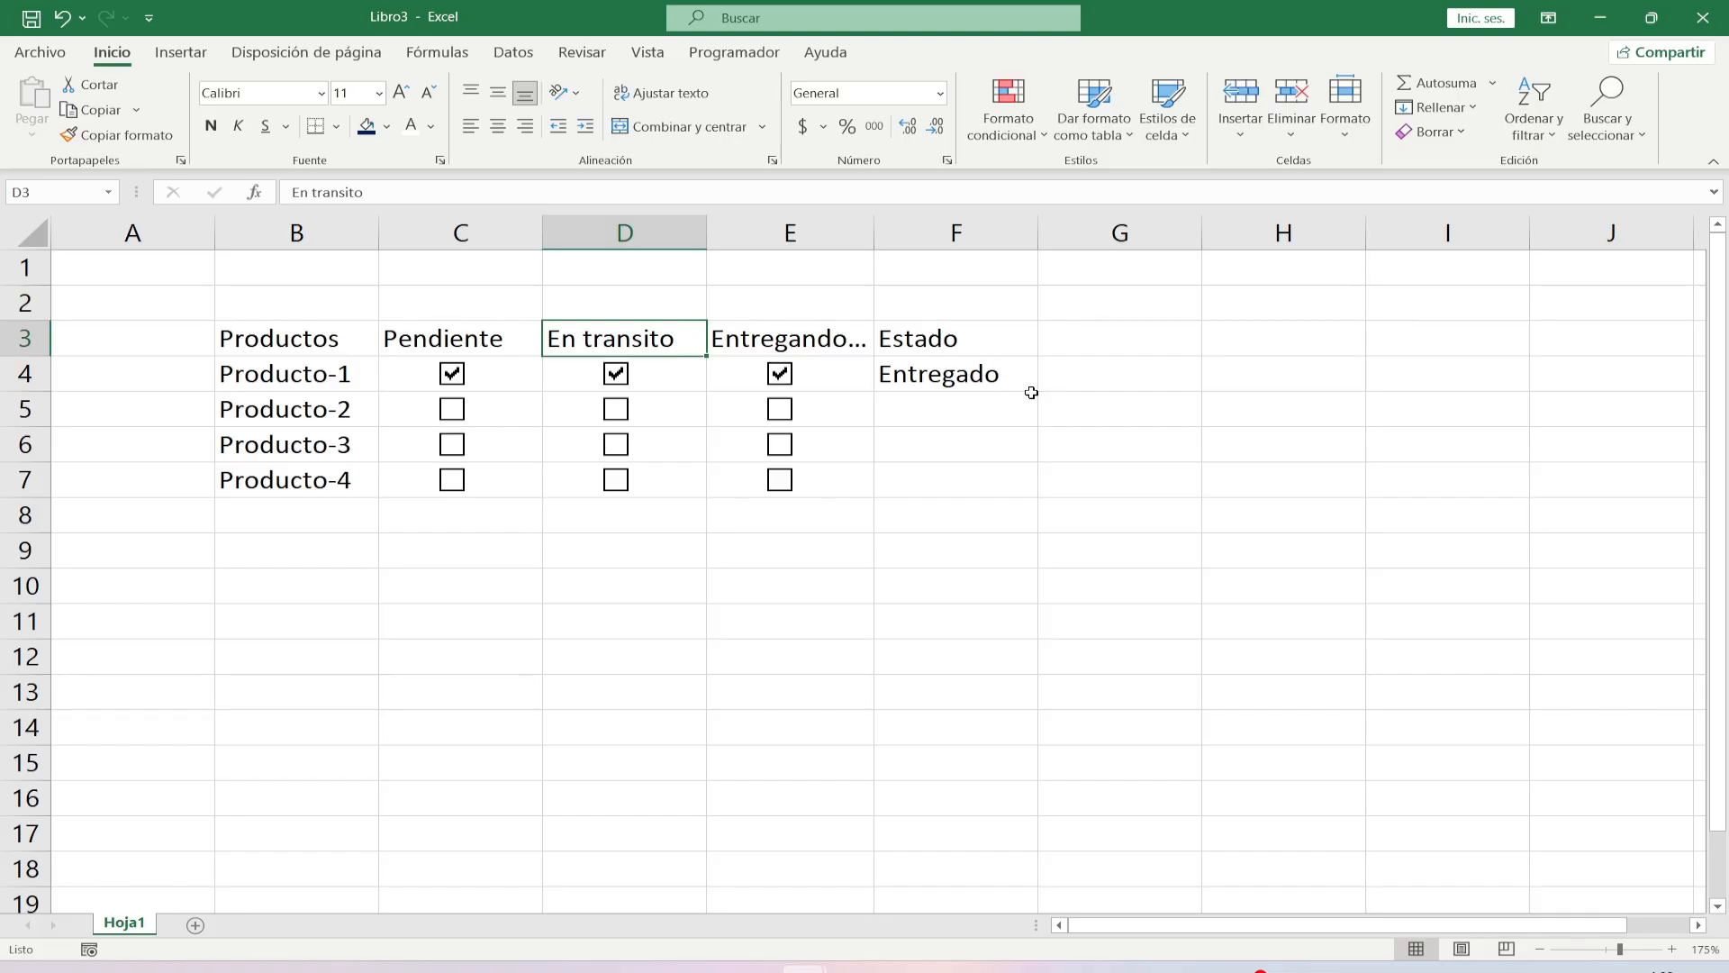
Fill the Estado formula from F4 down to F7 for the remaining products.
left_click(998, 378)
left_click(452, 409)
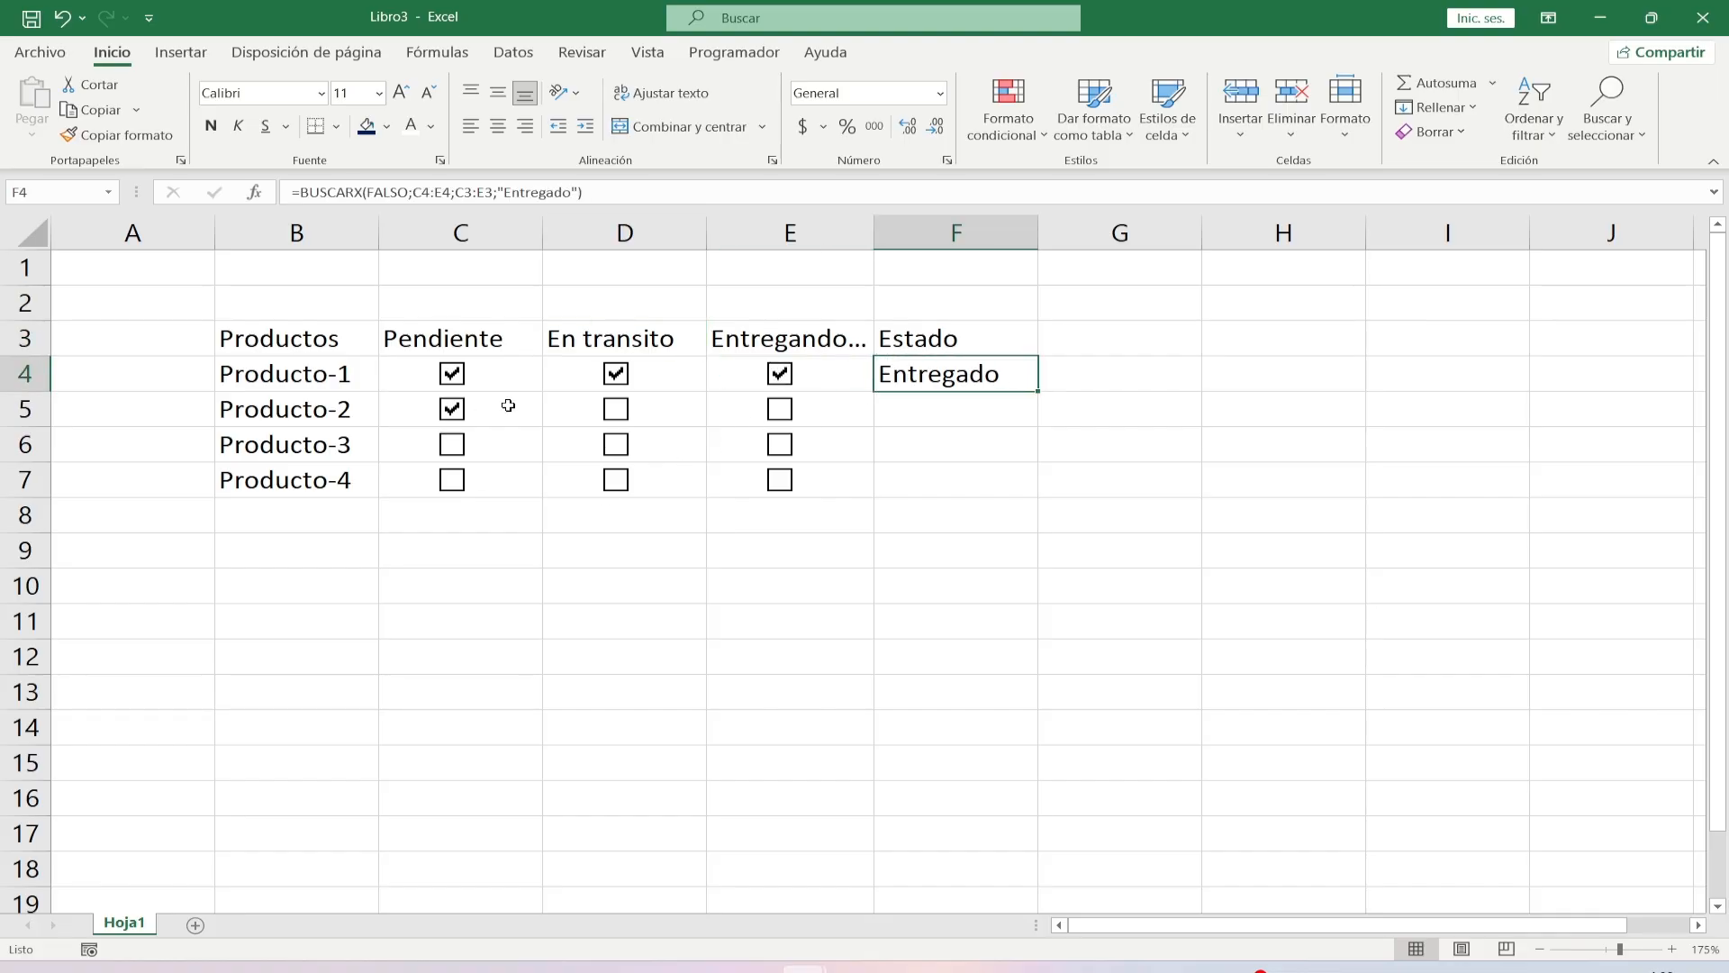
left_click(455, 407)
left_click_drag(989, 380, 1002, 480)
key("ctrl+d")
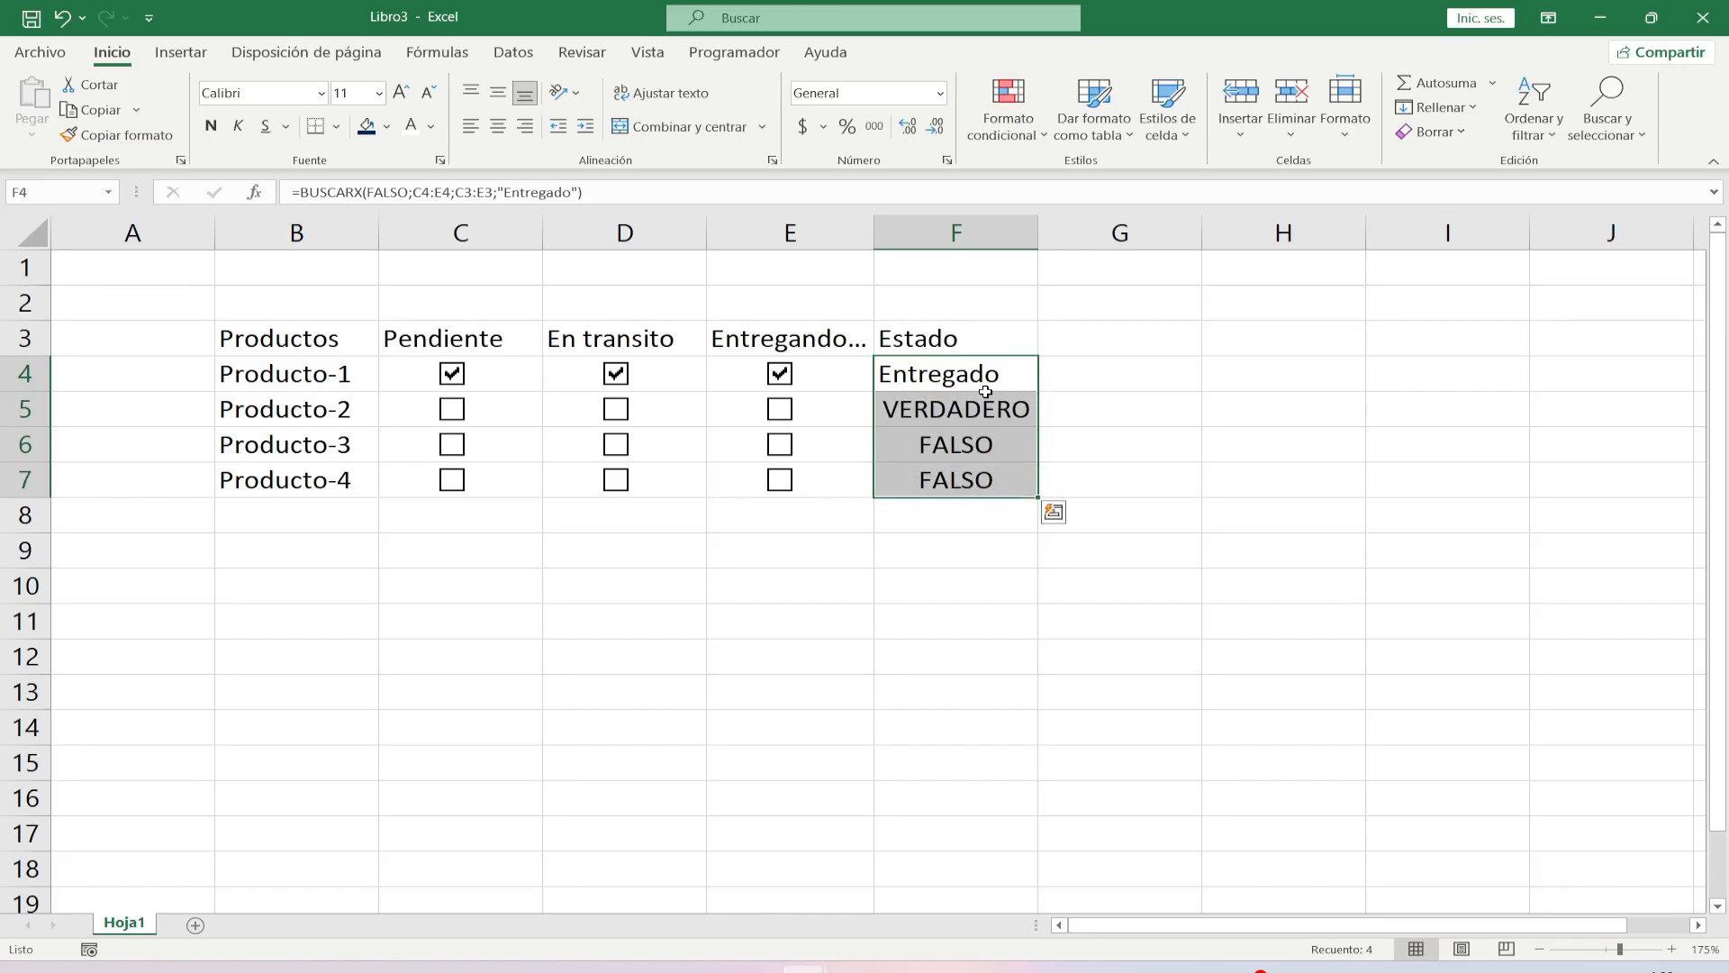
Compare the BUSCARX range references in F5 with those in F4.
left_click(989, 405)
double_click(989, 407)
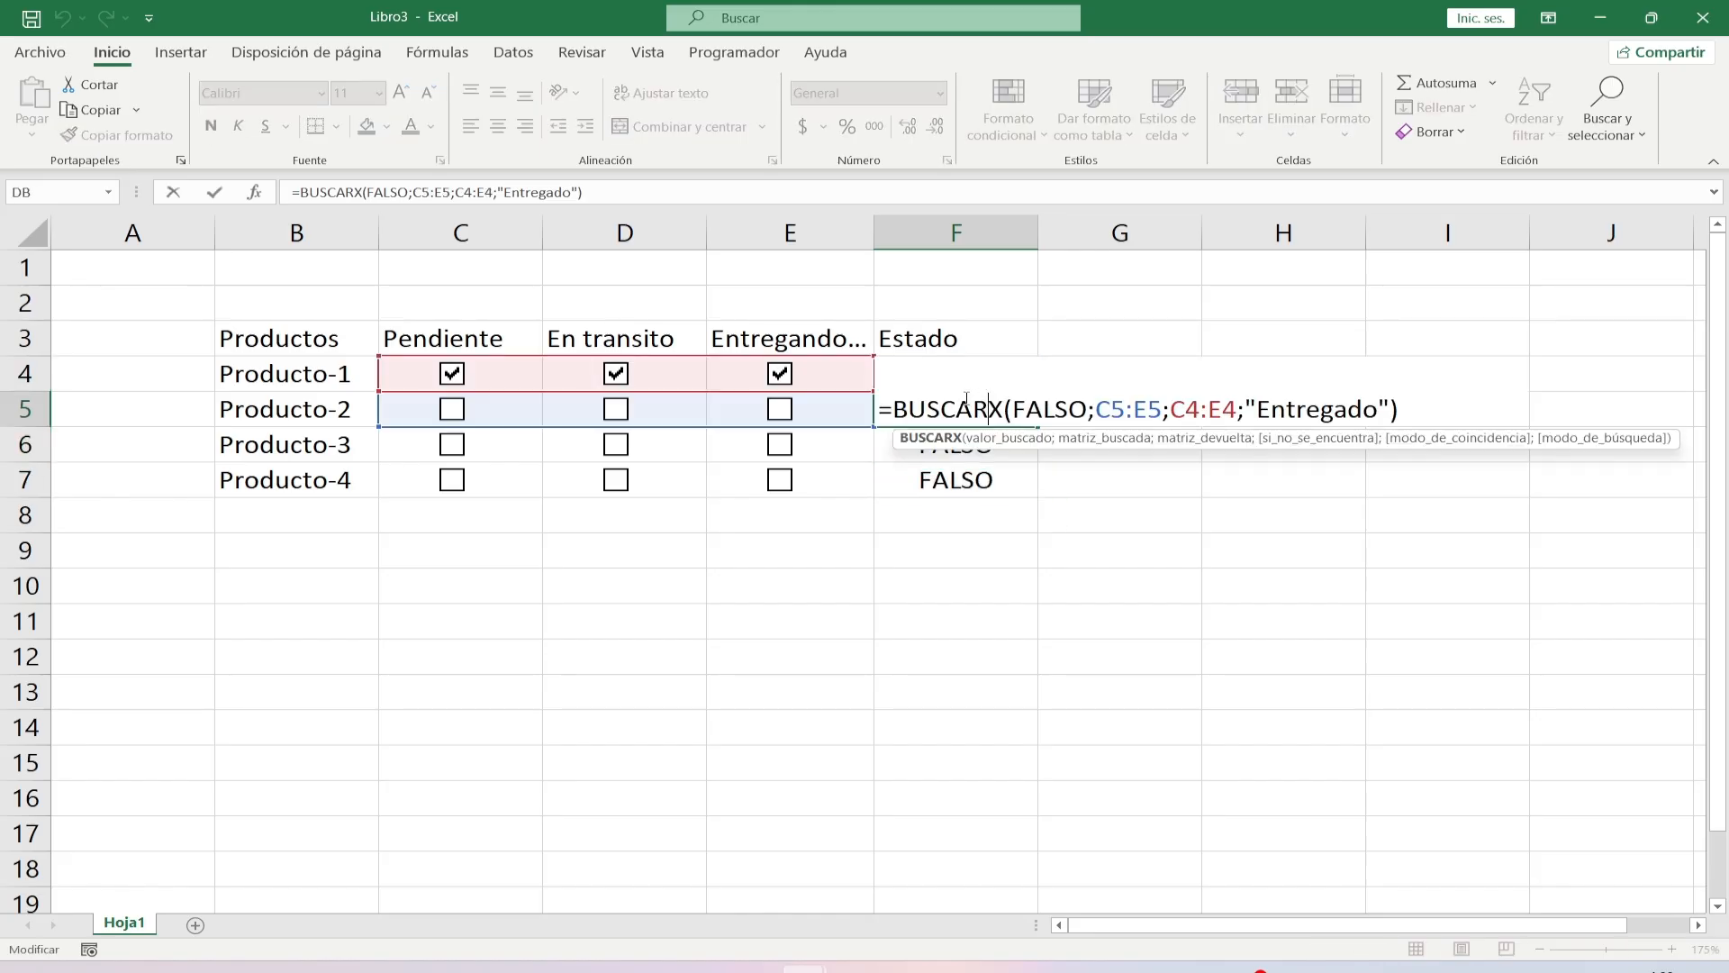
key("Escape")
double_click(908, 375)
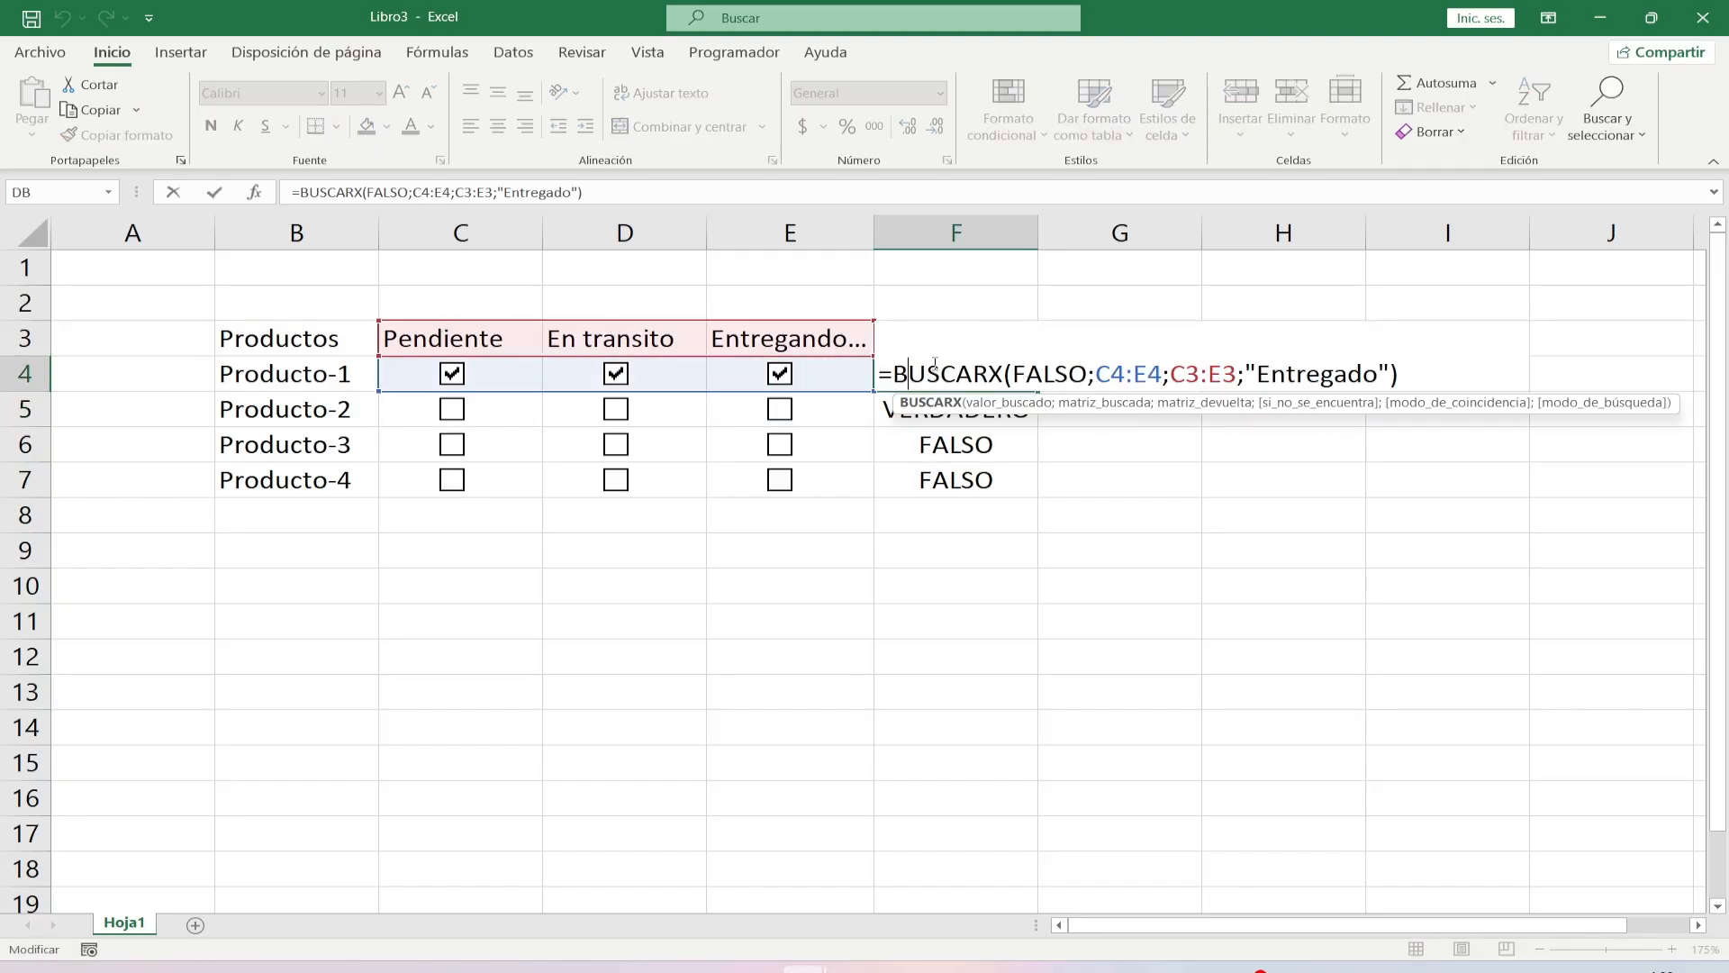
key("Escape")
left_click(990, 409)
double_click(991, 409)
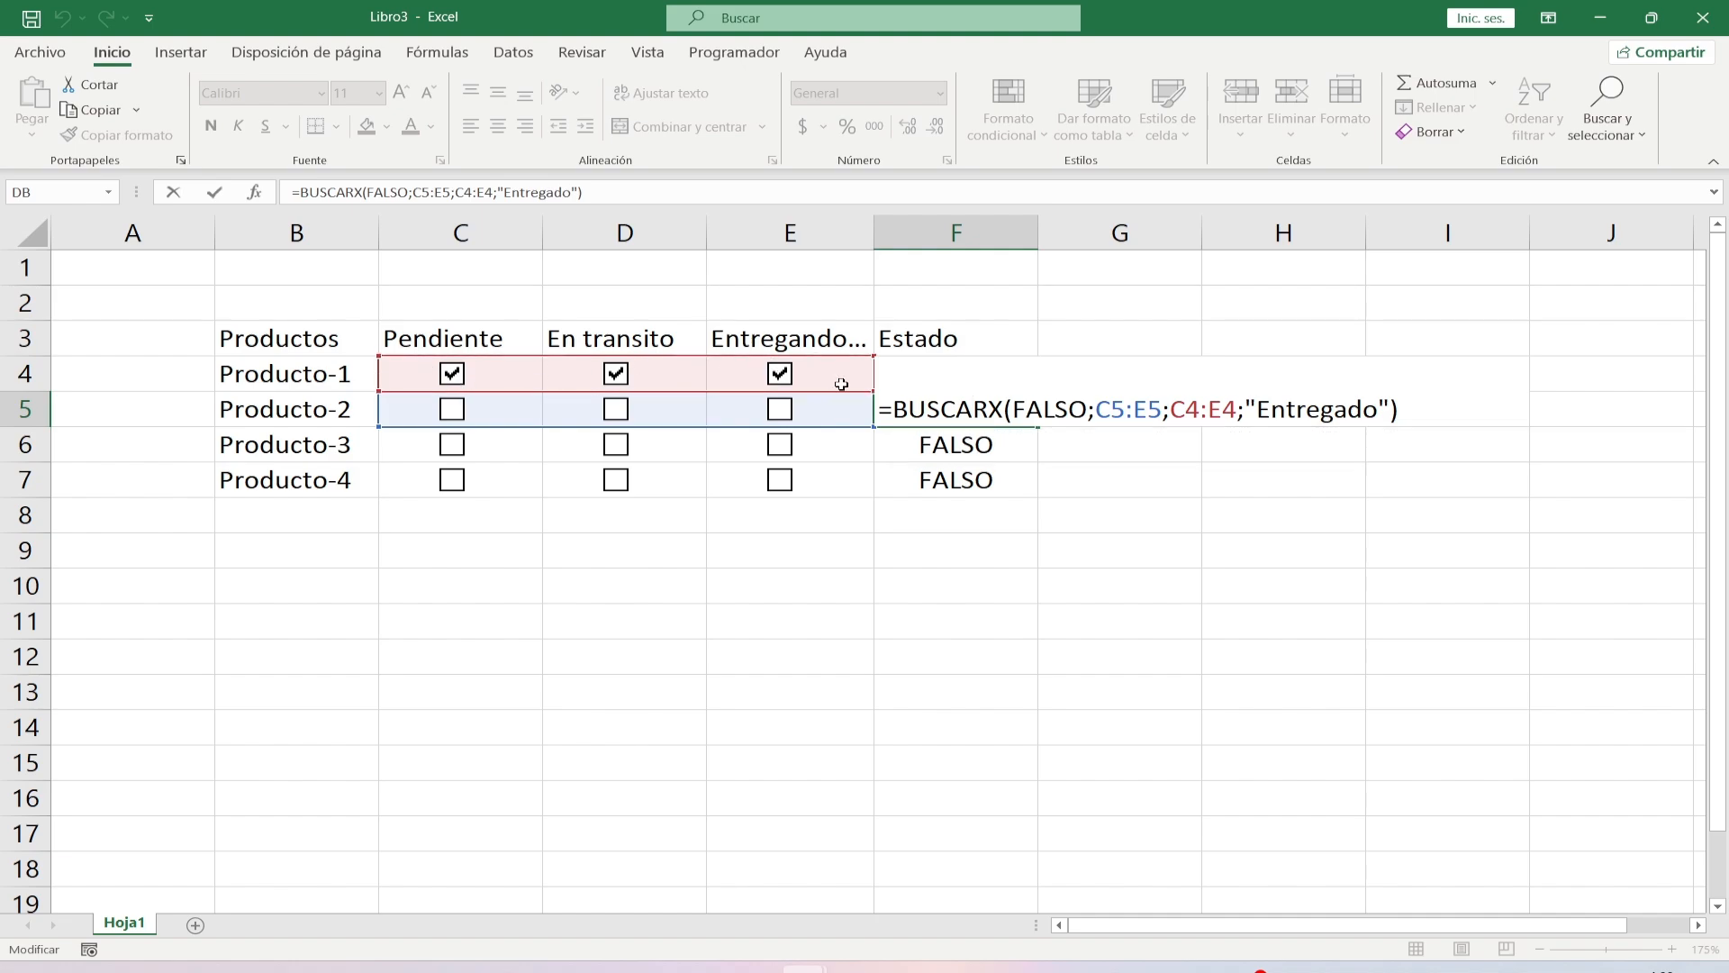
key("Escape")
Make the return range absolute as $C$3:$E$3 in the F4 formula and fill it down to F7.
left_click(970, 382)
double_click(972, 377)
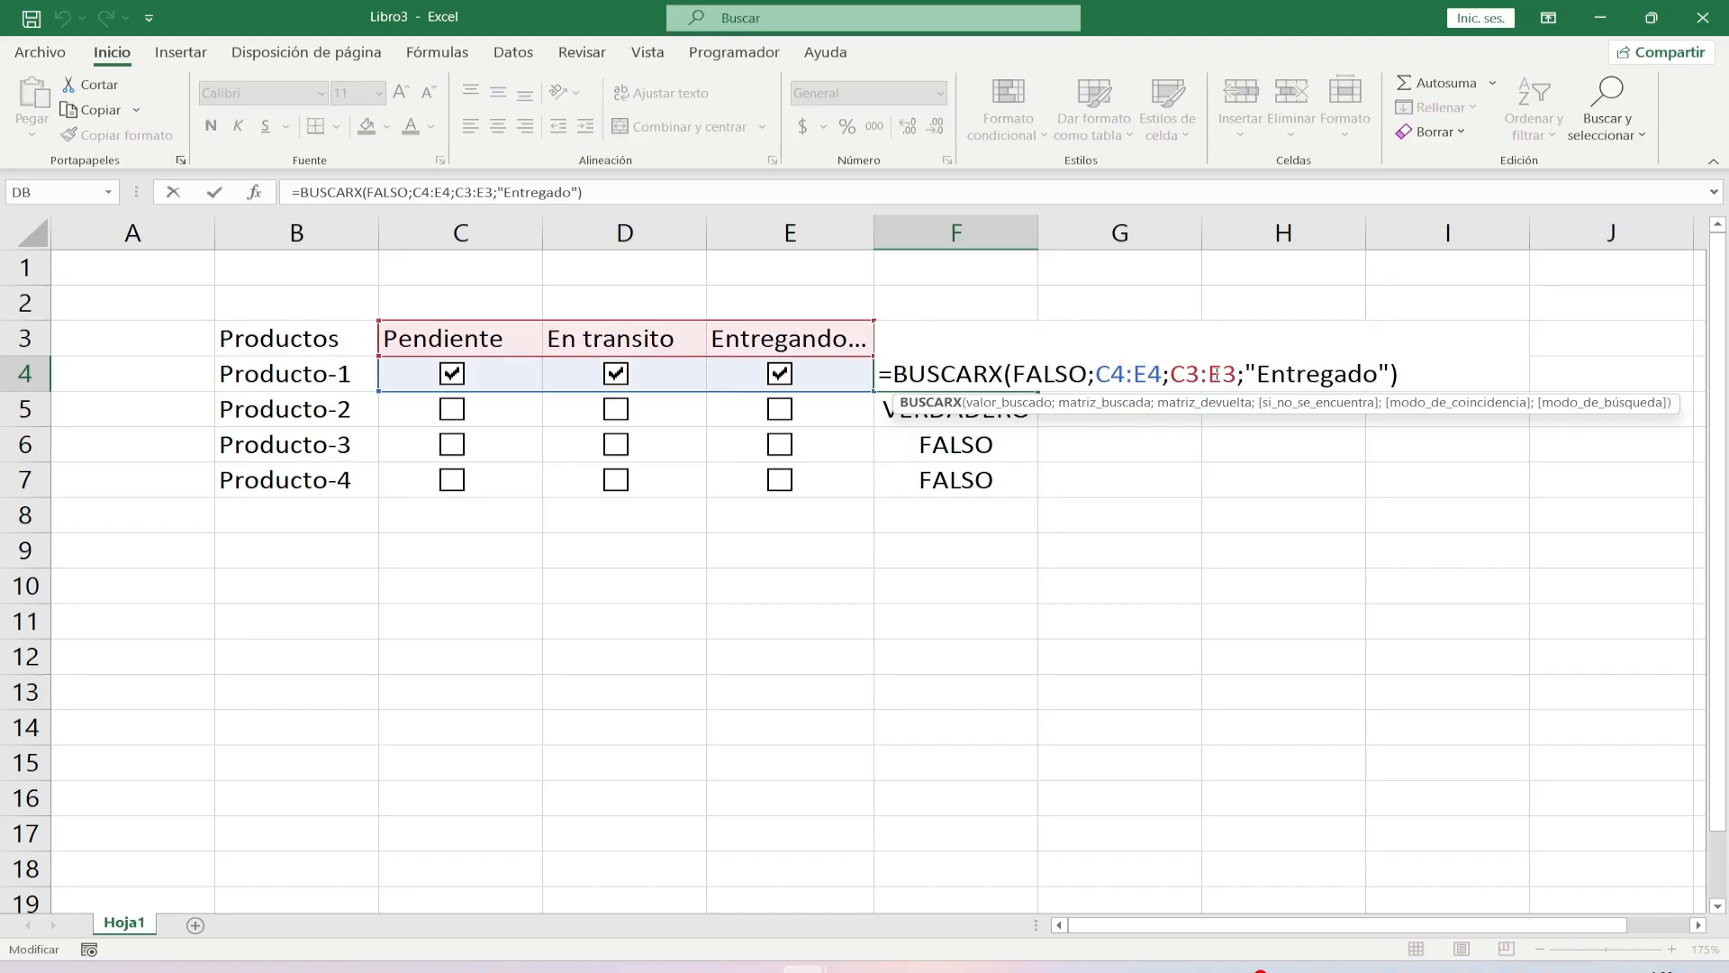
left_click_drag(1174, 377, 1237, 376)
key("F4")
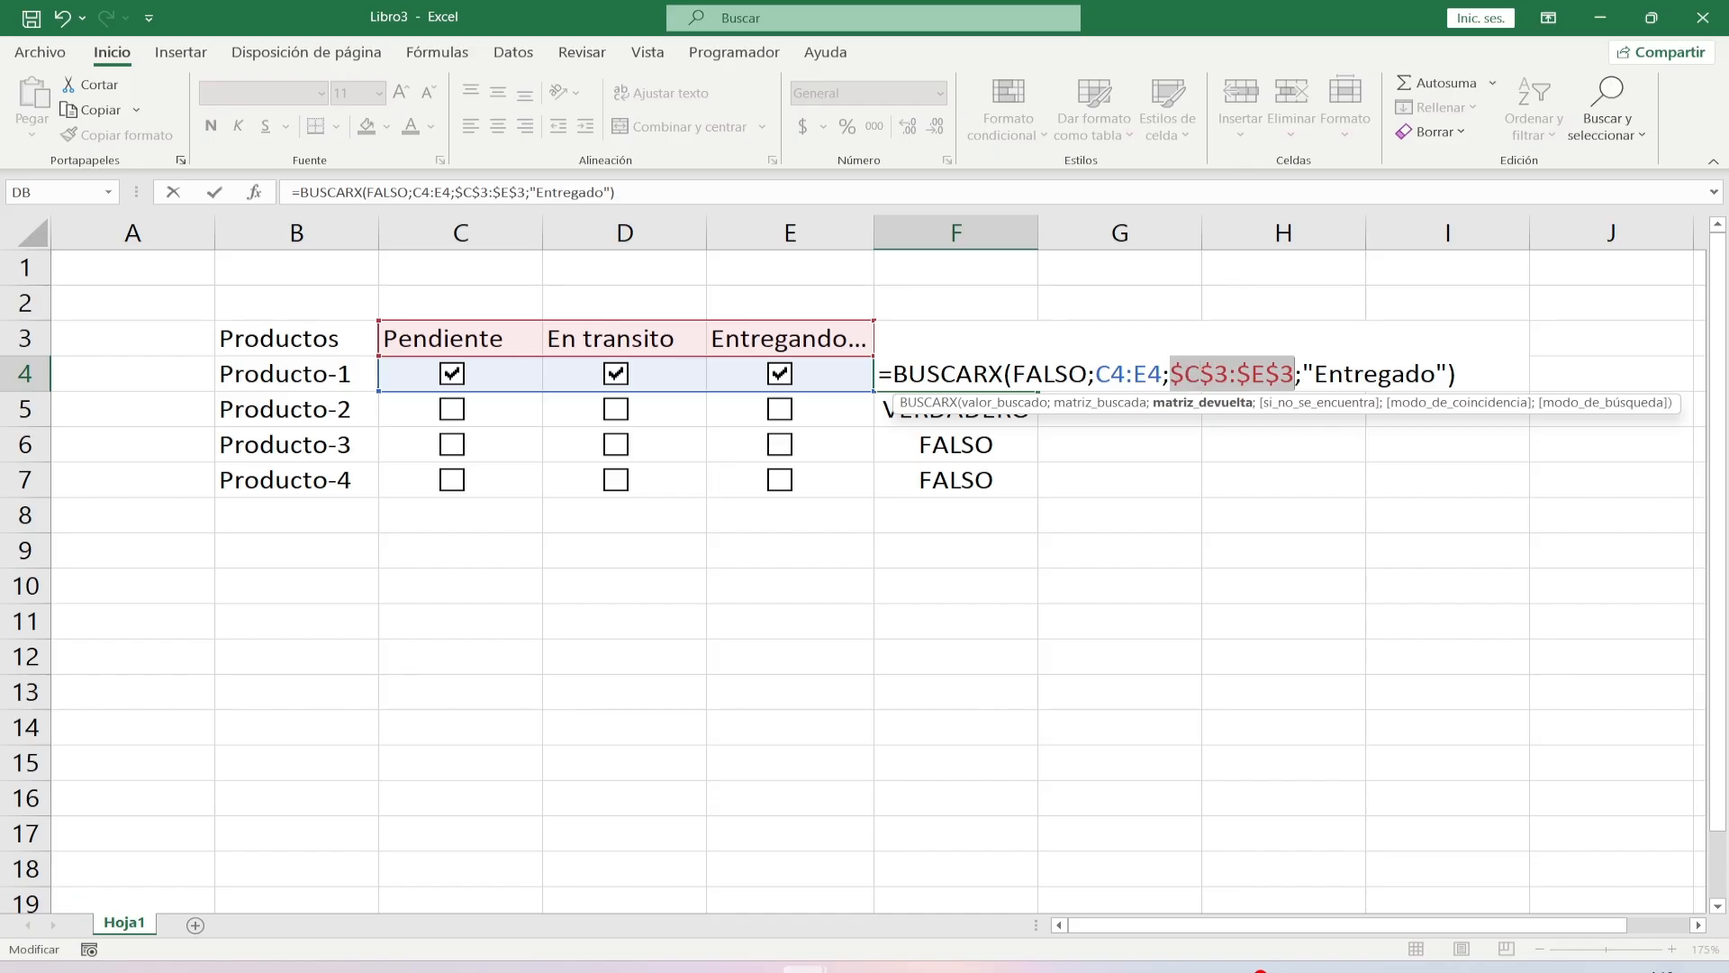
key("Return")
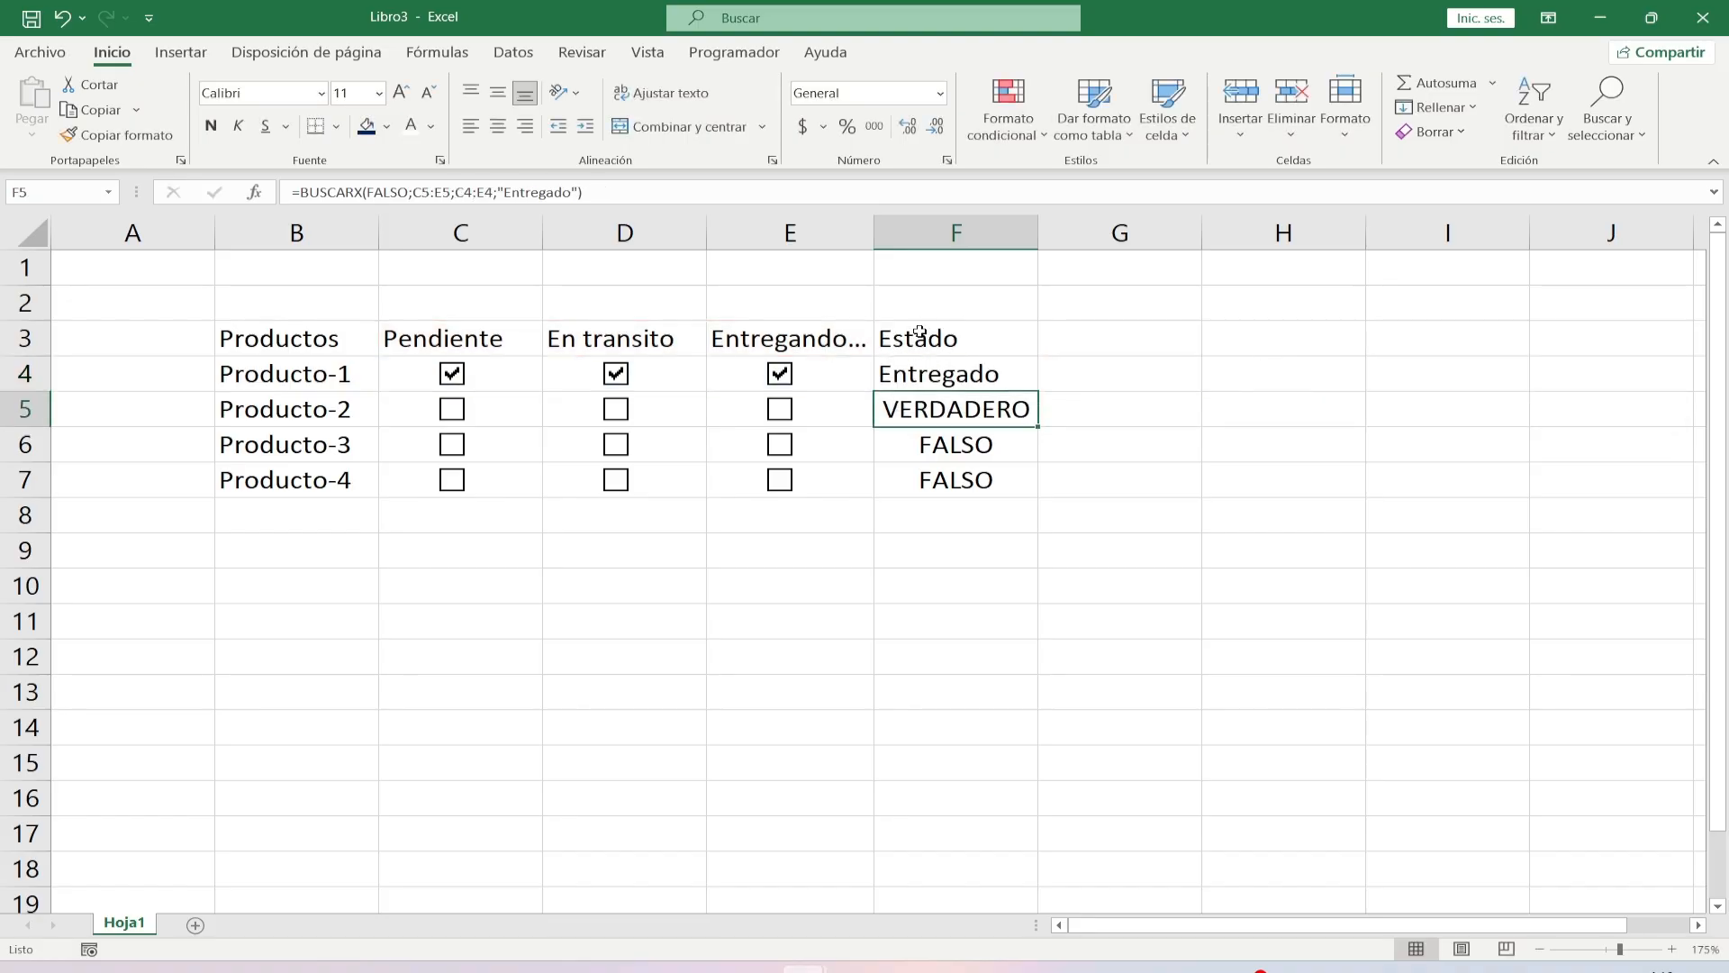
left_click(1033, 382)
left_click_drag(1037, 394, 1018, 472)
left_click(961, 370)
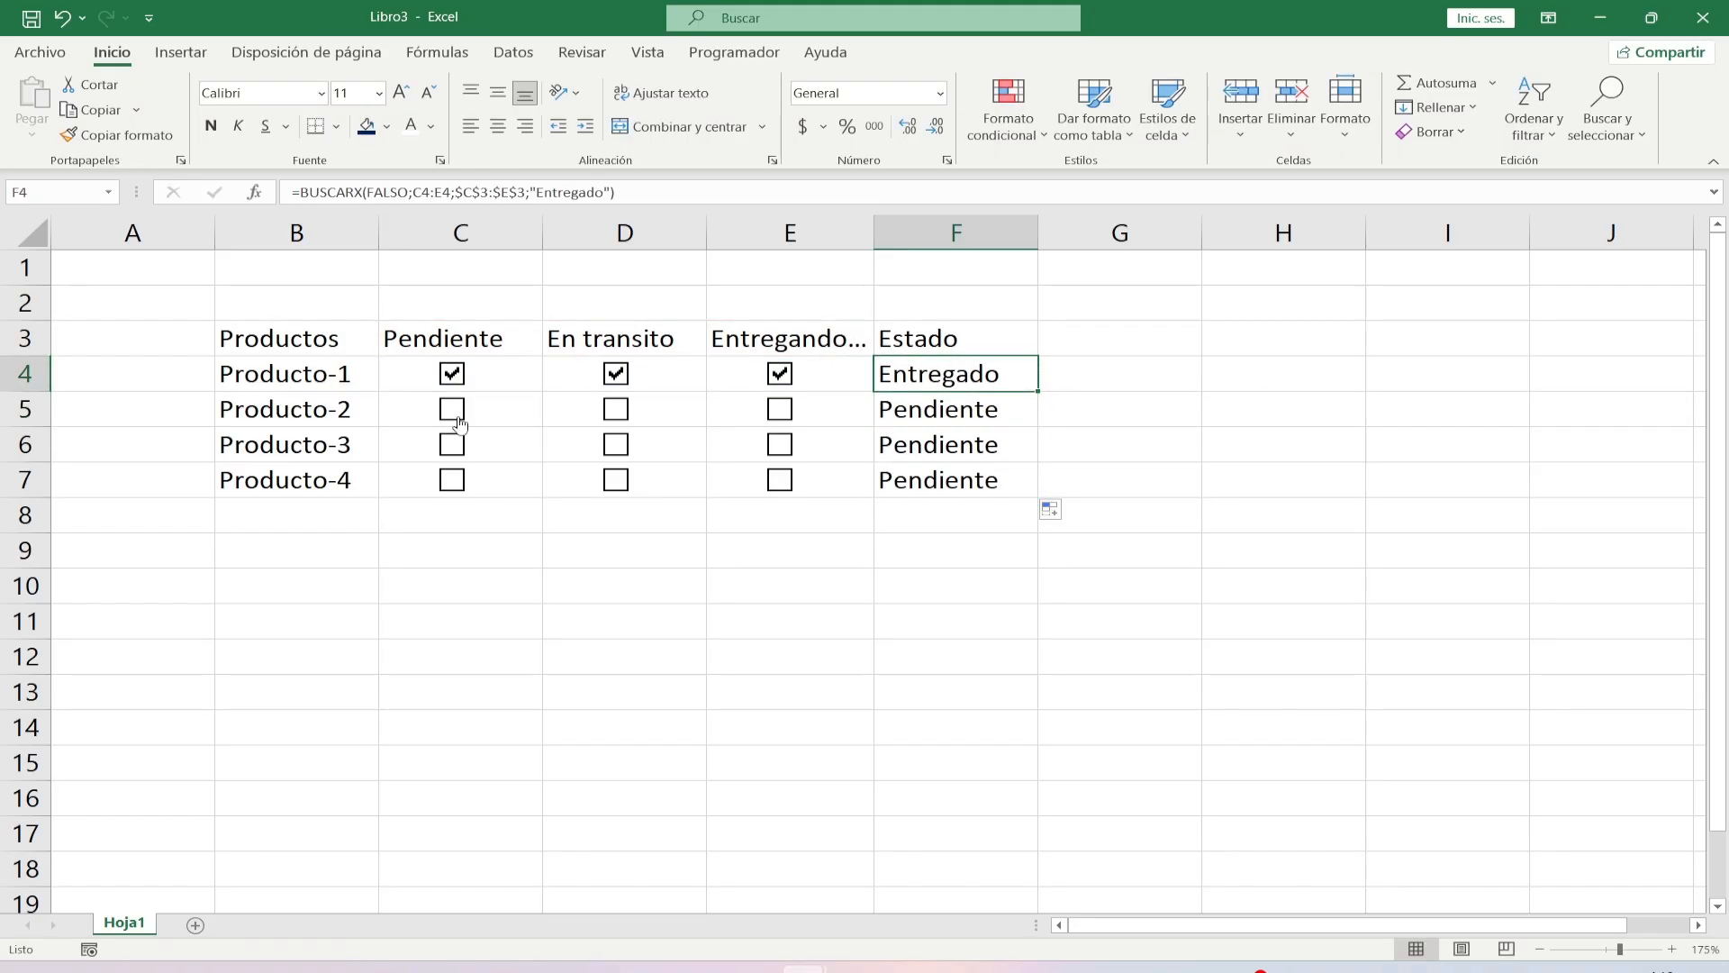
Test the filled formulas by ticking all three stage check boxes for Producto-2, Producto-3 and Producto-4.
left_click(452, 410)
left_click(616, 410)
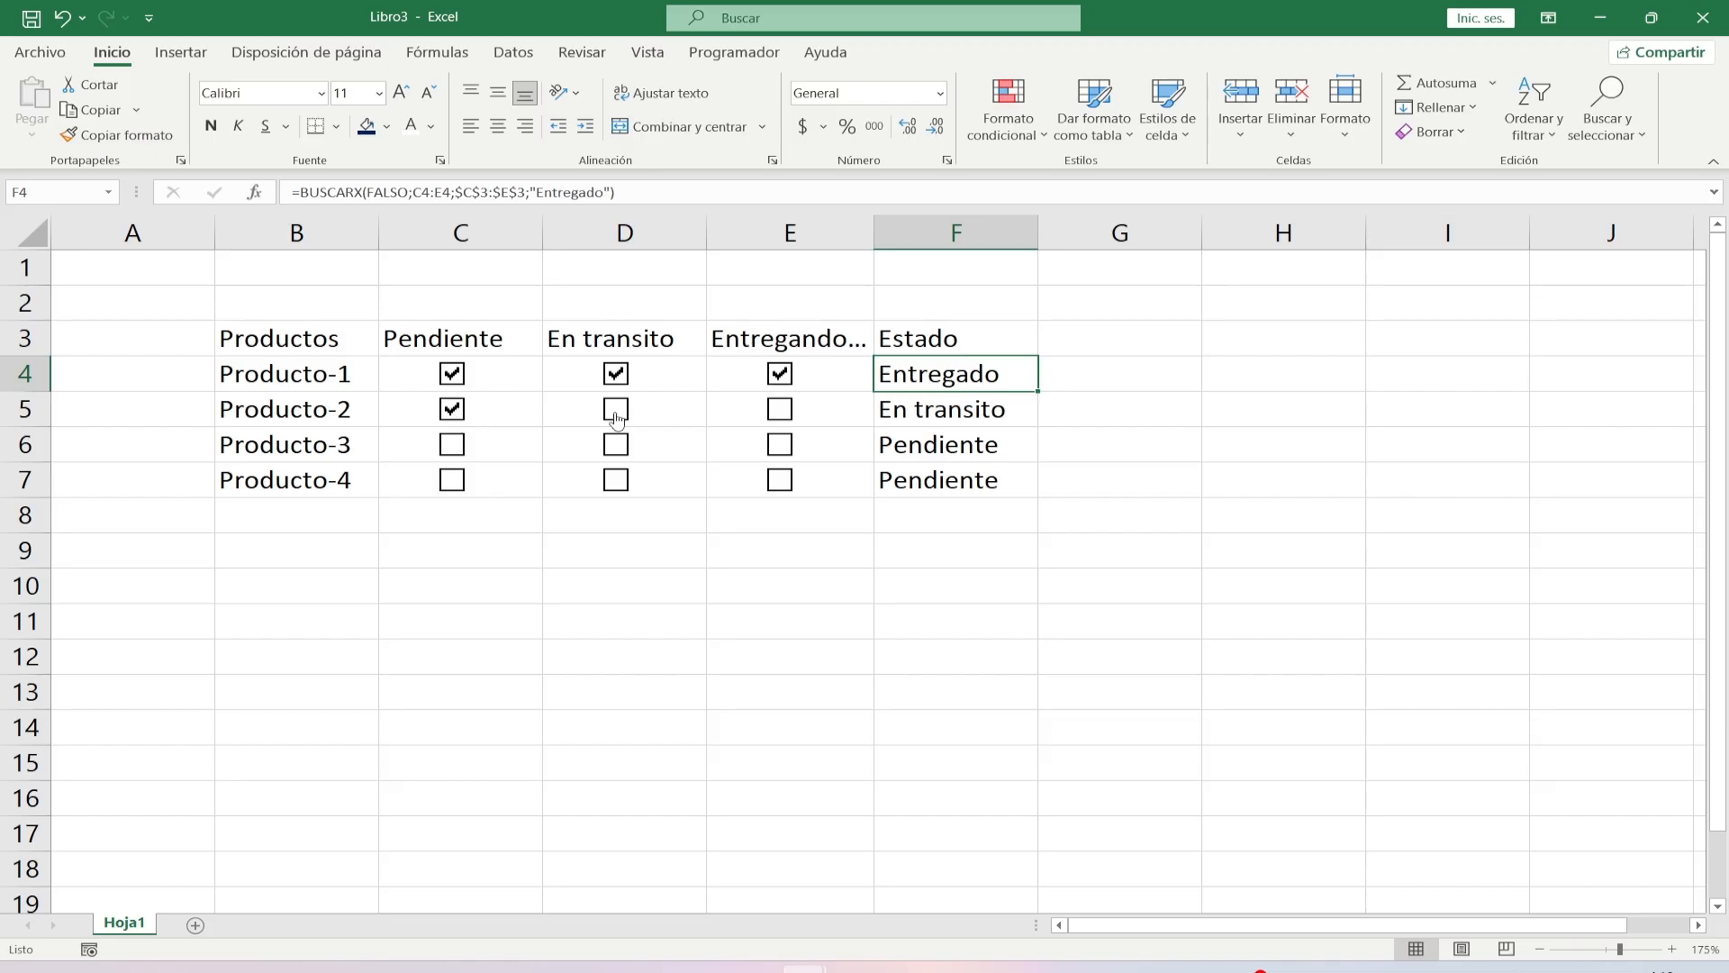
left_click(780, 409)
left_click(452, 444)
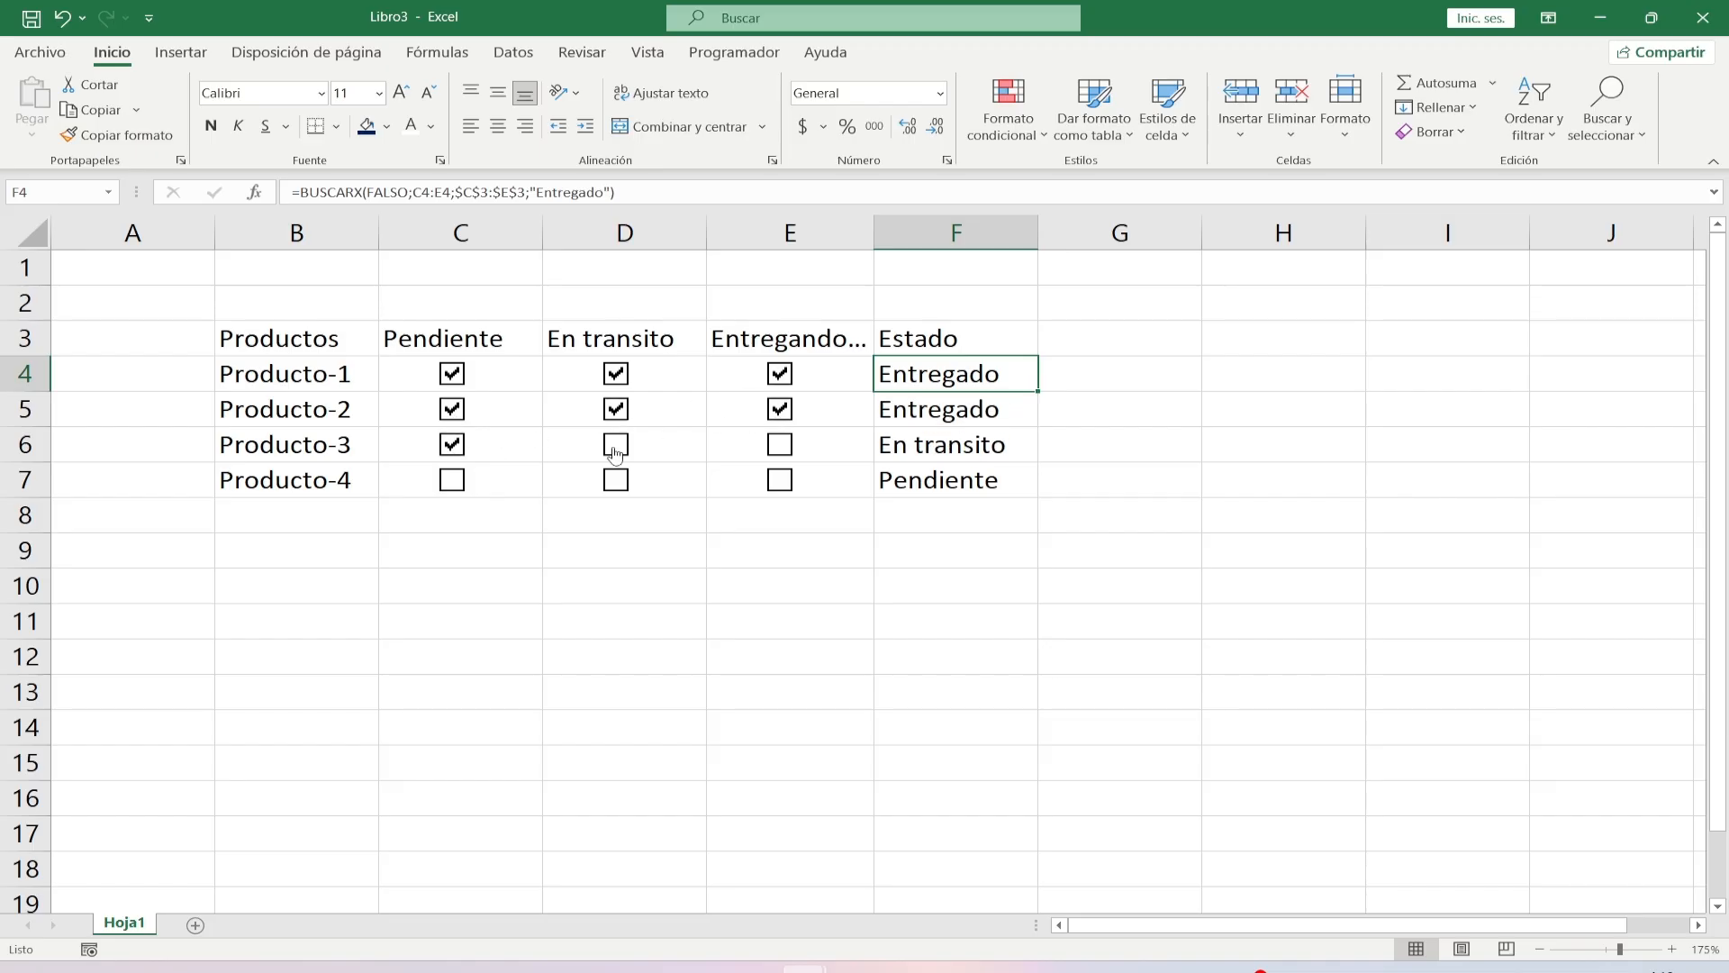
left_click(616, 445)
left_click(780, 445)
left_click(454, 480)
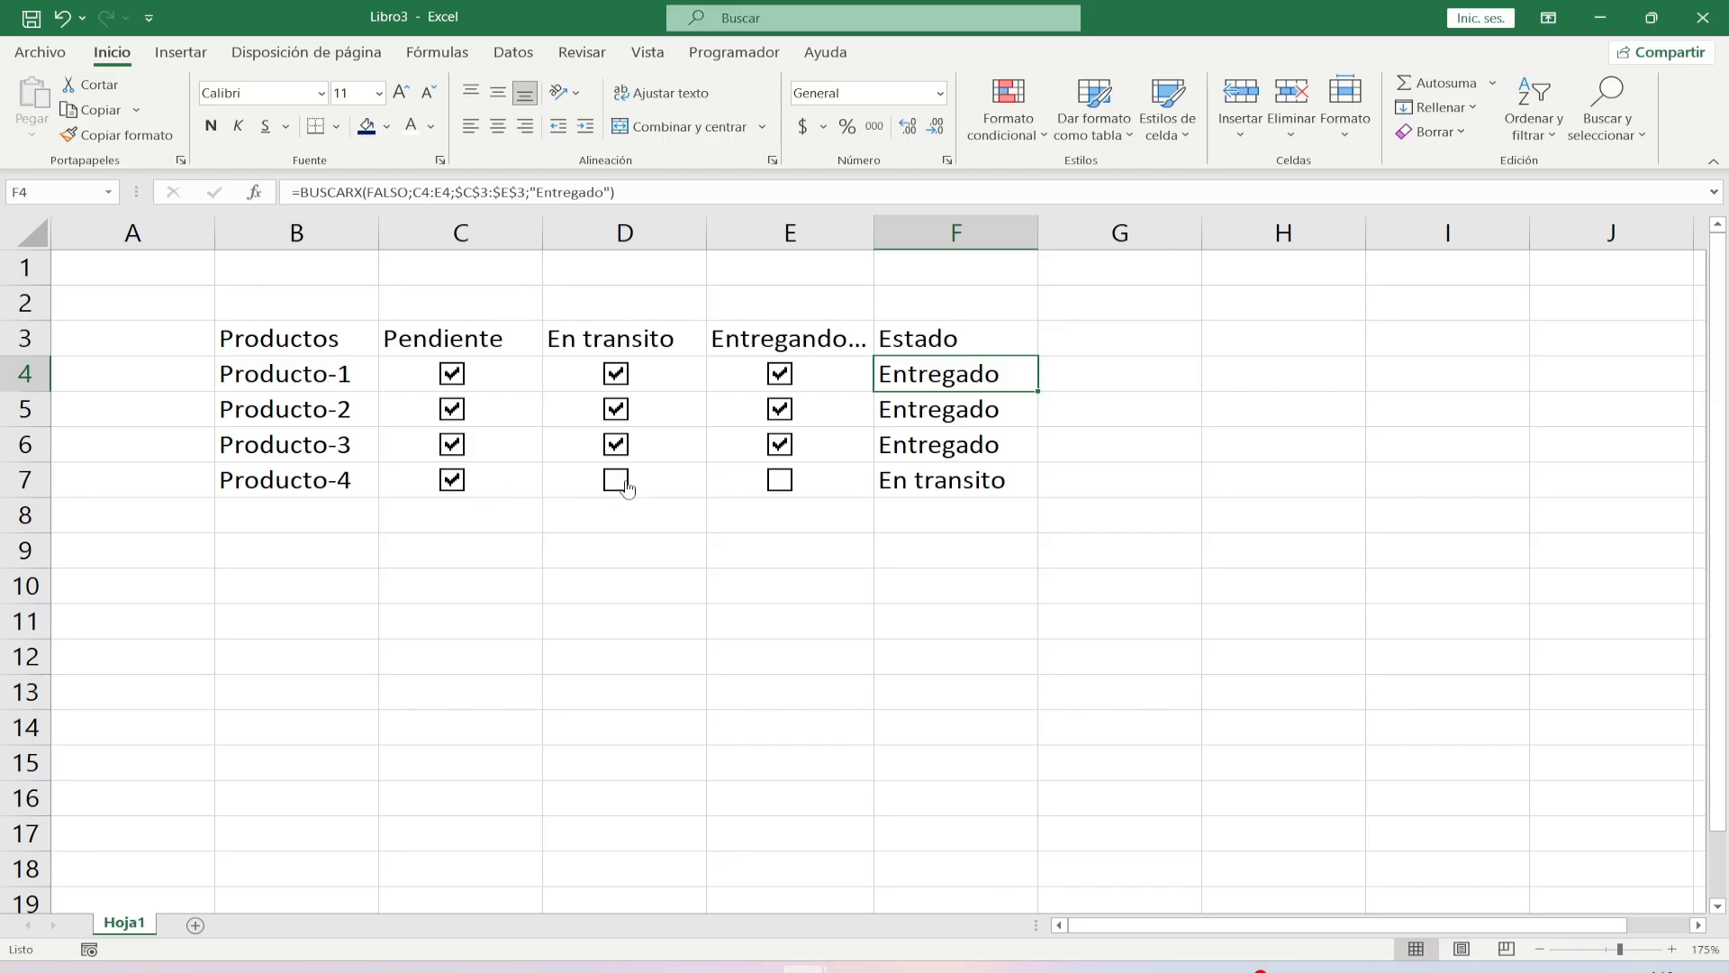
left_click(616, 481)
left_click(781, 481)
left_click(842, 576)
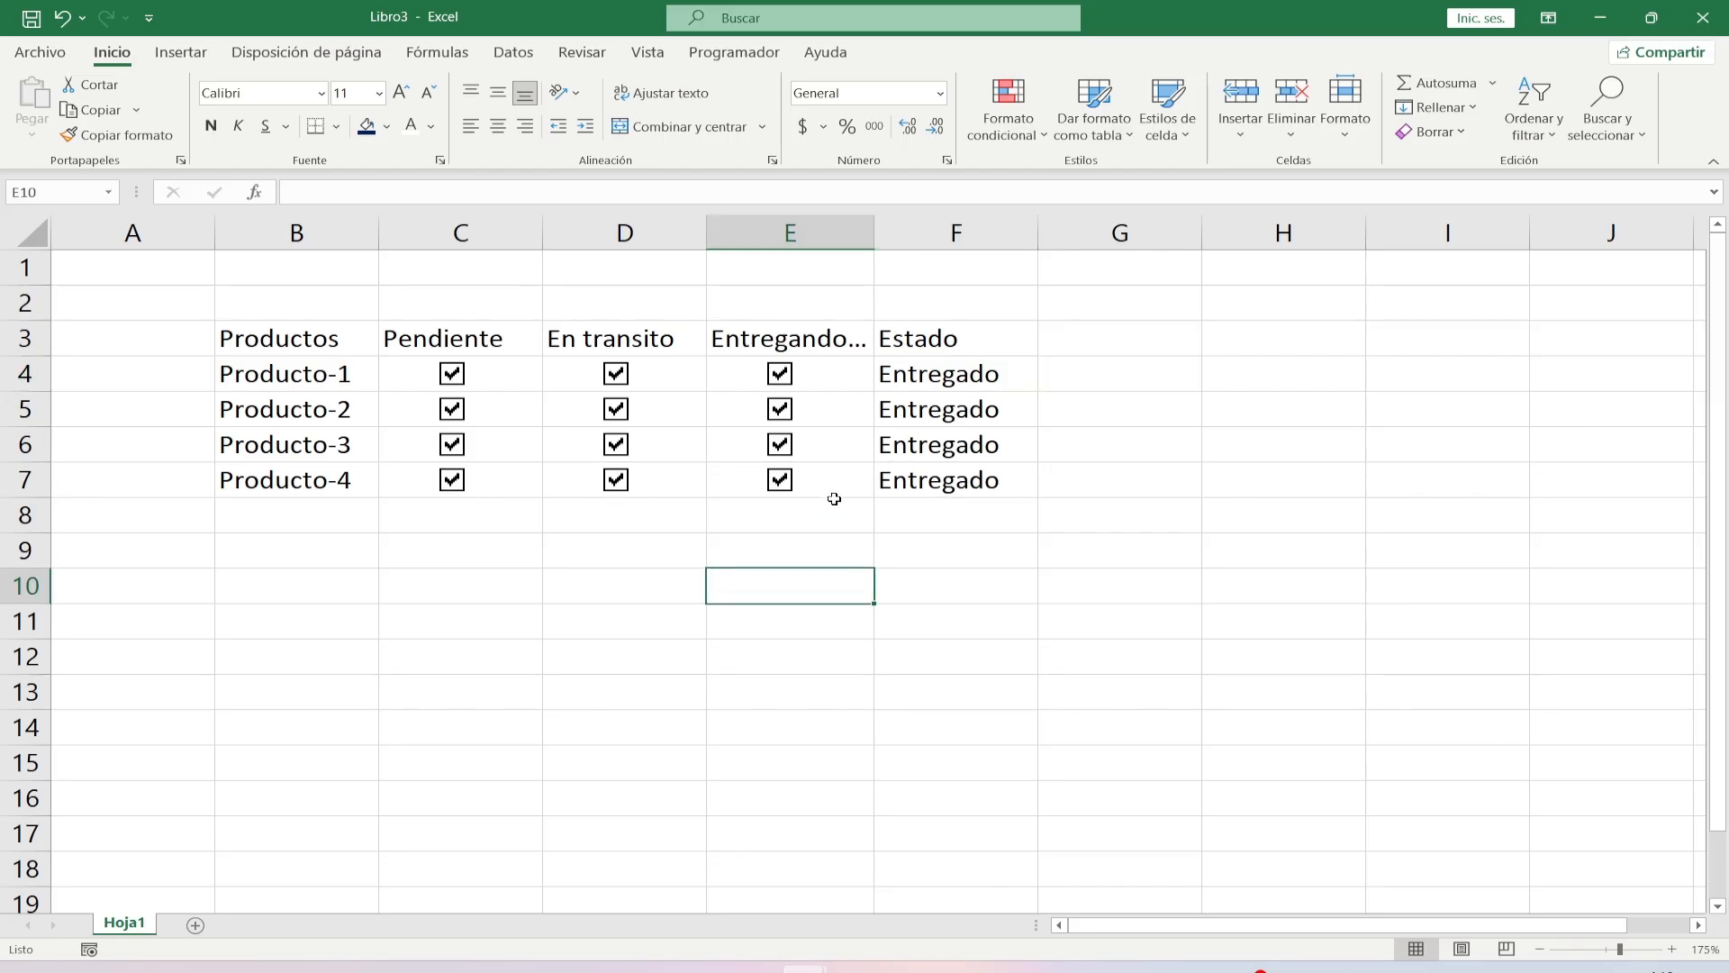
left_click(943, 375)
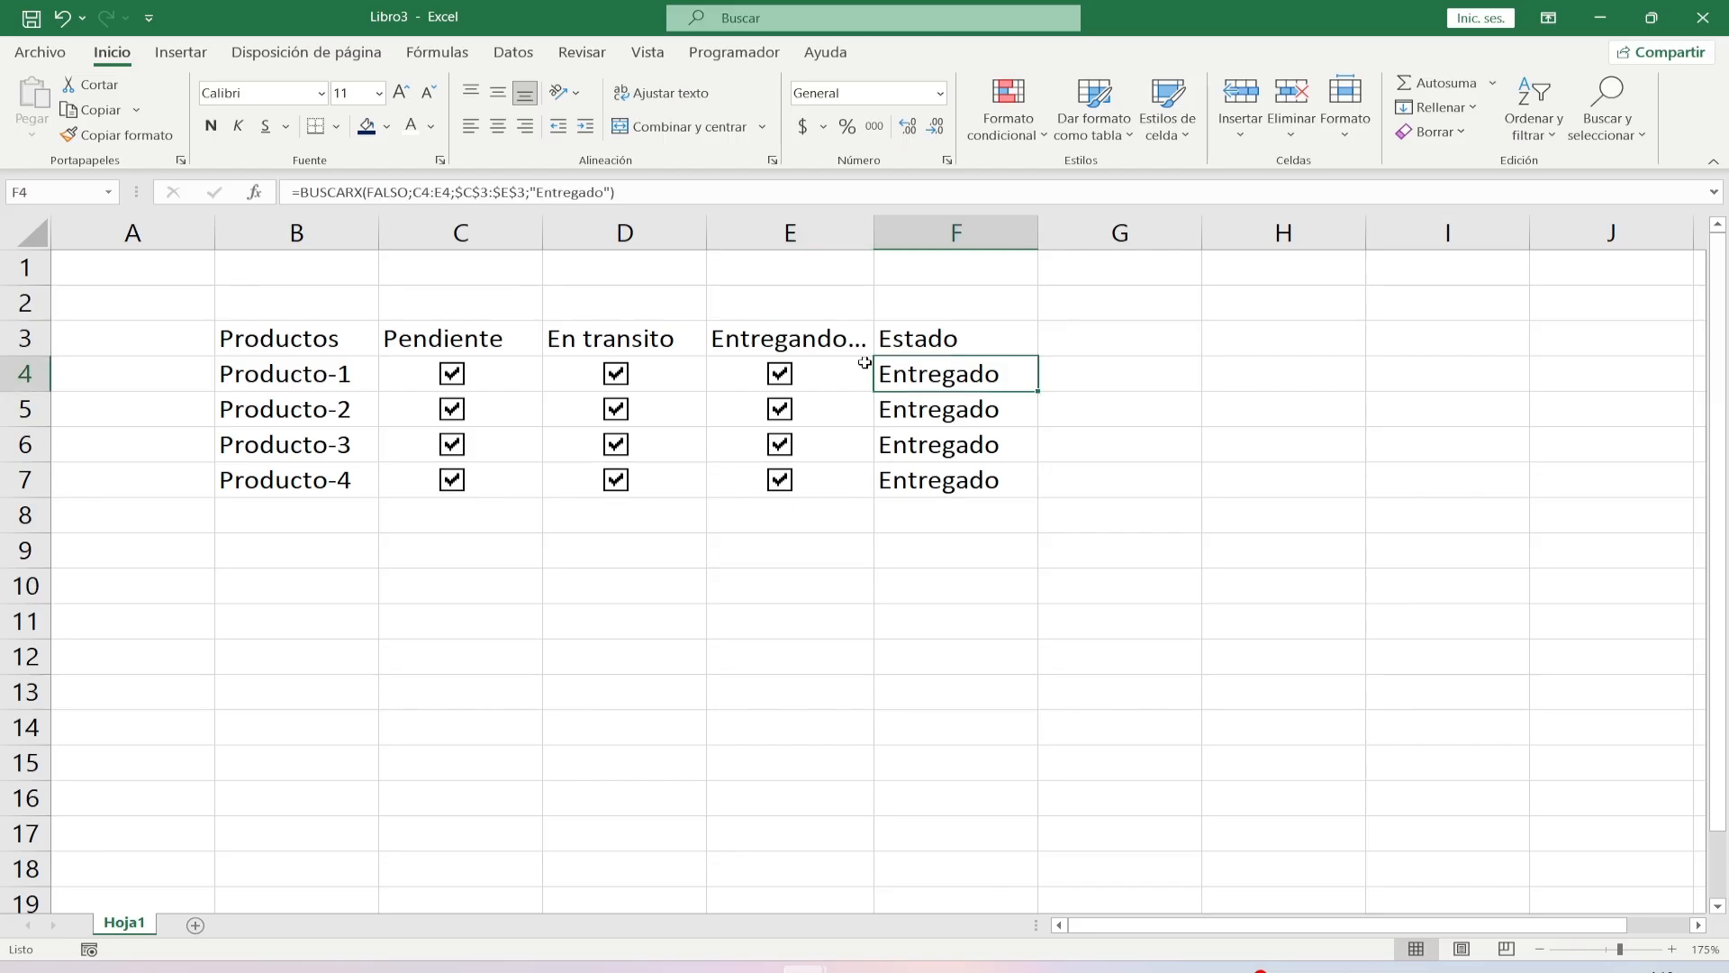
left_click(449, 676)
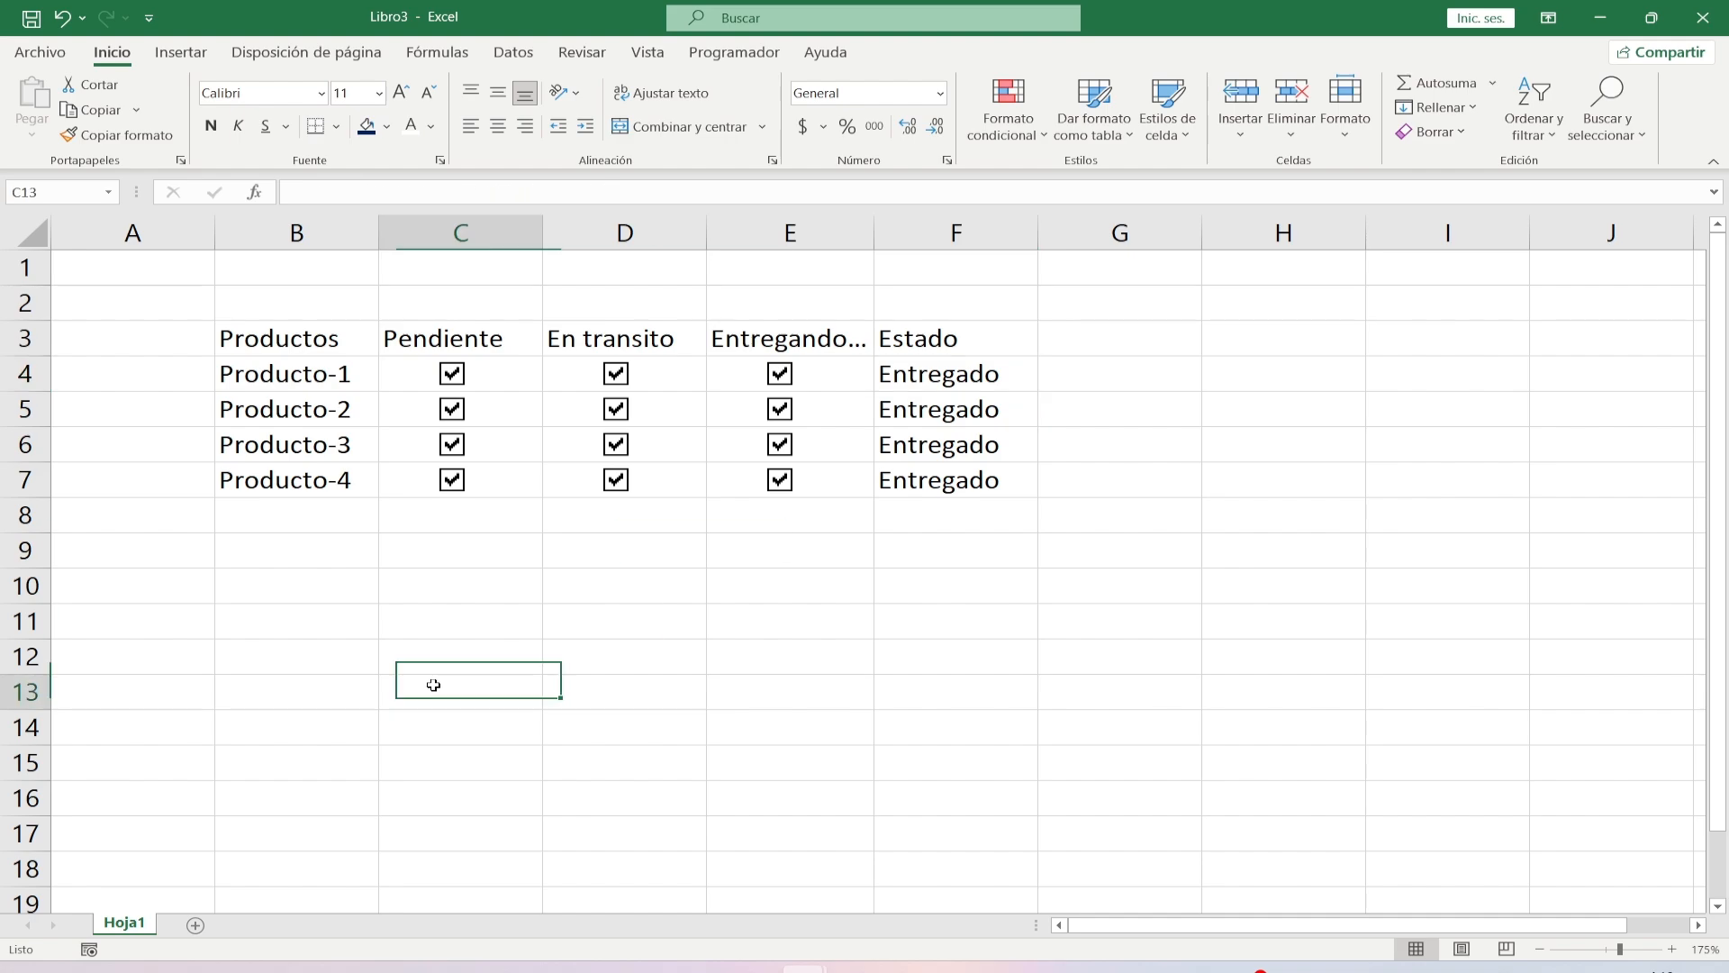
Append a watch emoji to the Pendiente header in C3.
left_click(450, 341)
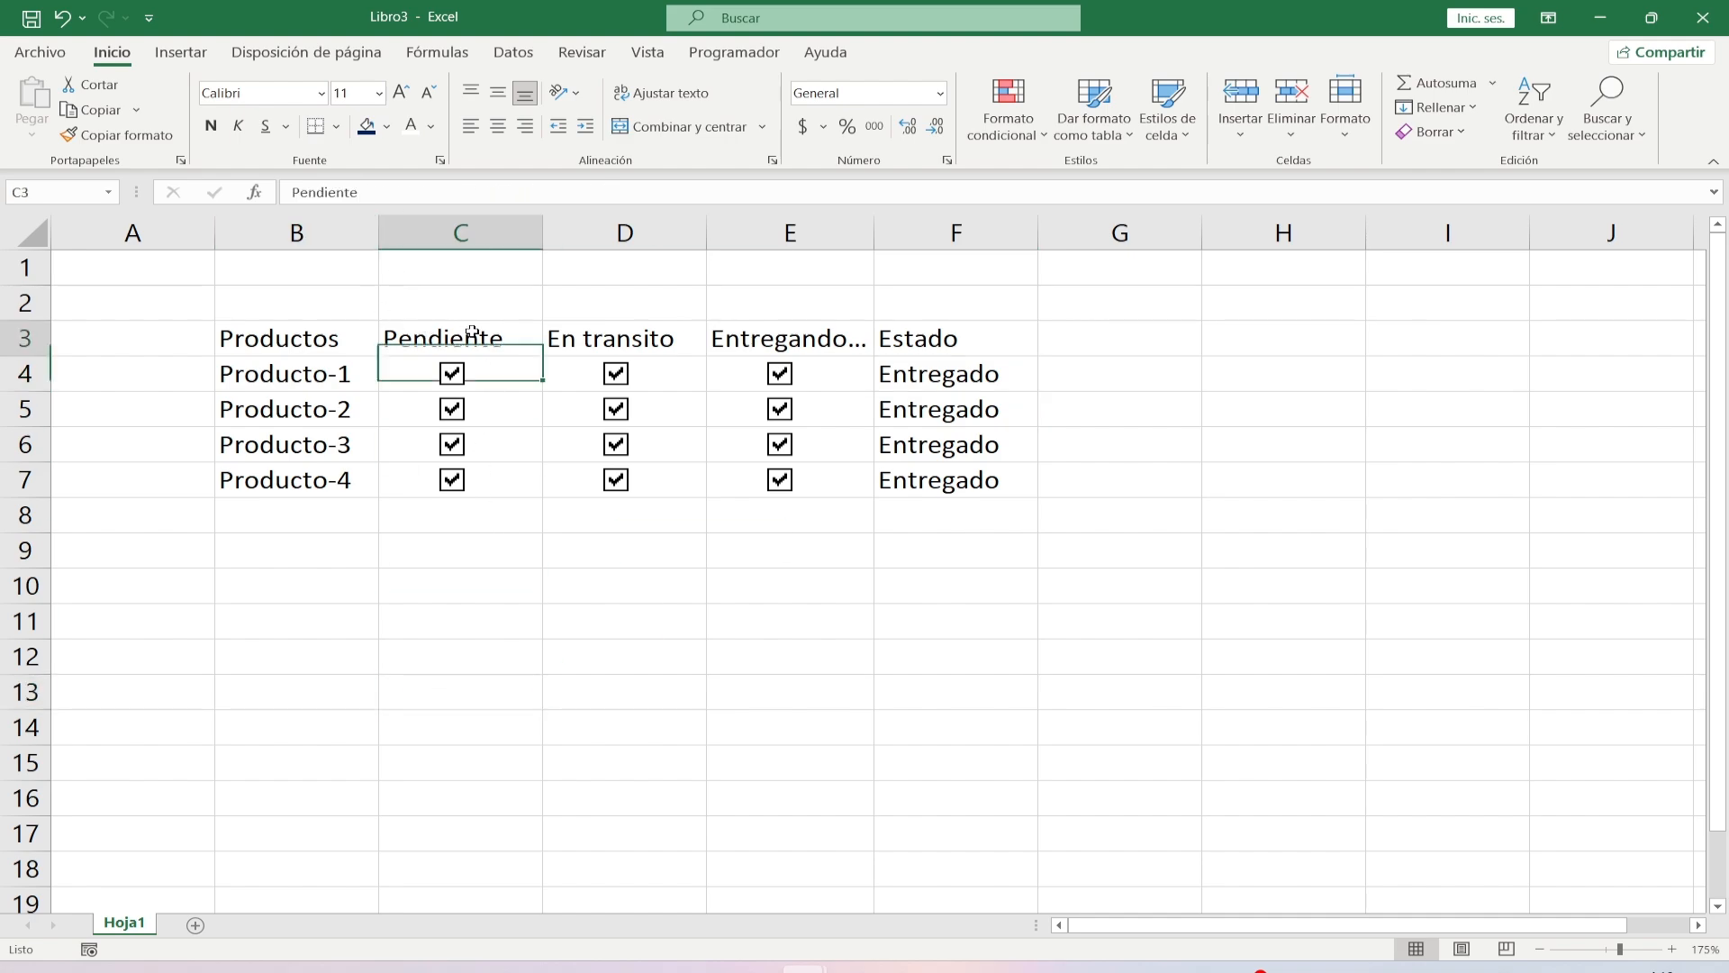
double_click(535, 339)
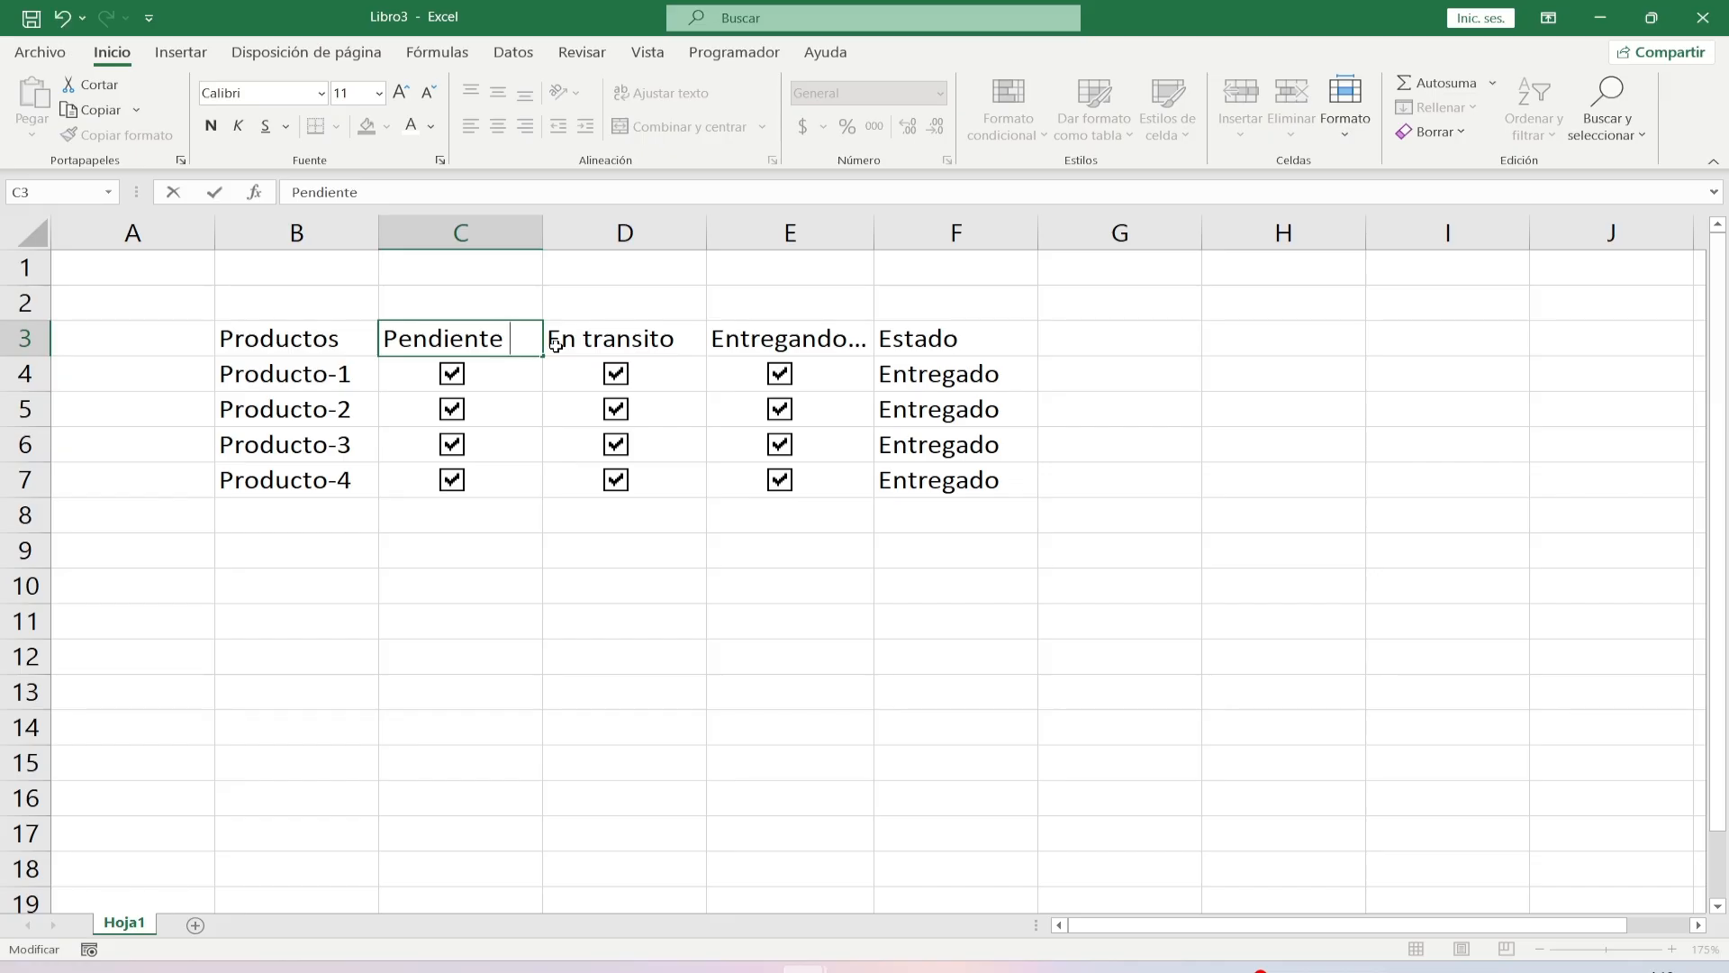
key("super+period")
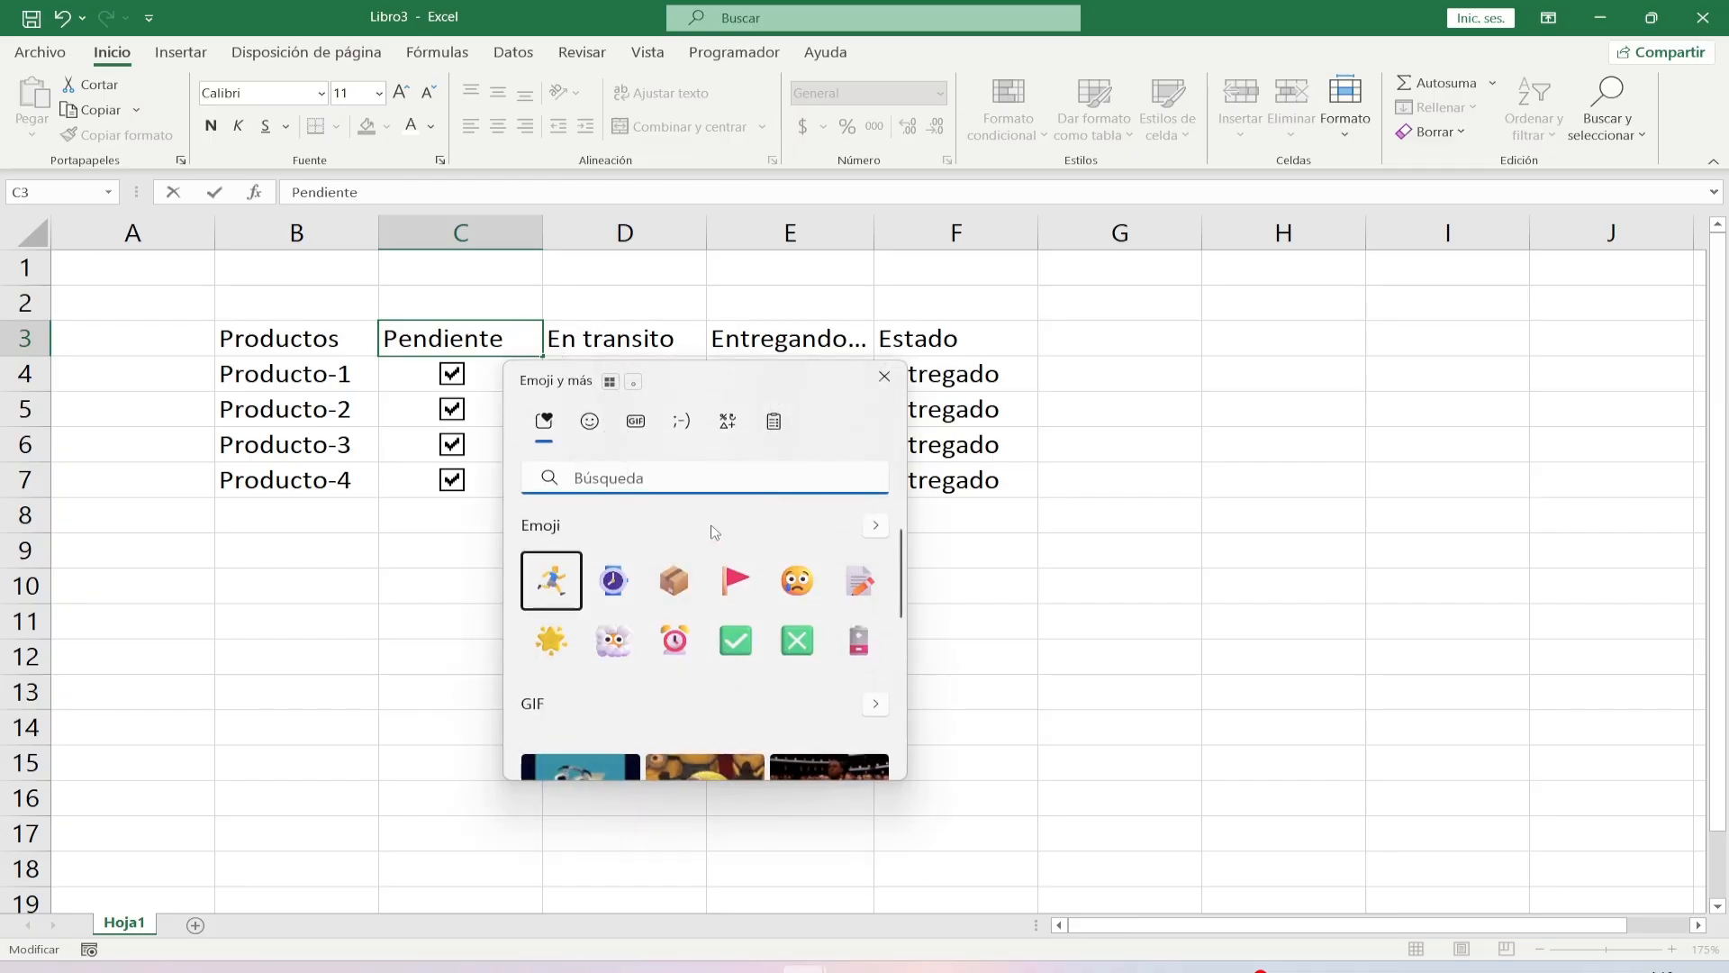
left_click(613, 581)
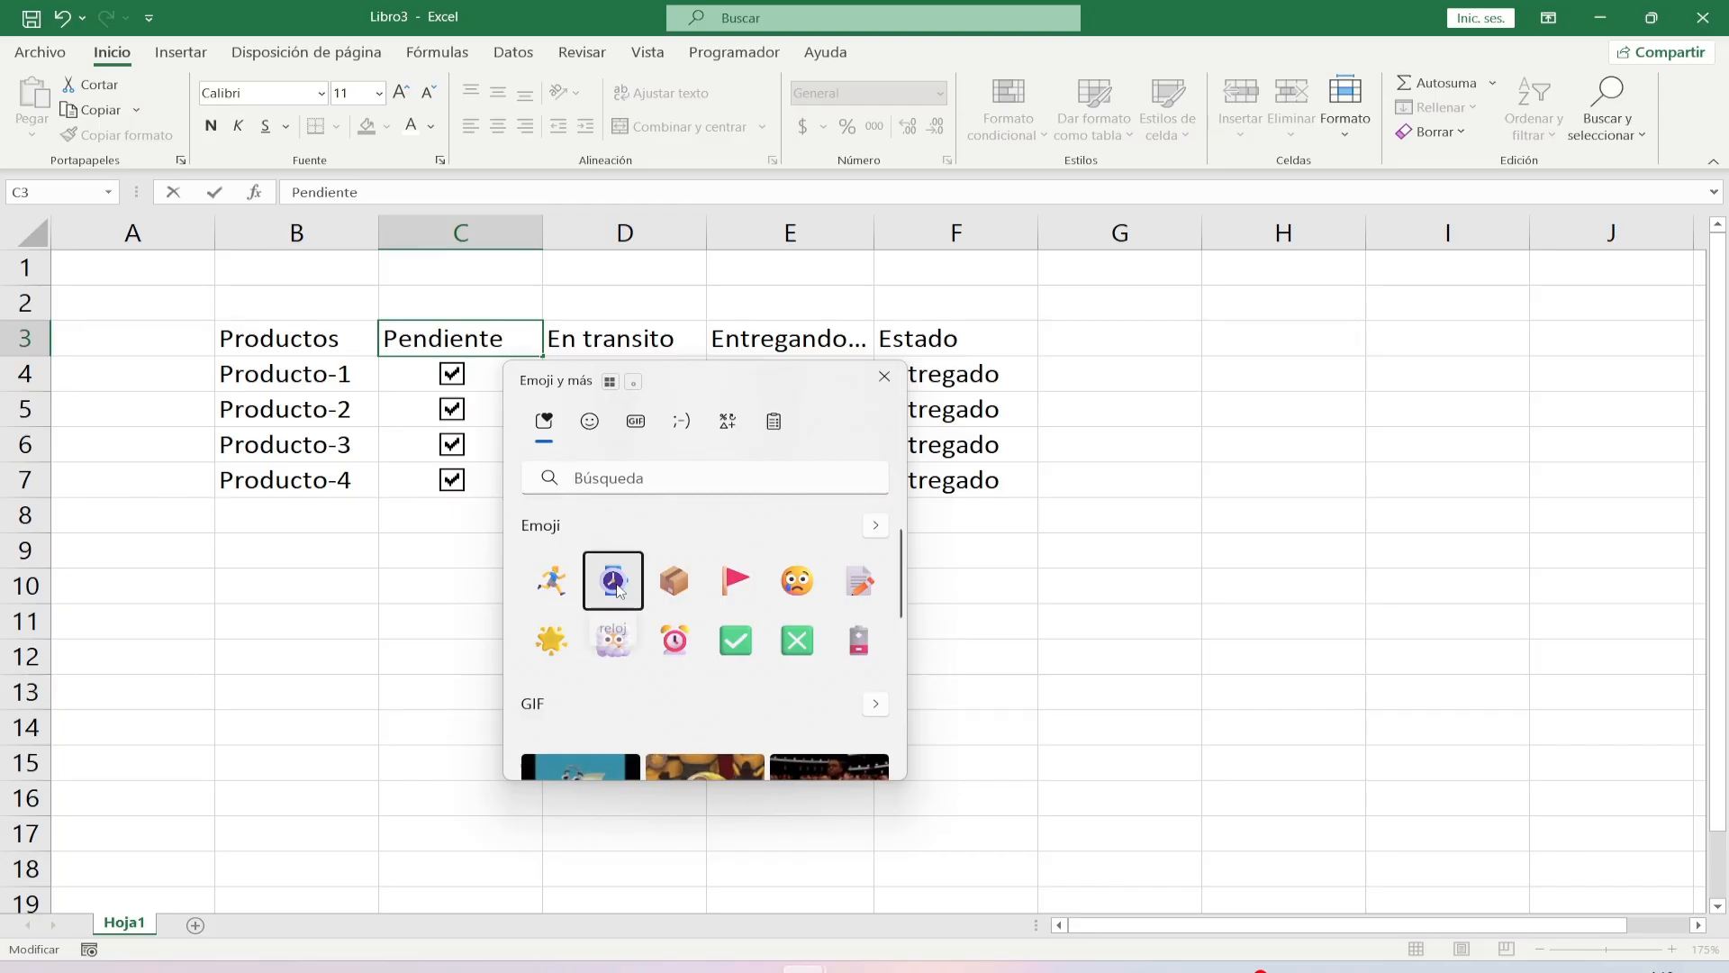
Append a running person emoji to the En transito header in D3 and widen column D to fit it.
double_click(702, 341)
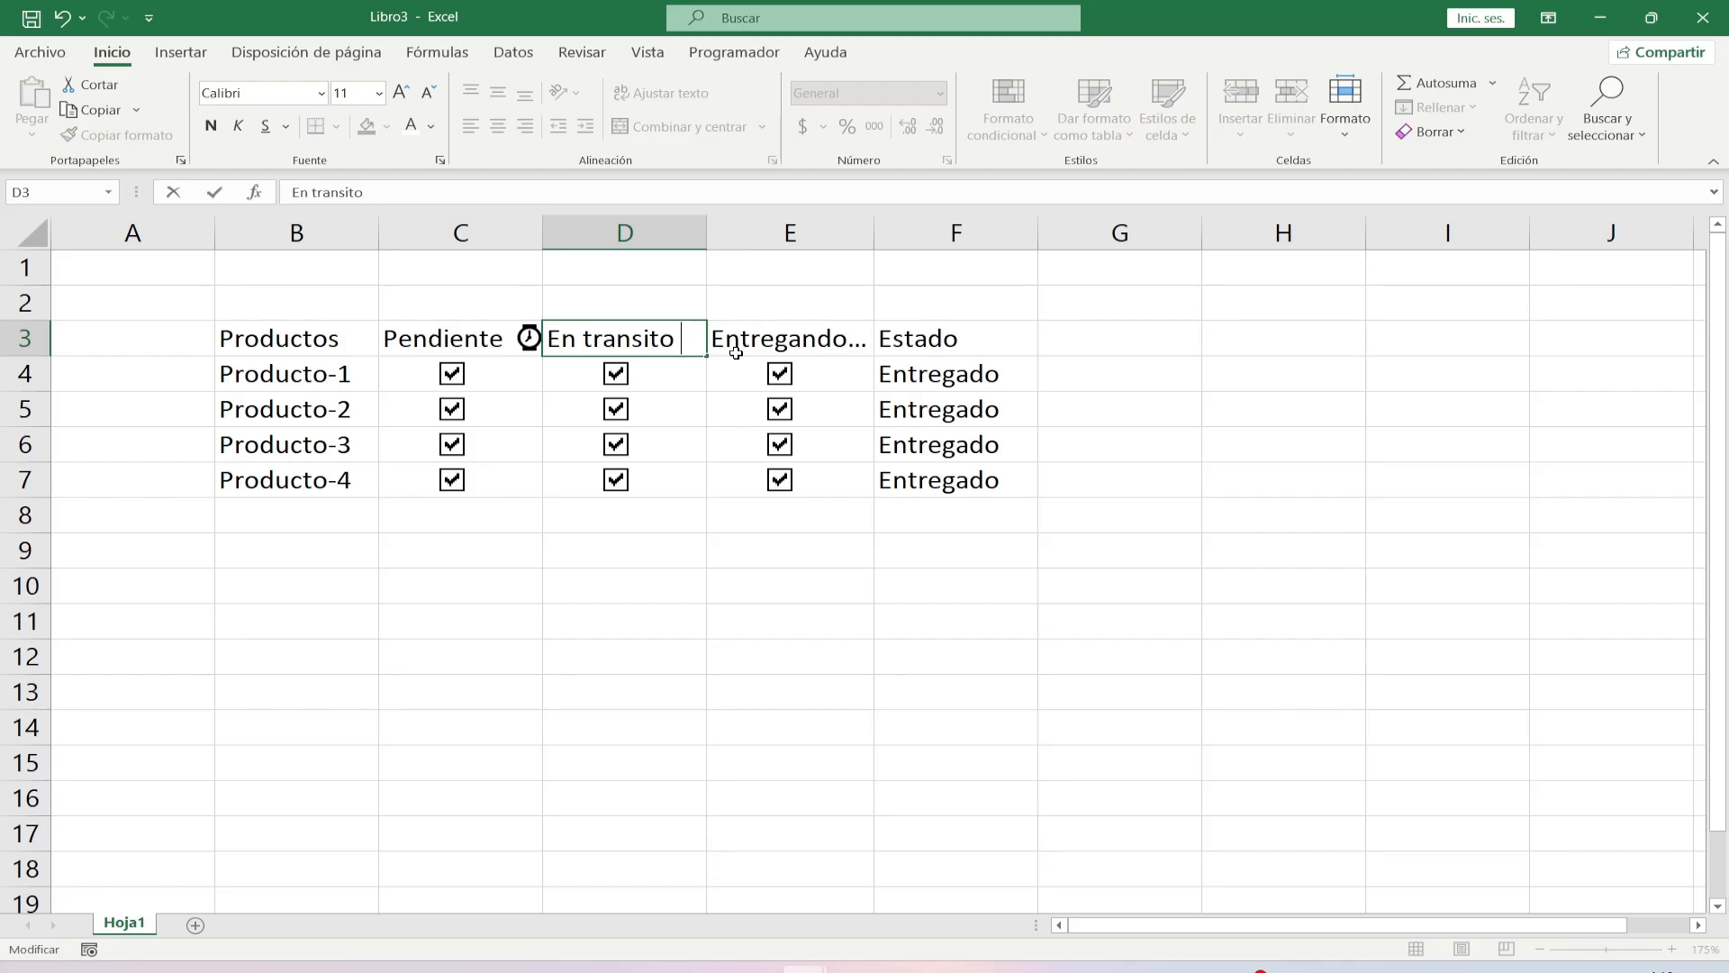
key("super+period")
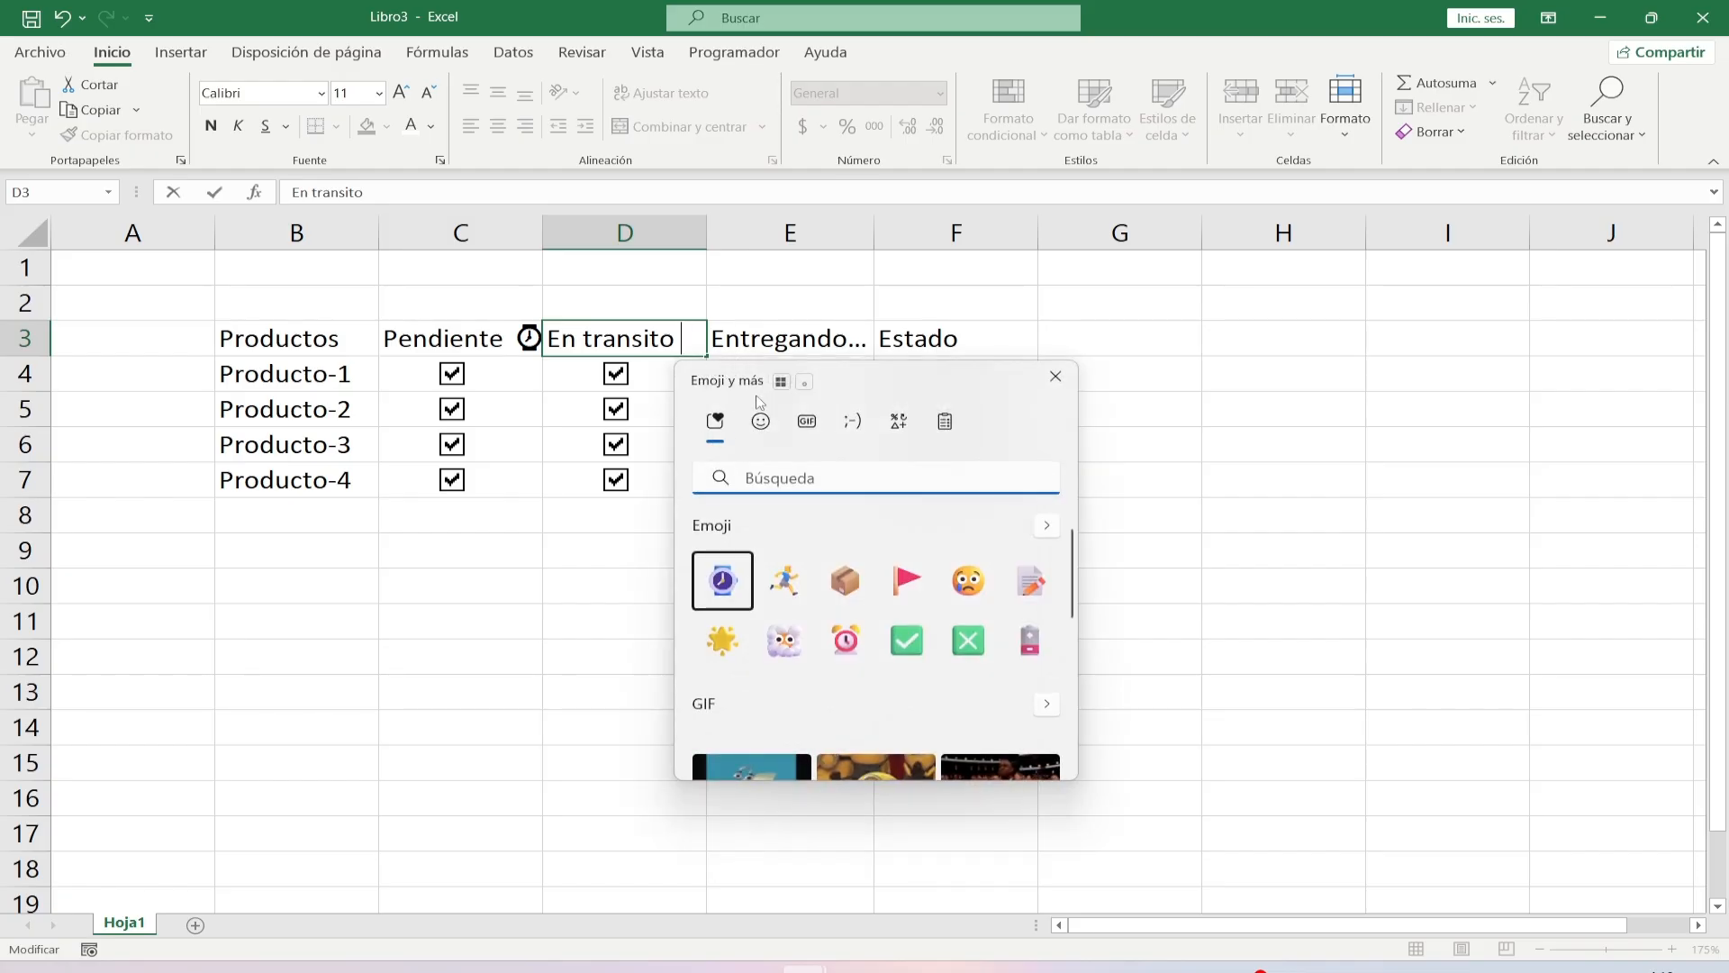
left_click(809, 590)
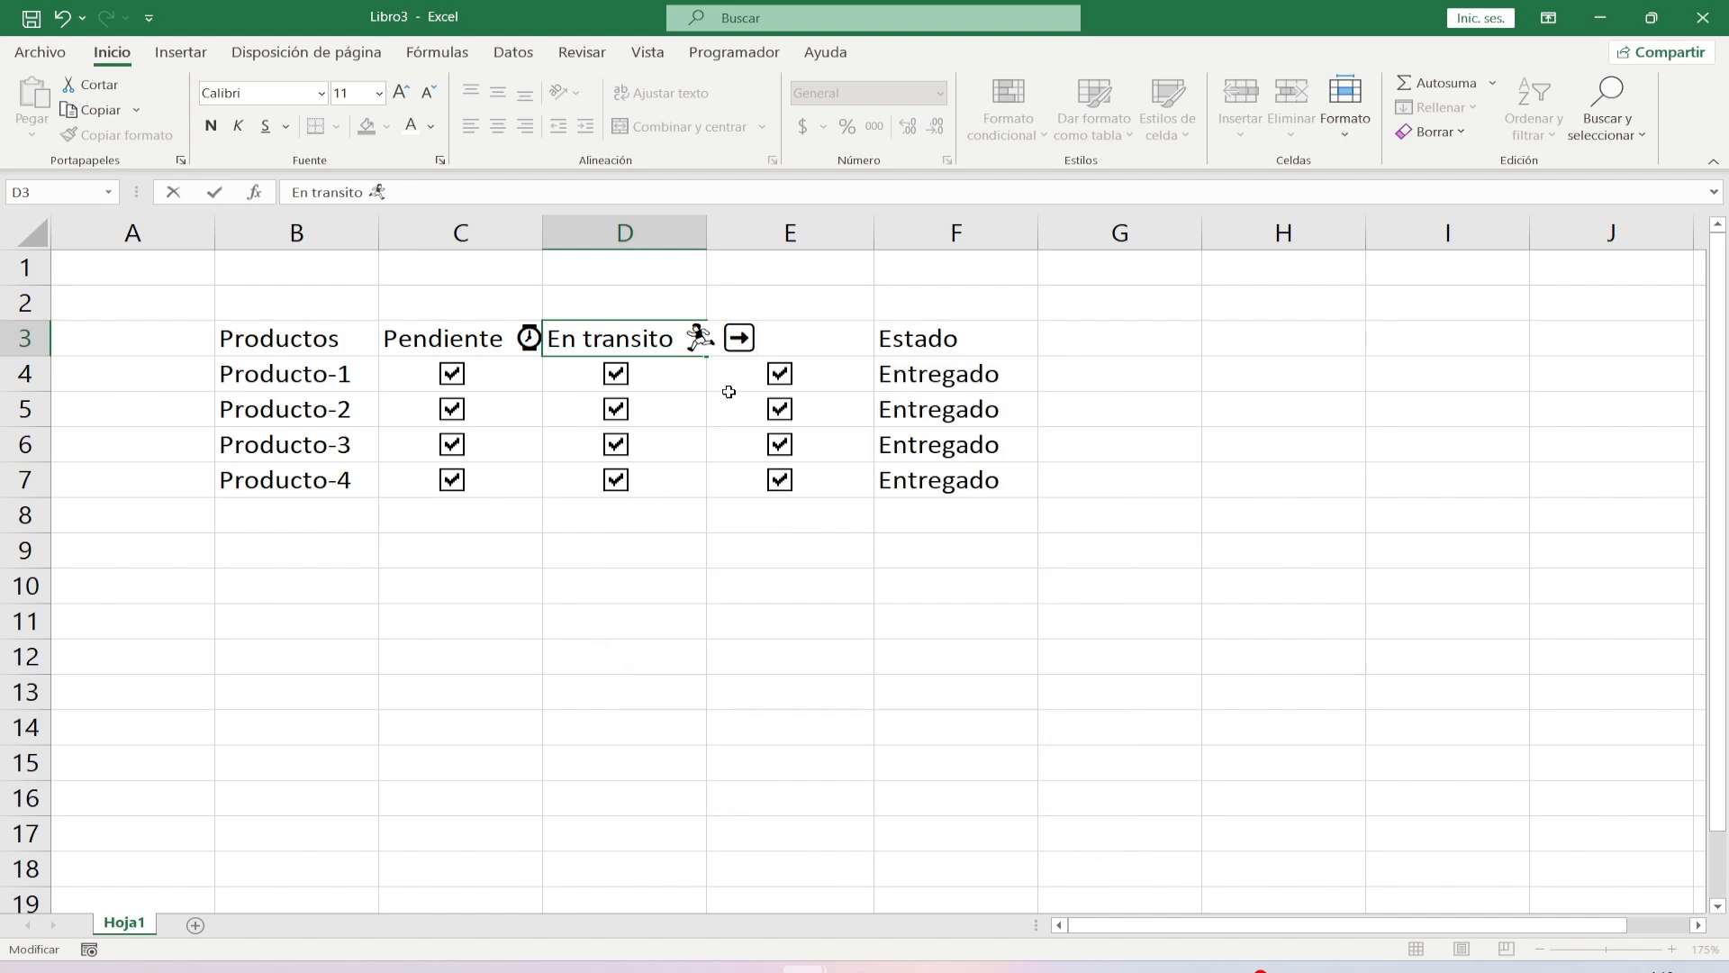
key("Tab")
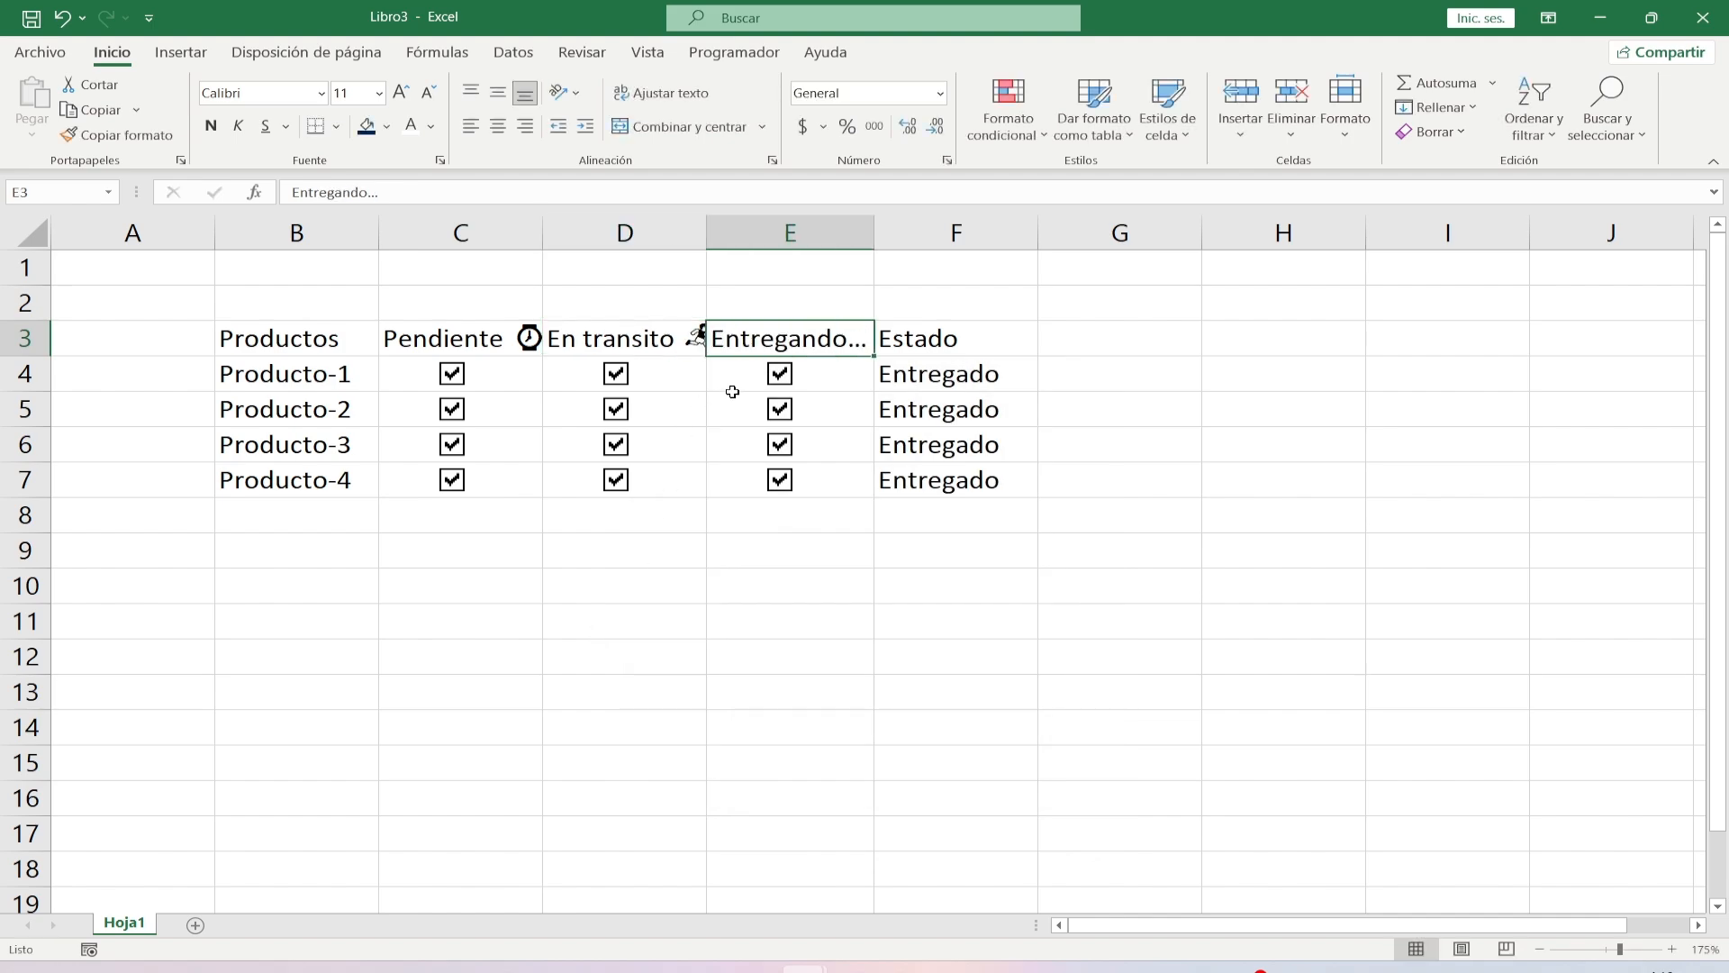
left_click_drag(706, 229, 729, 233)
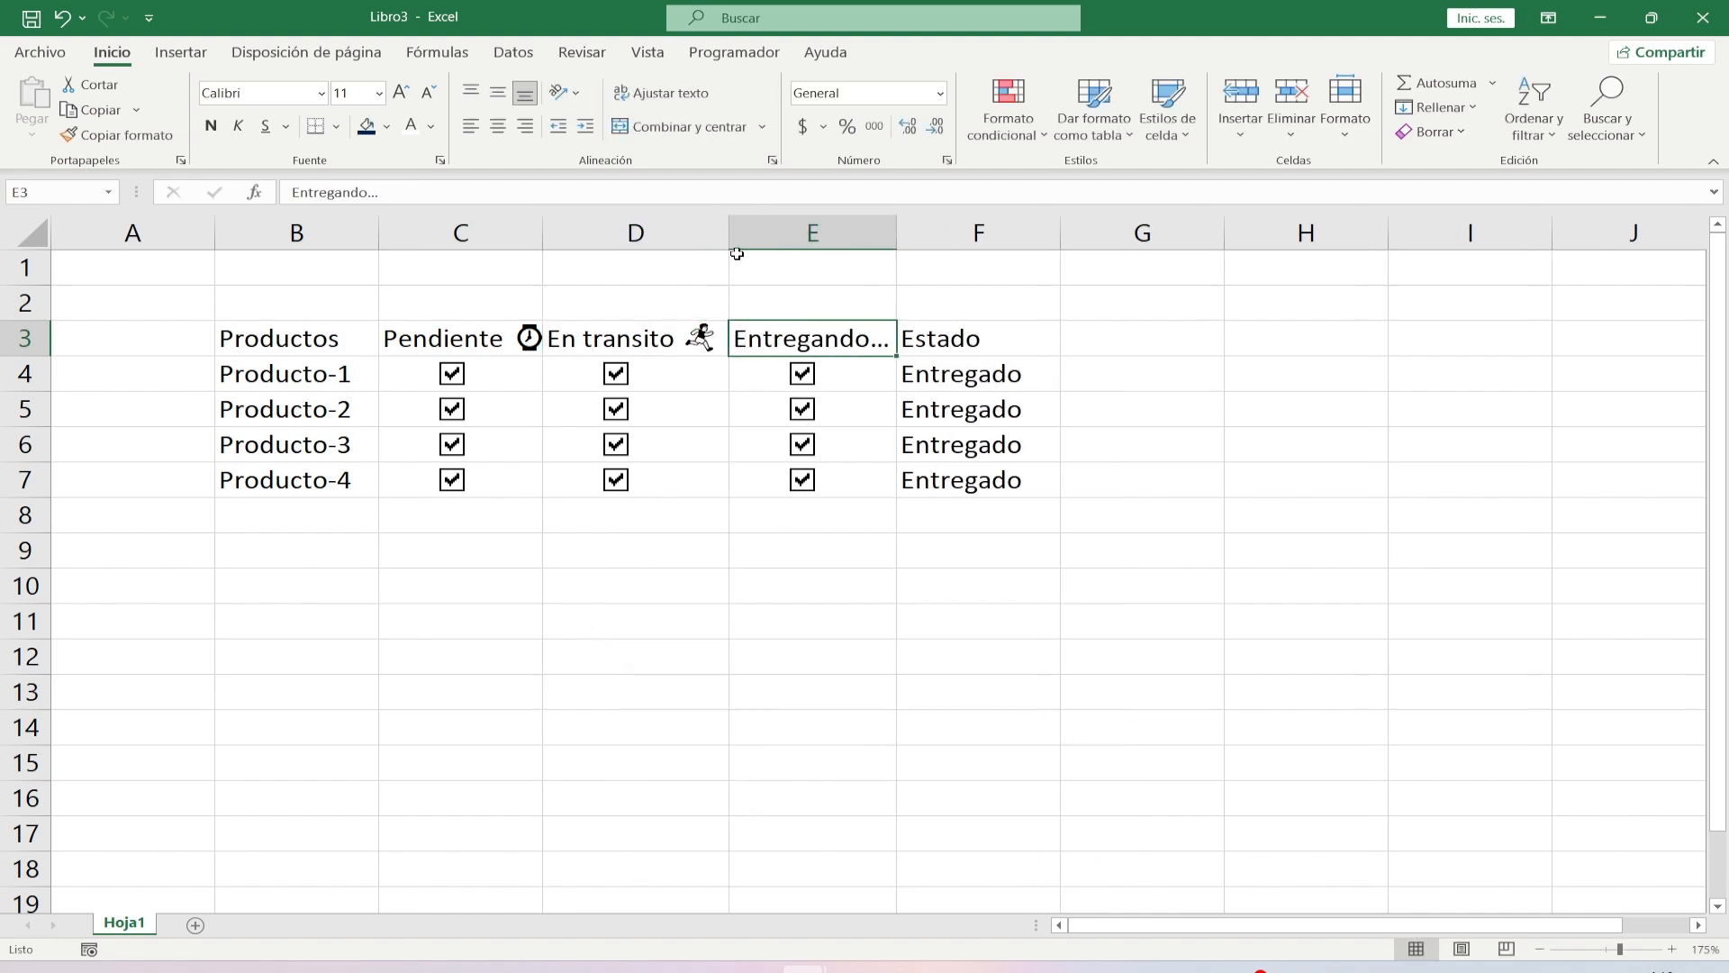
Leave the Entregando... header text as it is and widen column E slightly.
double_click(827, 337)
key("Tab")
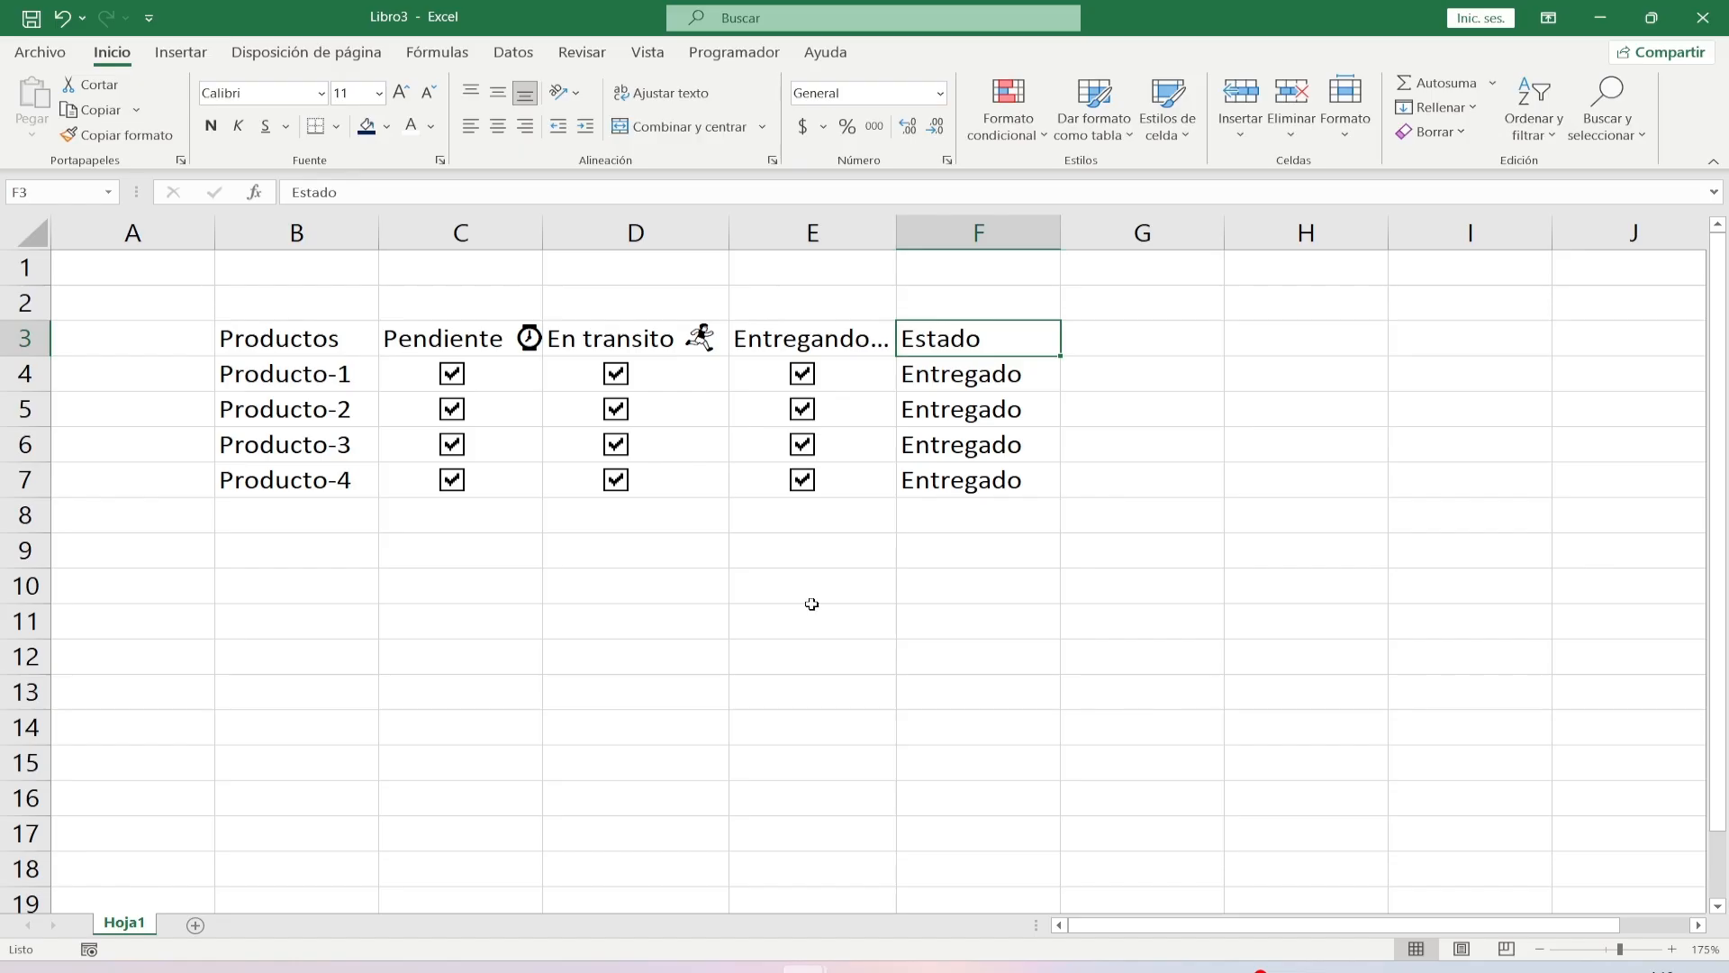
left_click(811, 607)
left_click_drag(902, 236, 908, 237)
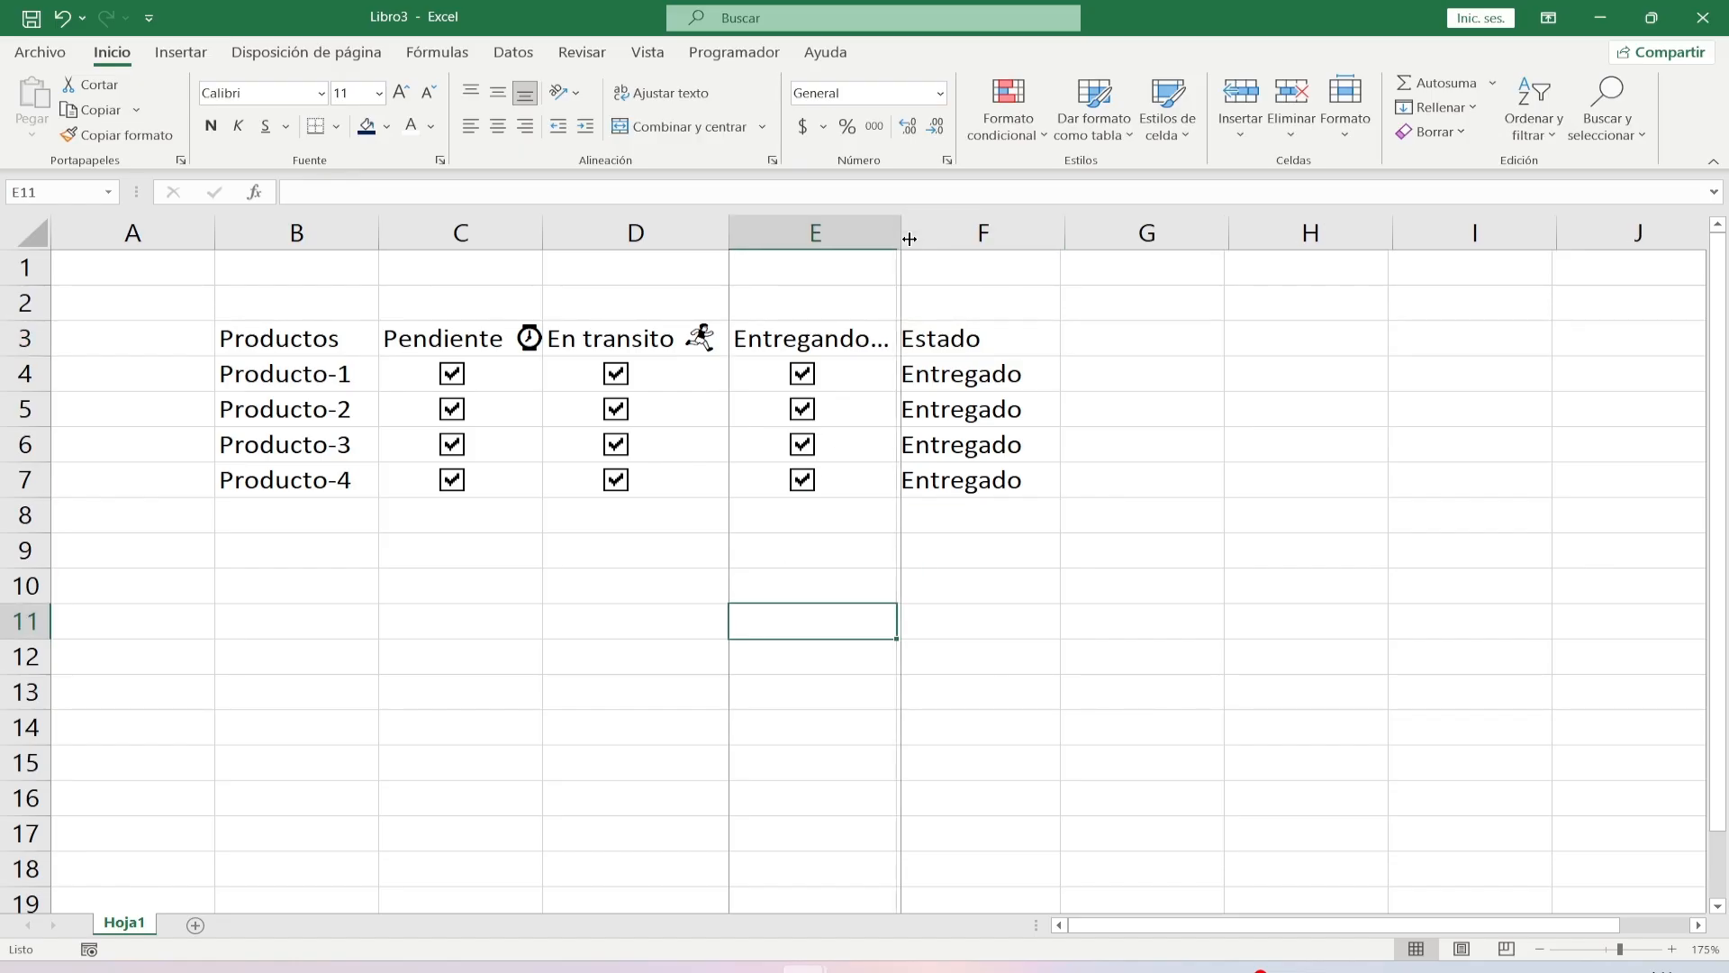
left_click(954, 689)
Untick Producto-1's three stage check boxes and widen column F to fit the status with its emoji.
left_click(456, 374)
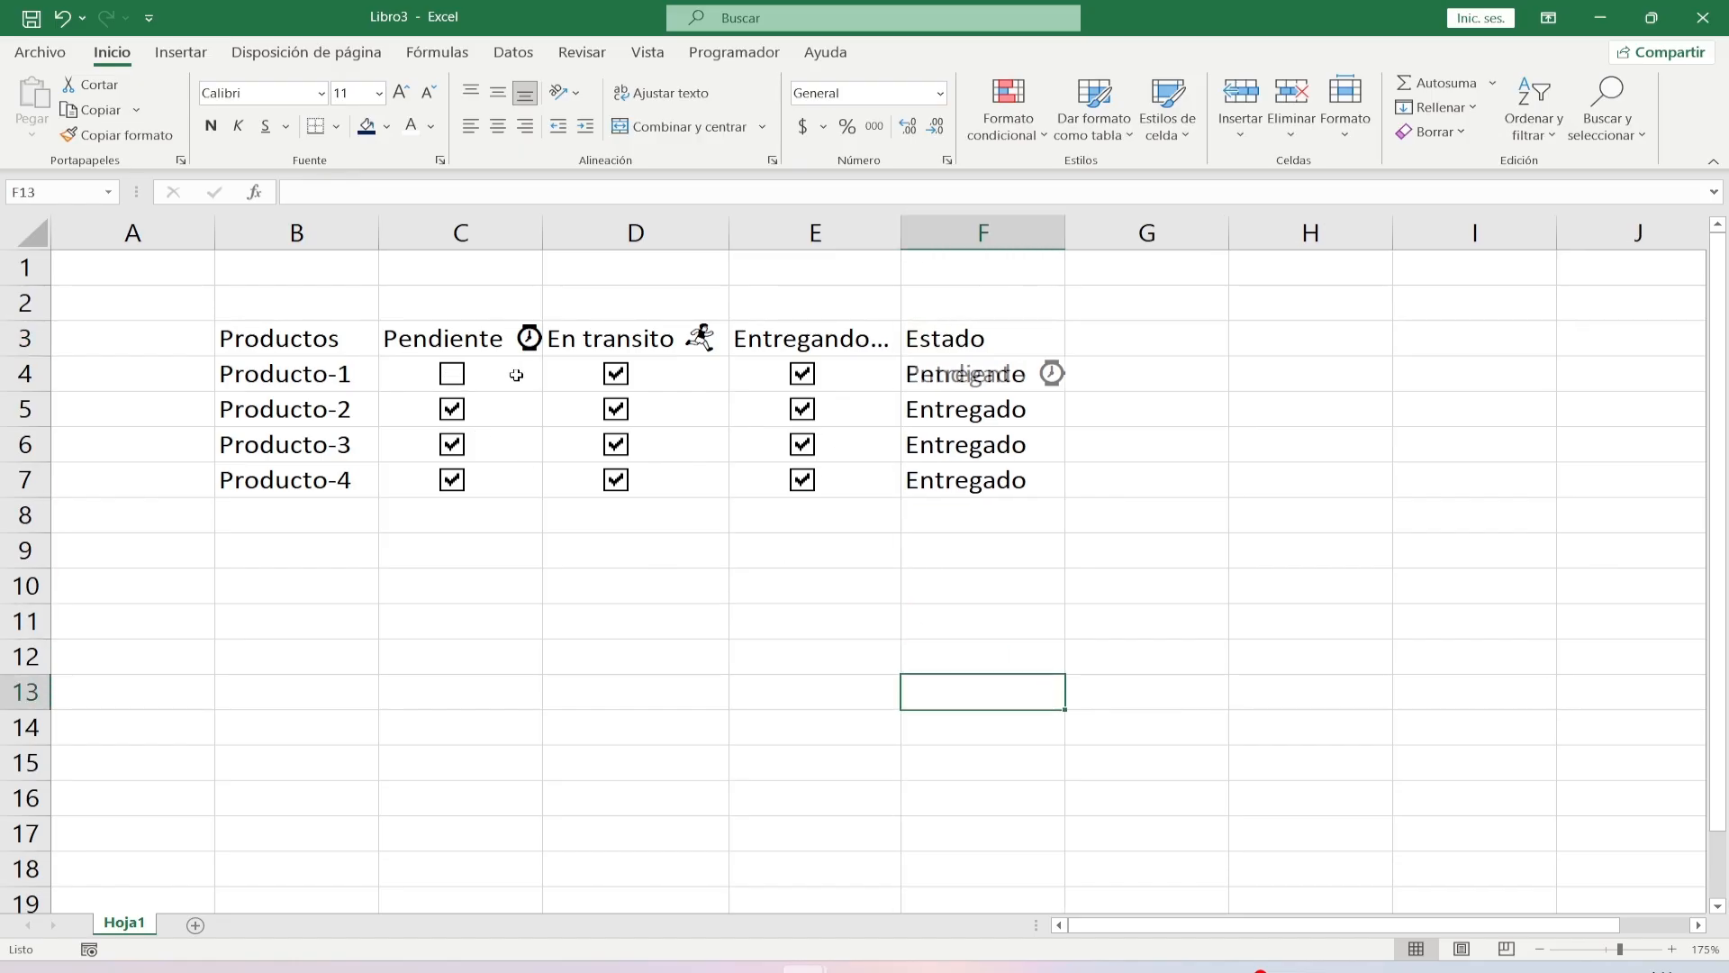
left_click(616, 374)
left_click(803, 374)
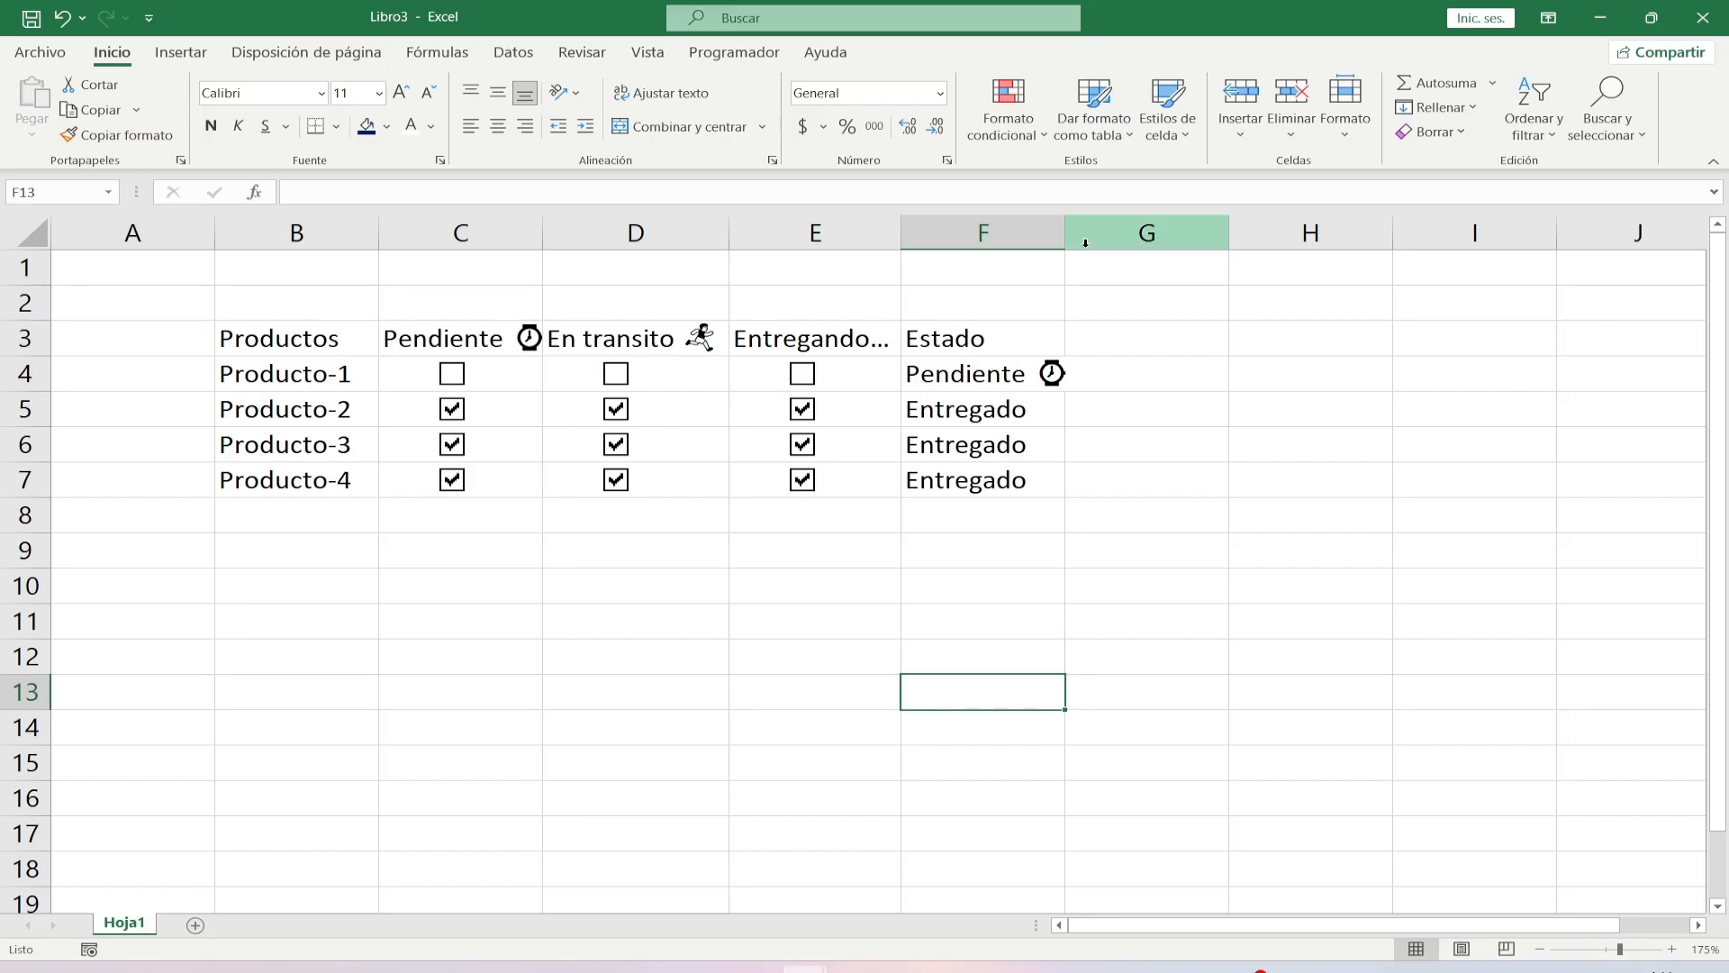
left_click_drag(1065, 234, 1089, 234)
left_click(1035, 410)
Add a package emoji after "Entregado" in the not-found text of the F4 formula.
double_click(955, 374)
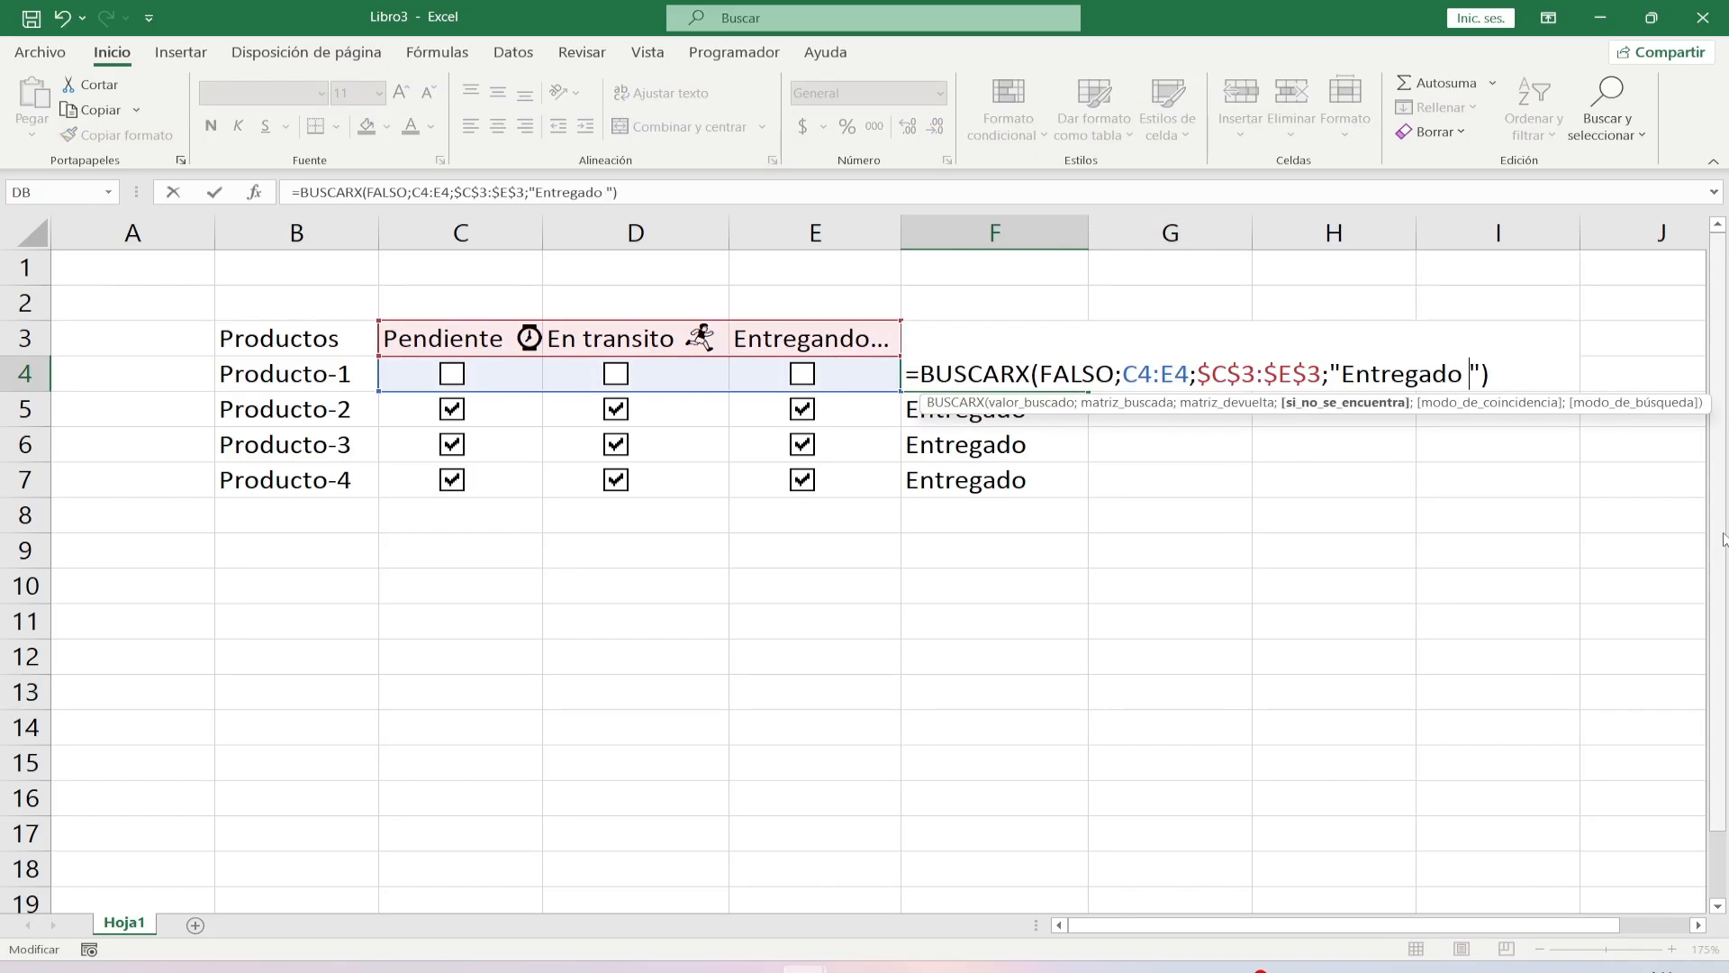
key("super+period")
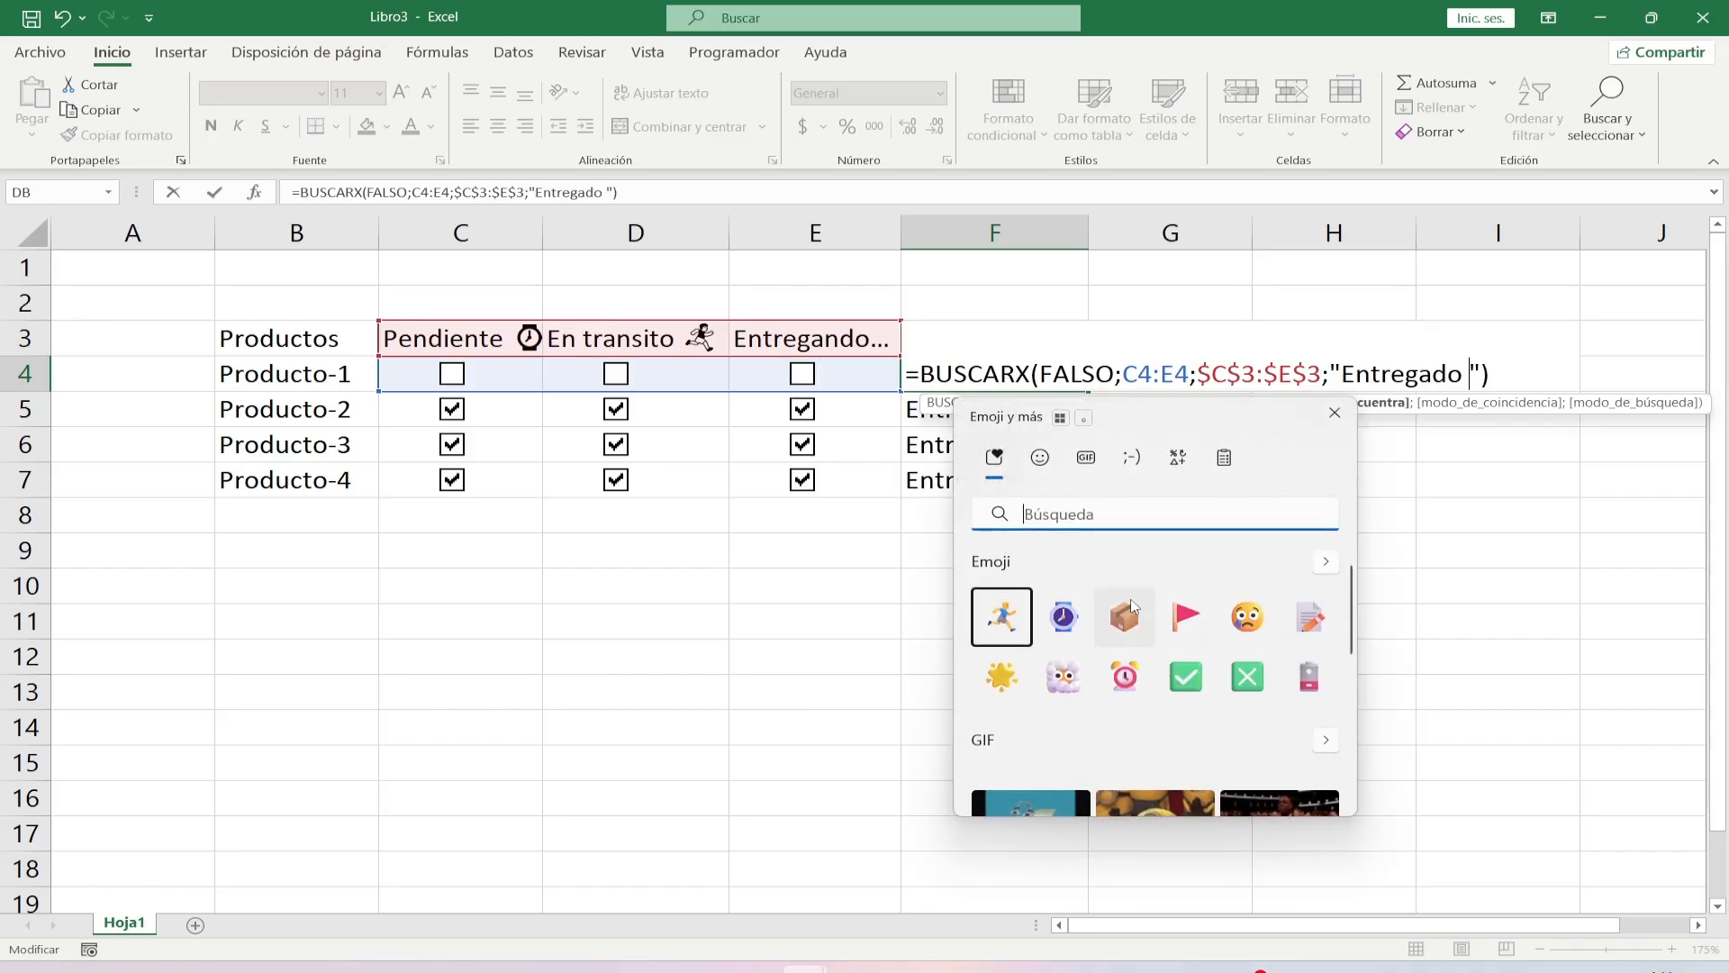
left_click(1132, 610)
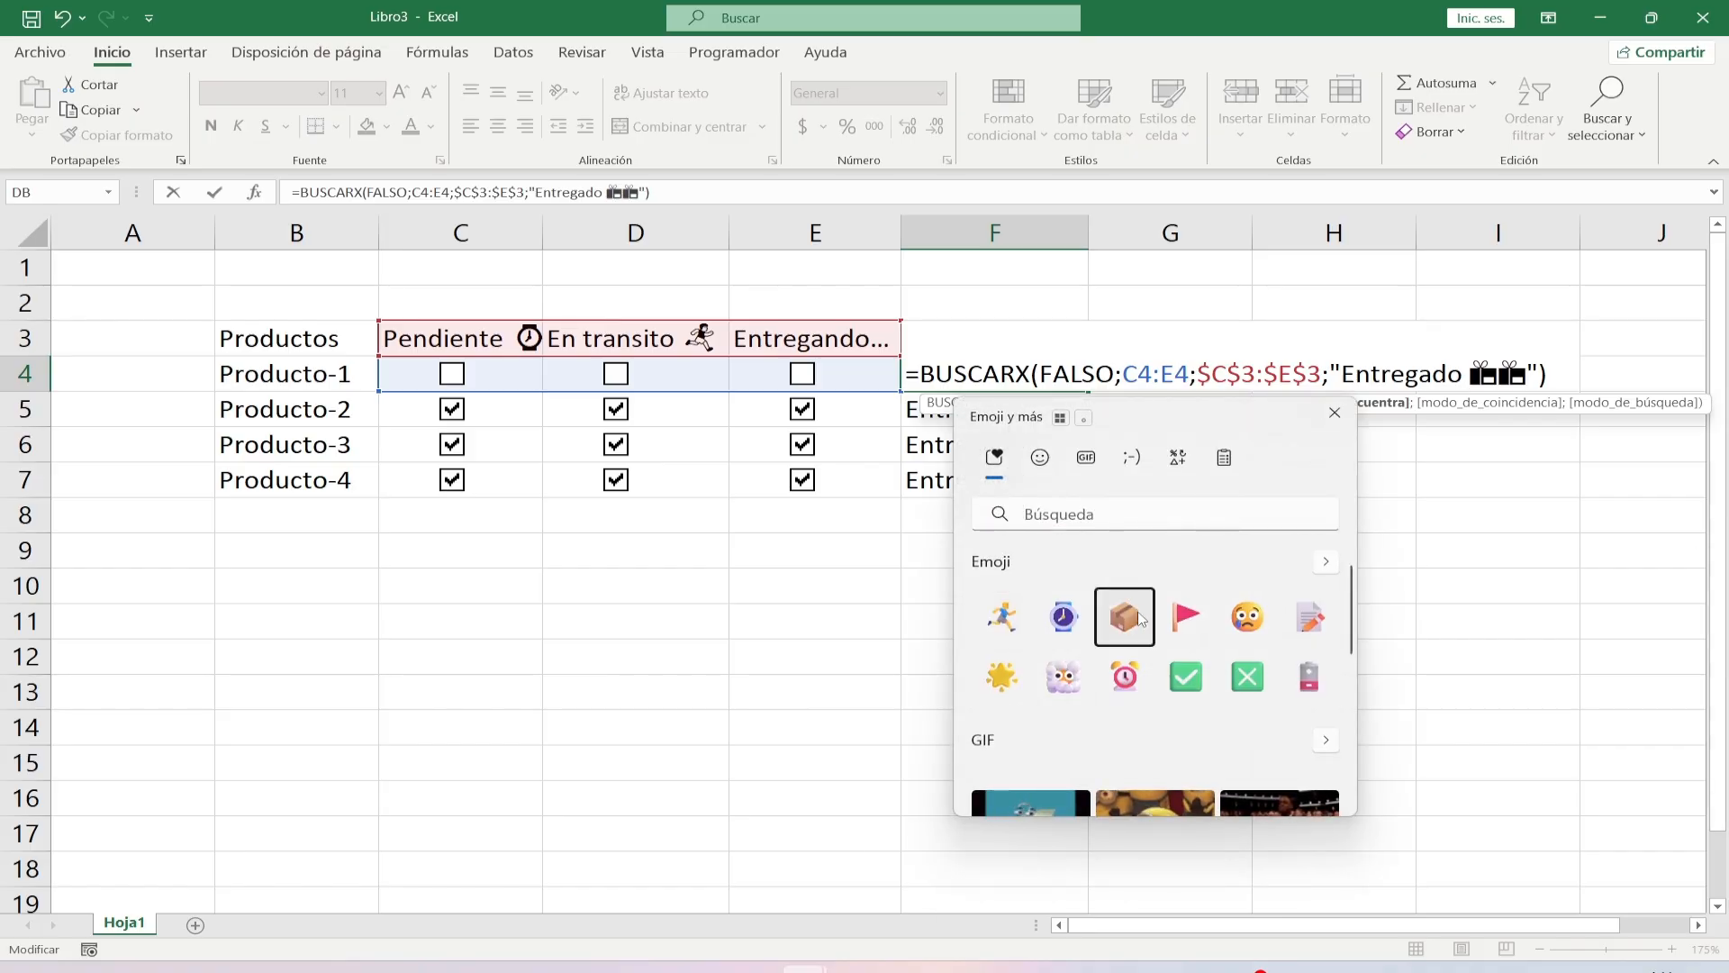
key("Escape")
left_click(1138, 612)
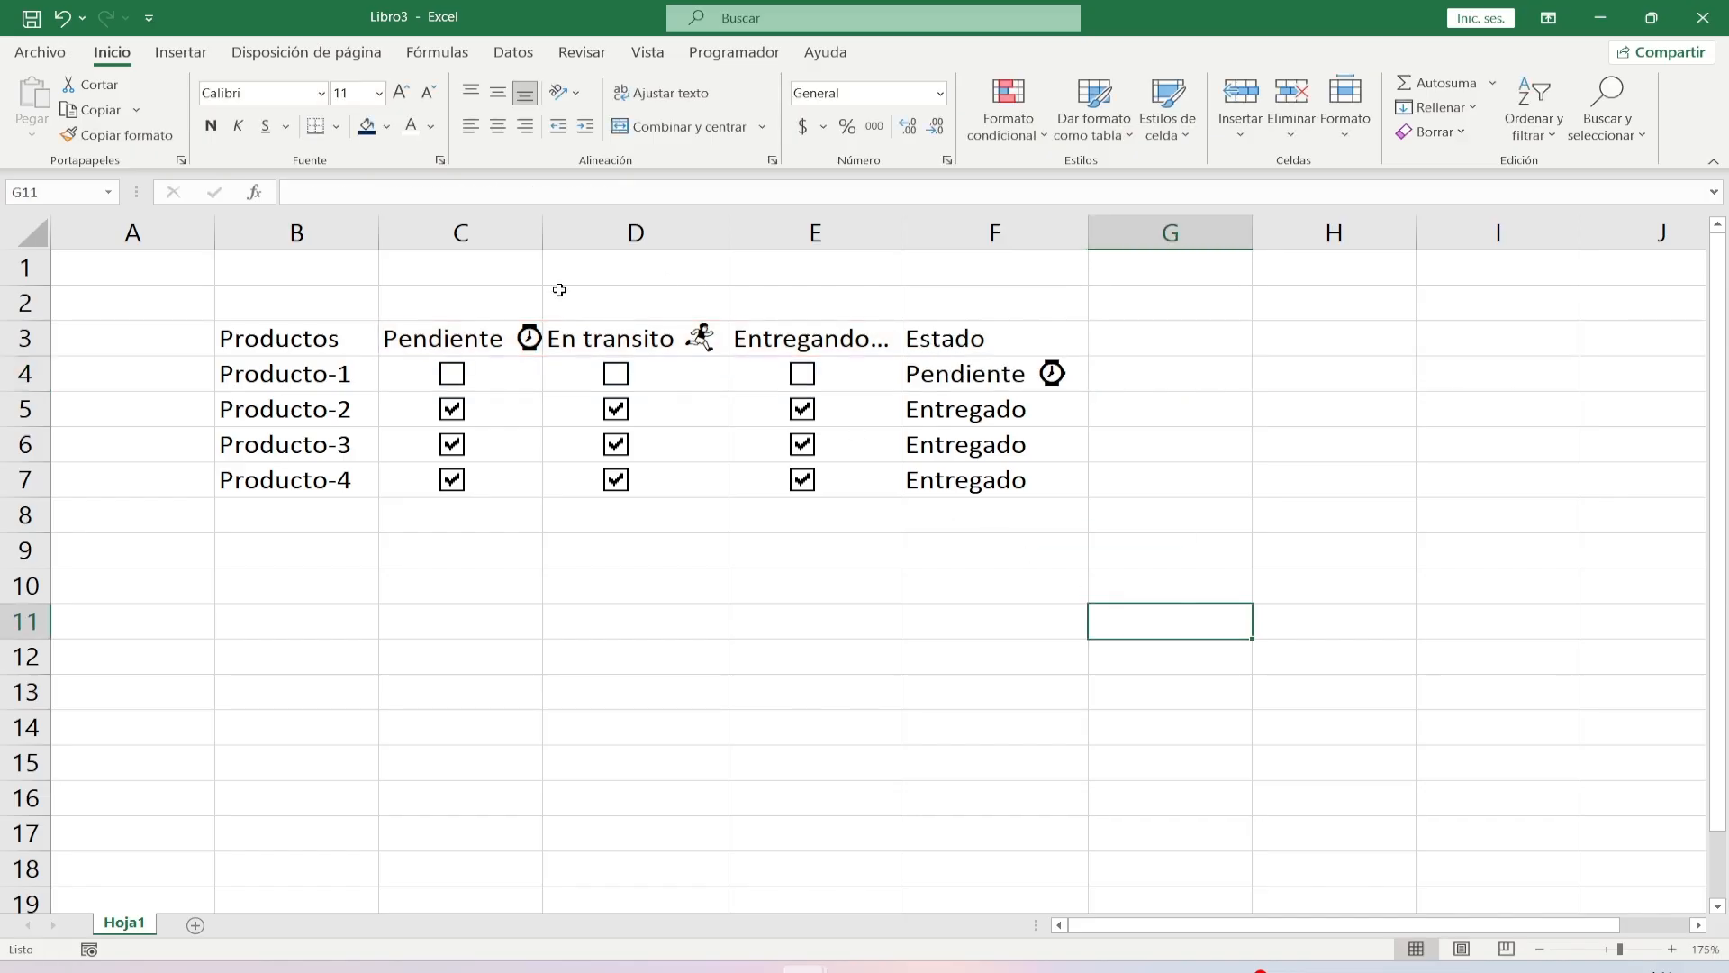
Tick Producto-1's Pendiente, En transito and Entregando check boxes again to test the updated formula.
left_click(452, 374)
left_click(616, 374)
left_click(803, 374)
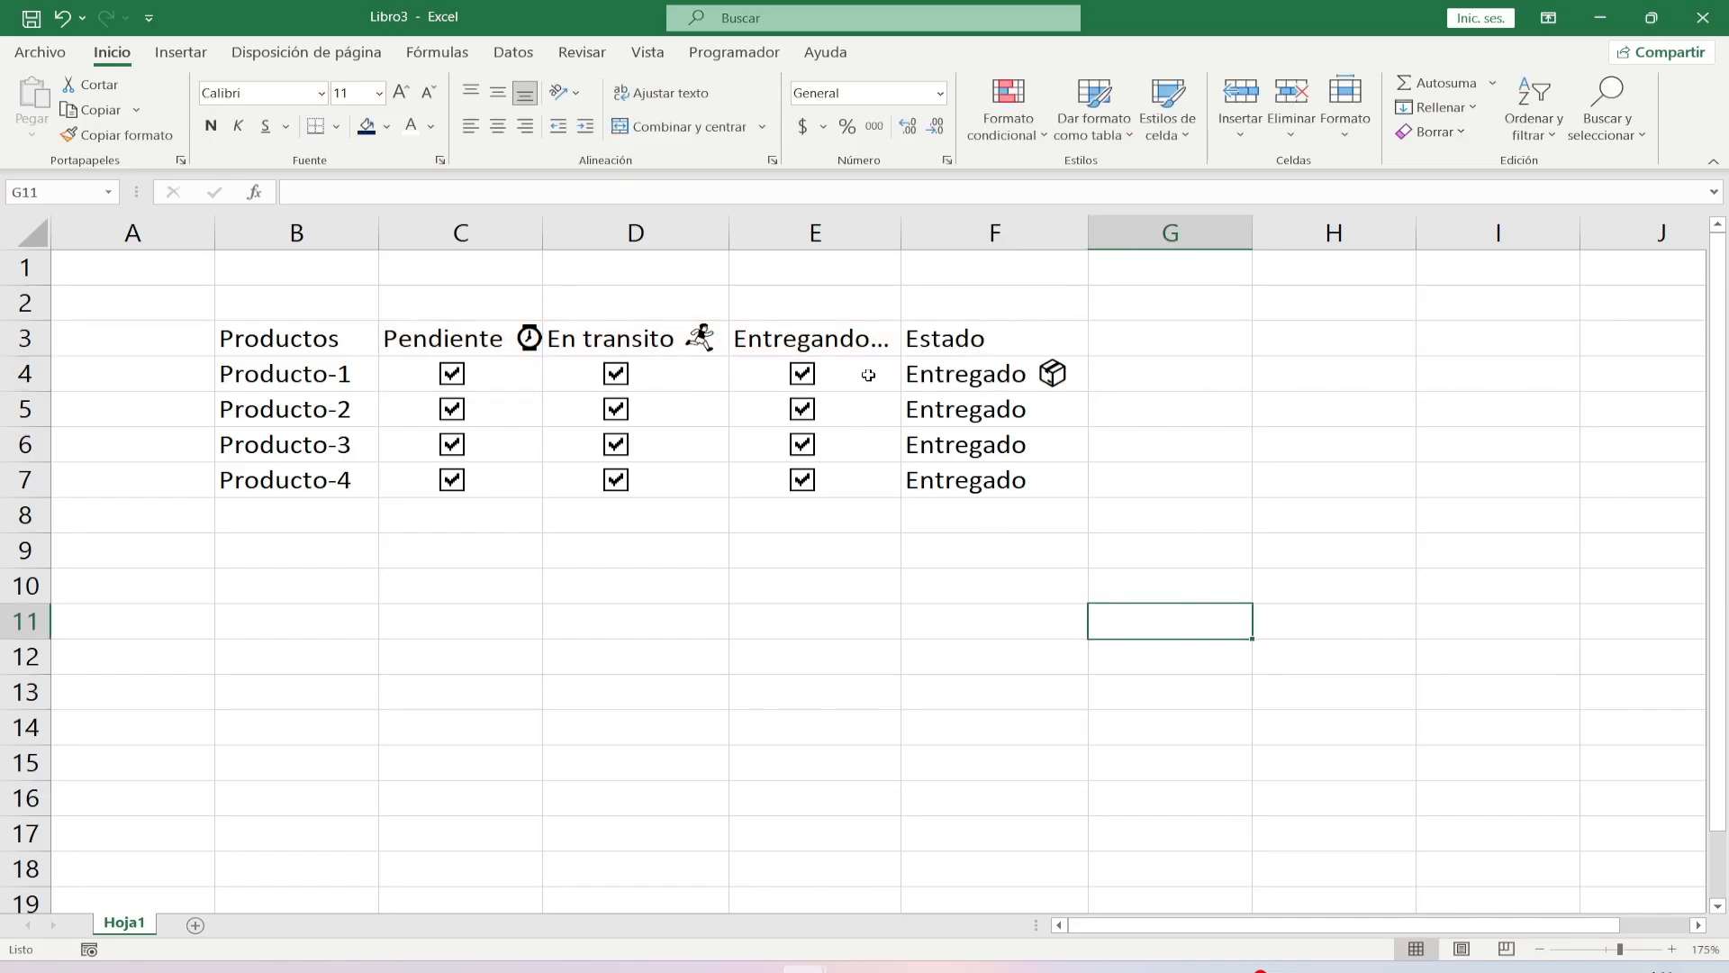
Fill the updated Estado formula with the package emoji from F4 down to F7.
left_click(1068, 388)
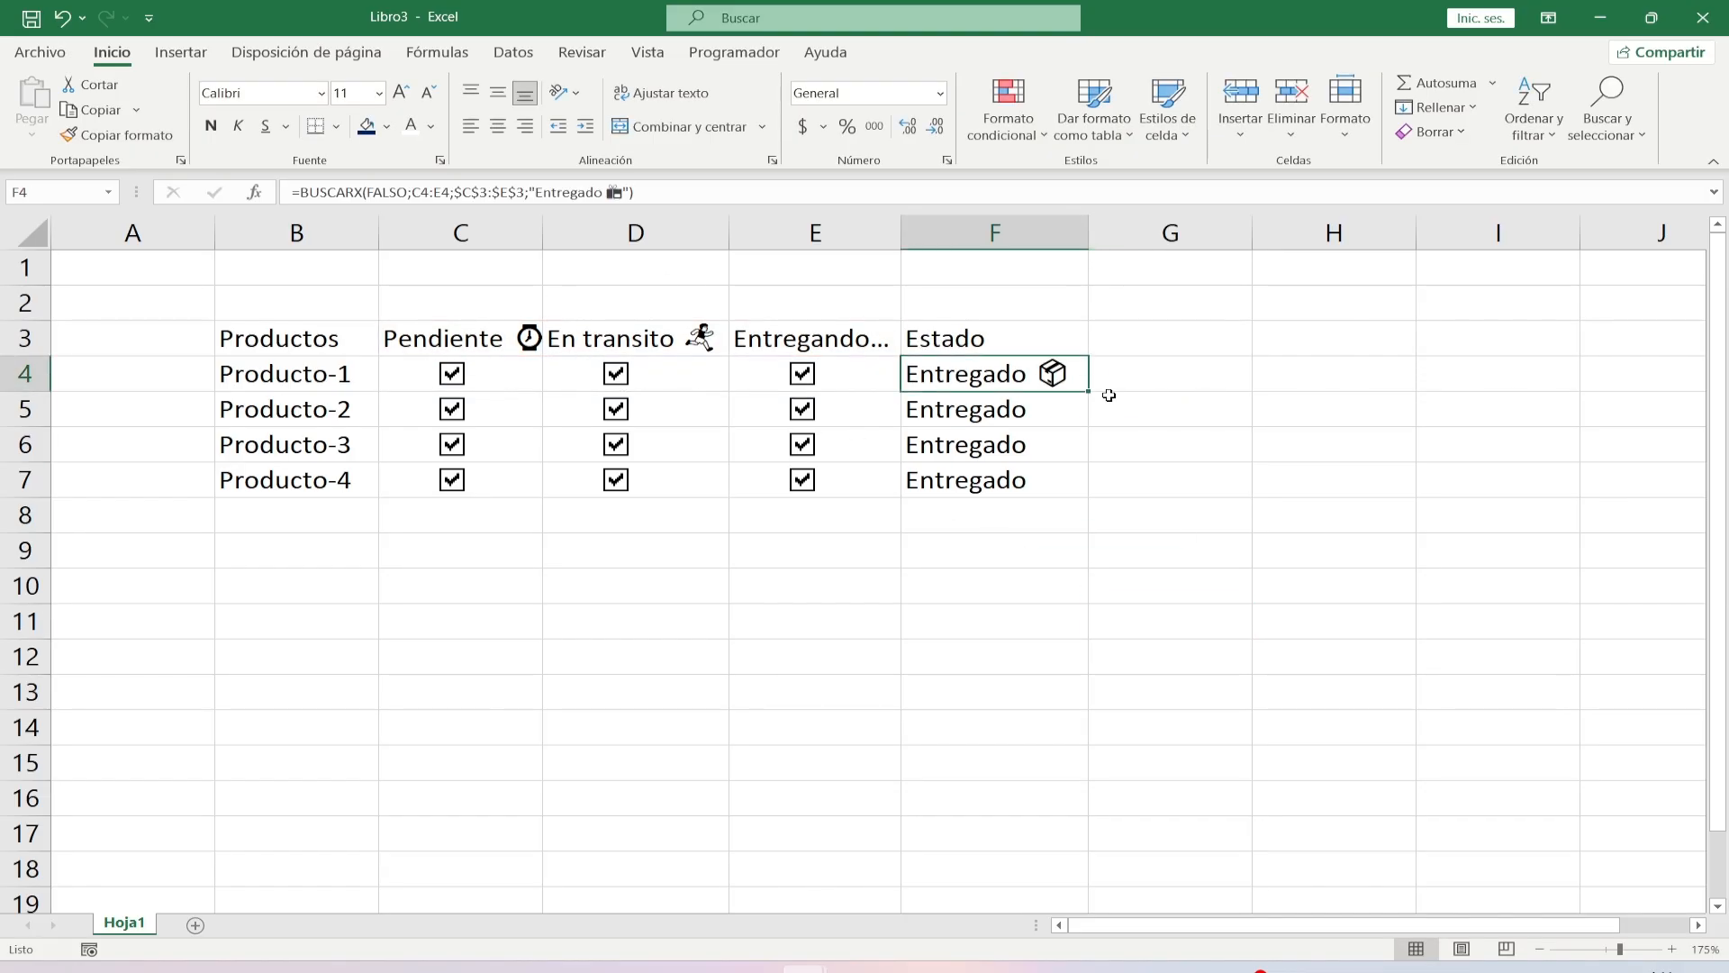
left_click_drag(1090, 391, 1092, 493)
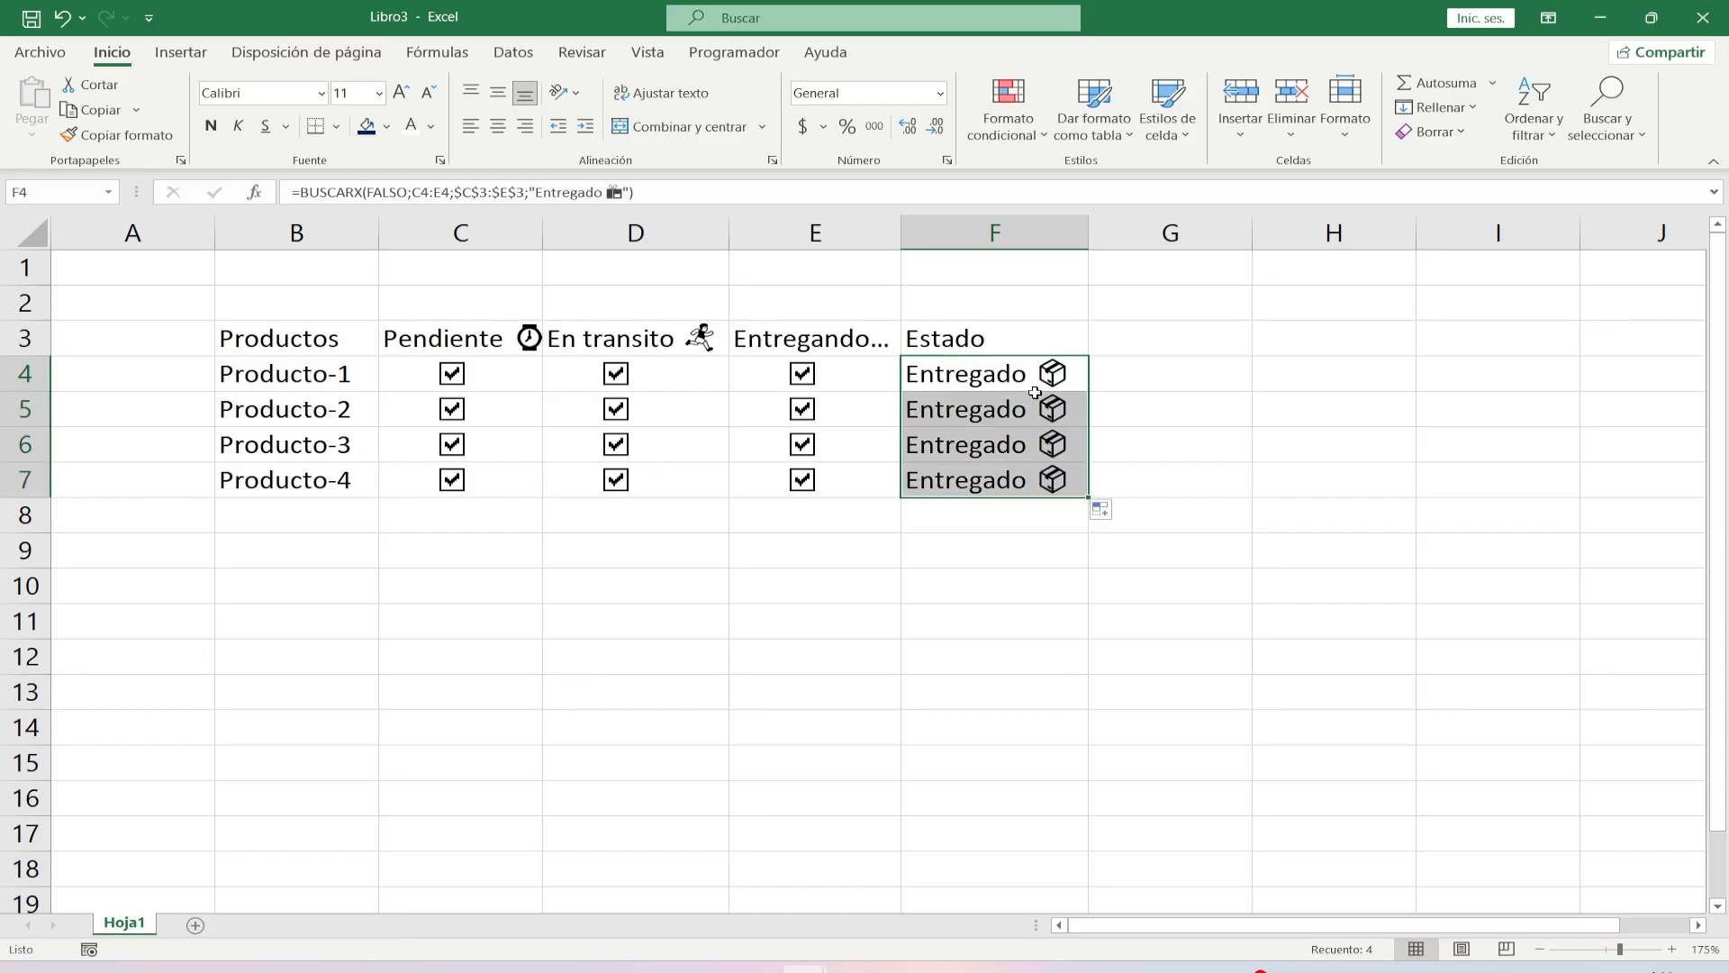
left_click(808, 615)
Format the header row B3:F3 with a dark blue fill and white font.
left_click_drag(262, 336, 937, 338)
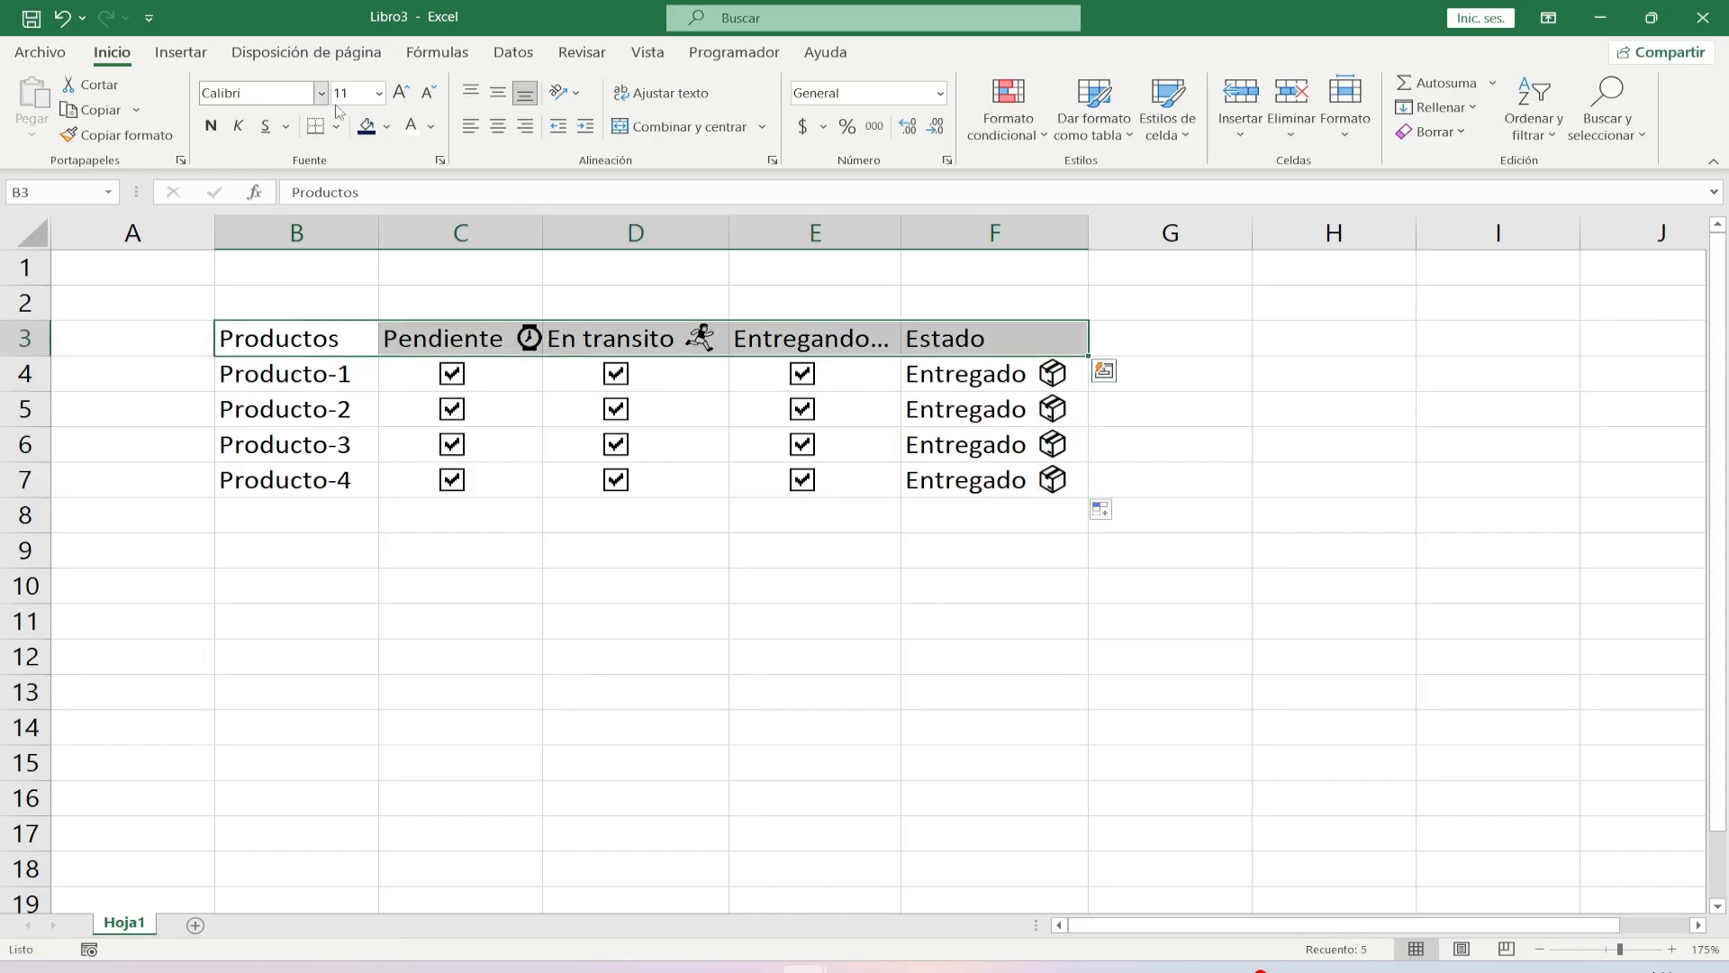
left_click(365, 125)
left_click(409, 125)
left_click(522, 621)
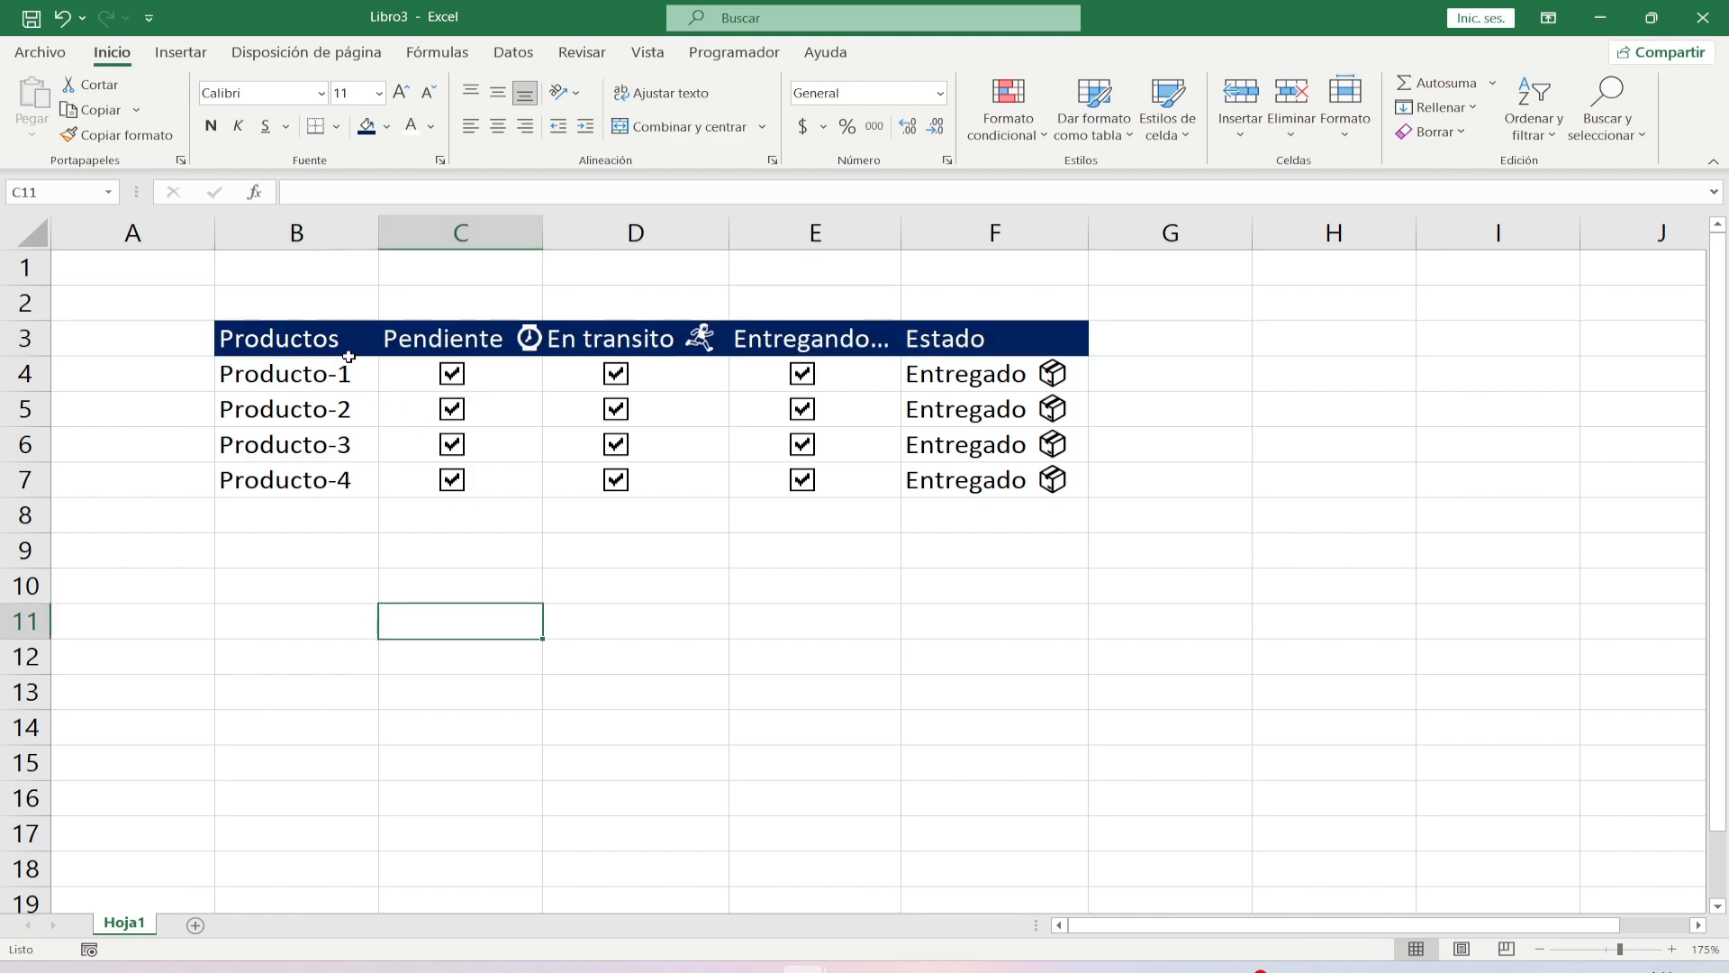
Apply all borders to the table range B3:F7.
left_click_drag(349, 354, 990, 480)
left_click(335, 126)
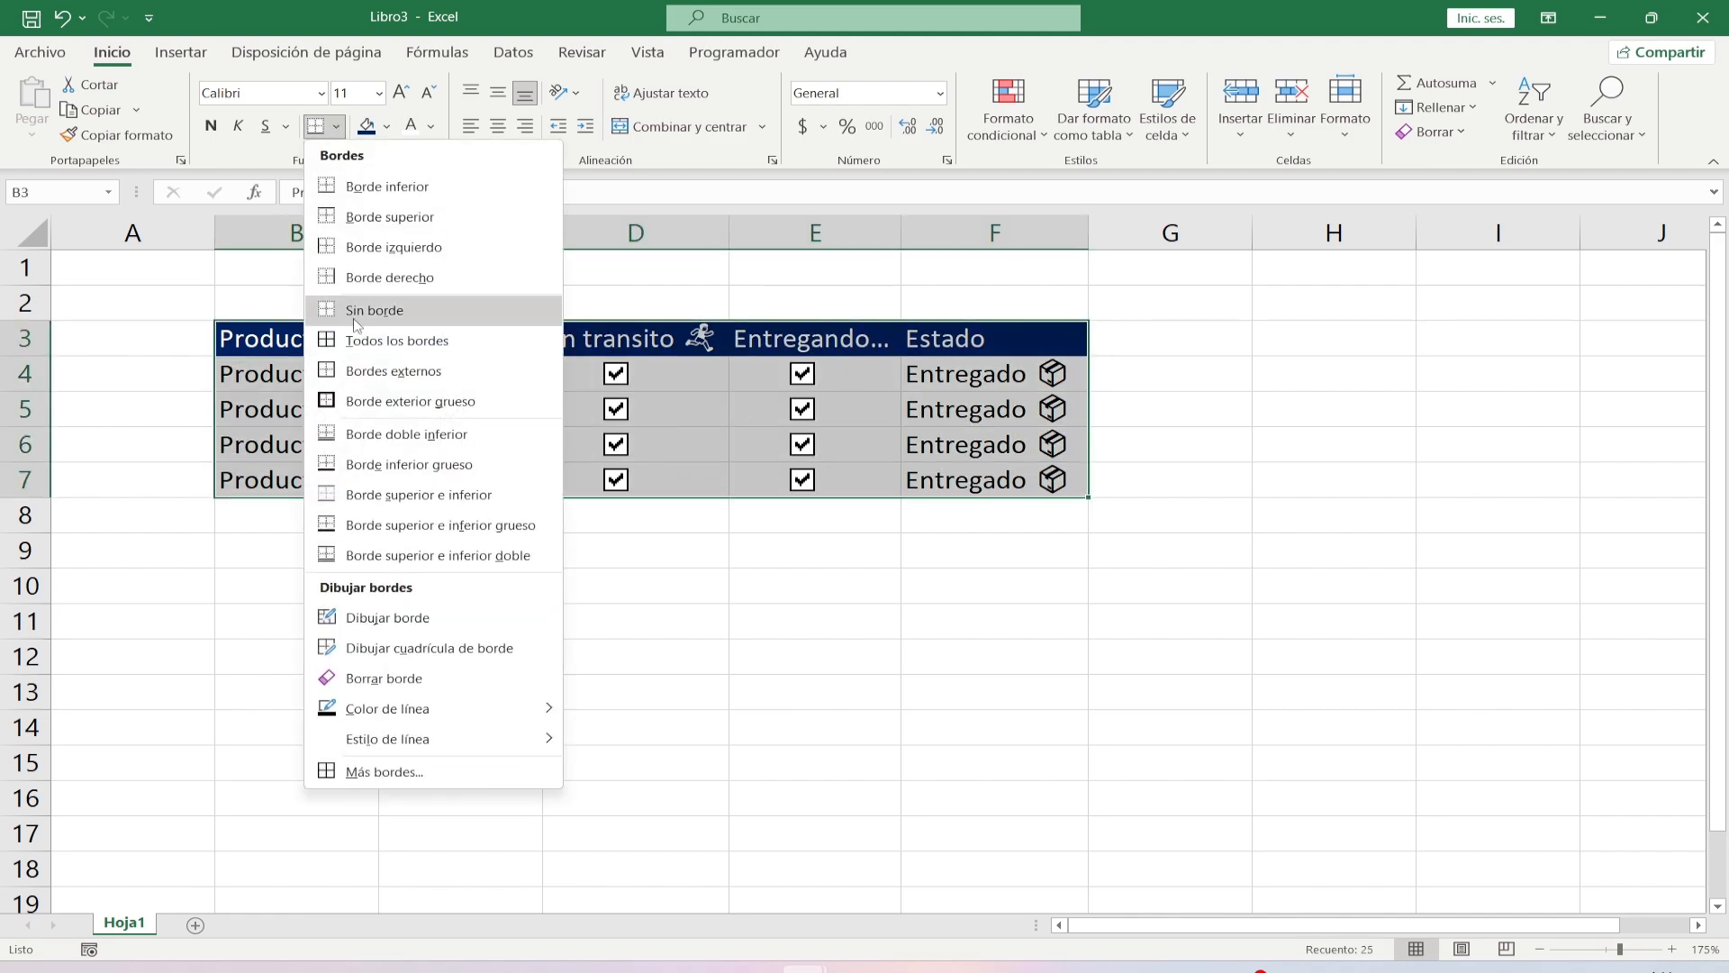
left_click(360, 340)
scroll(436, 730, "up", 4)
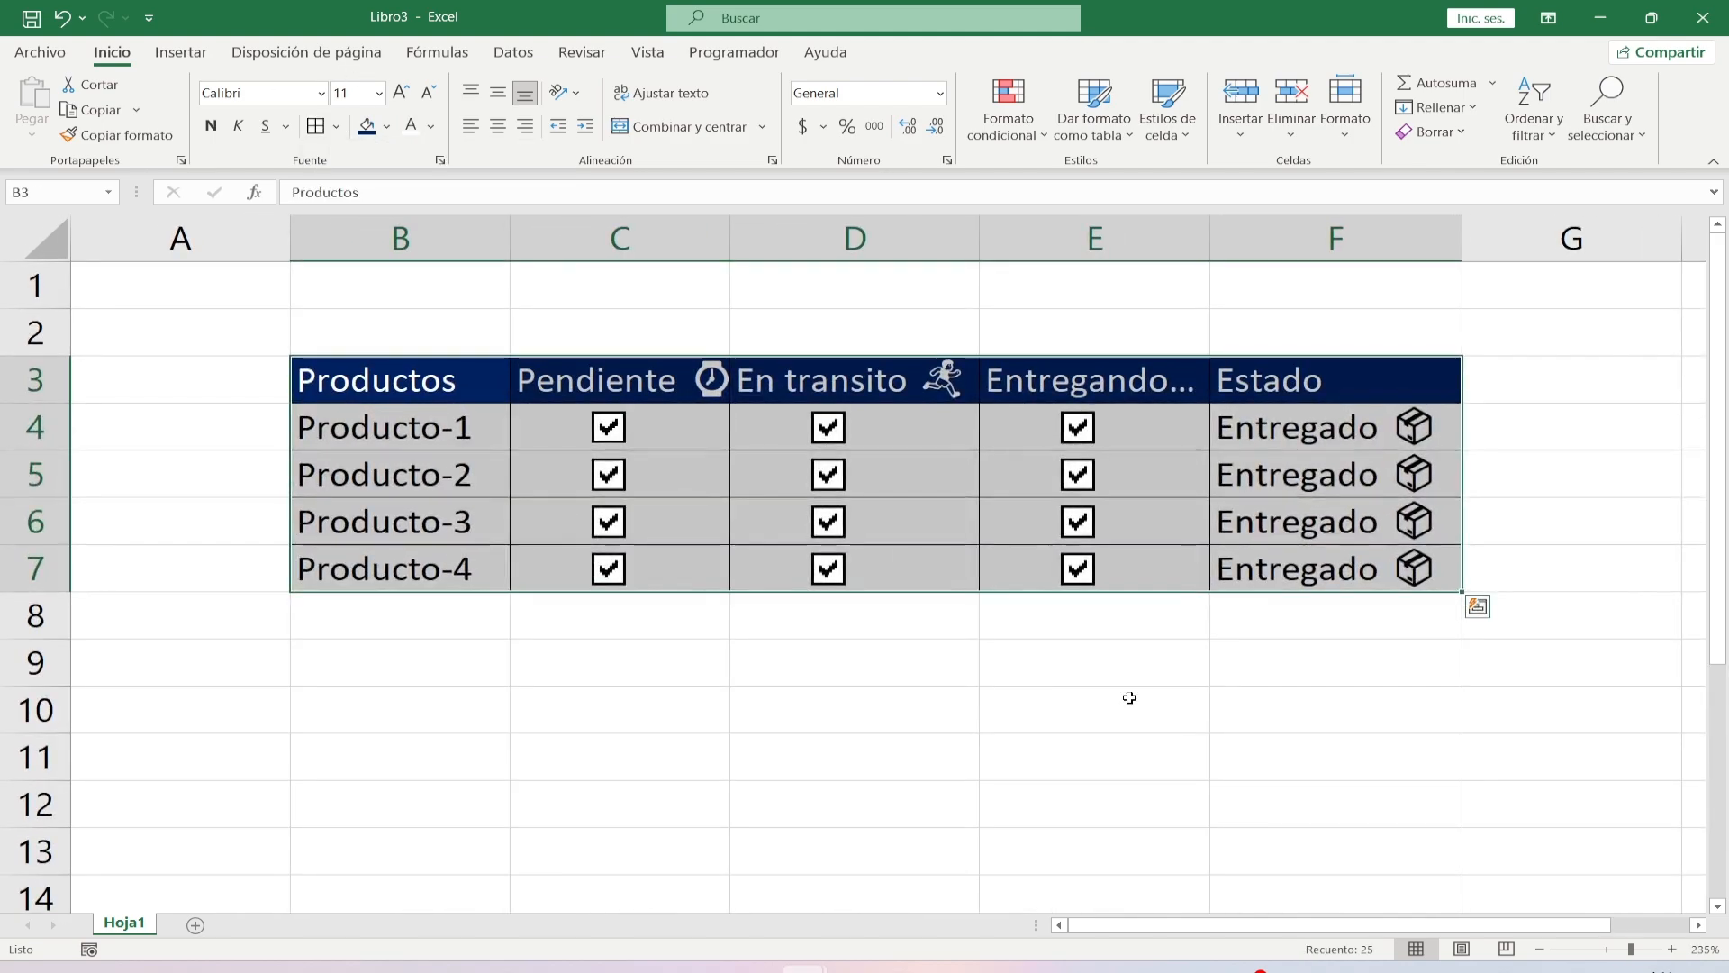
left_click(1130, 698)
left_click_drag(1184, 925, 1261, 925)
left_click(995, 704)
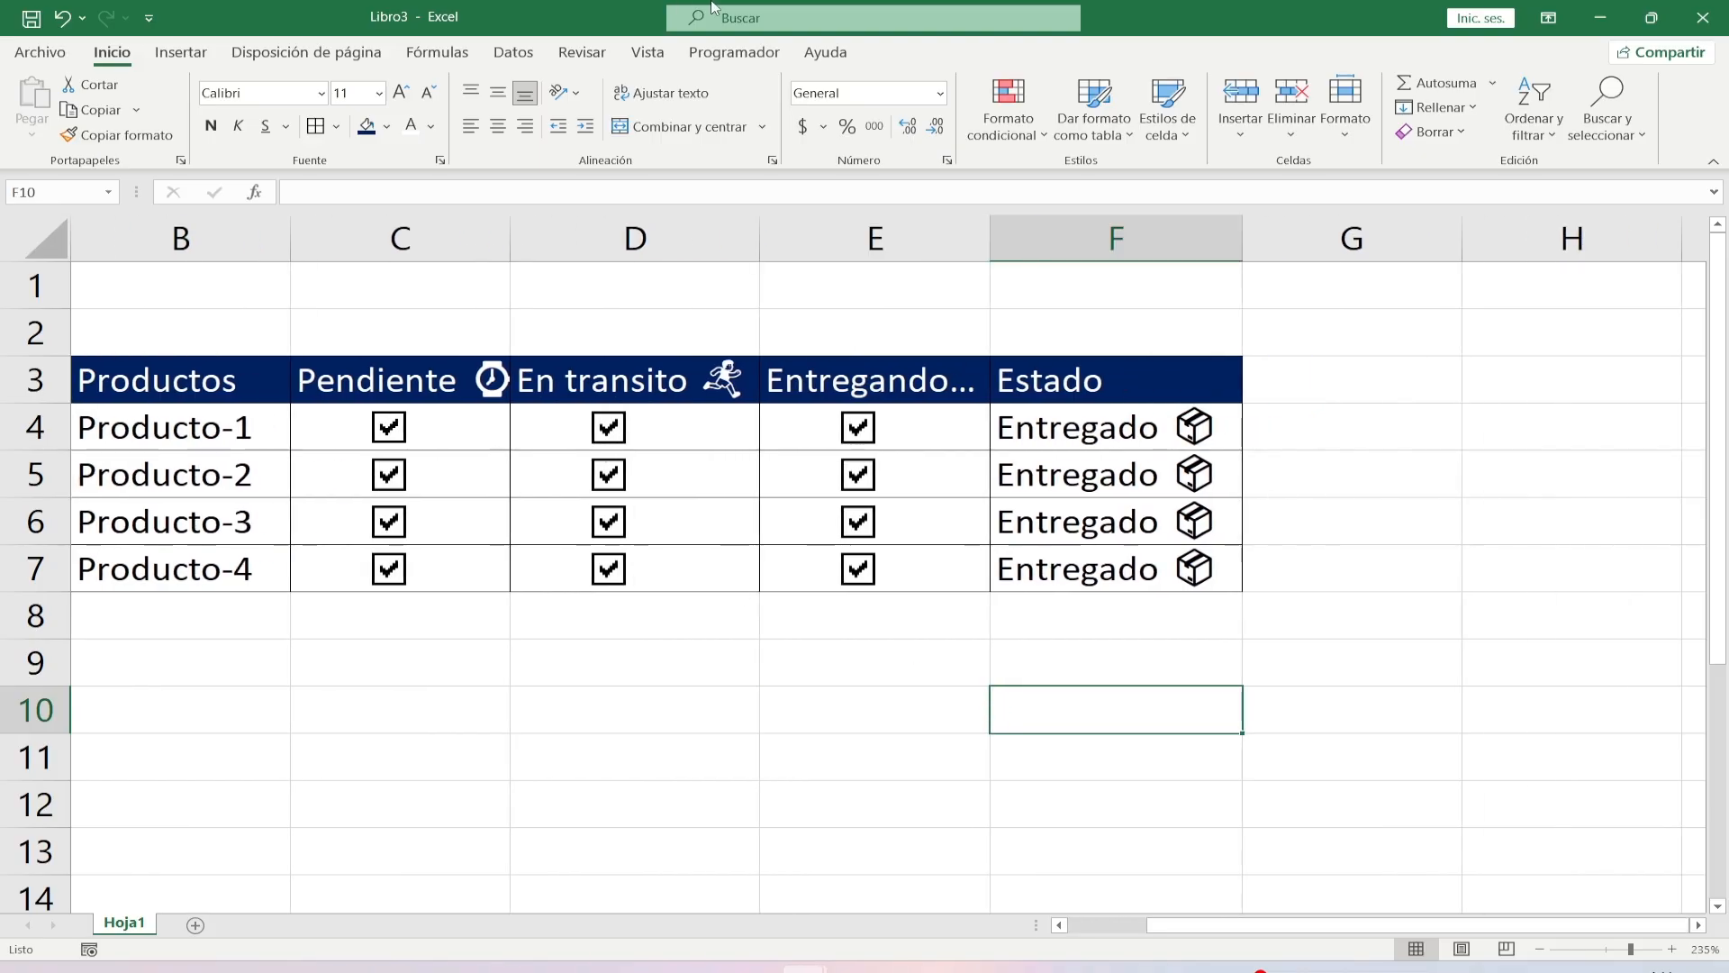
Hide the worksheet gridlines.
left_click(647, 52)
left_click(296, 126)
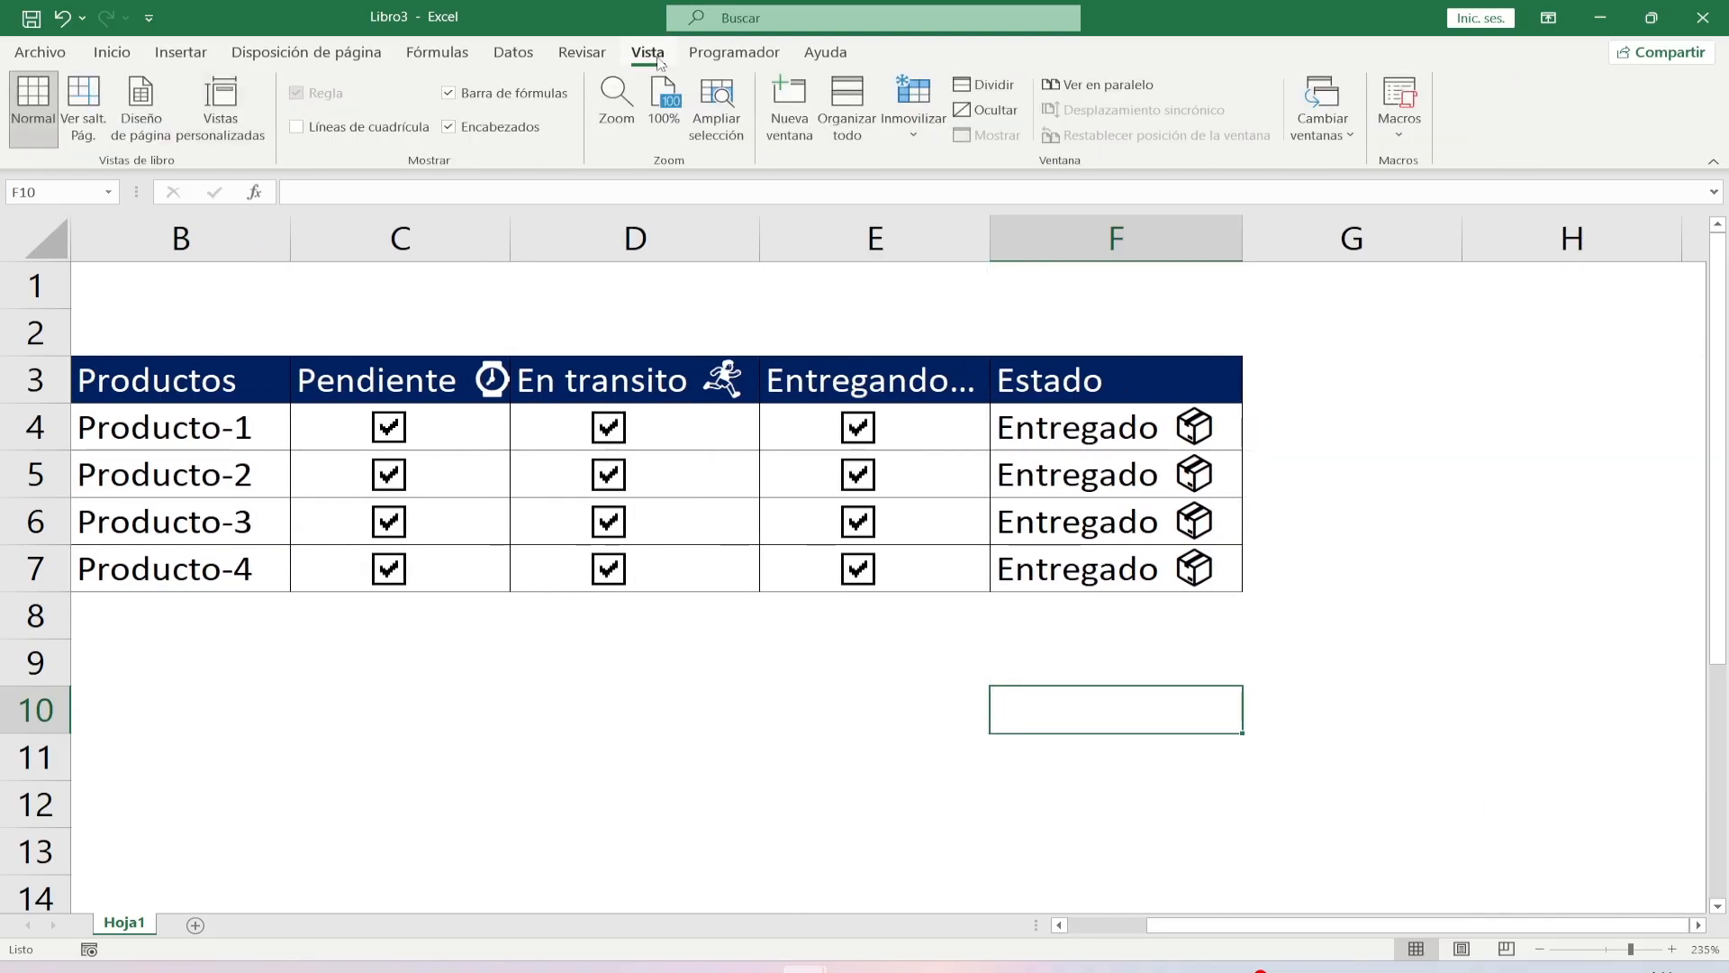
left_click(111, 53)
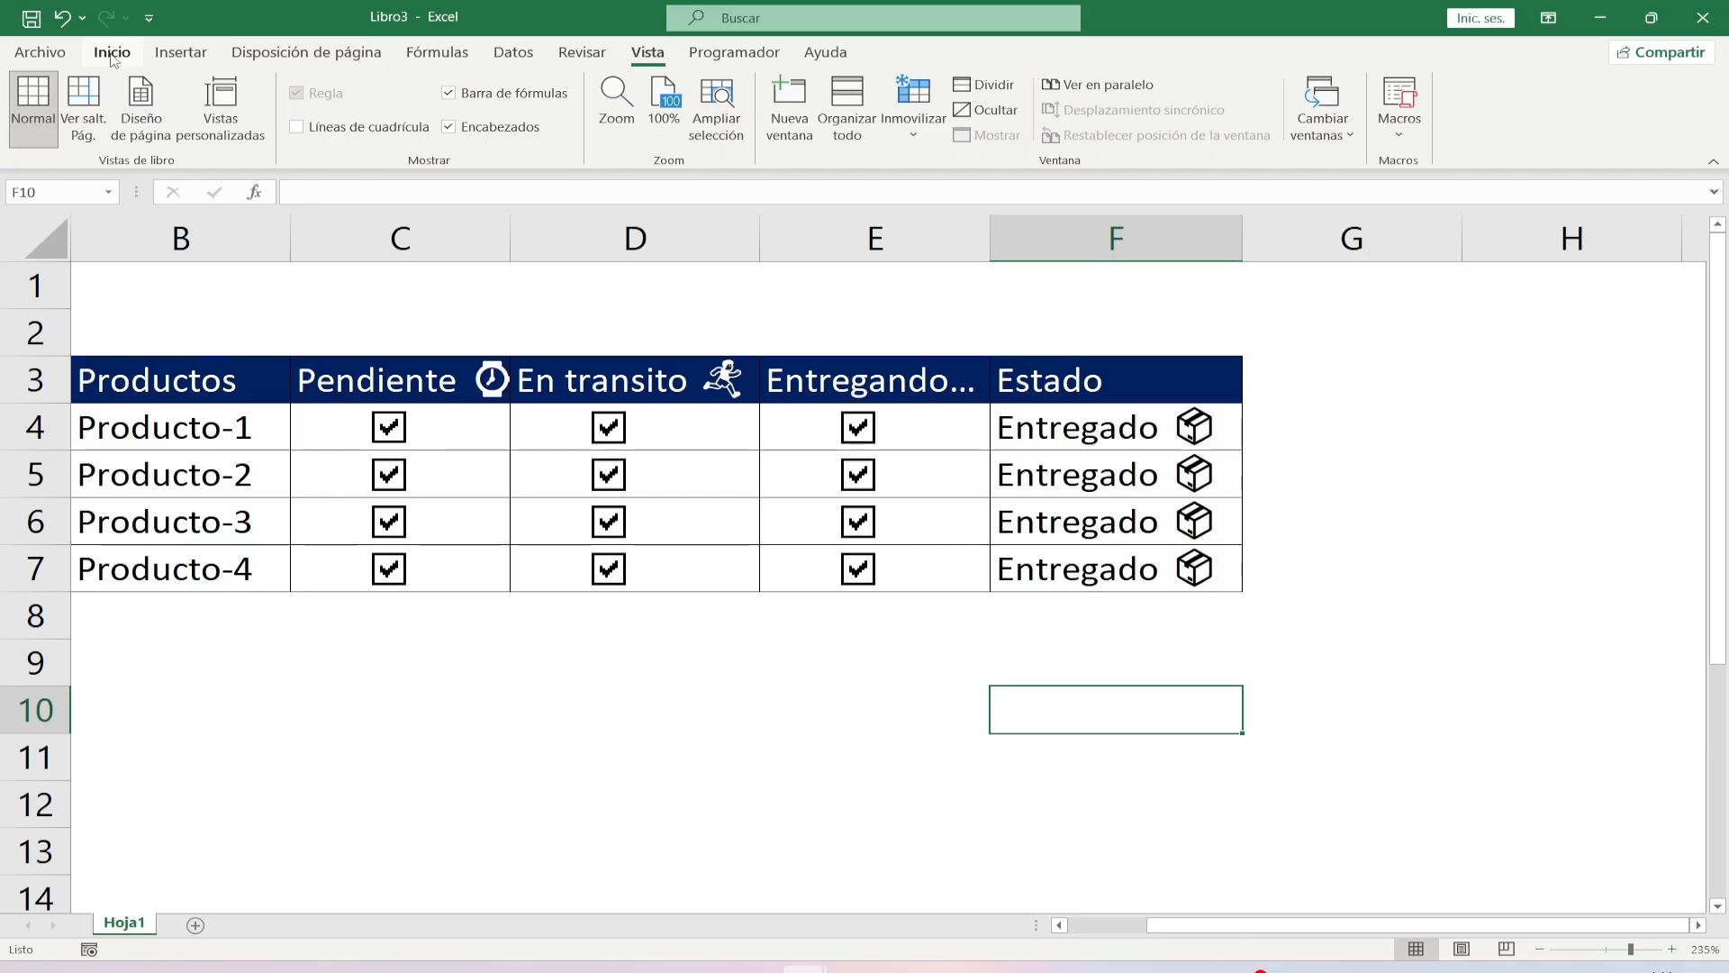
left_click(610, 798)
left_click(1057, 748)
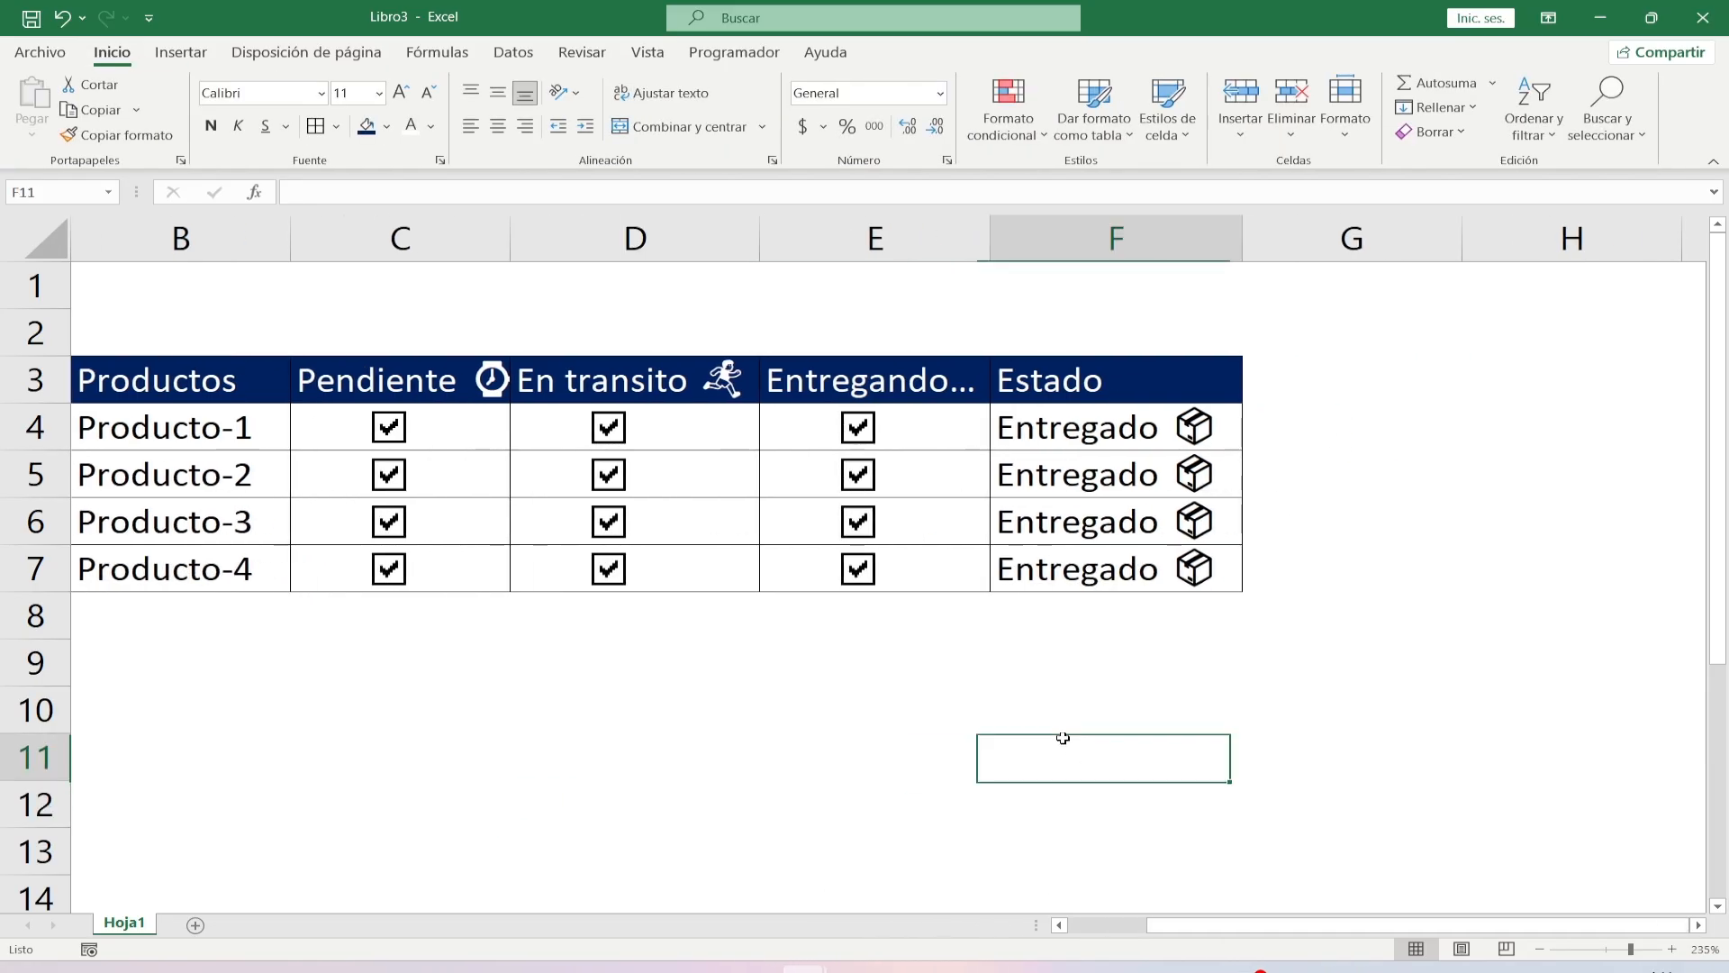
Untick the En transito and Entregando check boxes for all four products.
key("Left")
key("Left")
key("Left")
key("Left")
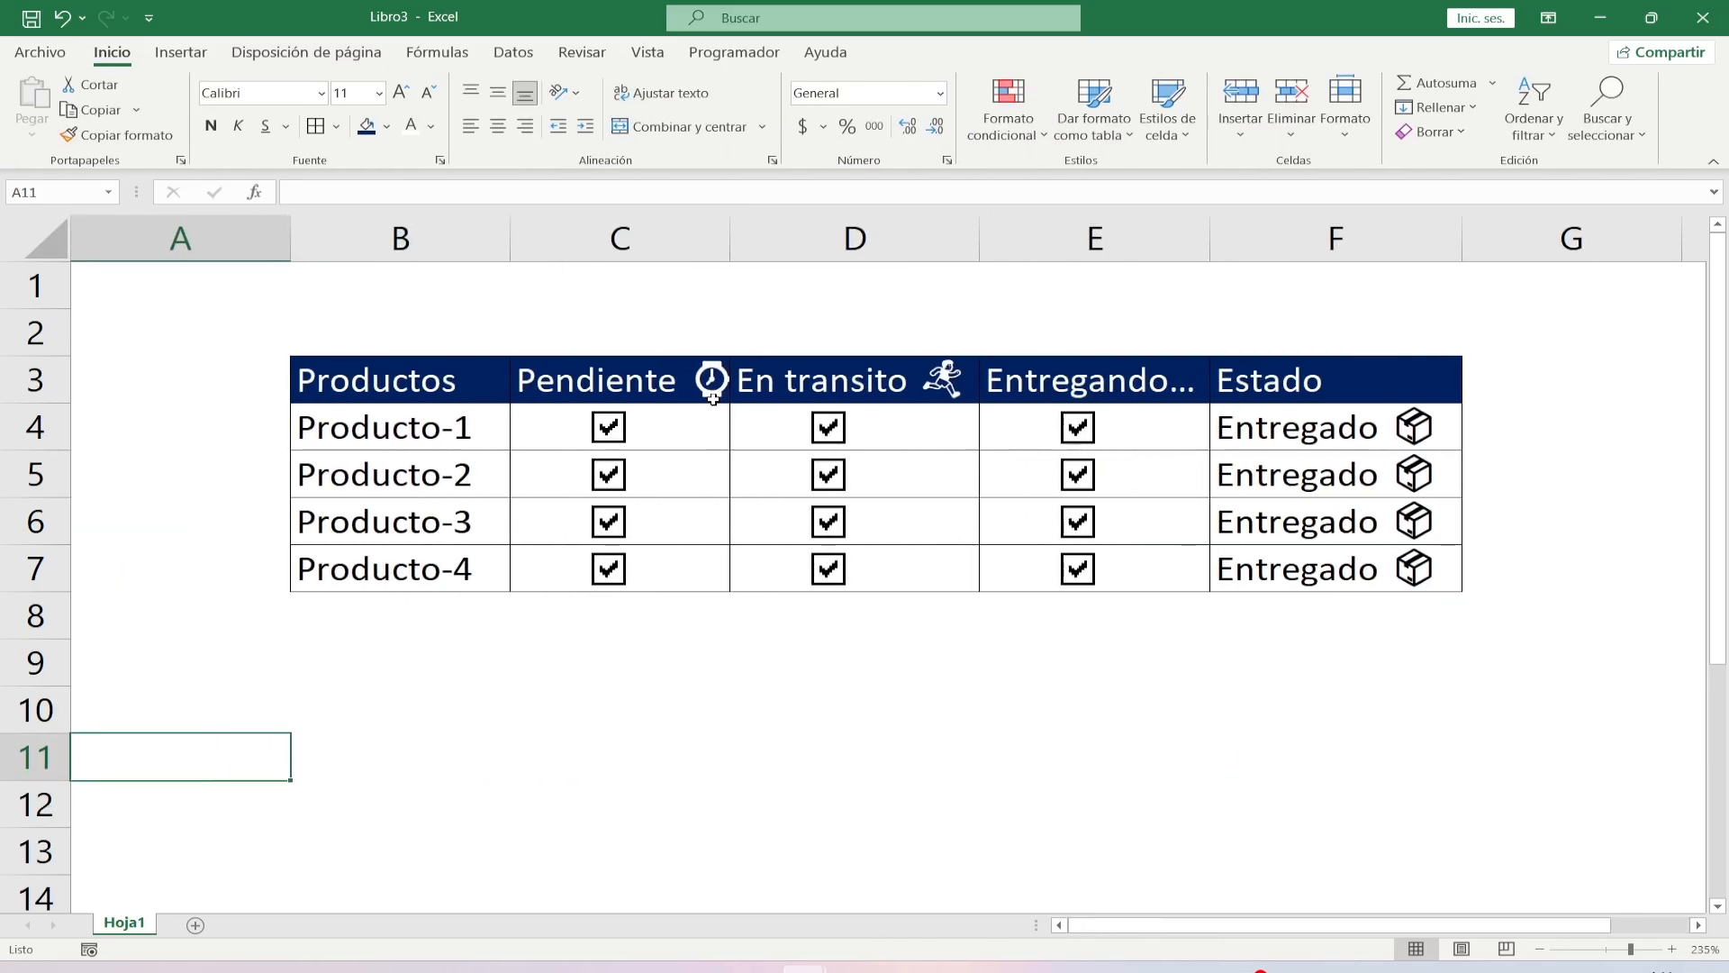
left_click(828, 427)
left_click(828, 475)
left_click(1078, 427)
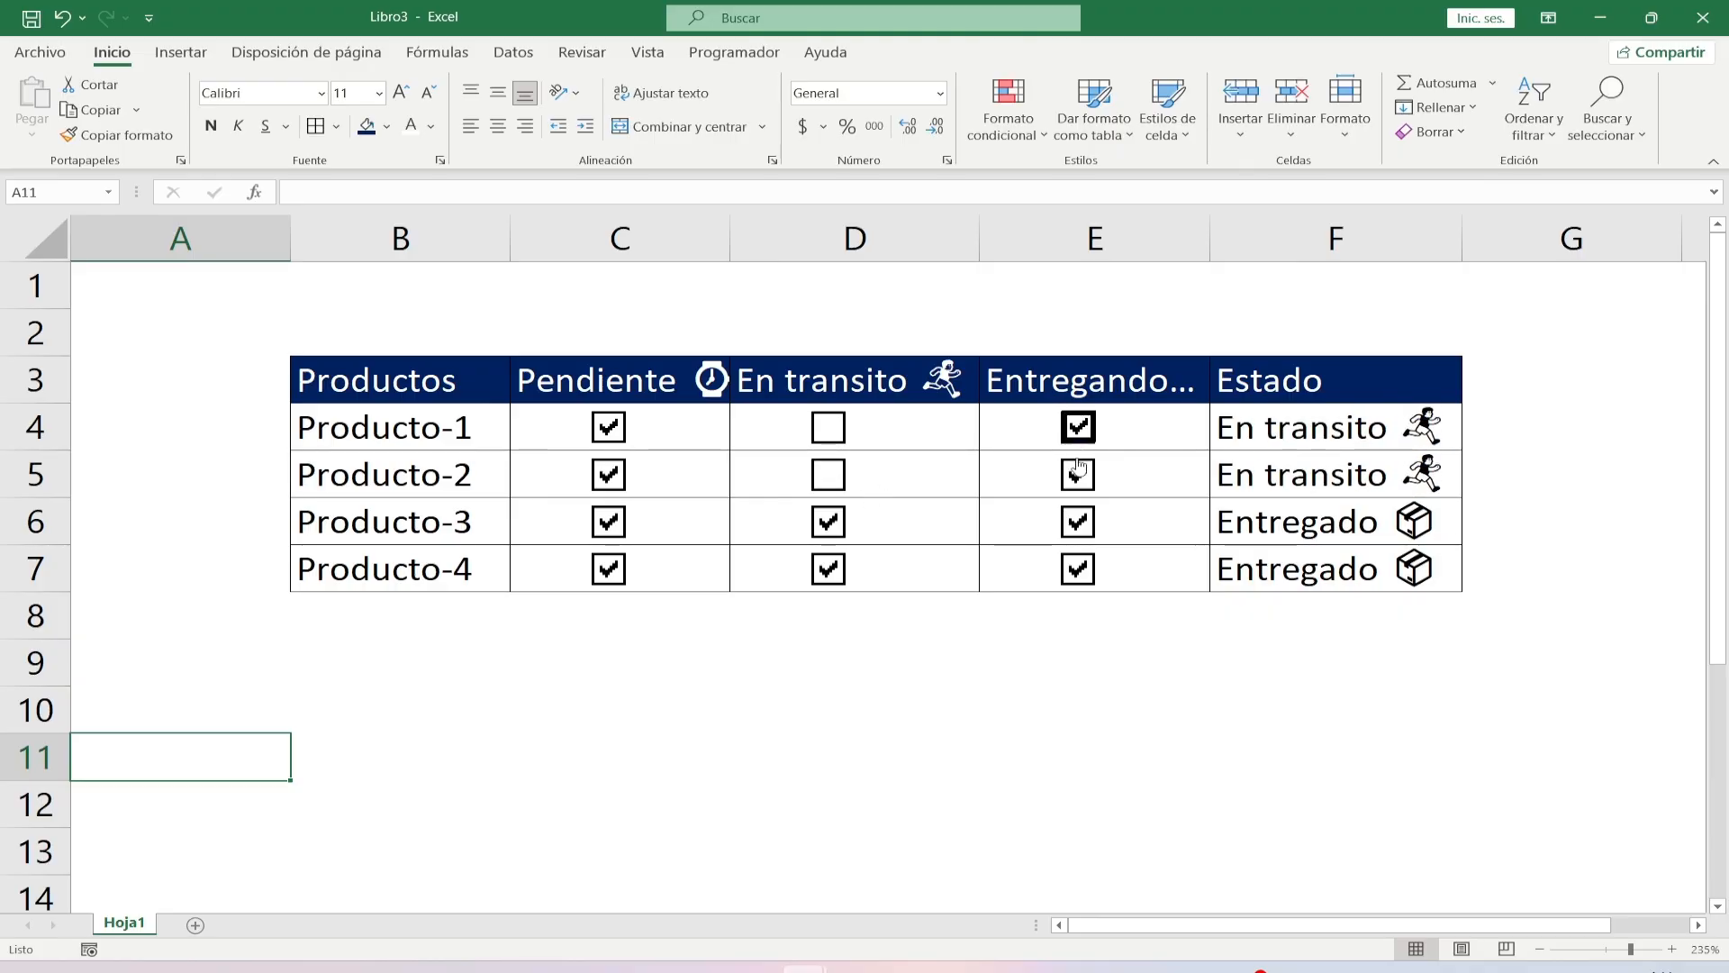
left_click(1079, 474)
left_click(1078, 521)
left_click(1078, 569)
left_click(827, 568)
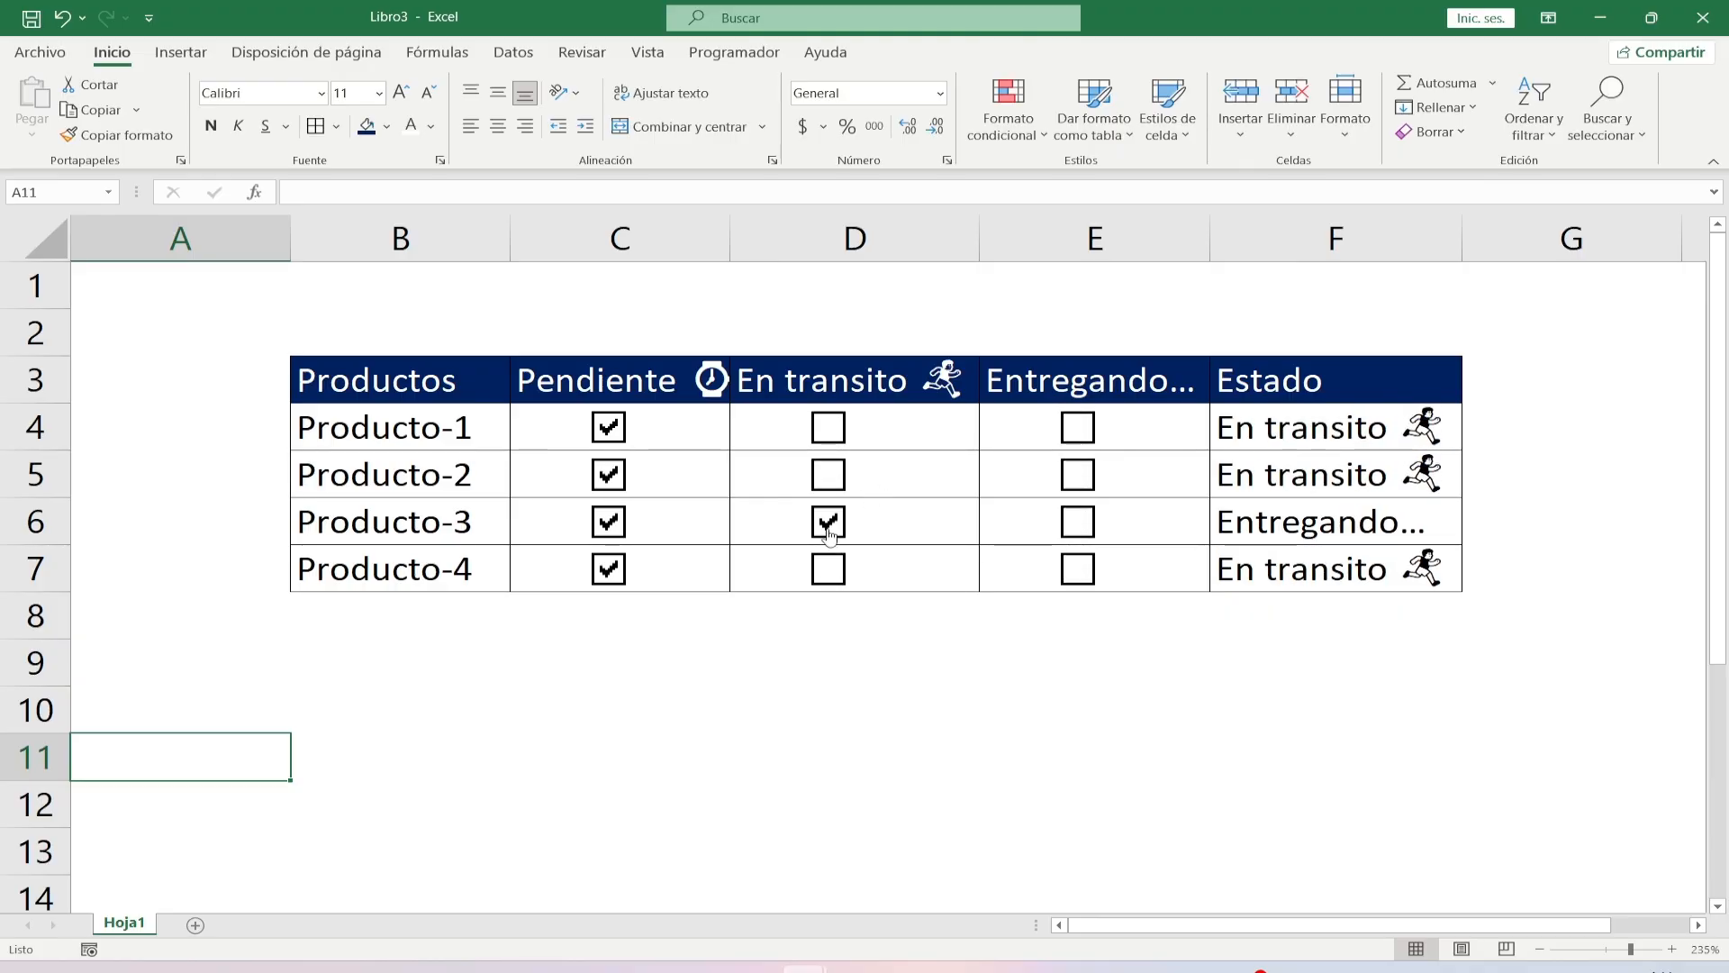
left_click(828, 521)
left_click(790, 628)
Start a new formula-based conditional formatting rule for the product rows B4:F7.
key("Up")
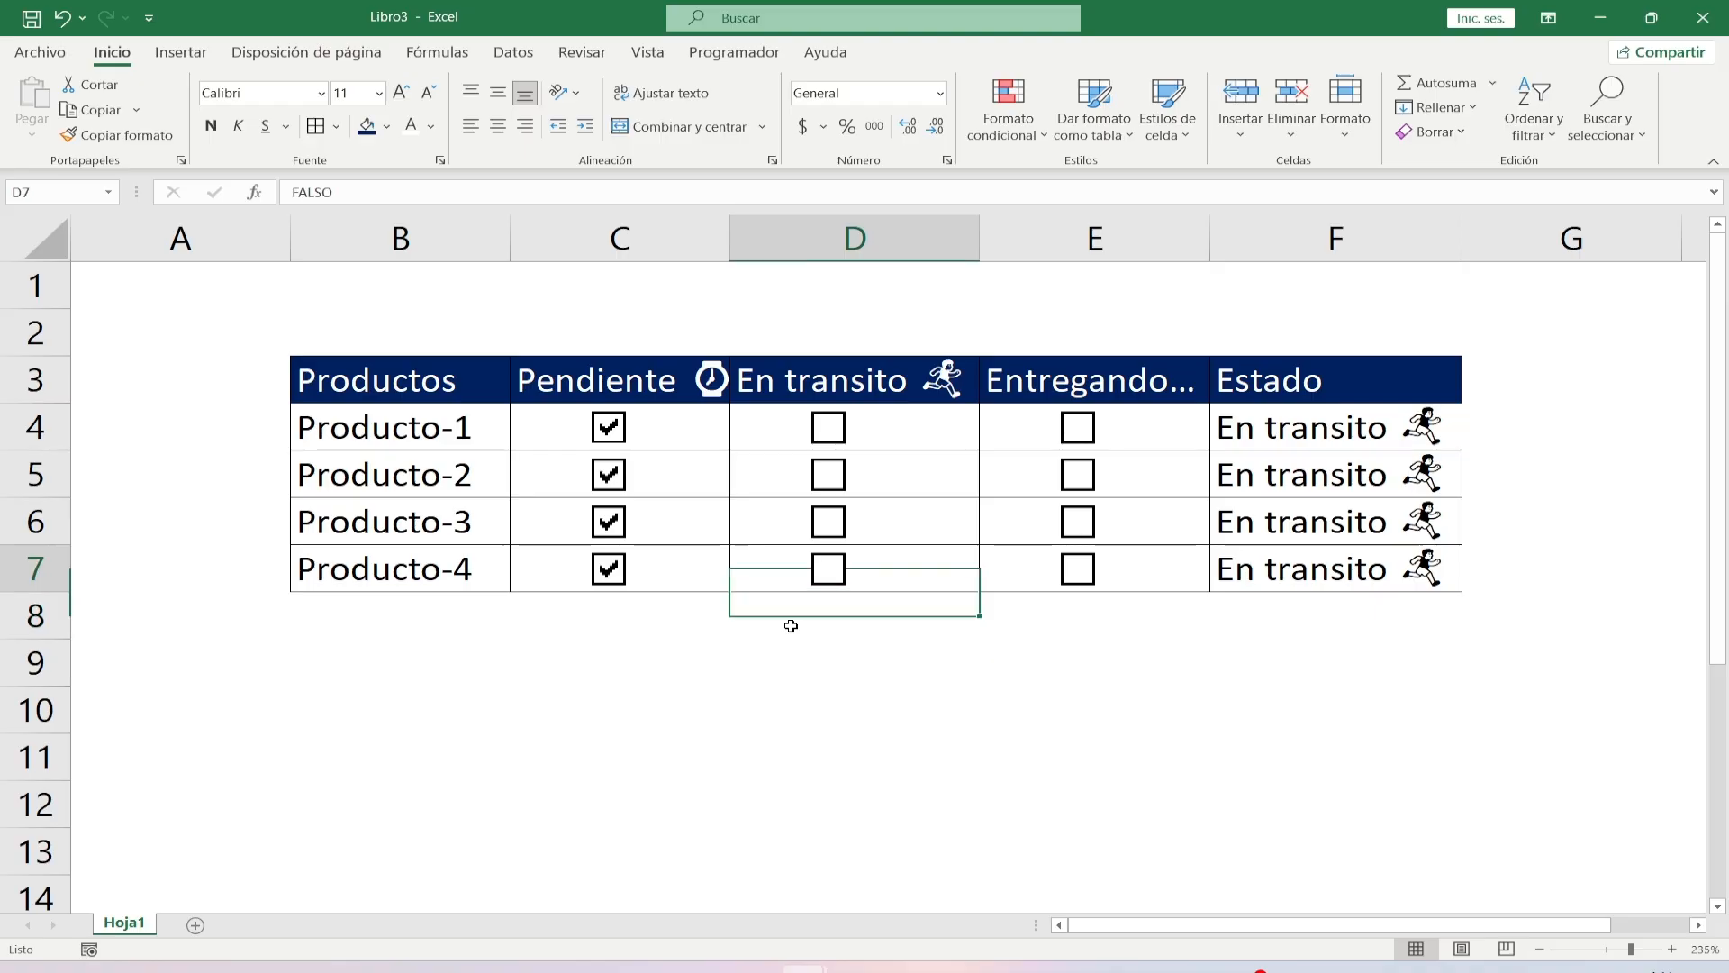
key("Up")
key("Left")
key("Up")
key("Up")
key("Up")
key("Left")
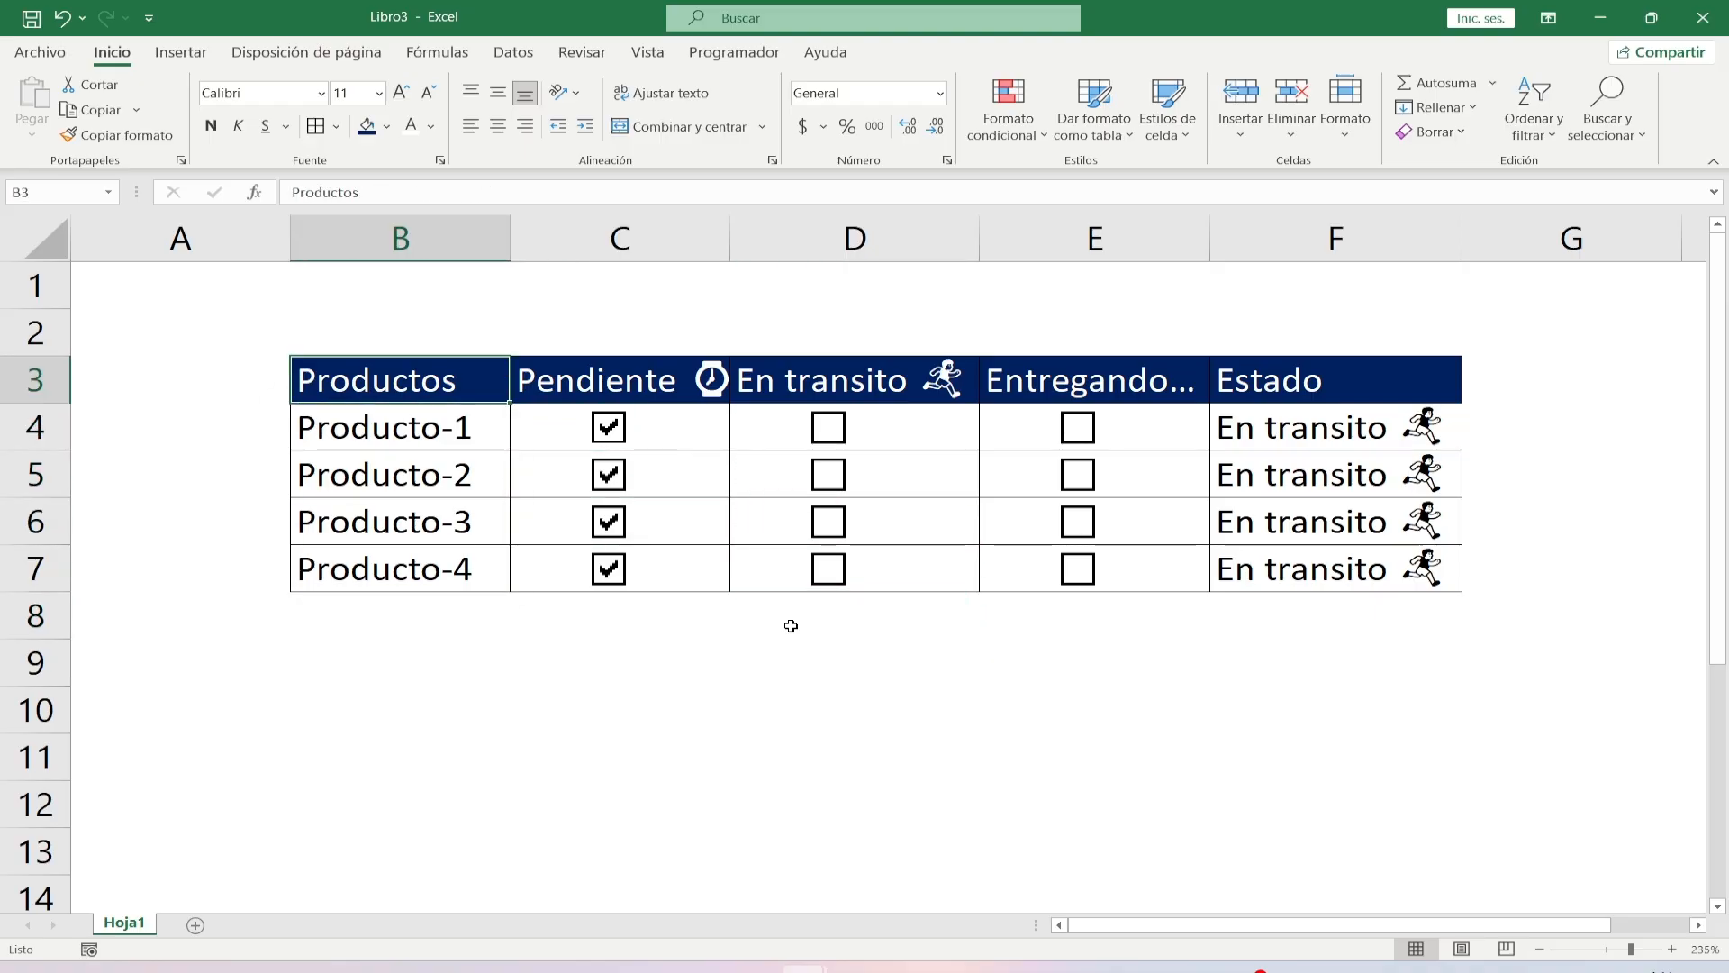
key("Down")
key("ctrl+shift+Right")
key("ctrl+shift+Down")
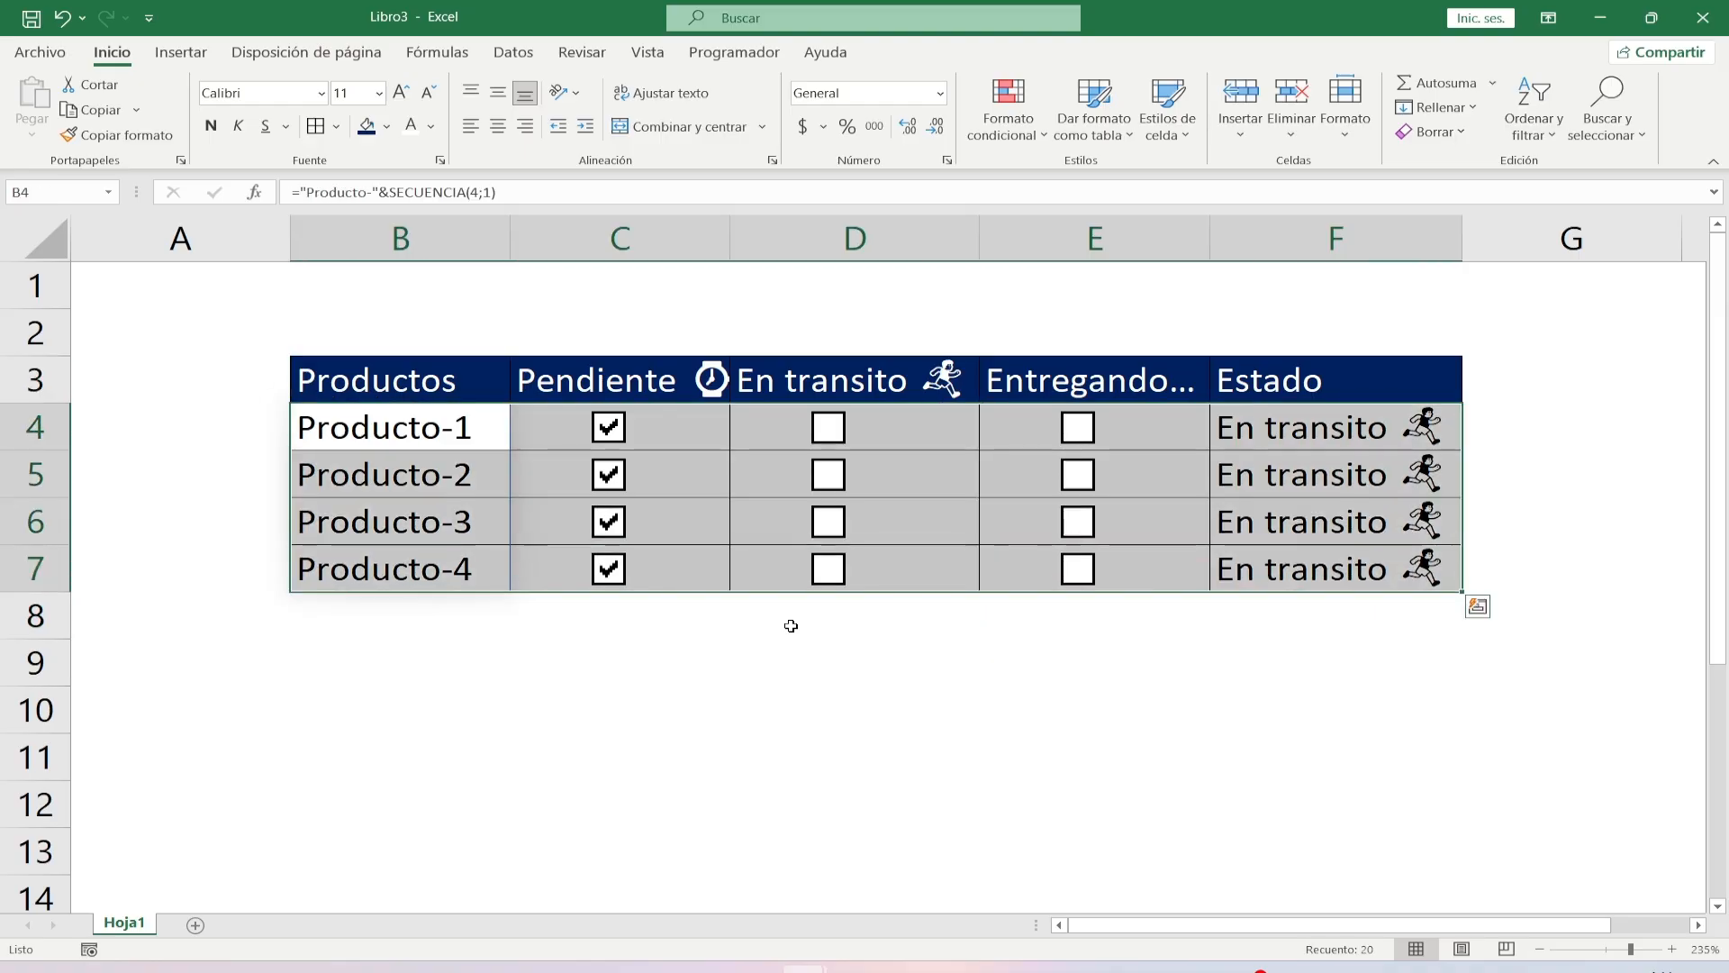
left_click(1008, 113)
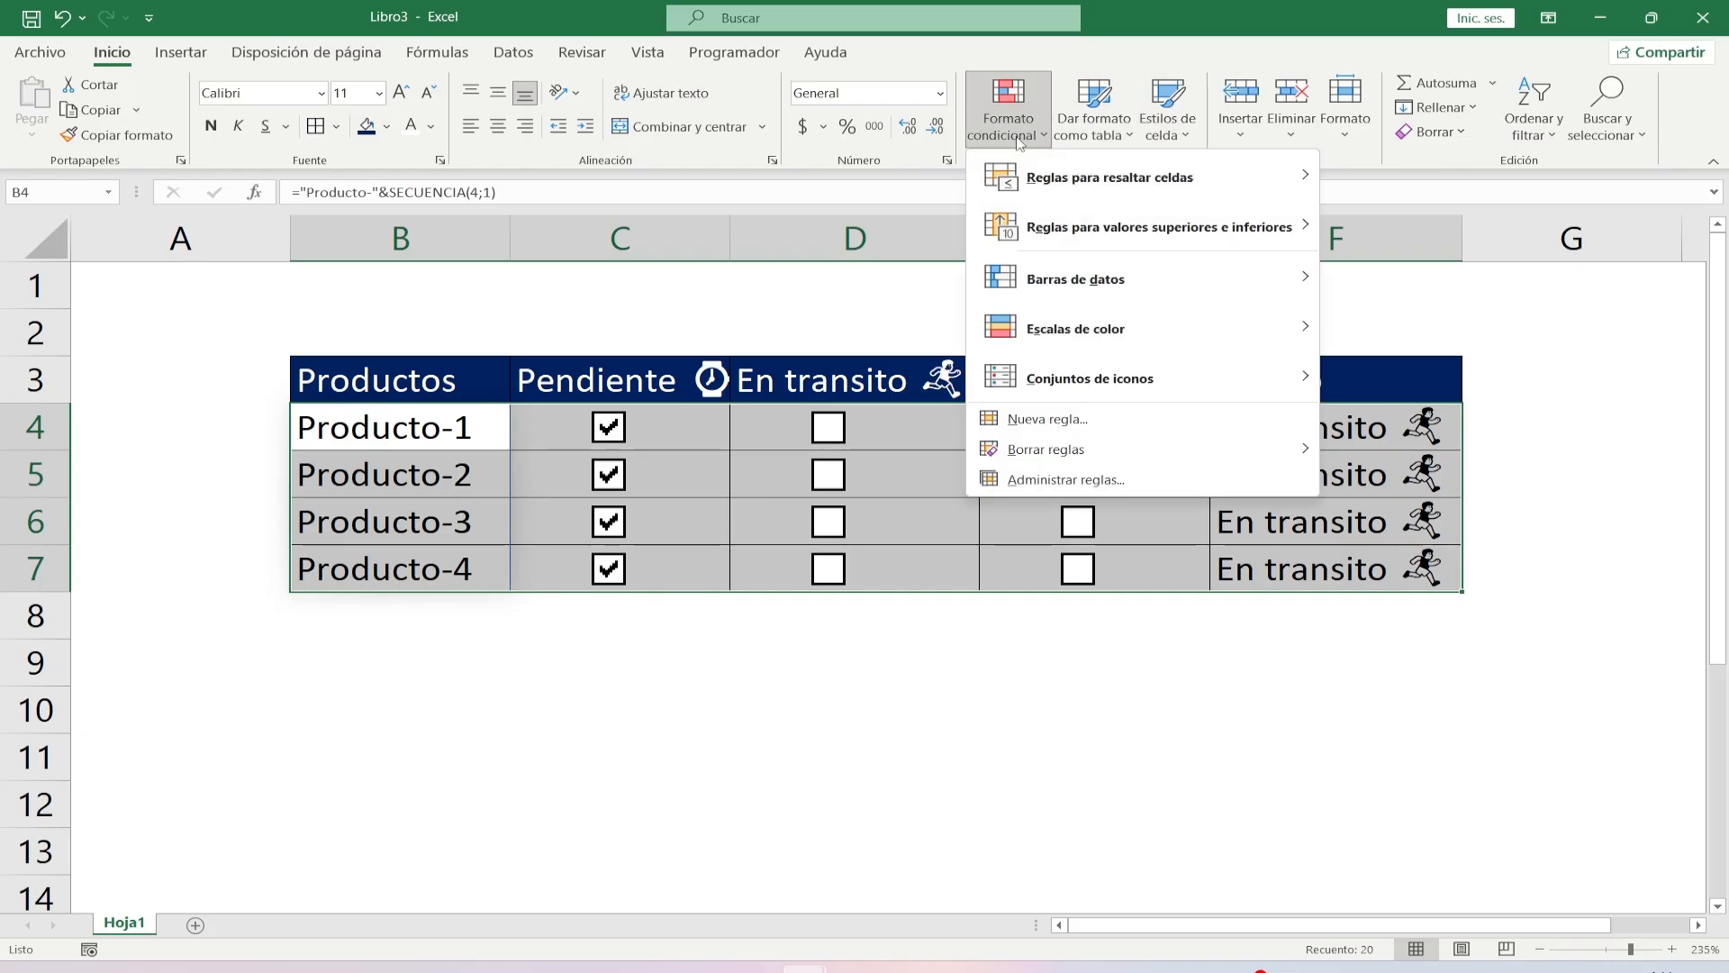
left_click(1041, 482)
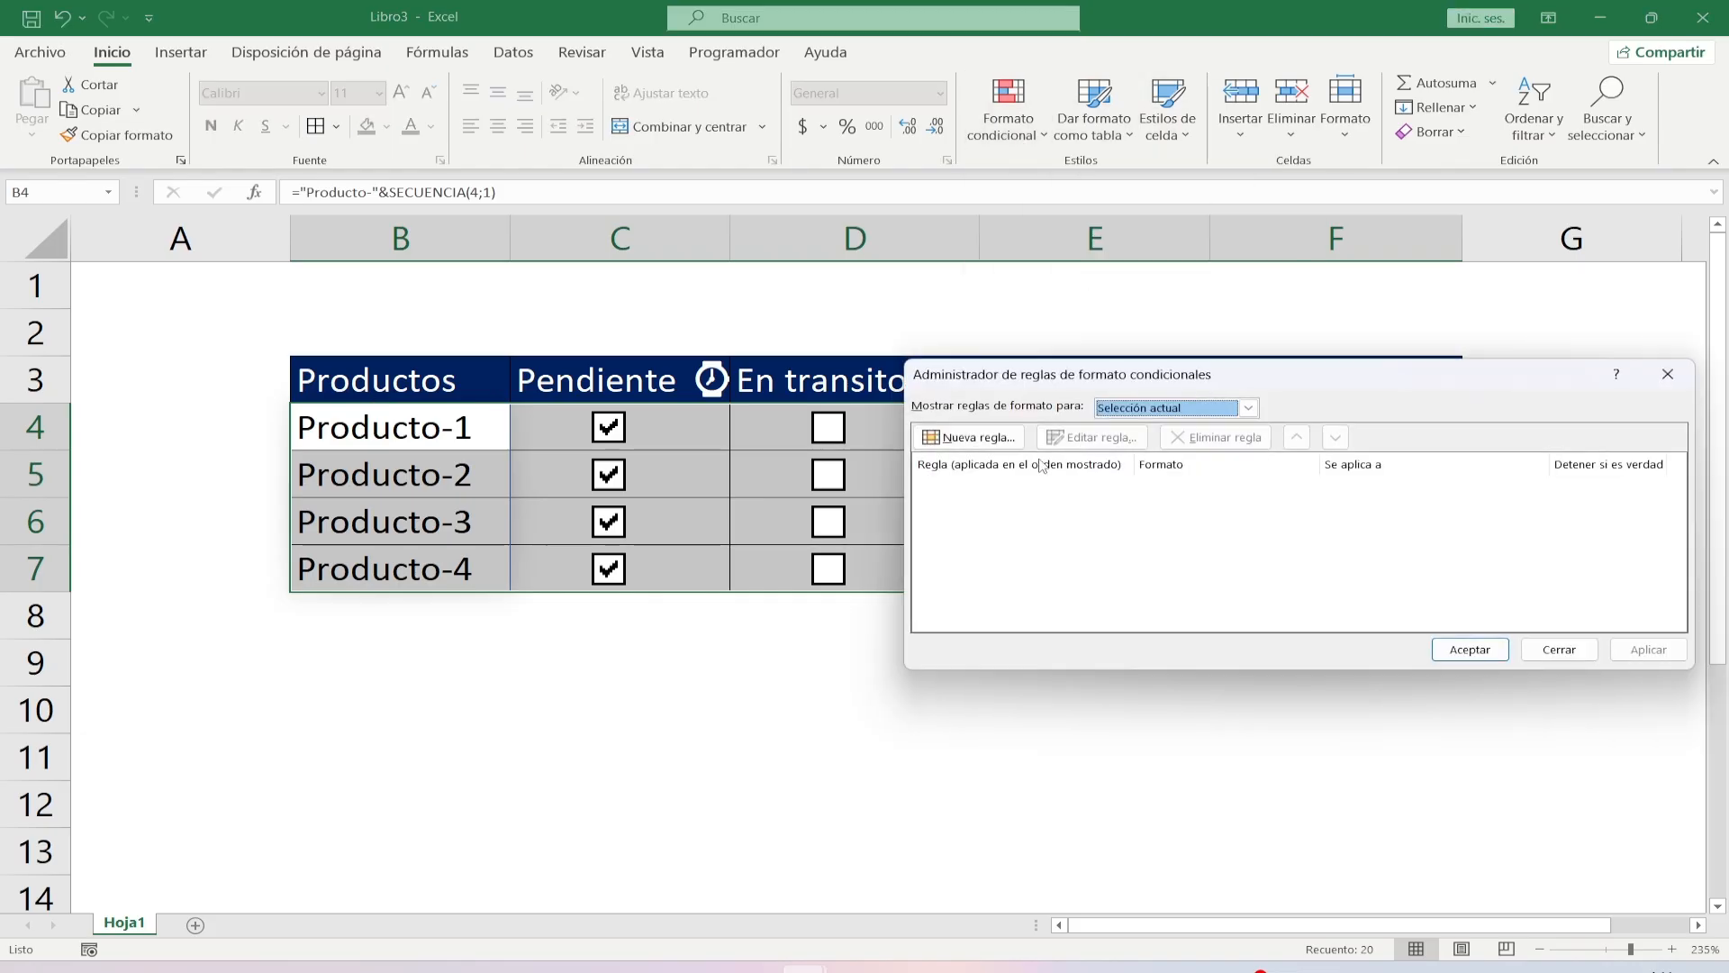
left_click(1011, 442)
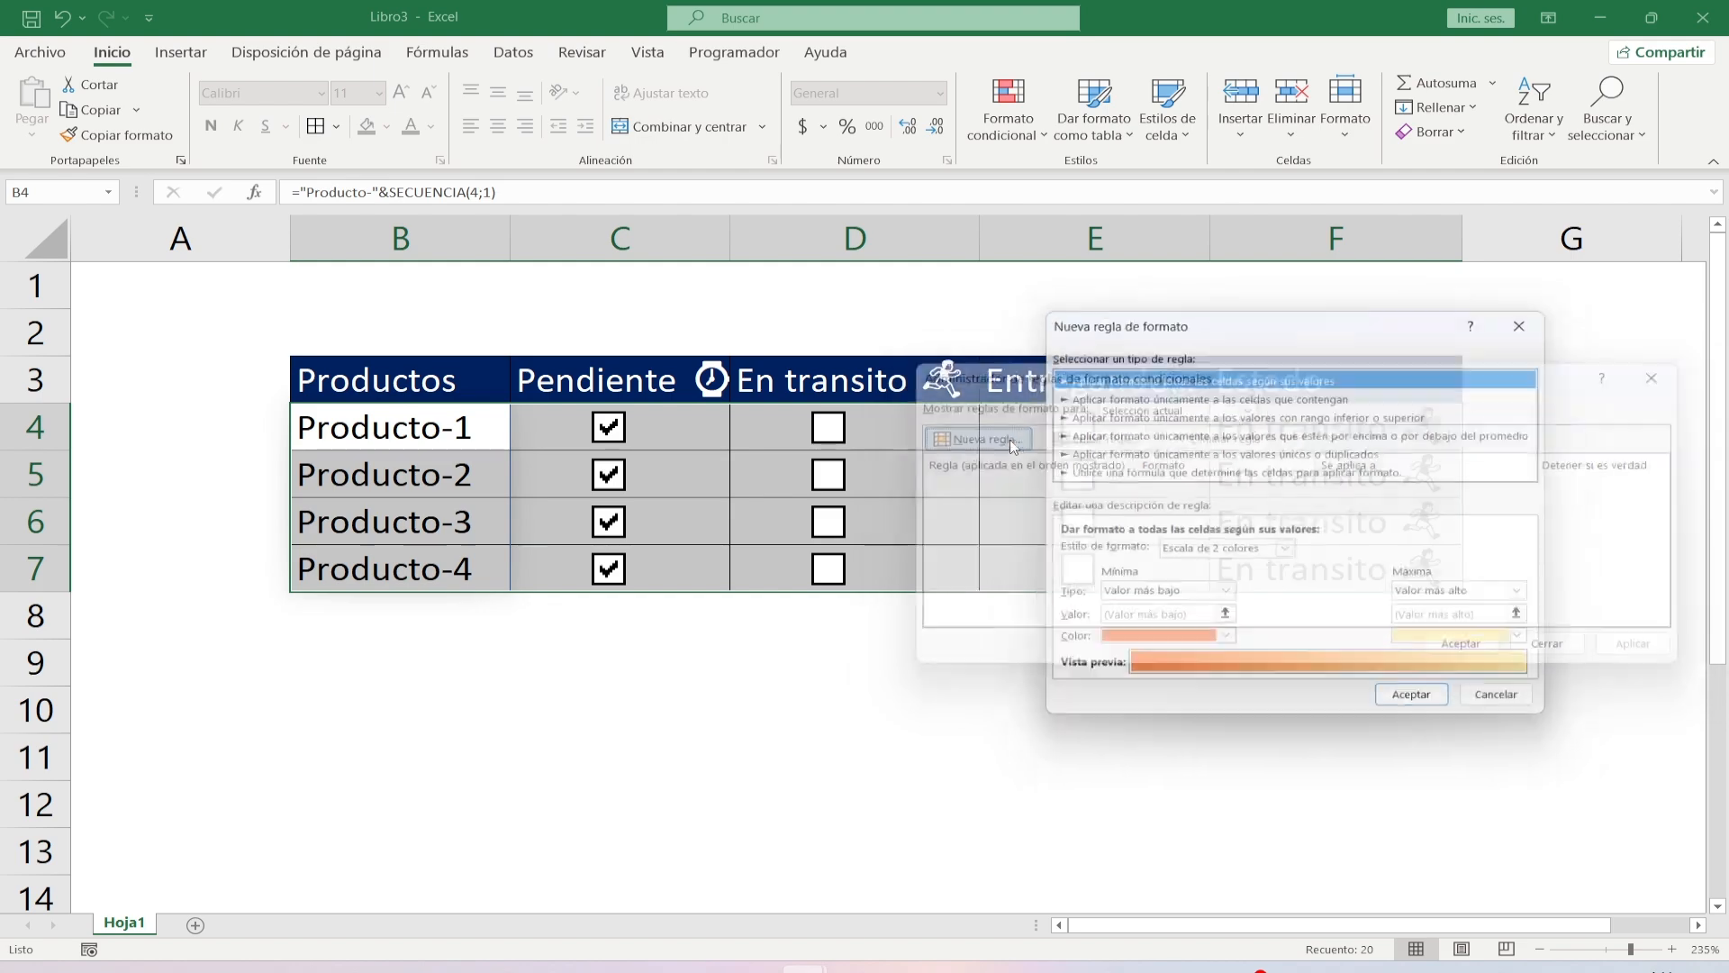
left_click(1137, 472)
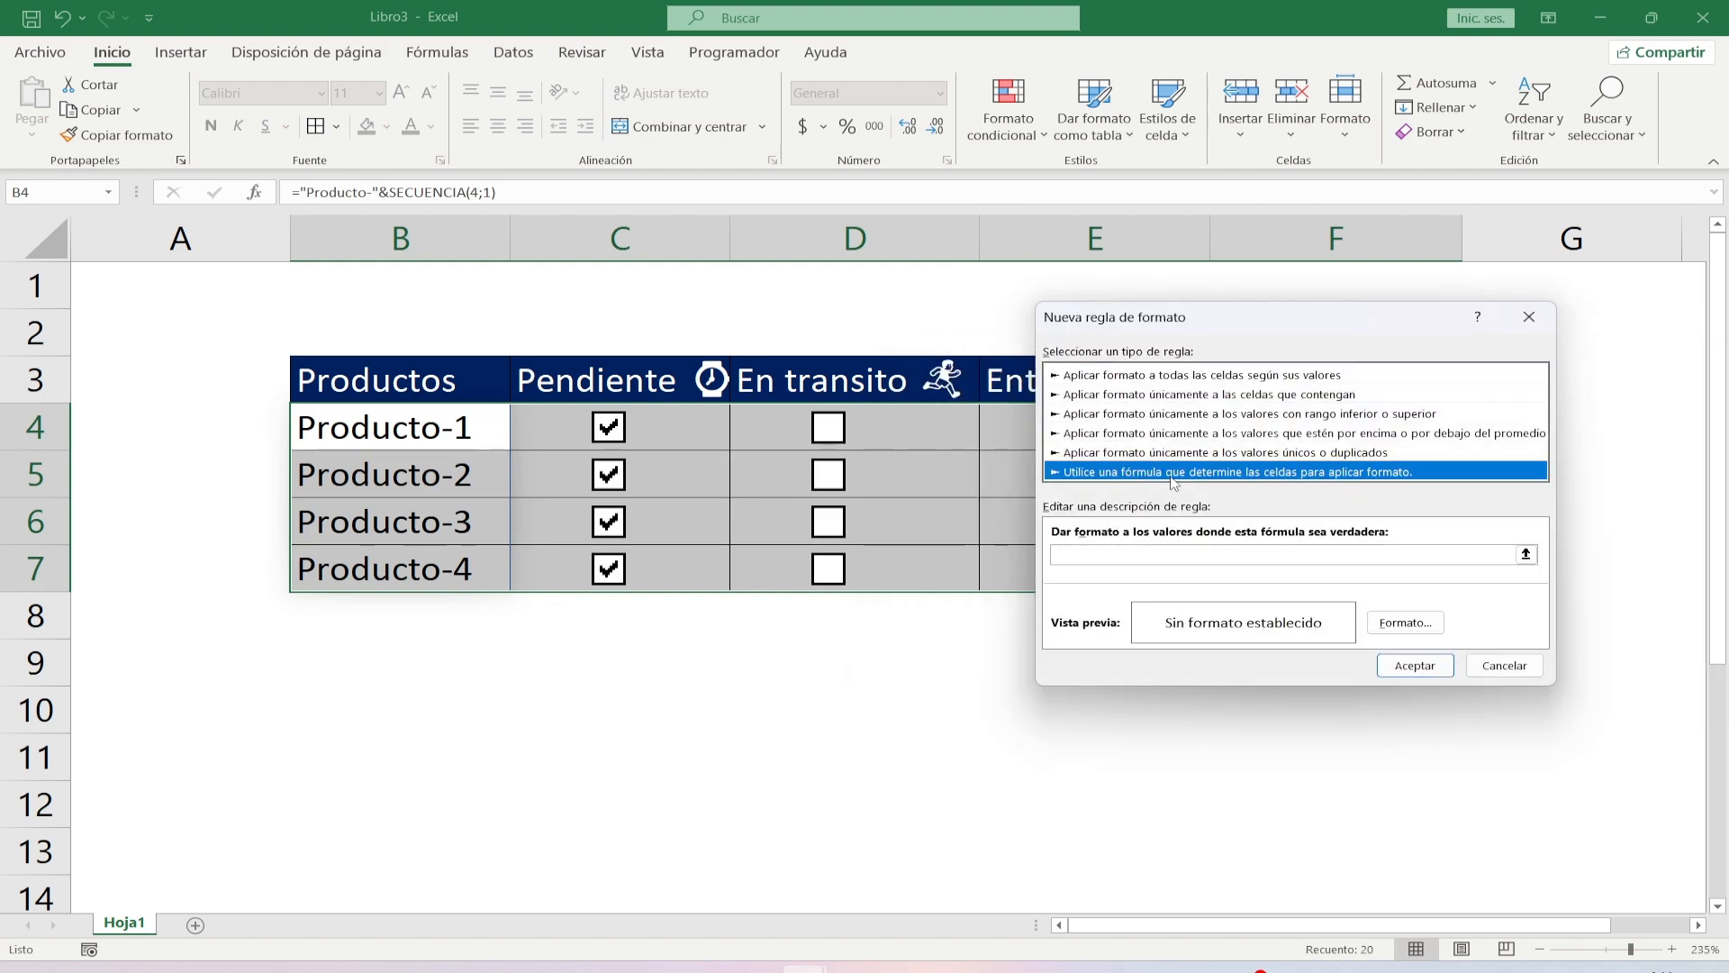
Enter =$F4="Entregado 📦" as the rule's formula, with the column fixed and the row relative.
left_click(1236, 551)
left_click(1197, 551)
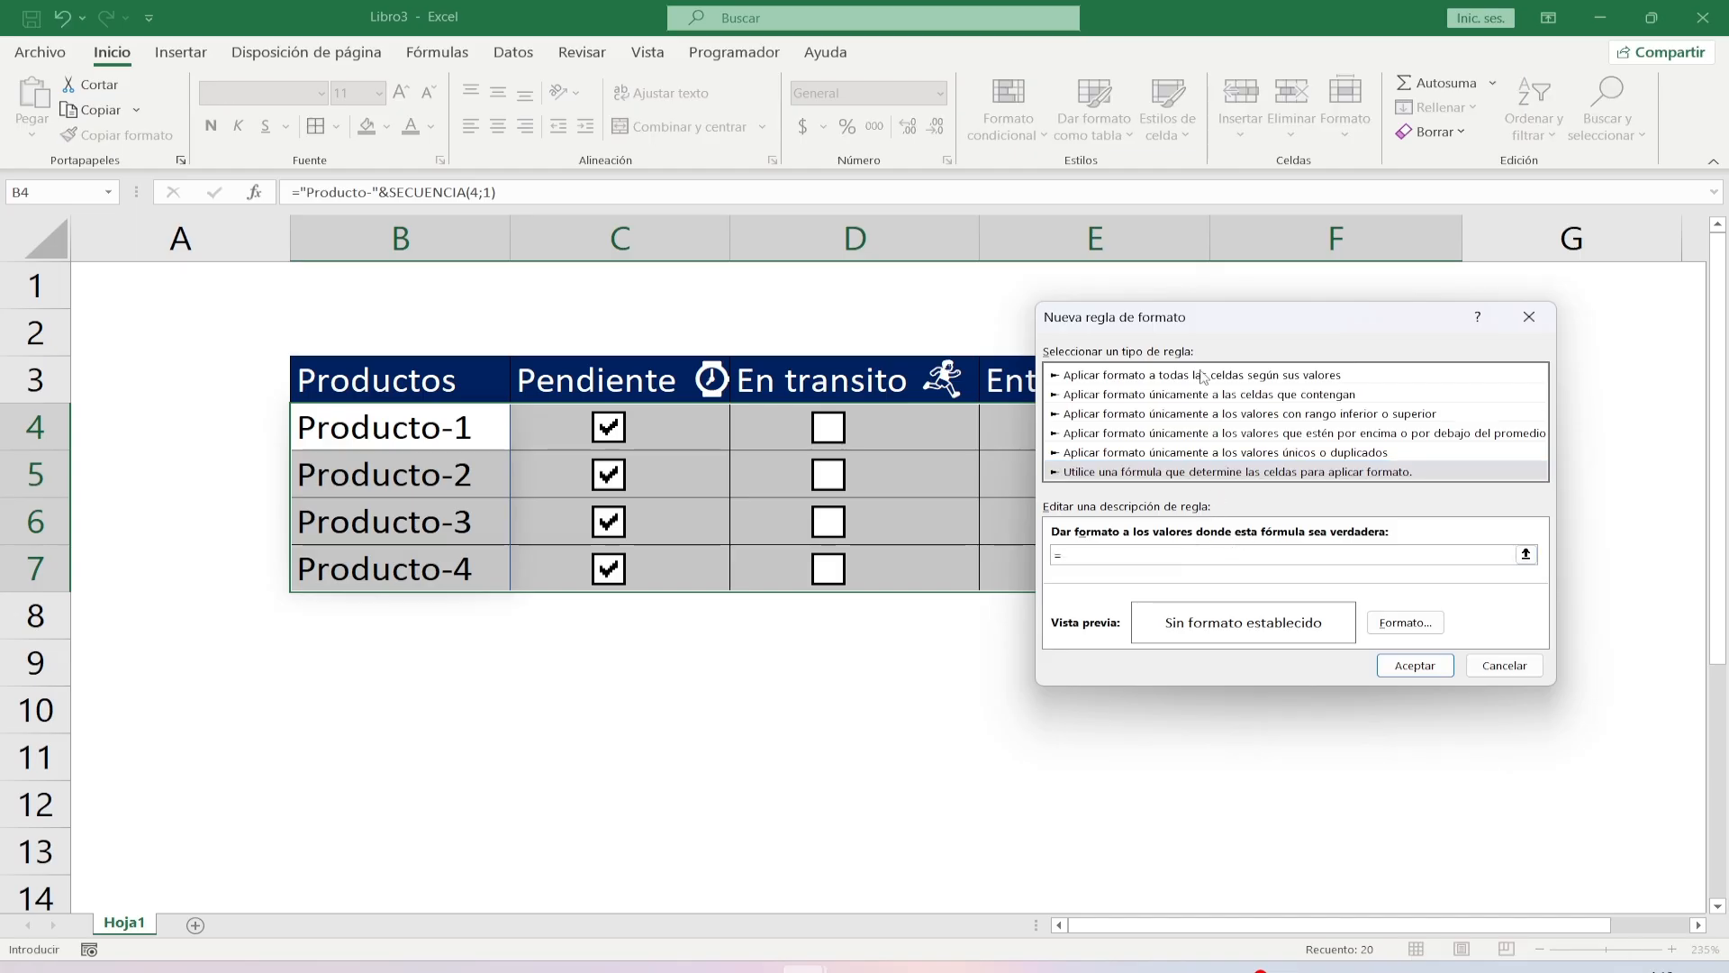
left_click_drag(1117, 320, 701, 483)
type("=")
left_click(1360, 433)
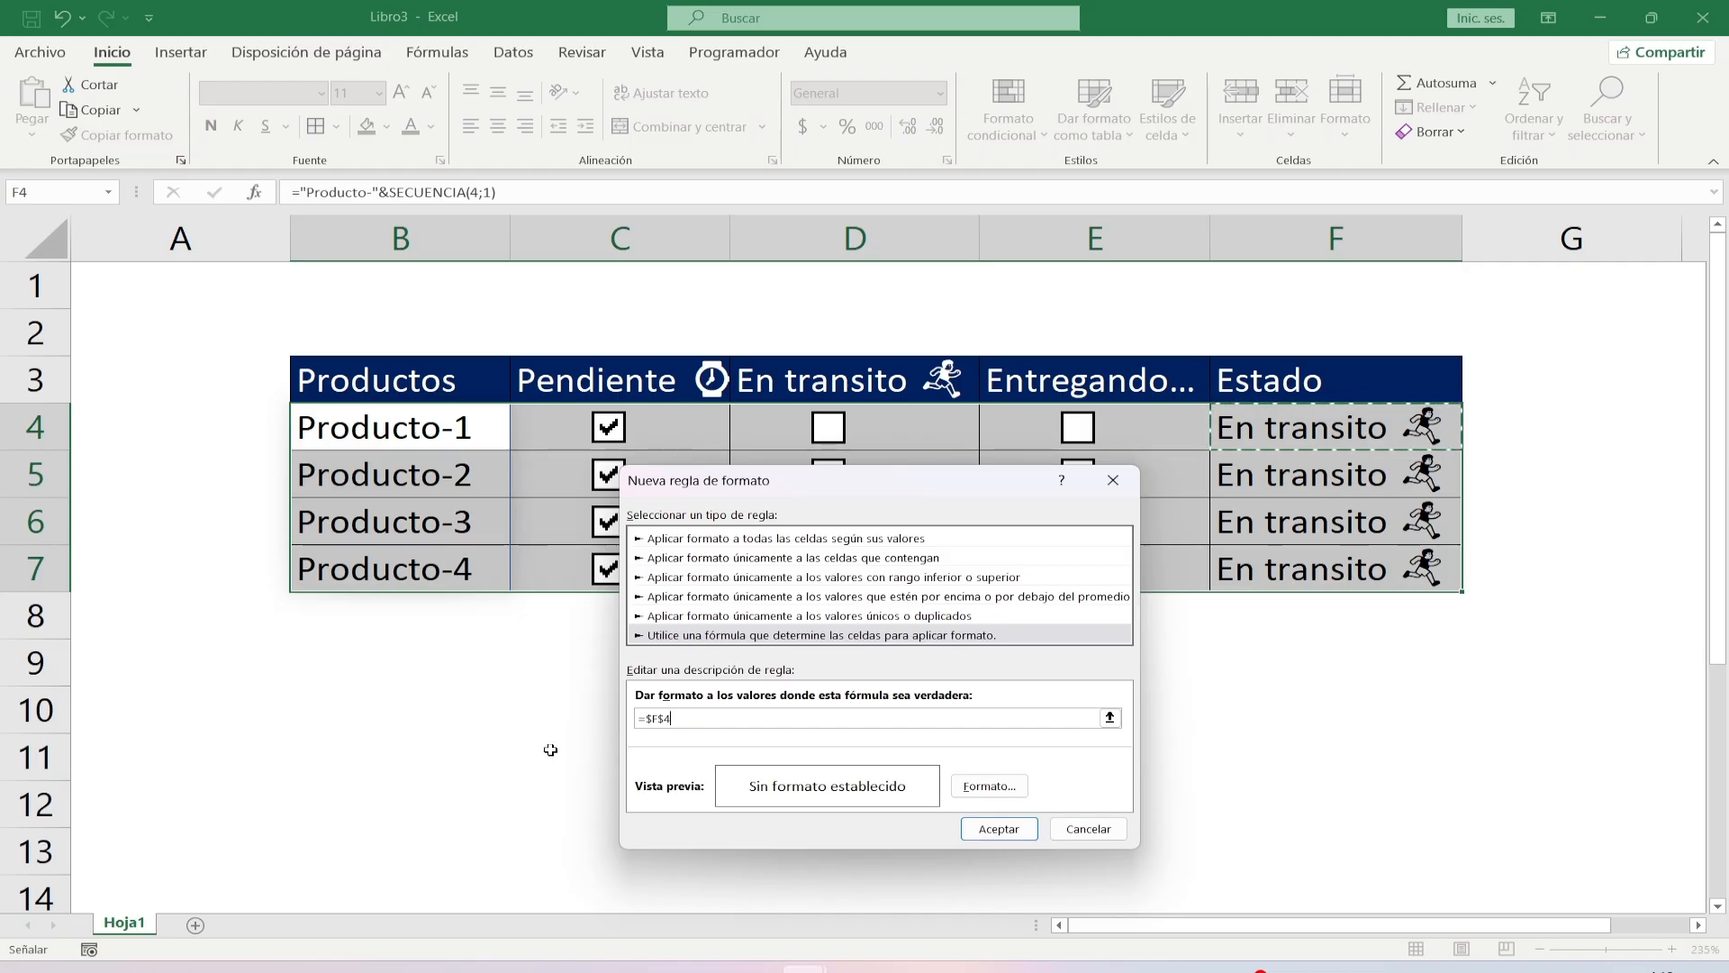
left_click(665, 718)
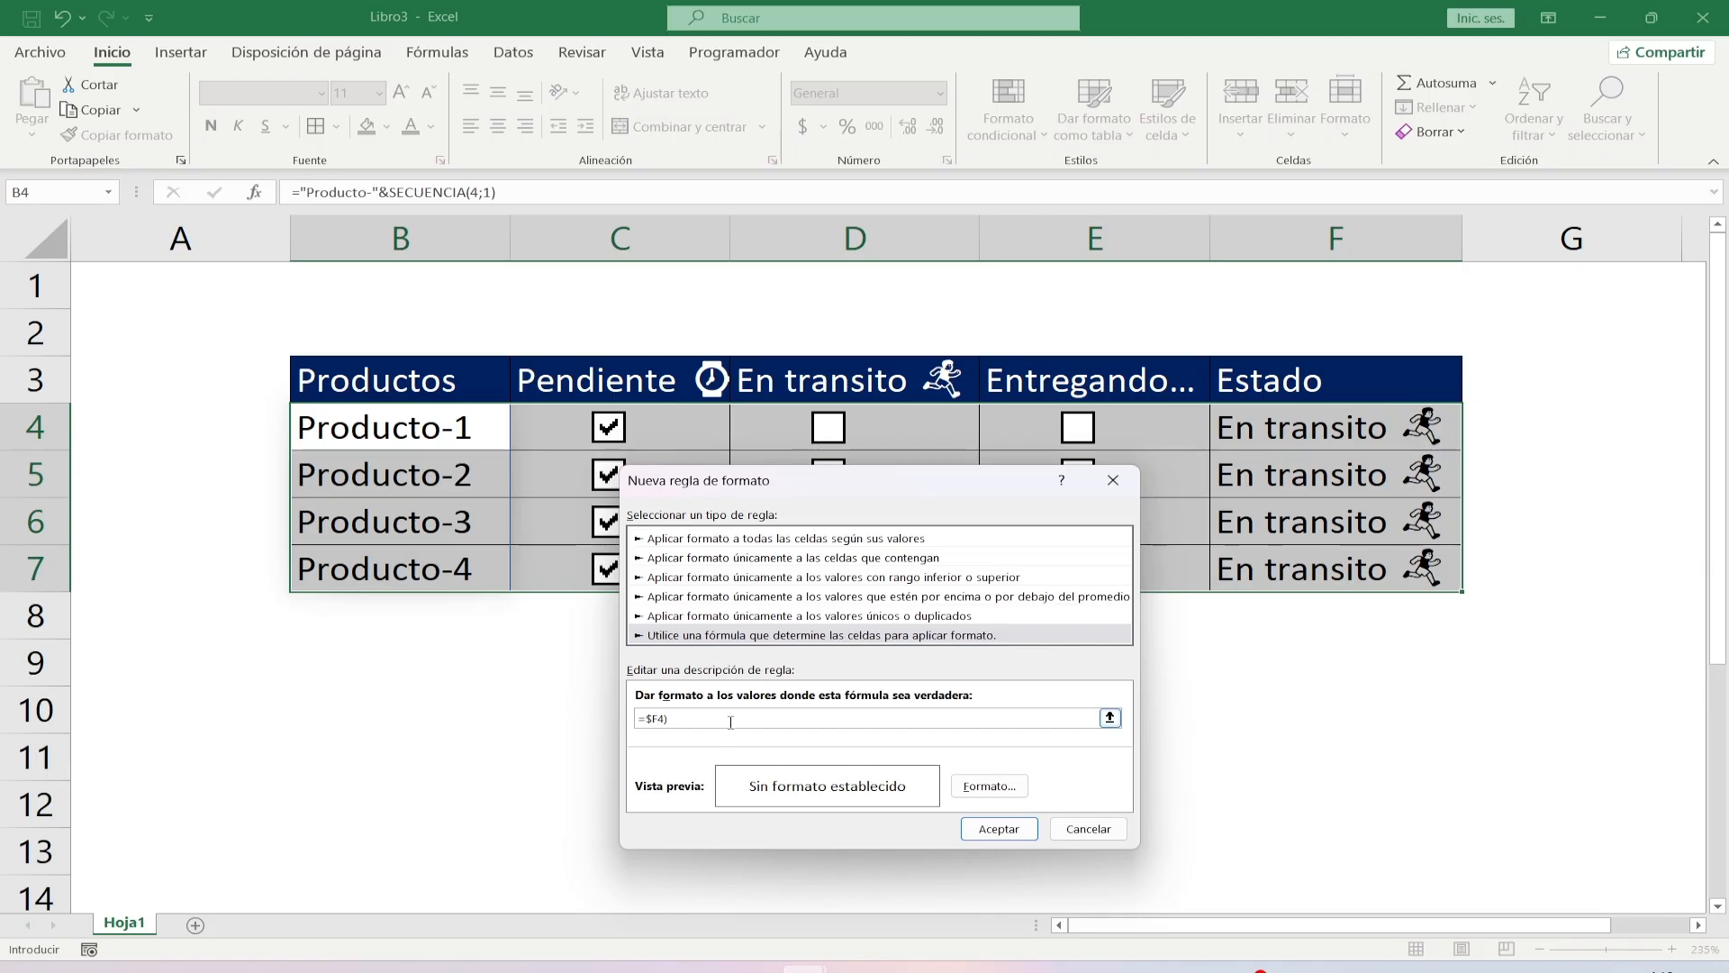
type("=\"")
type("Entregado")
key("super+period")
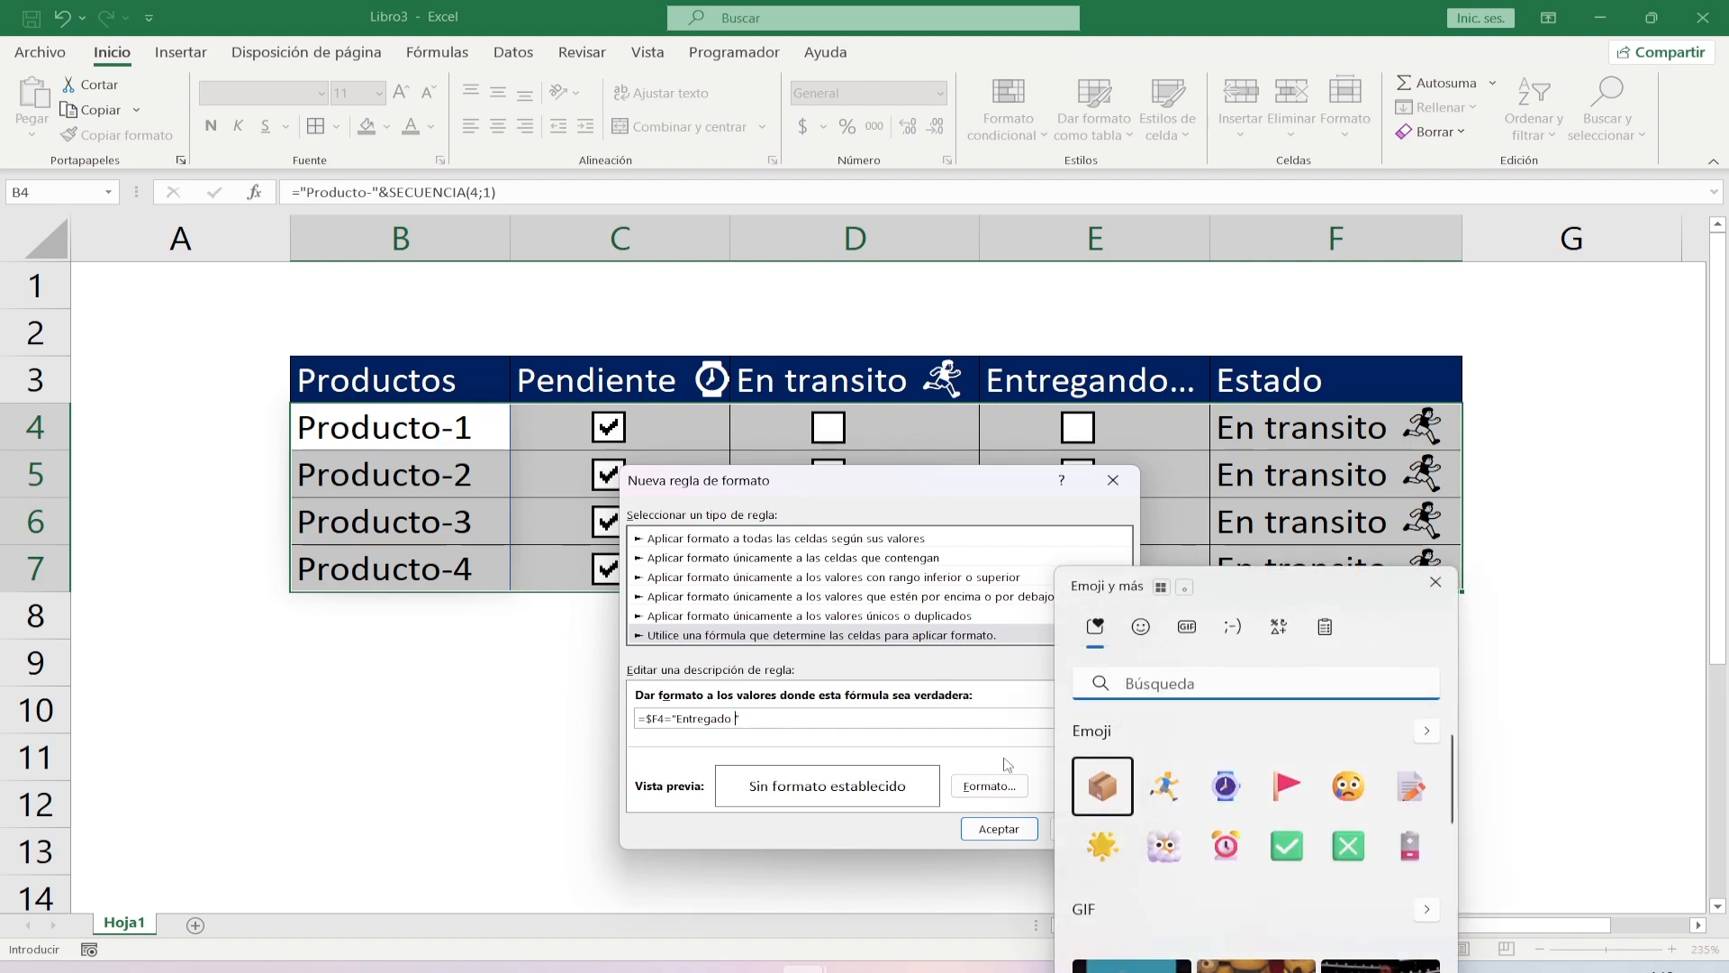
left_click(1103, 785)
left_click(815, 723)
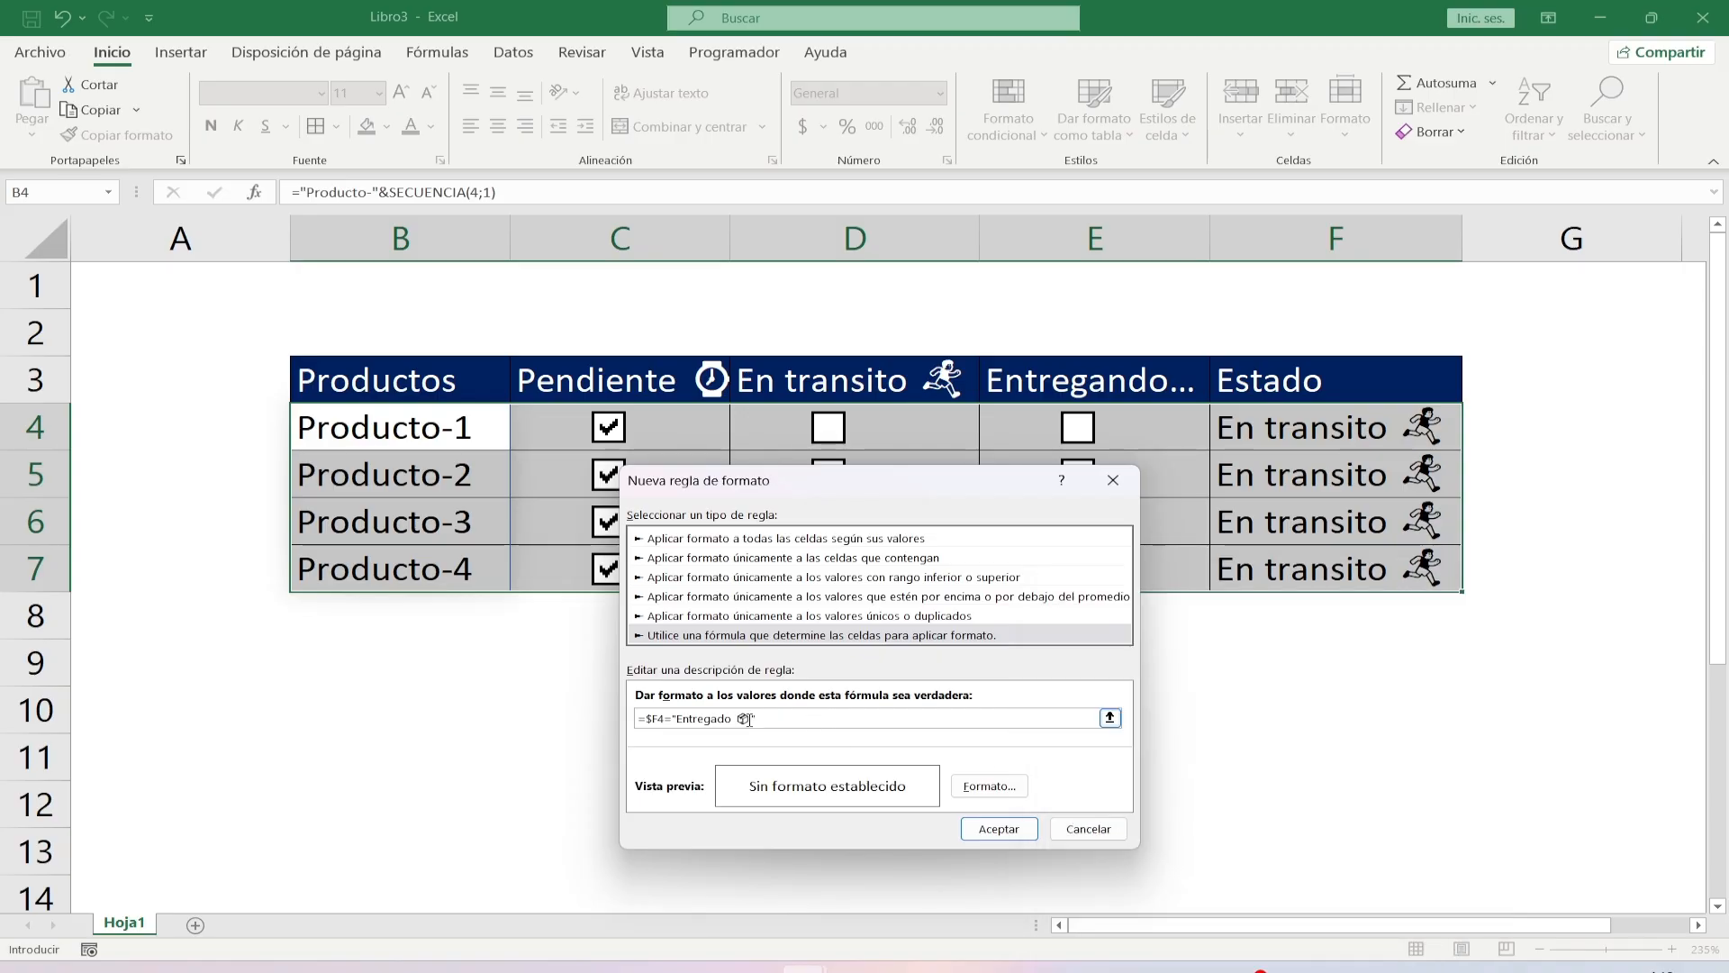
left_click_drag(677, 718, 753, 718)
left_click(802, 718)
Give the rule a strikethrough (Tachado) font format and apply it to B4:F7.
left_click(978, 790)
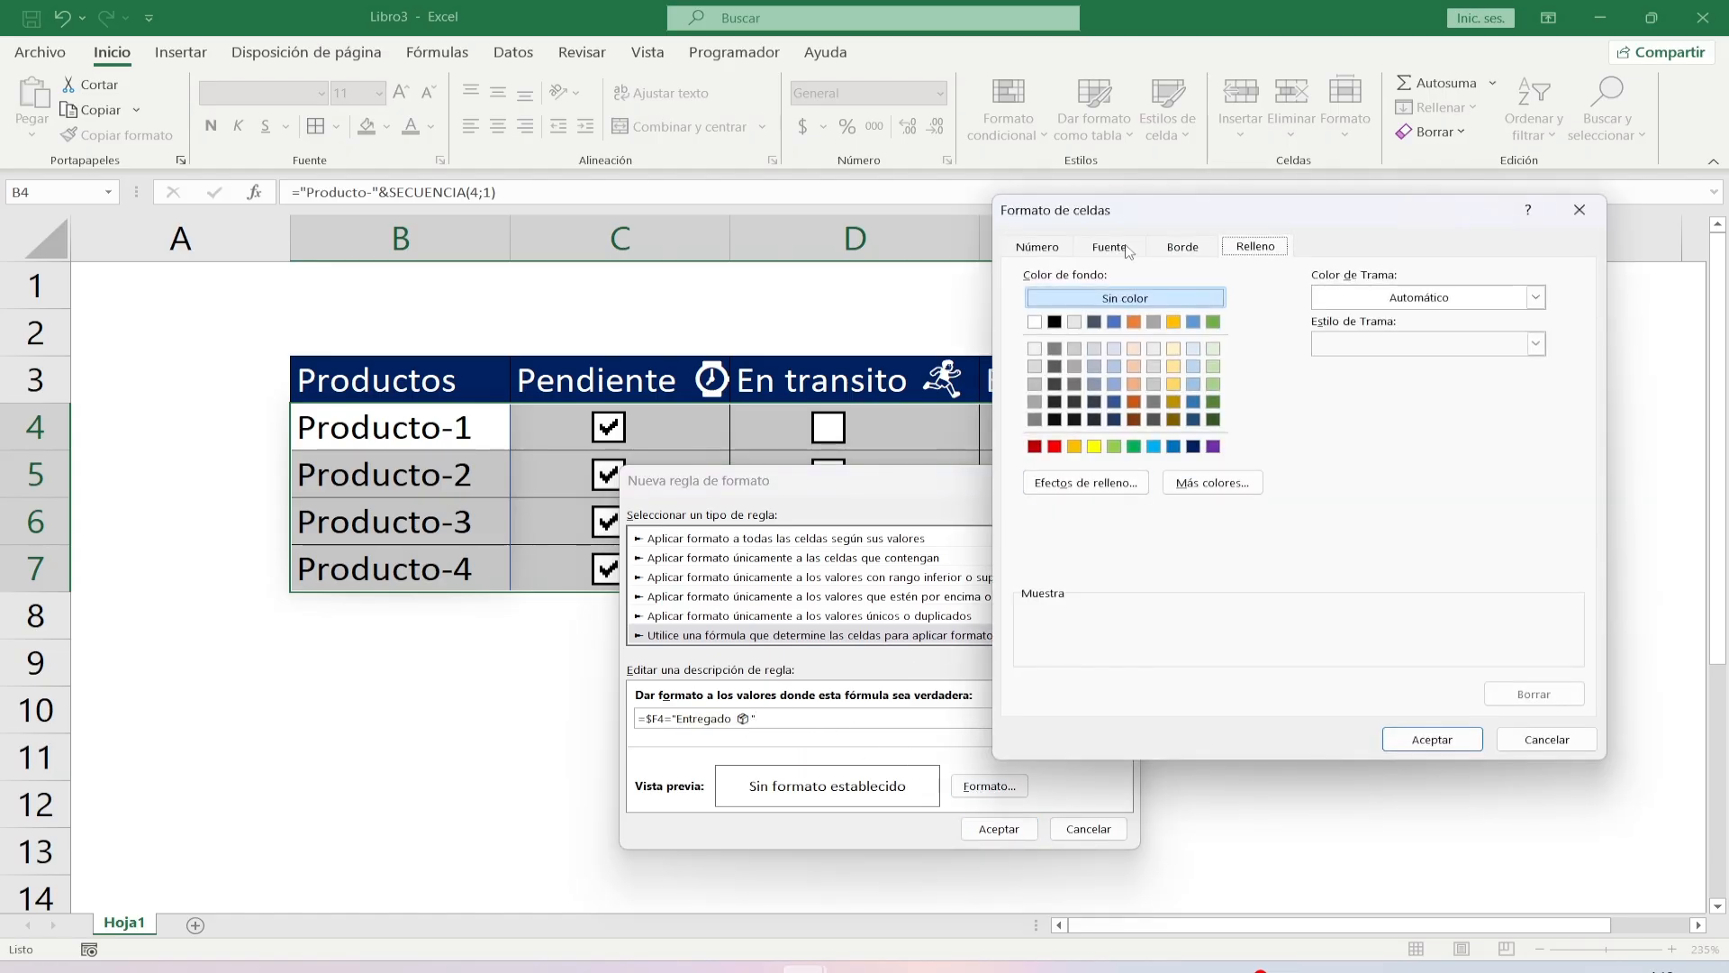
left_click(1109, 246)
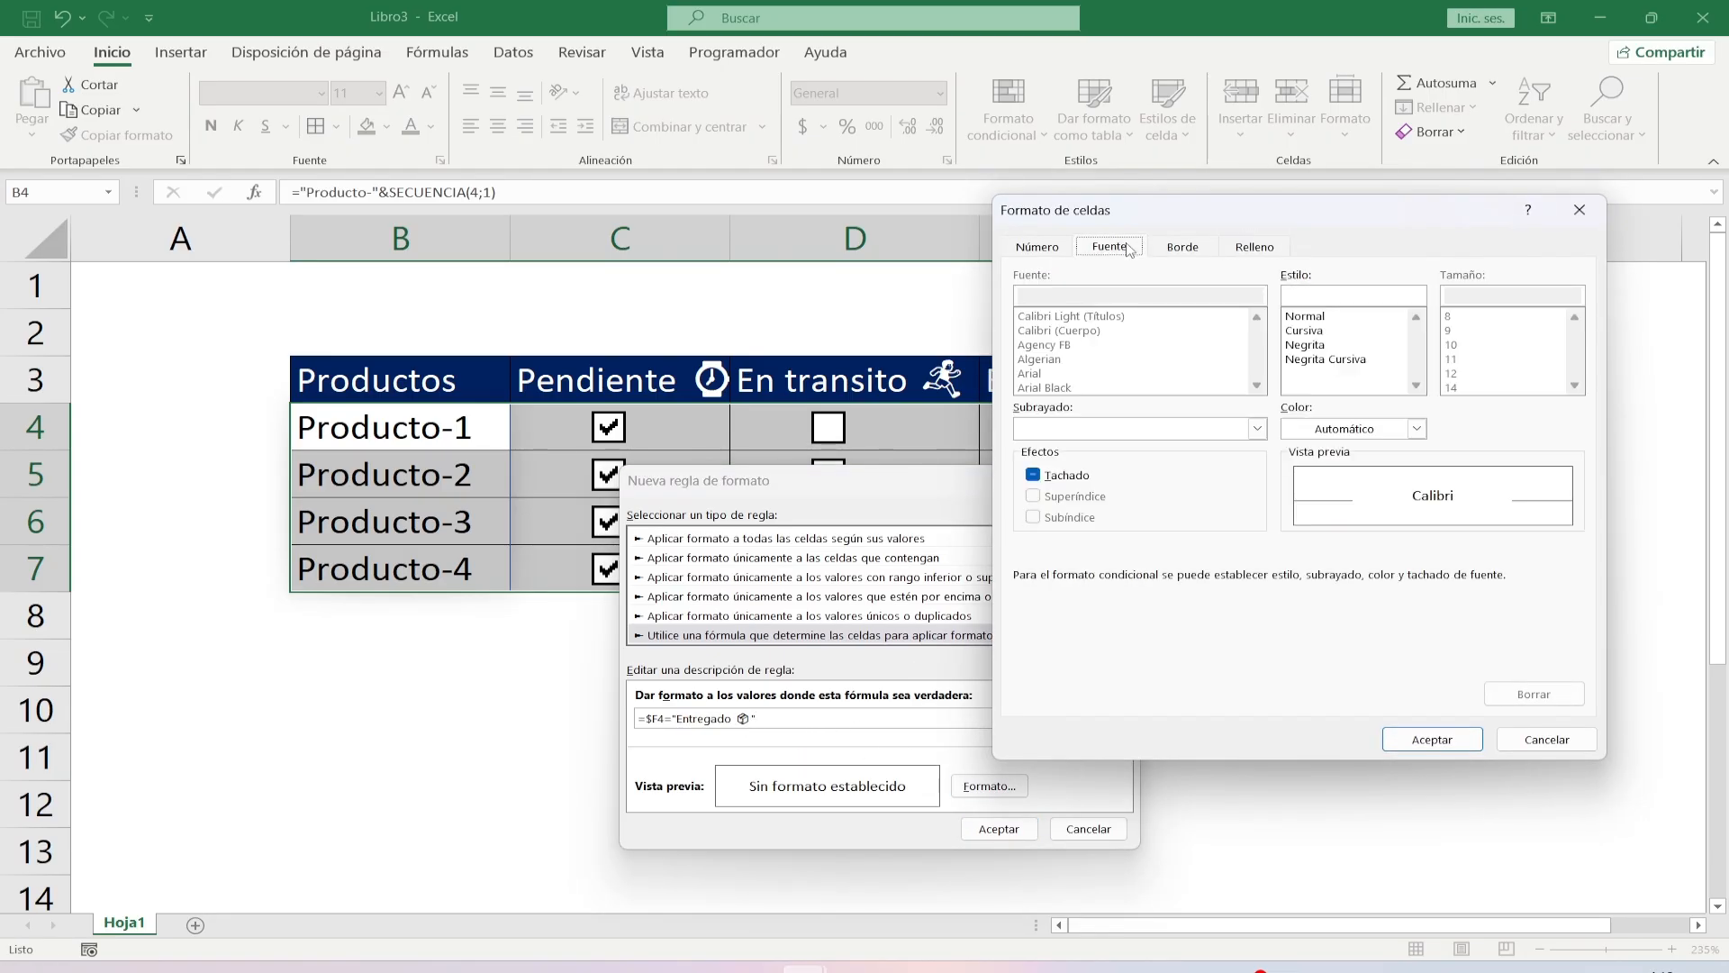
left_click(1033, 475)
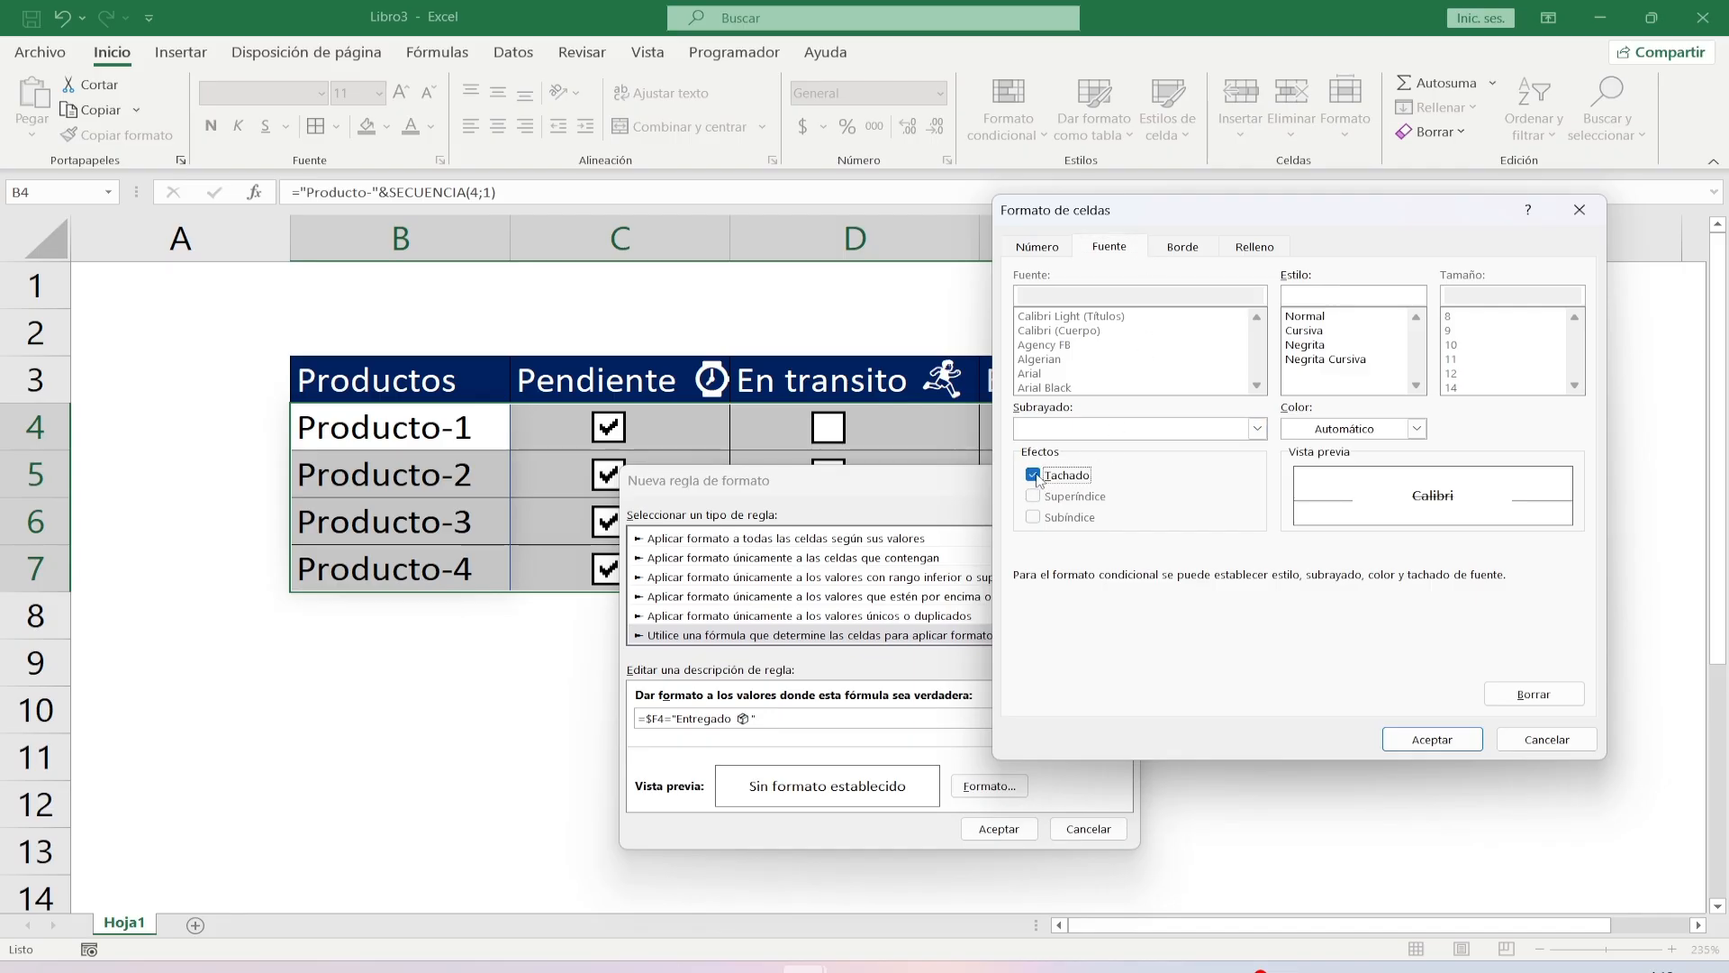
left_click(1408, 743)
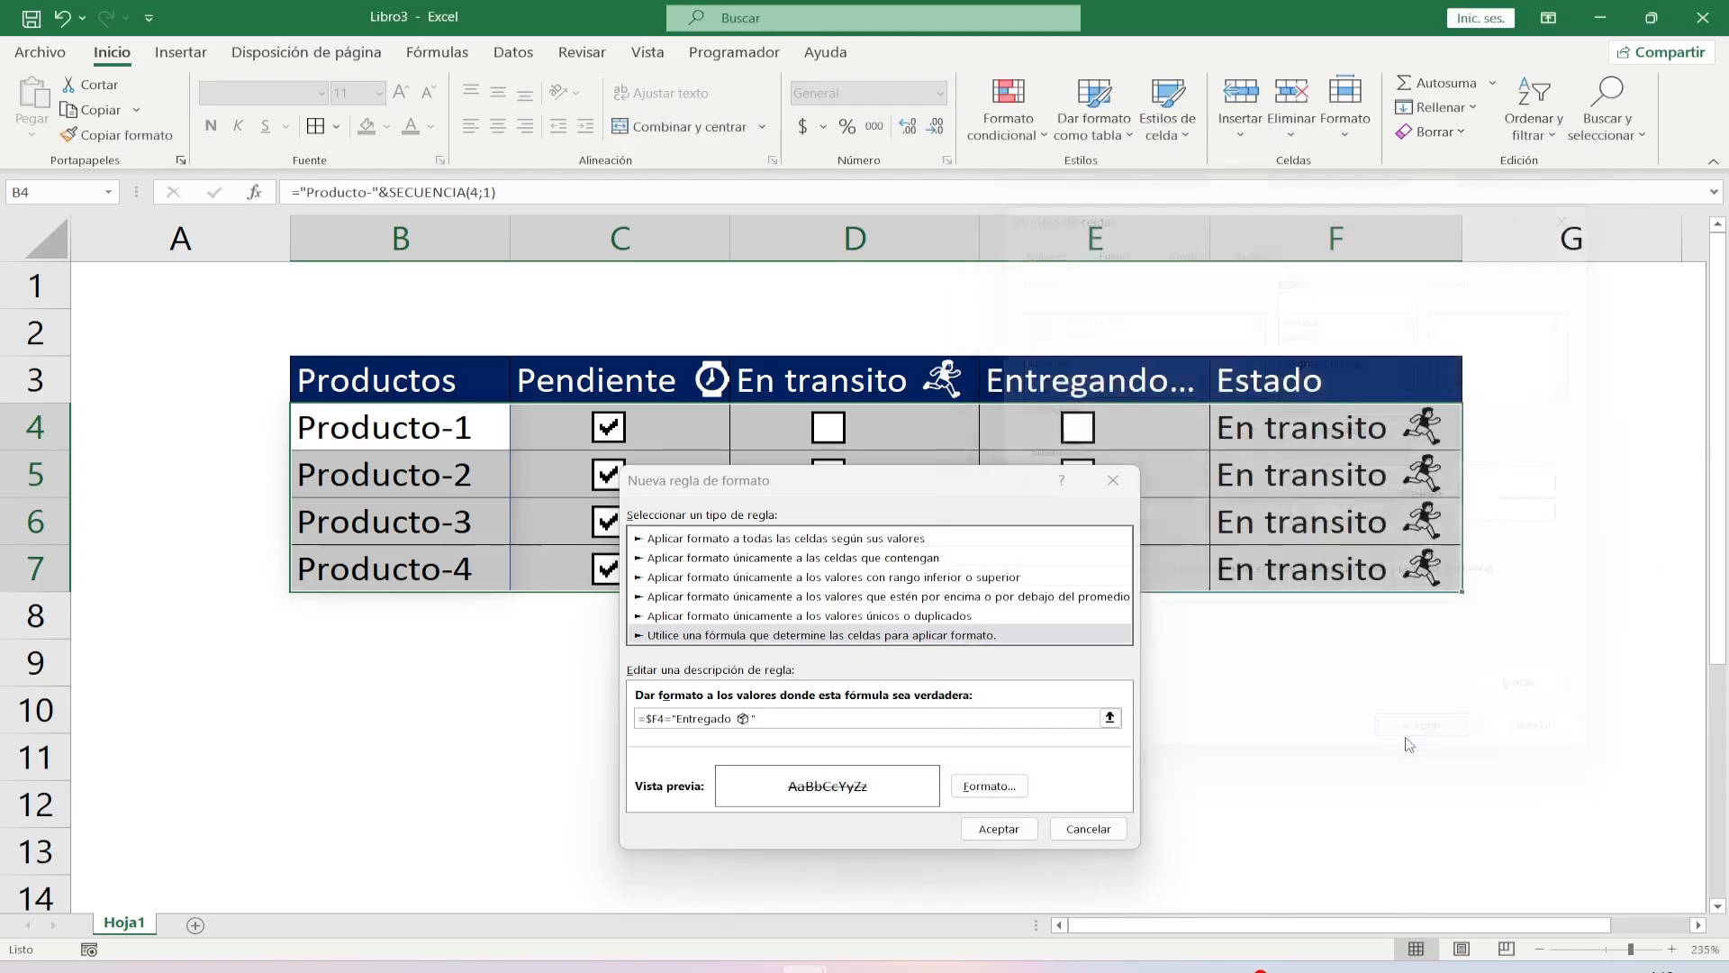
left_click(1025, 836)
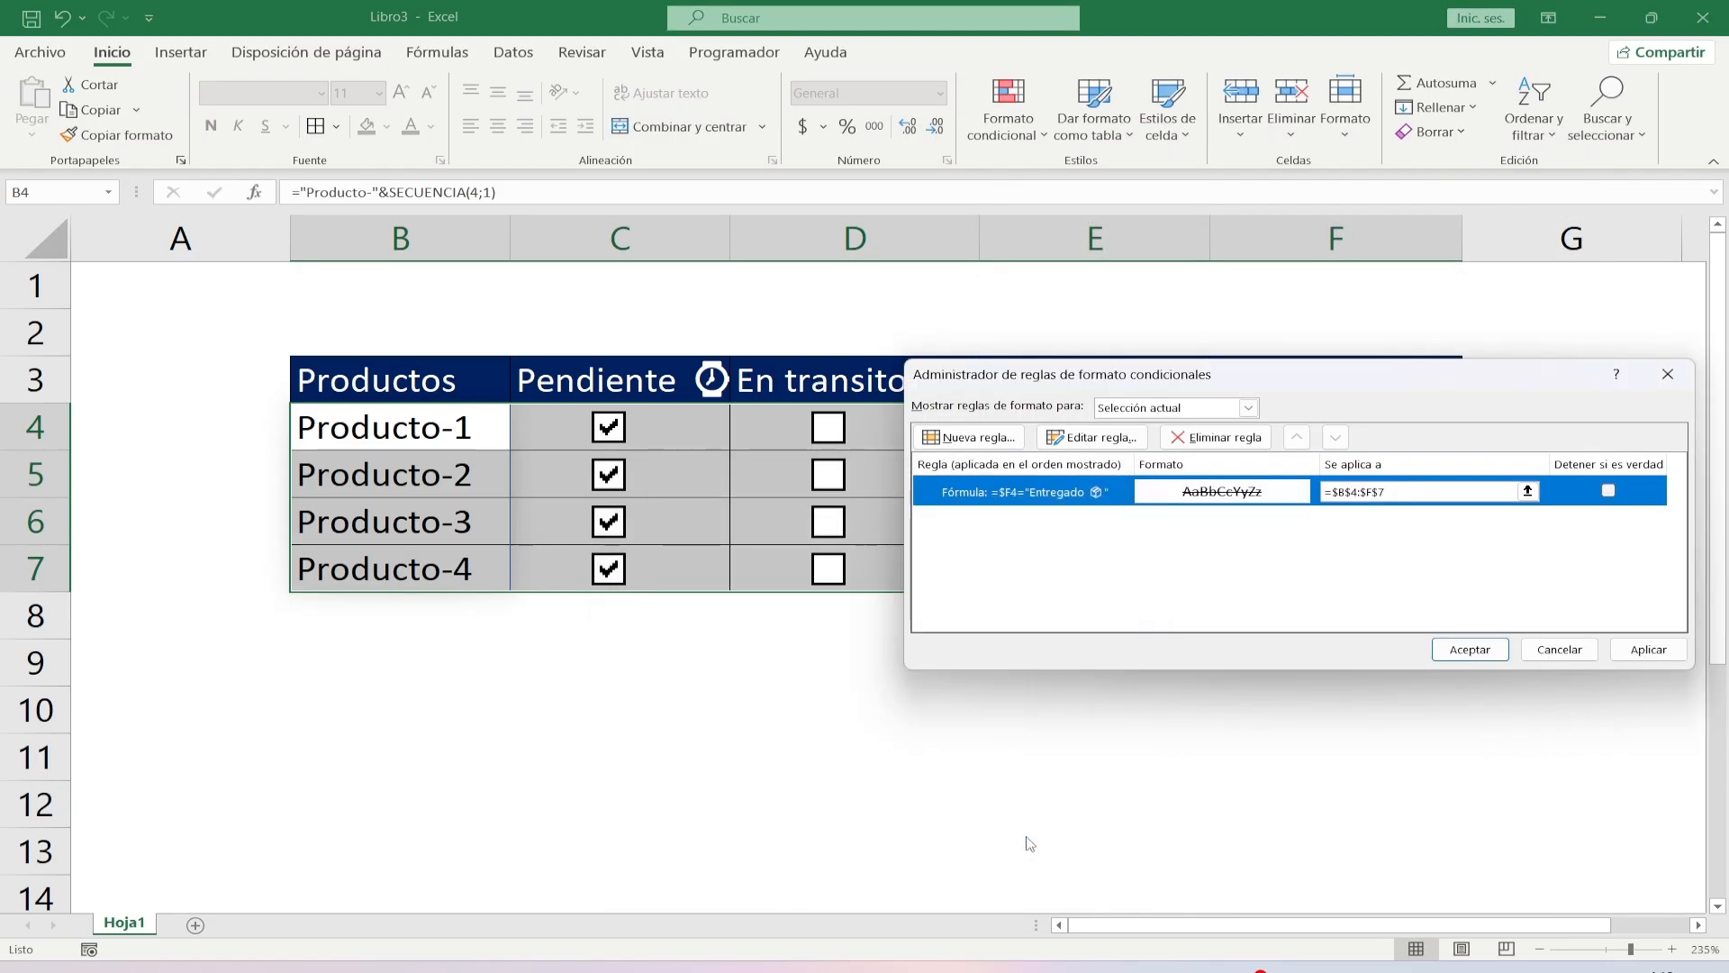
left_click(1455, 650)
left_click(1060, 718)
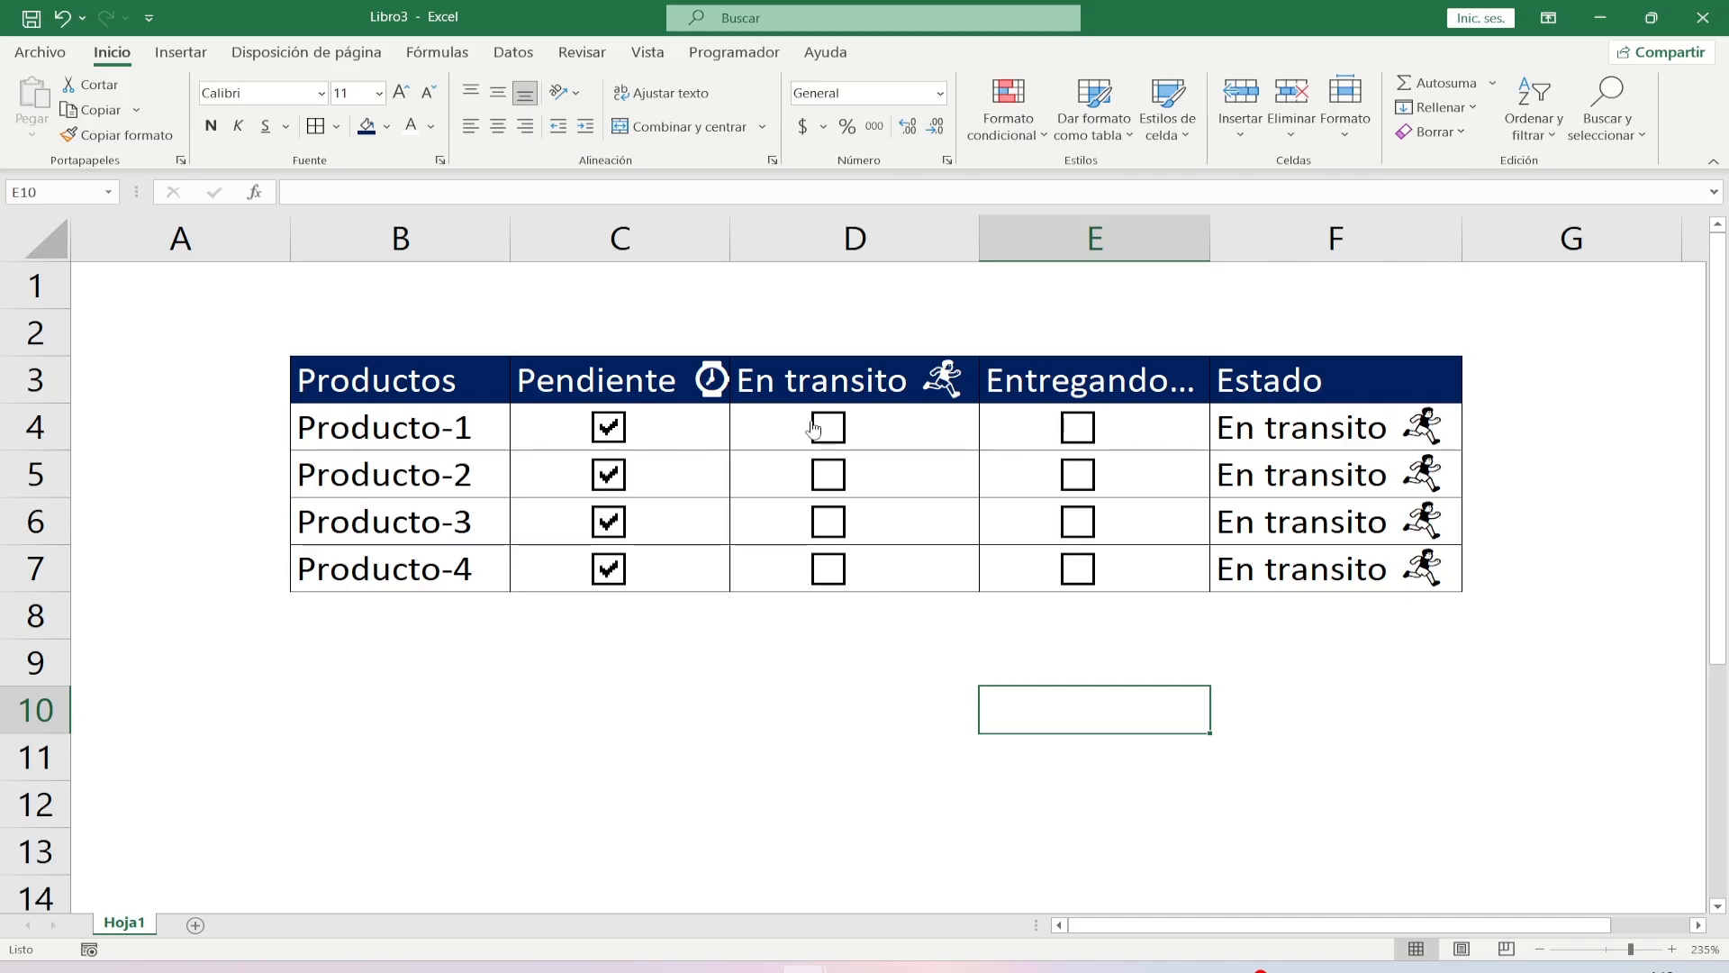
Tick the En transito and Entregando check boxes for all four products to test the strikethrough rule.
left_click(813, 429)
left_click(1078, 428)
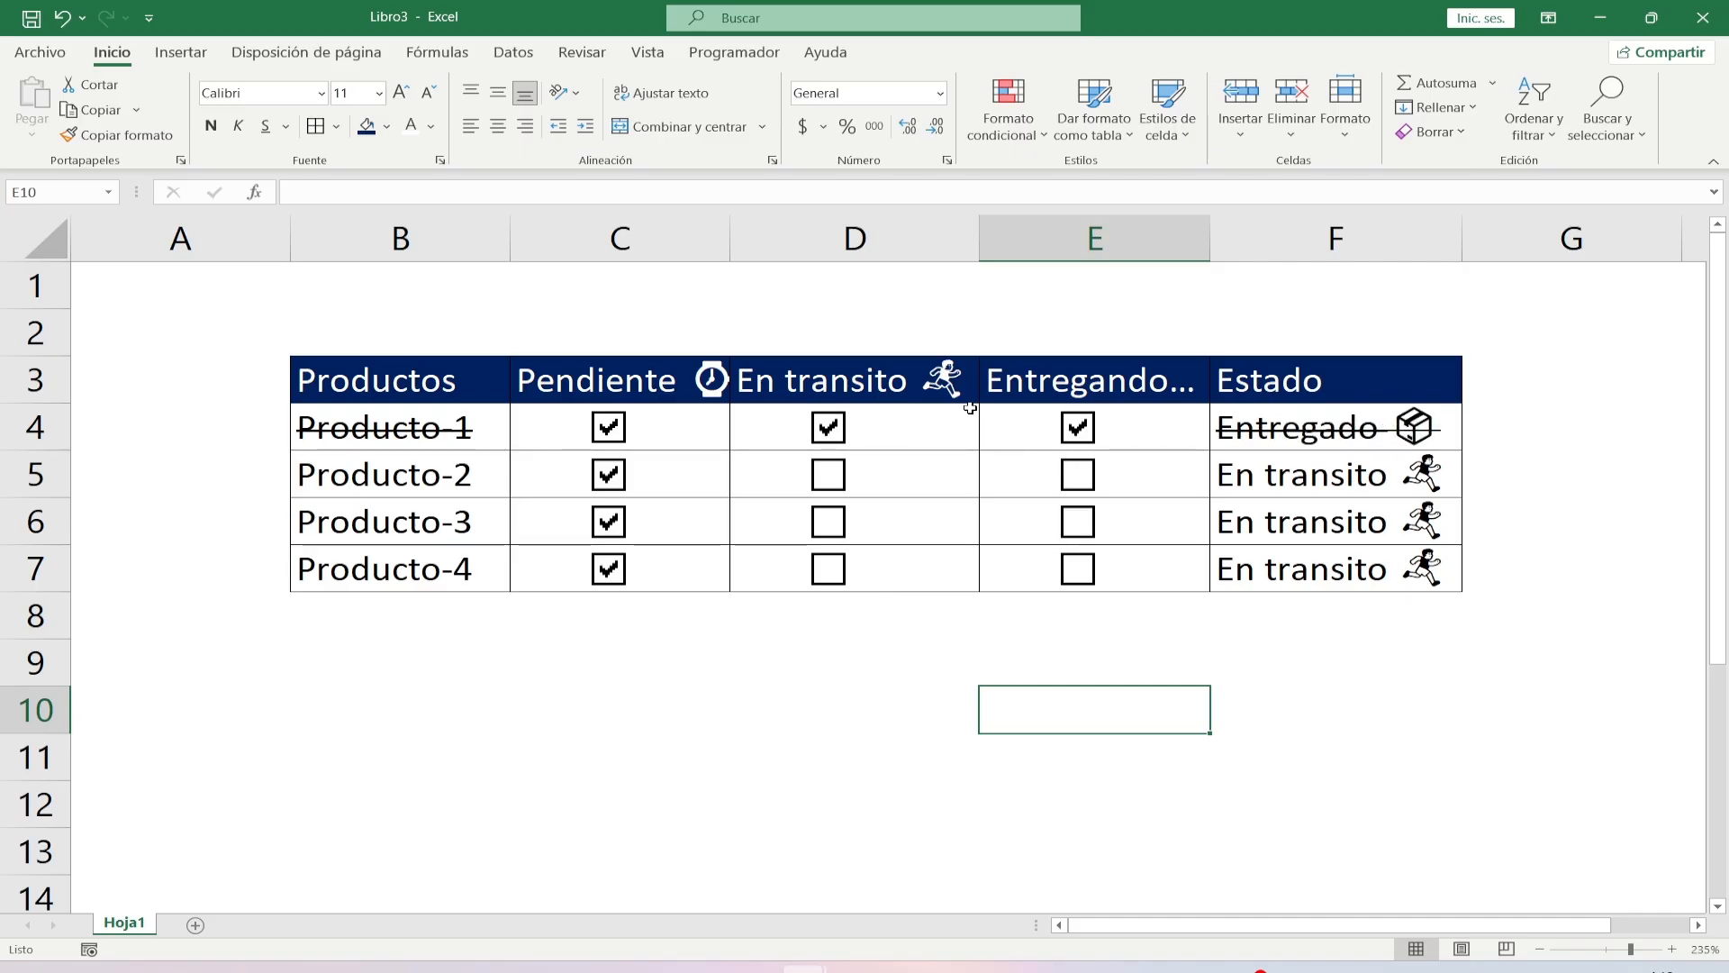
left_click(828, 474)
left_click(1078, 473)
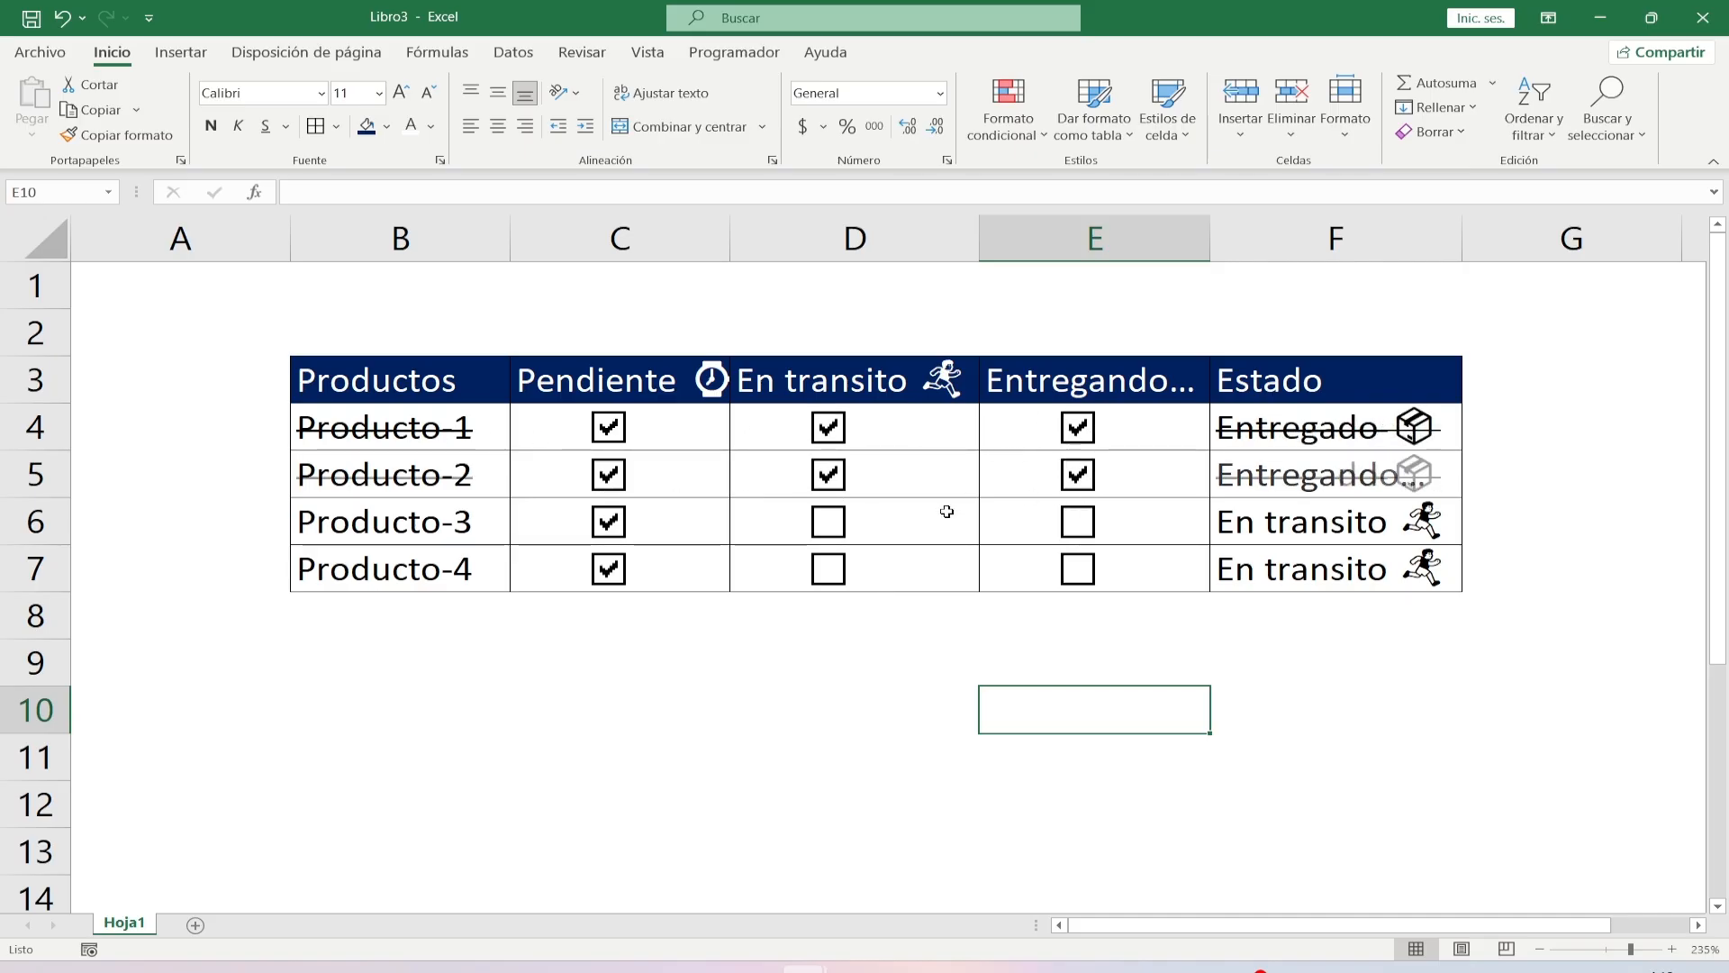
left_click(828, 520)
left_click(1078, 520)
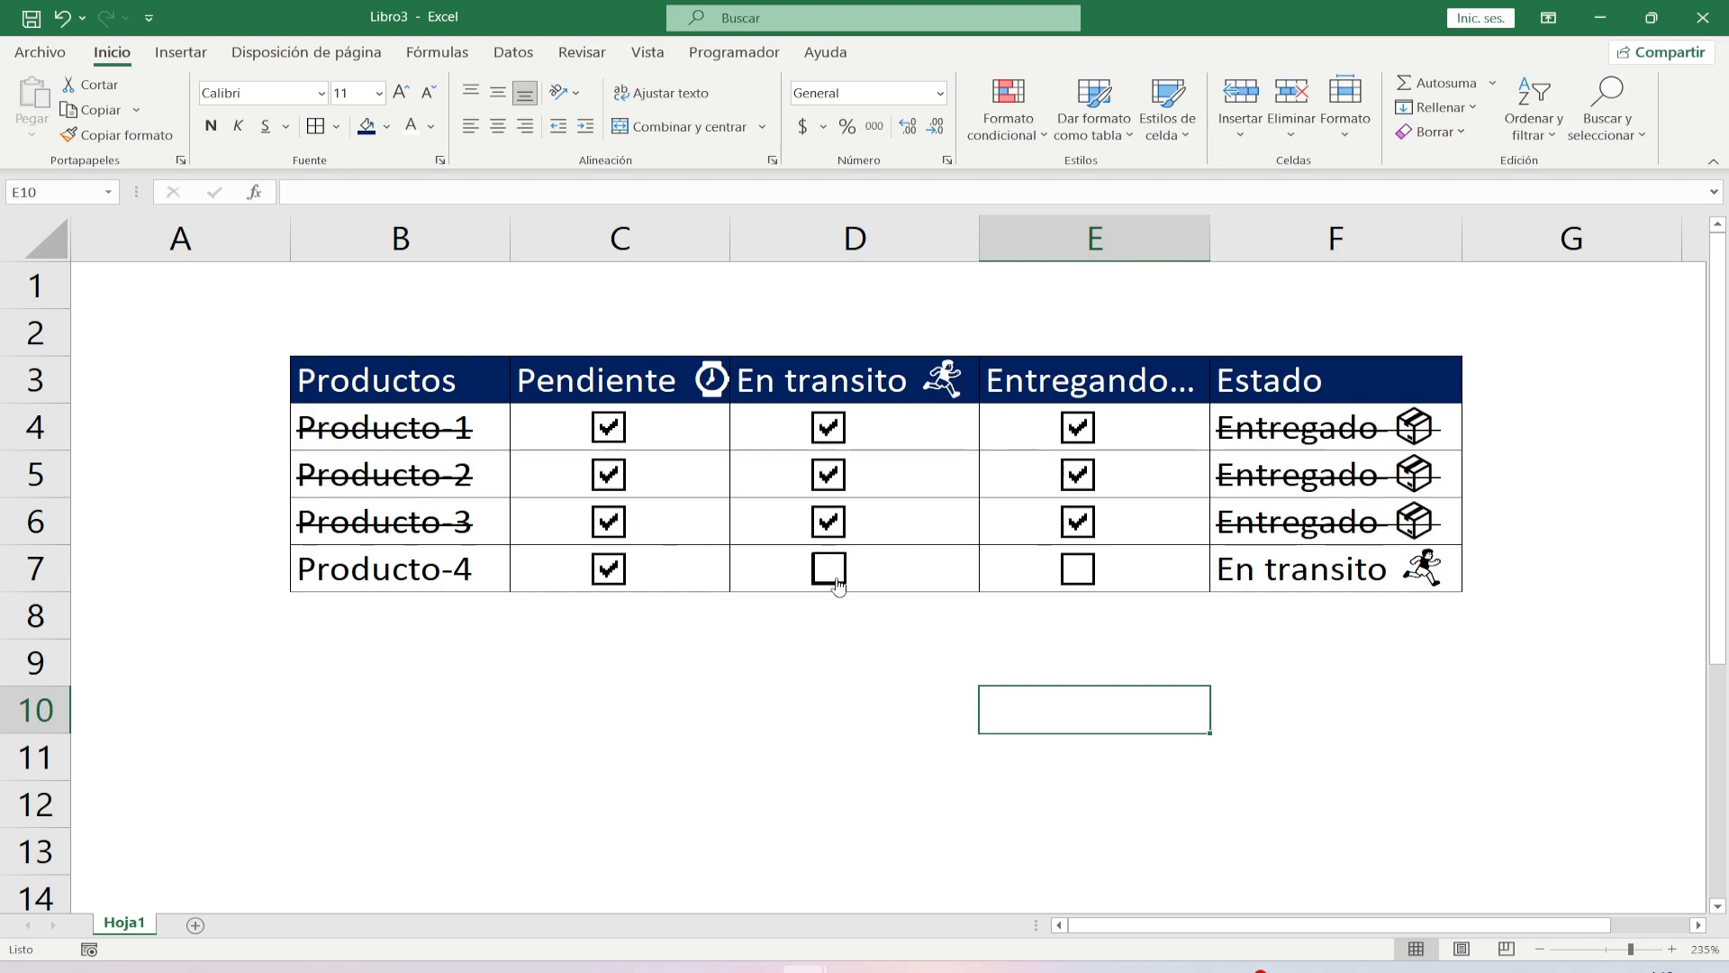
left_click(837, 583)
left_click(1081, 577)
left_click(899, 657)
left_click_drag(379, 428, 1297, 569)
left_click(1312, 707)
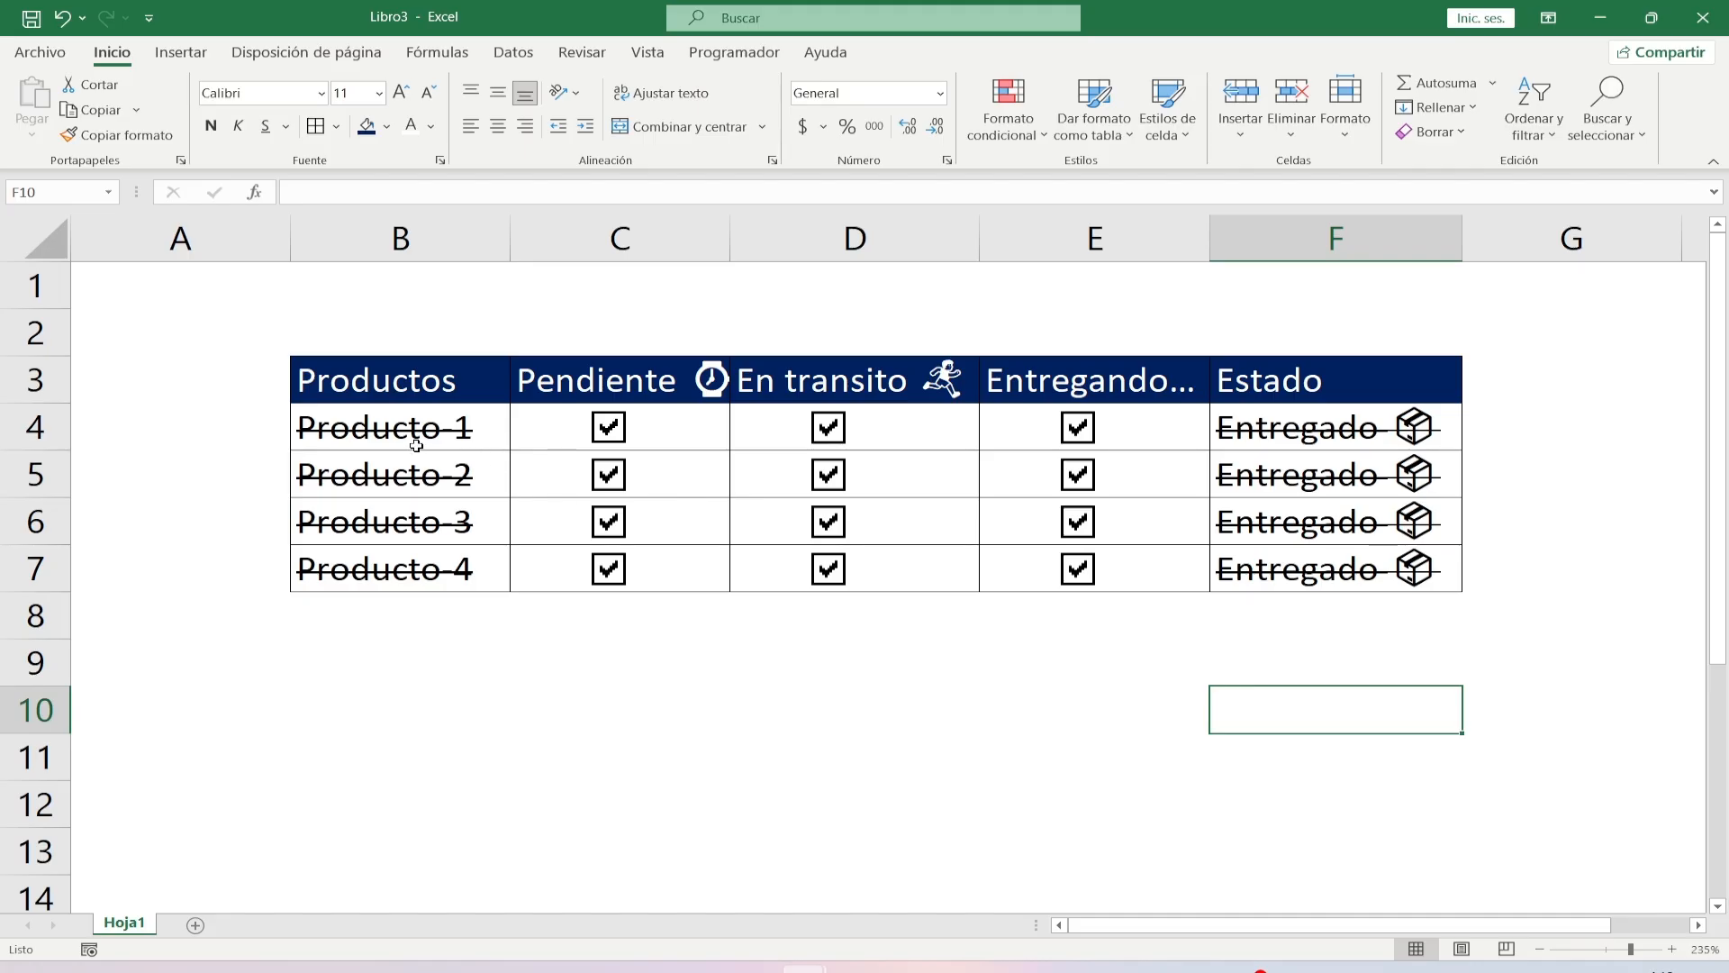
left_click_drag(420, 436, 1389, 418)
left_click(1267, 650)
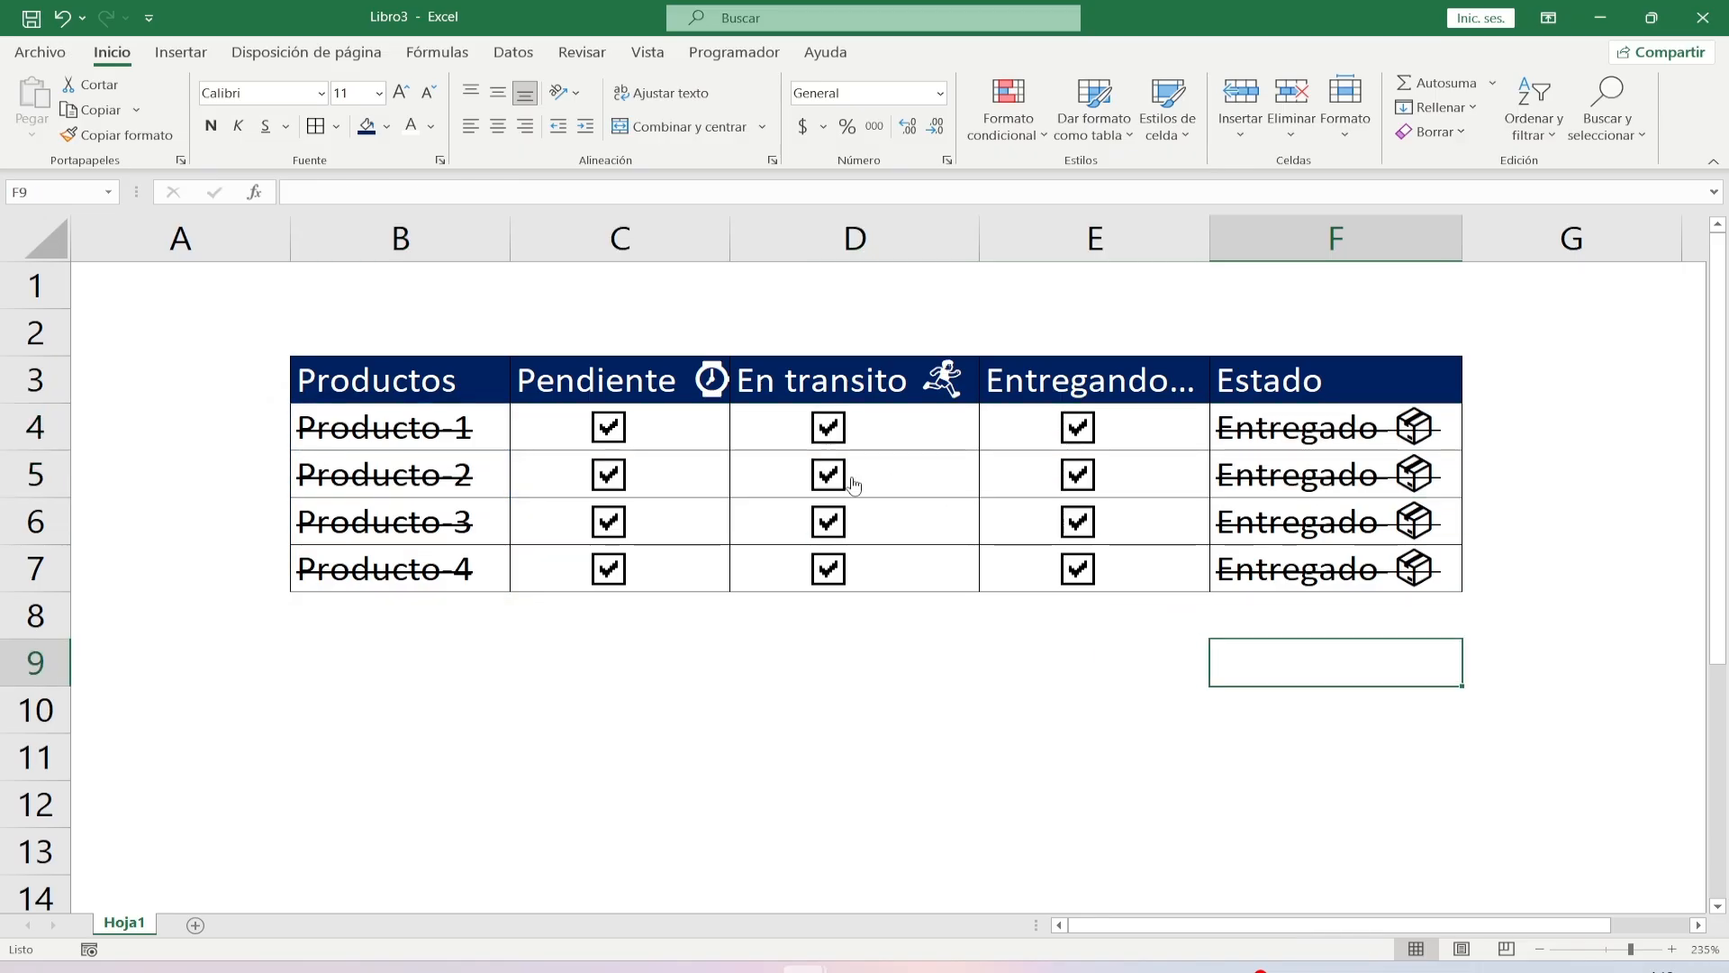
left_click(933, 704)
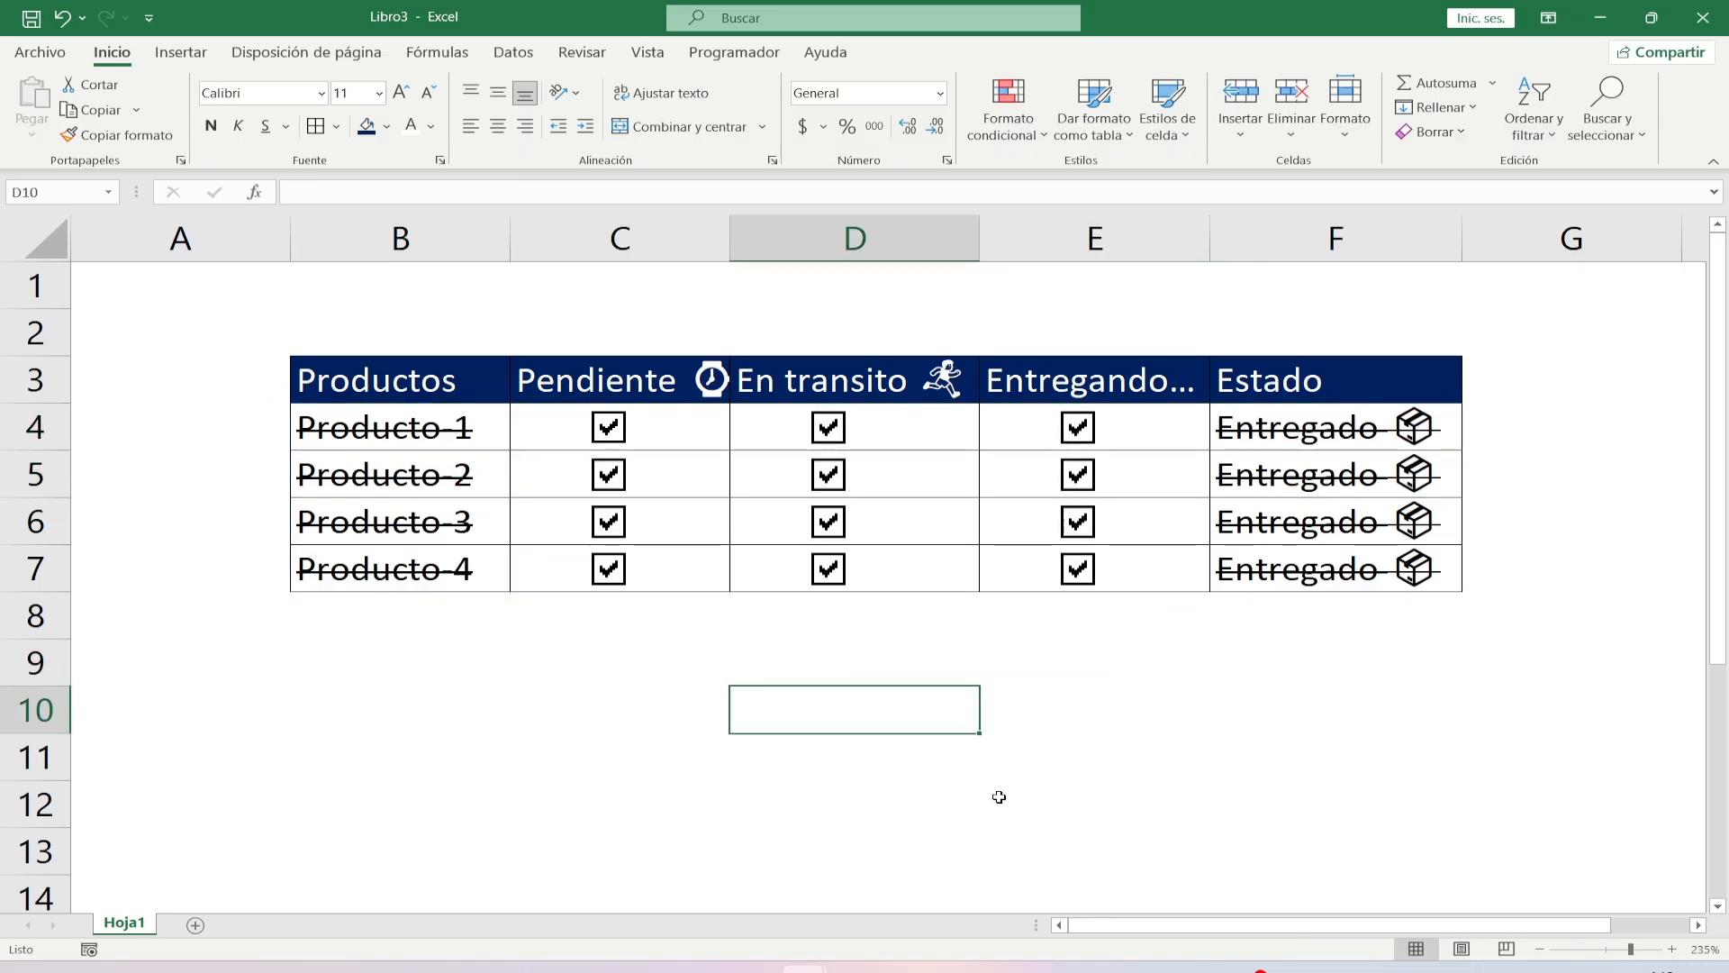